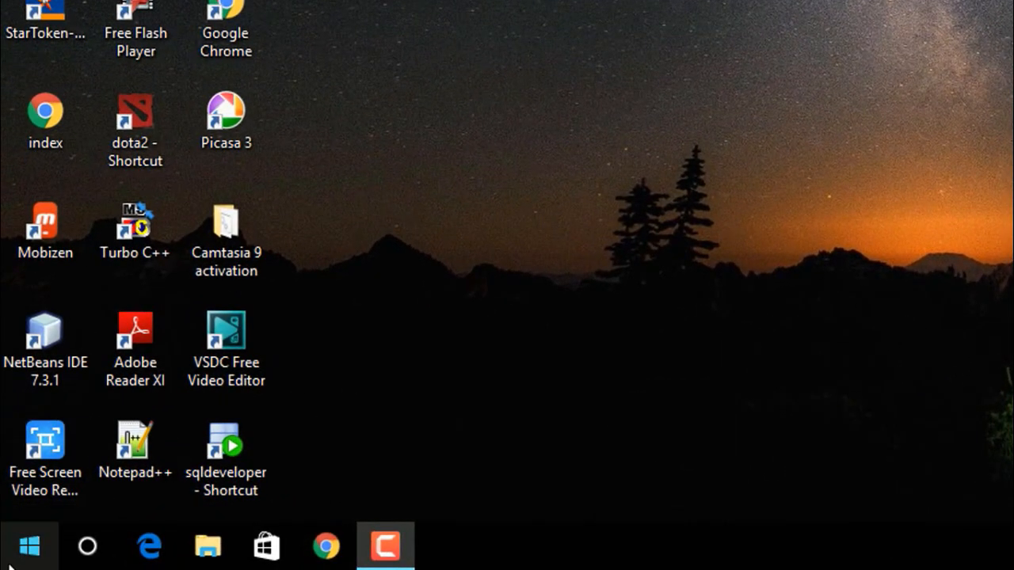
- Launch XAMPP Control Panel, start Apache and MySQL, and move the window aside
click(10, 554)
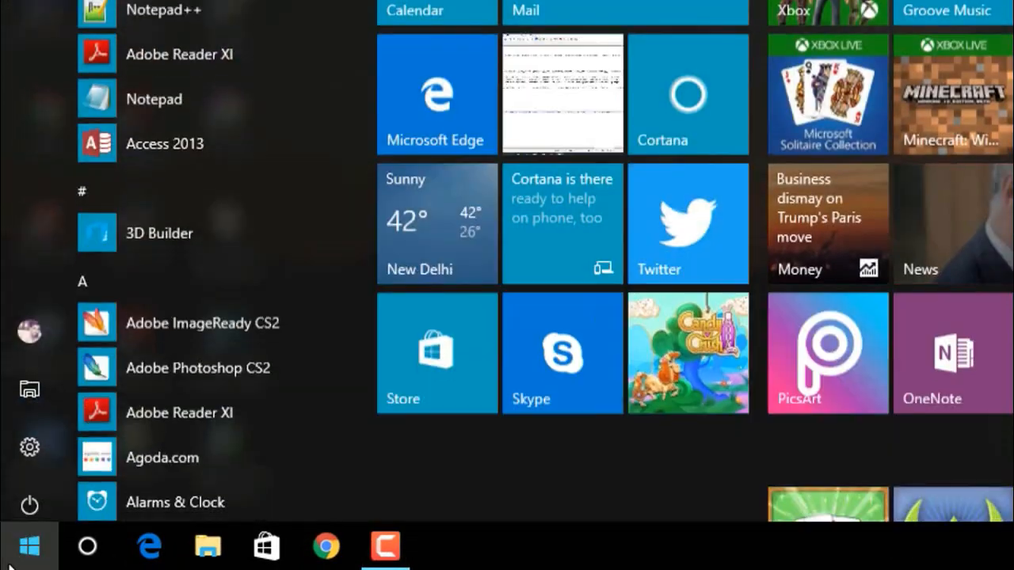
text(xampp)
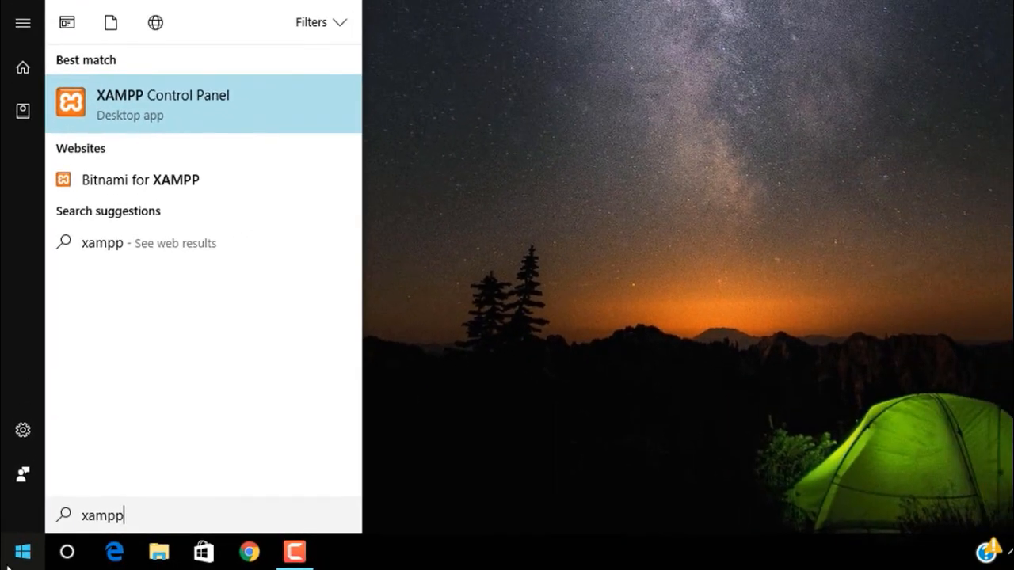
key(Return)
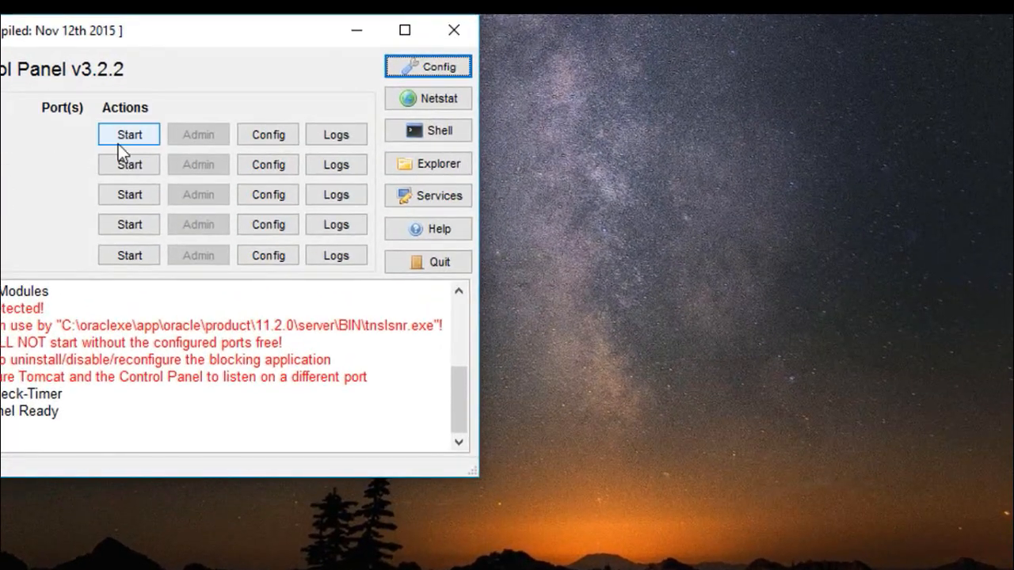
click(206, 112)
click(131, 165)
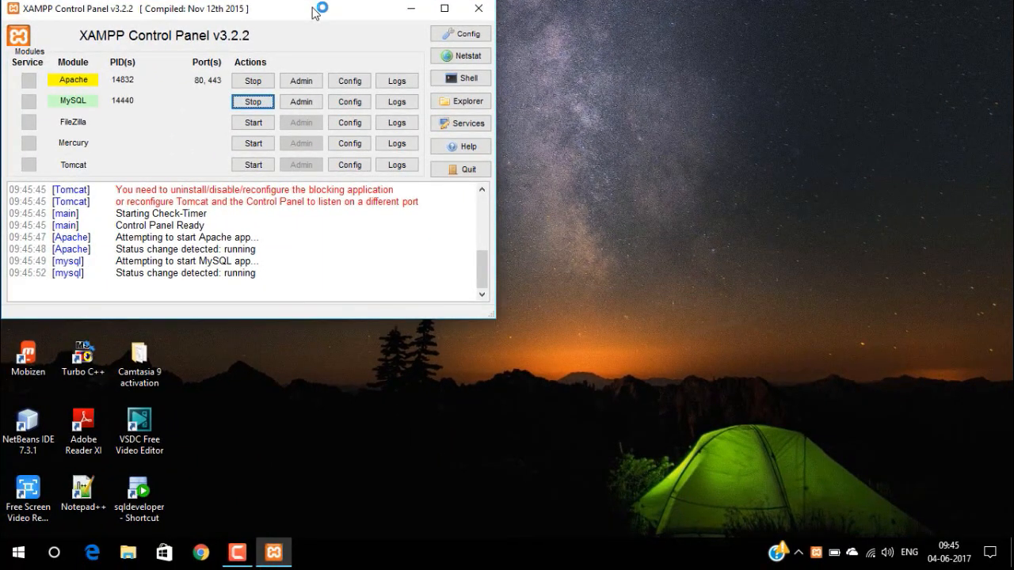
drag(314, 12, 698, 50)
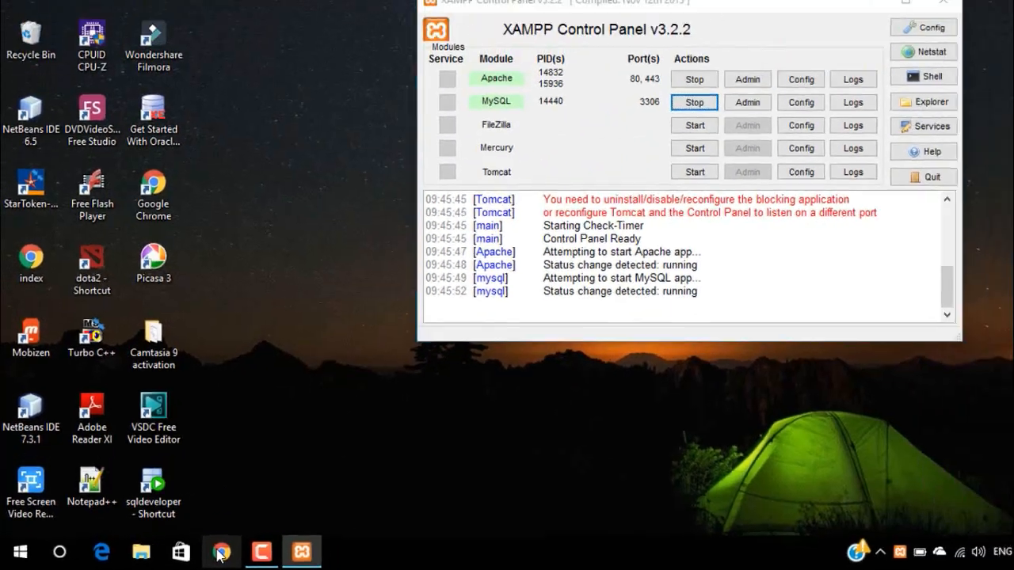
- Open Chrome and load the local site at localhost/youtube
click(315, 542)
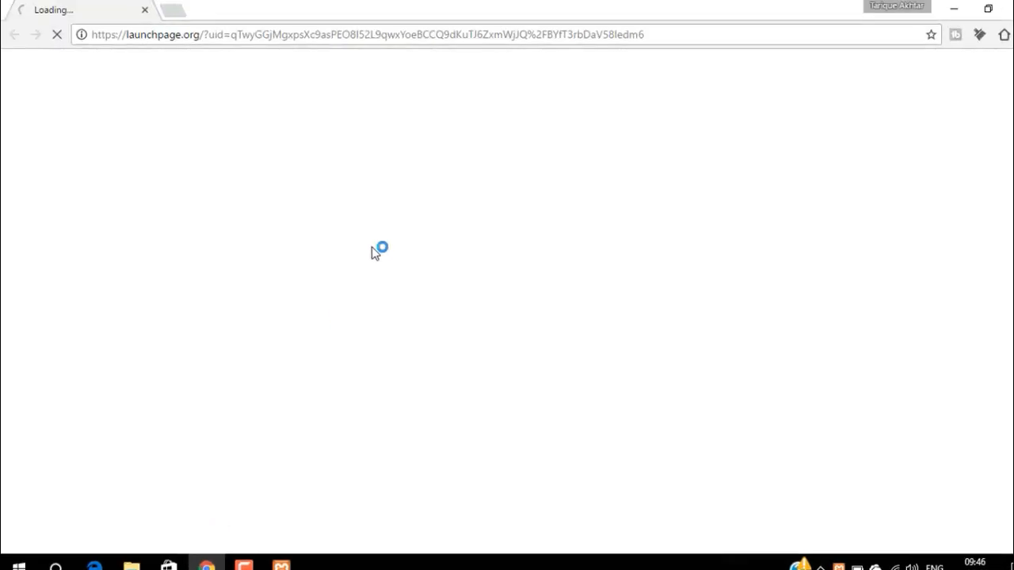
click(366, 37)
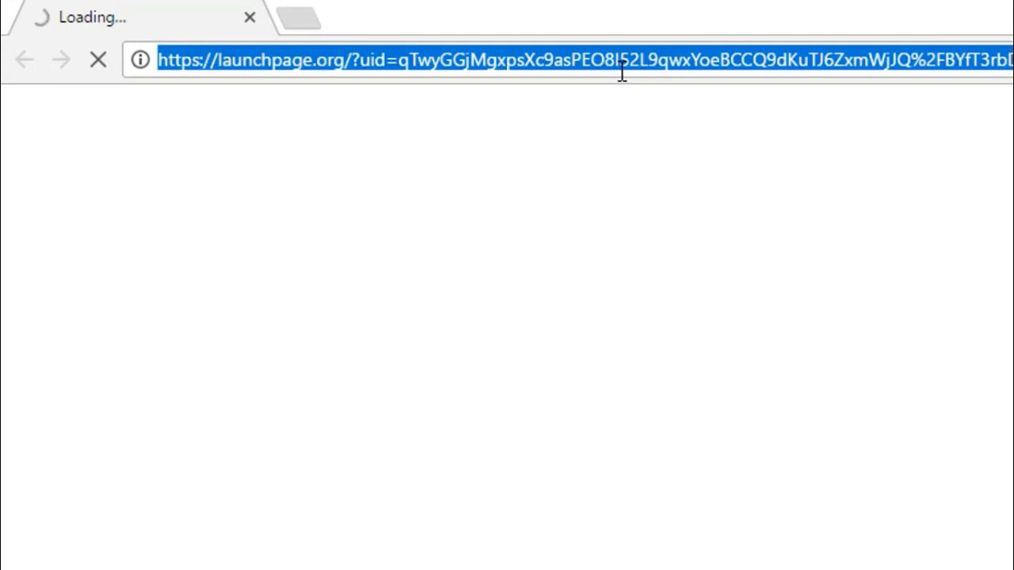
text(localhost)
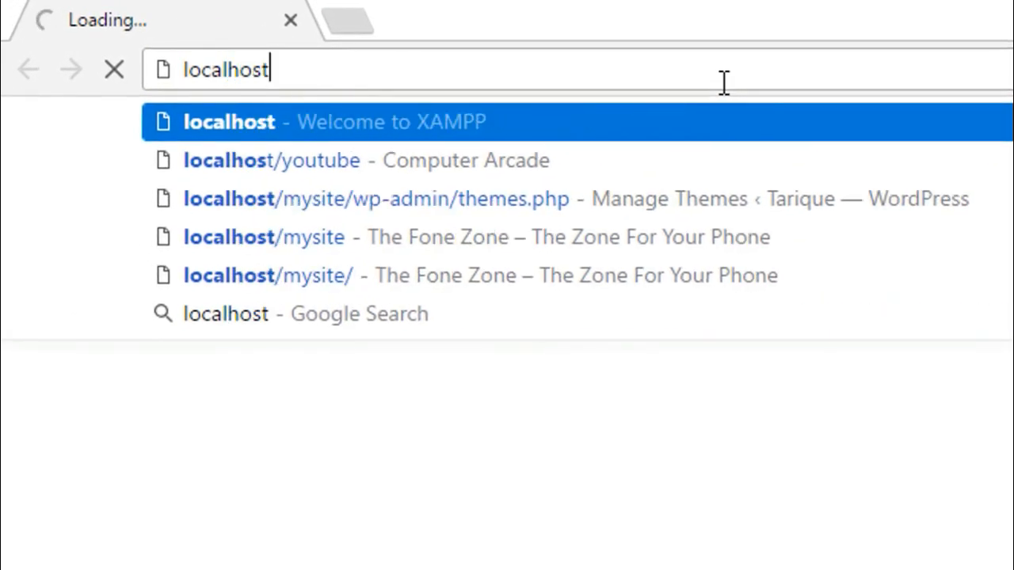
text(/)
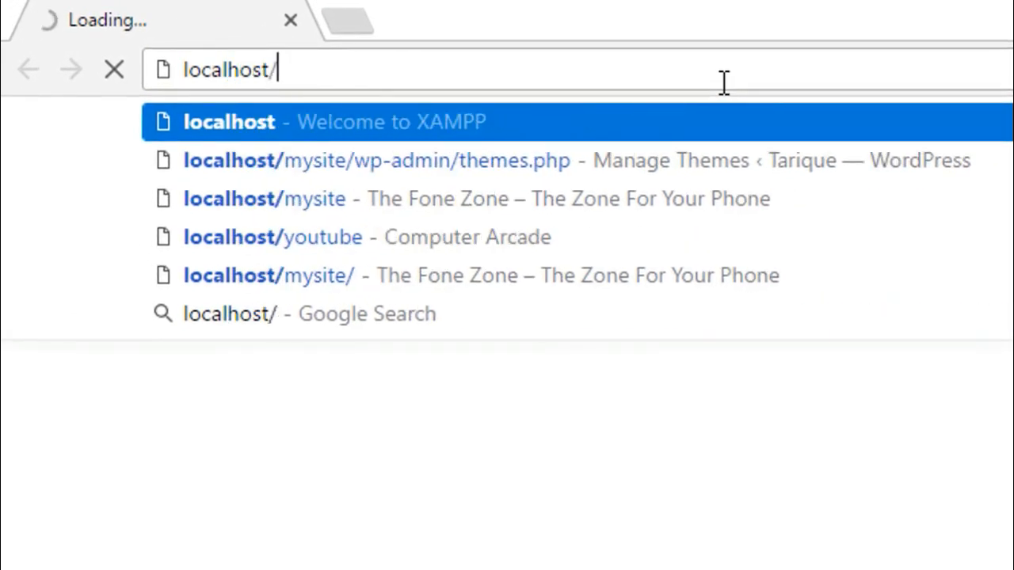
text(youtub)
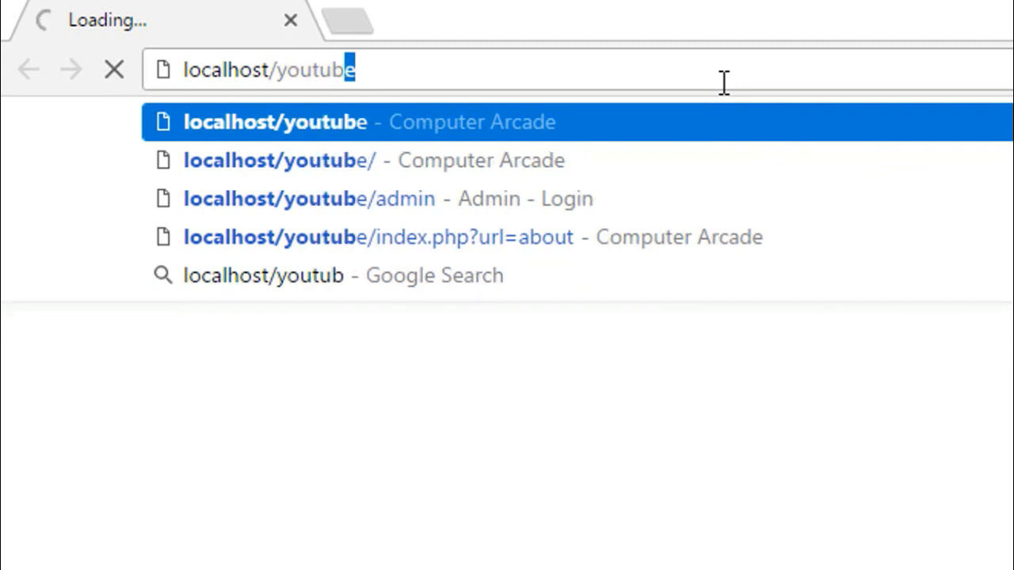
text(e)
key(Return)
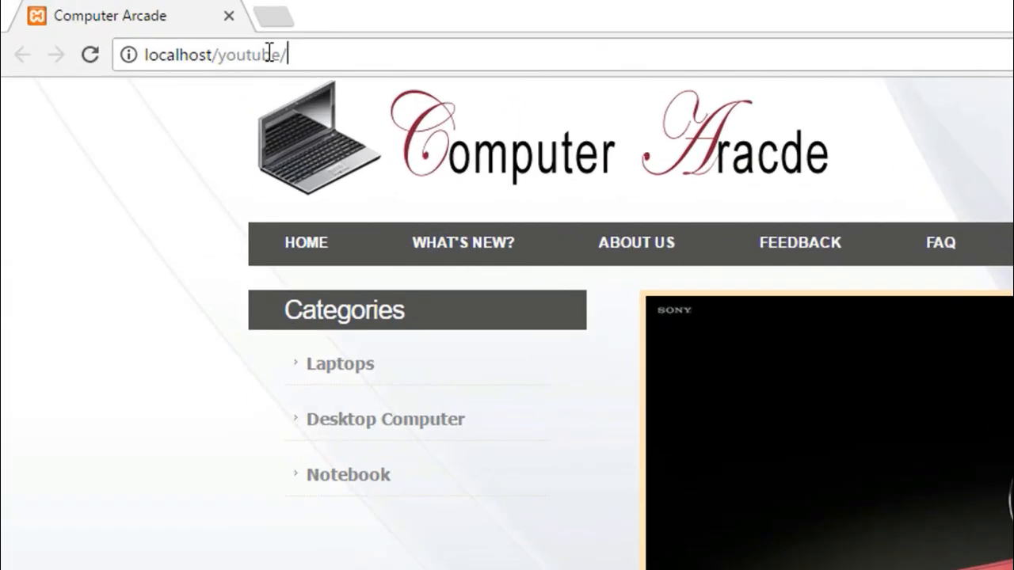
click(162, 34)
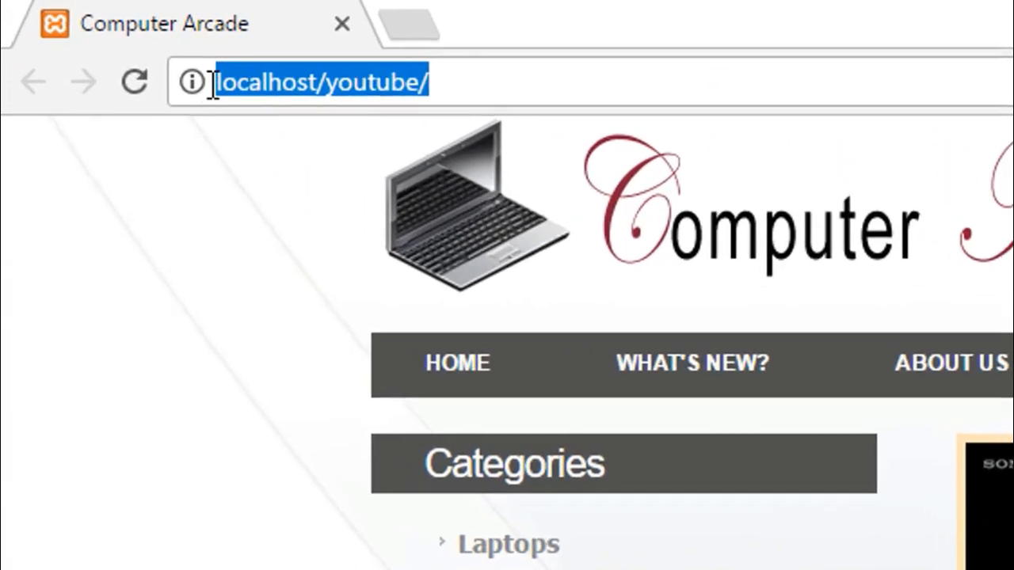
click(257, 347)
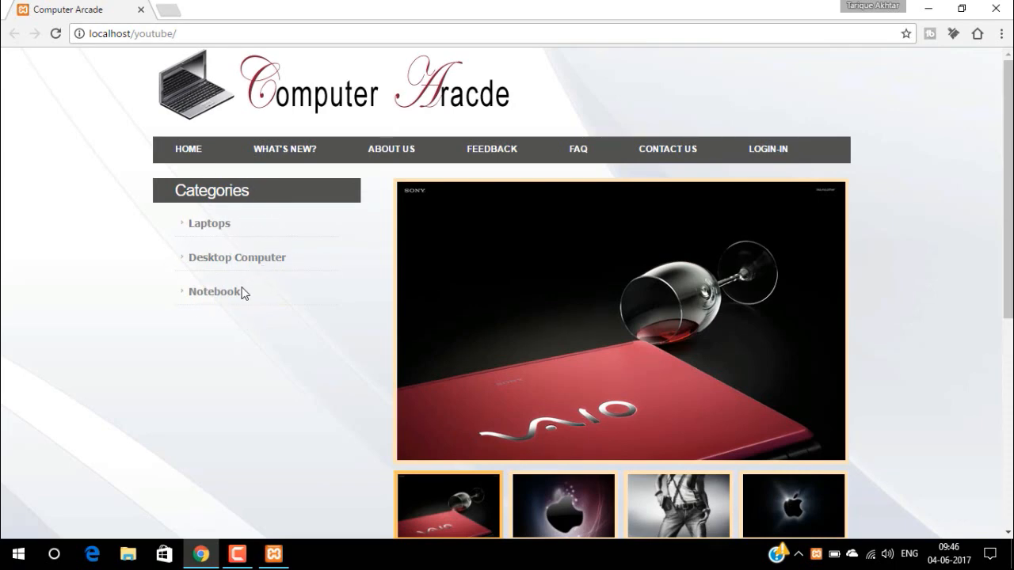
- Visit What's New, About Us, Feedback, FAQ and Contact Us, ending on the admin login page
click(276, 158)
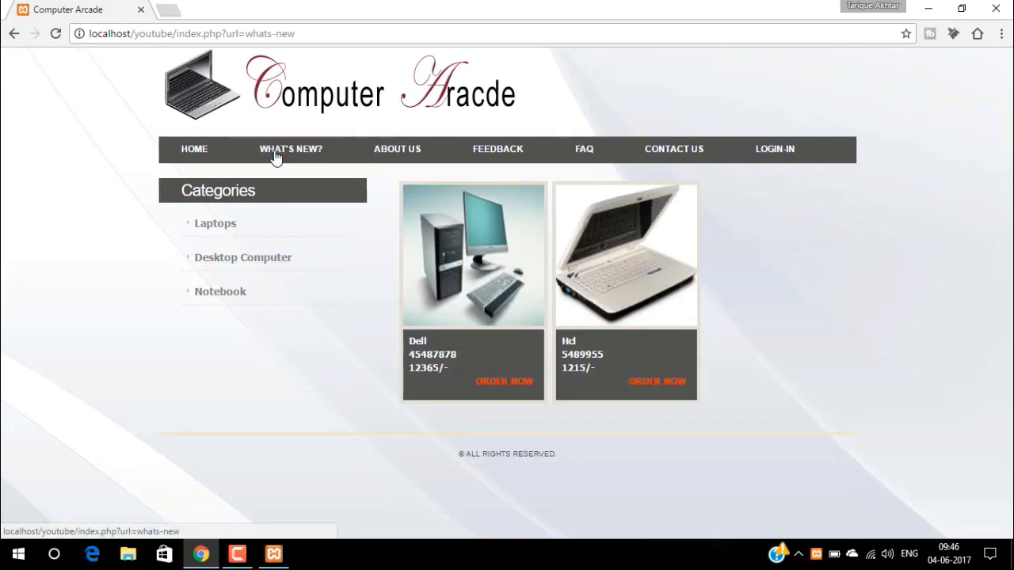
click(202, 154)
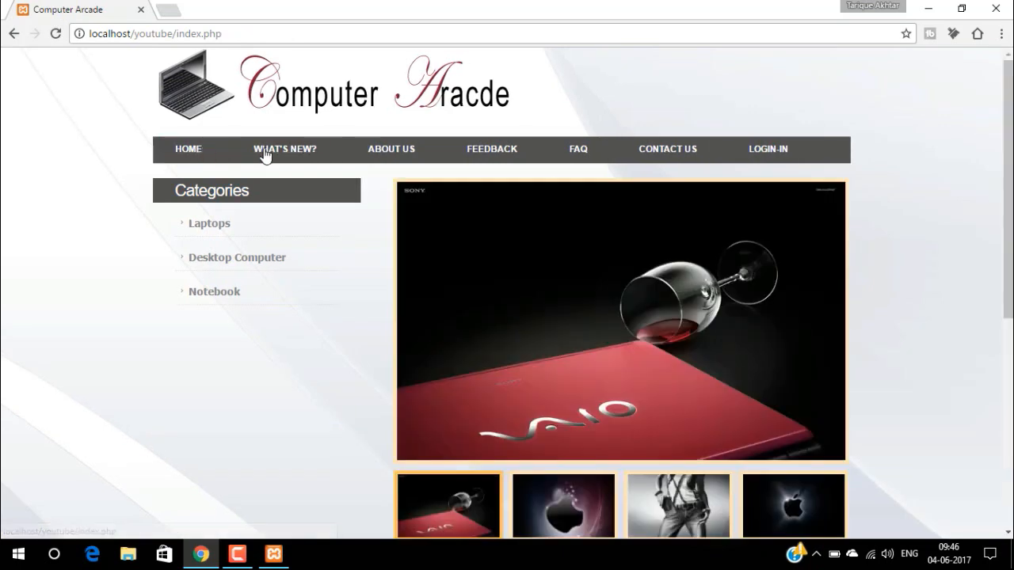
click(388, 163)
click(501, 156)
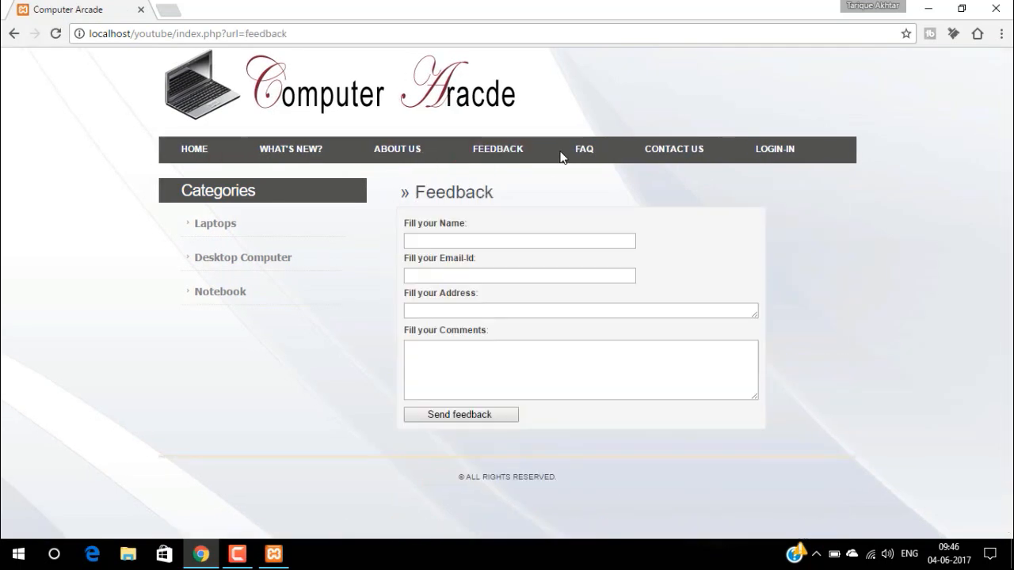
click(568, 154)
click(636, 155)
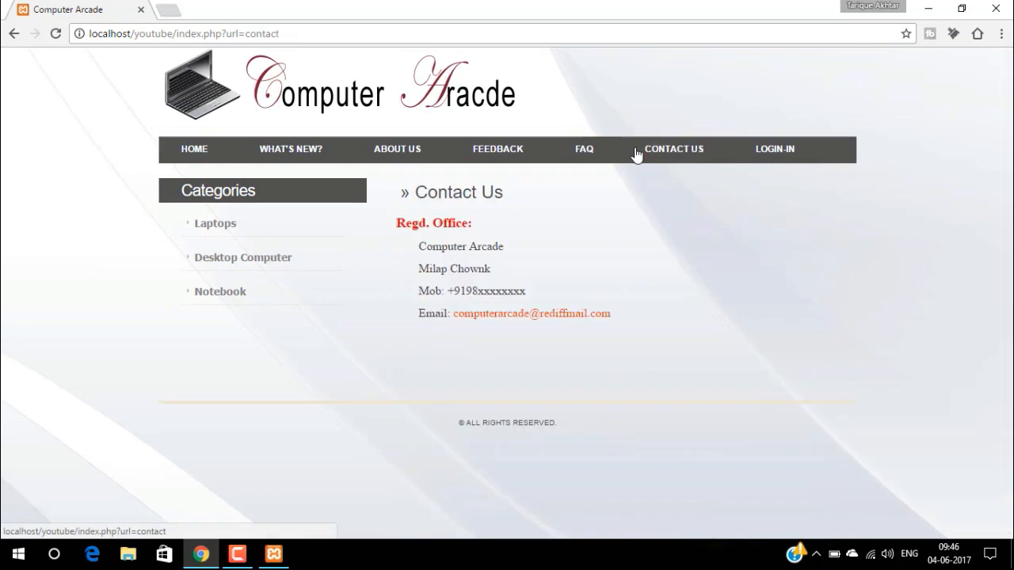
click(756, 153)
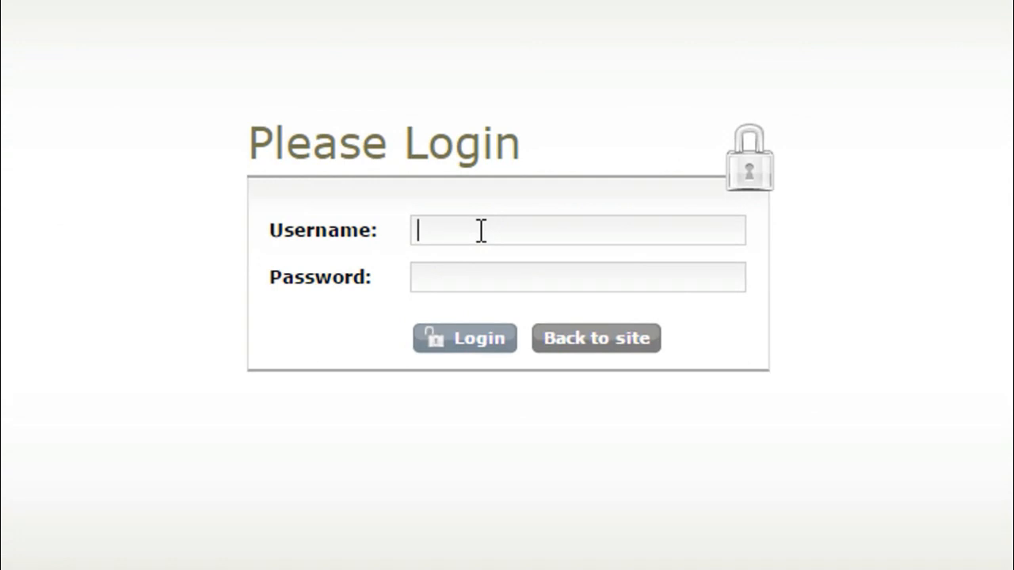
text(admin)
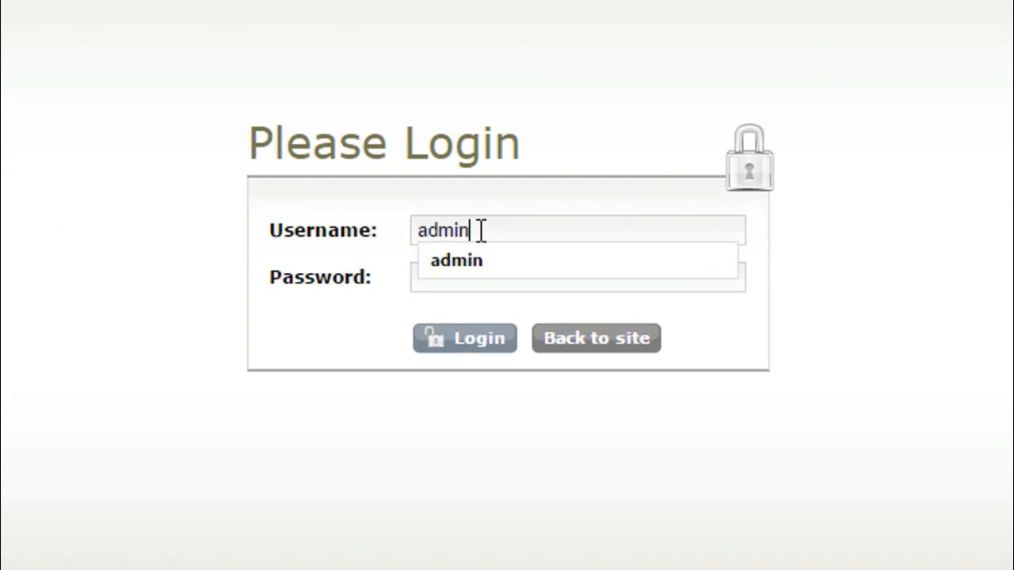
key(Tab)
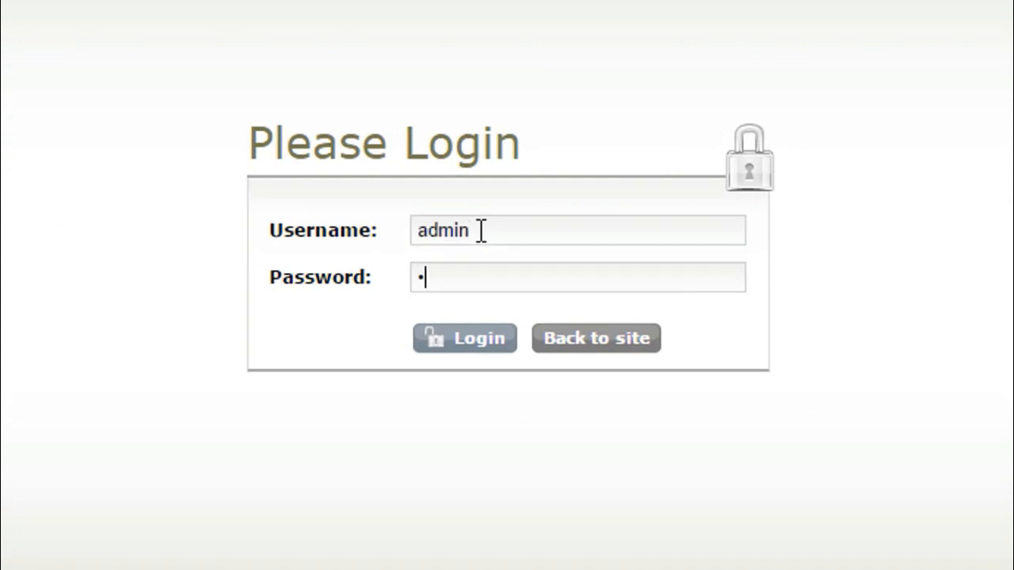
text(admin)
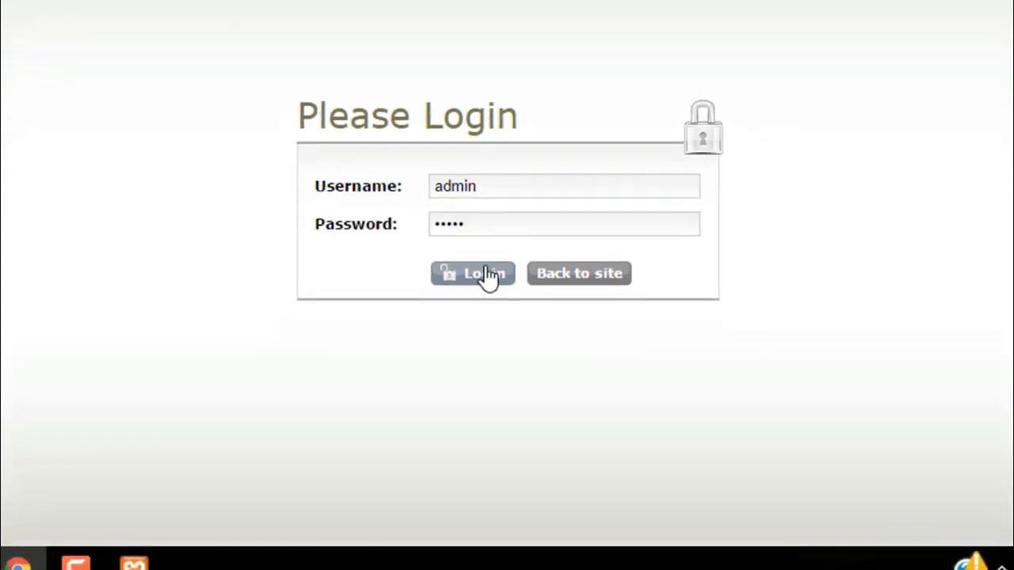
click(482, 295)
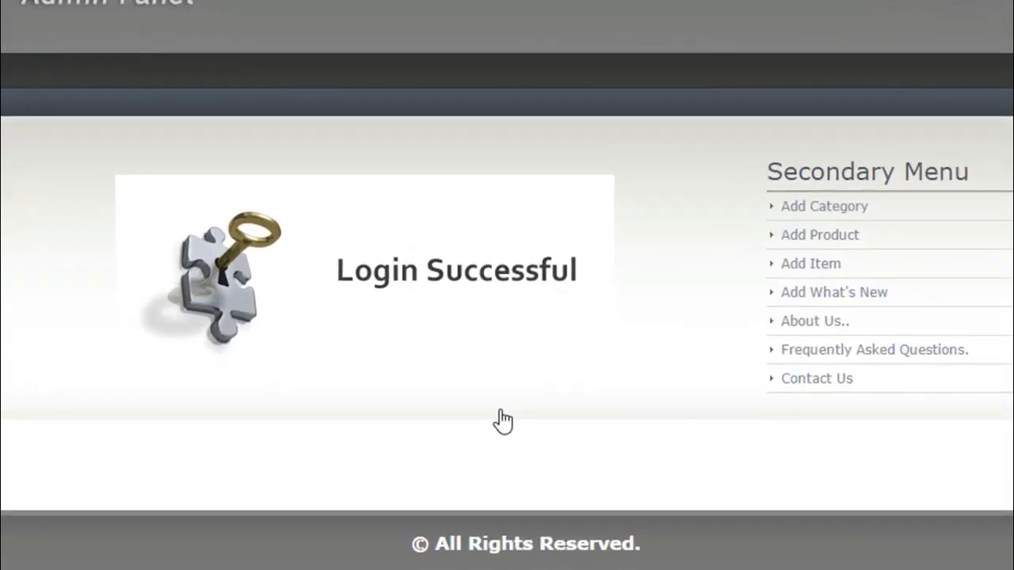
click(821, 264)
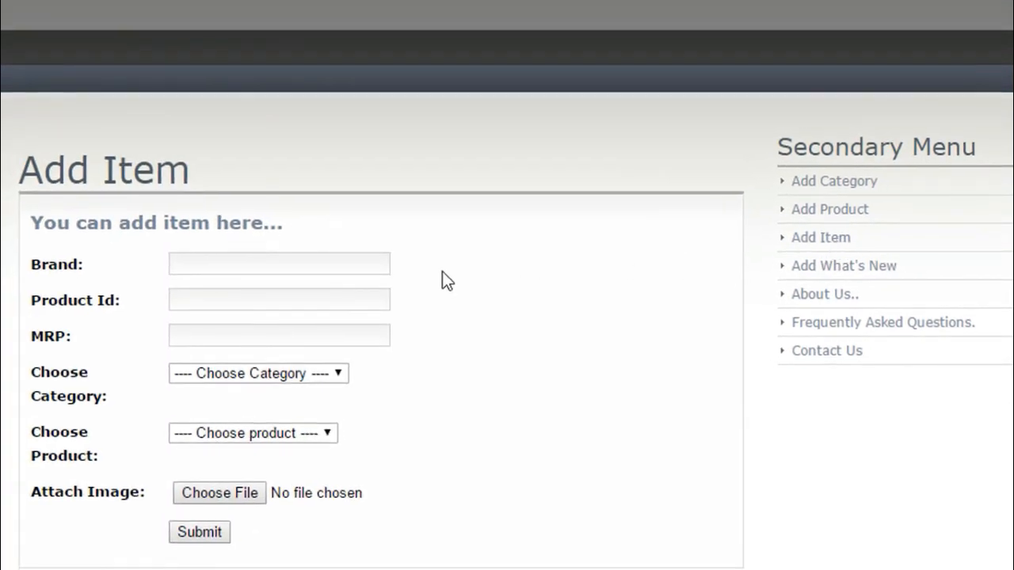
click(835, 184)
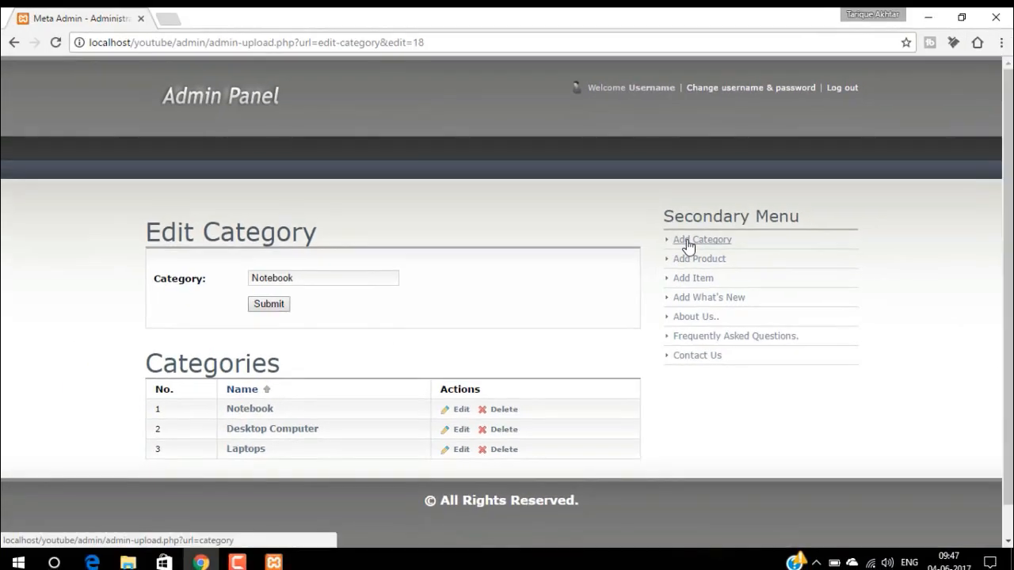
click(748, 213)
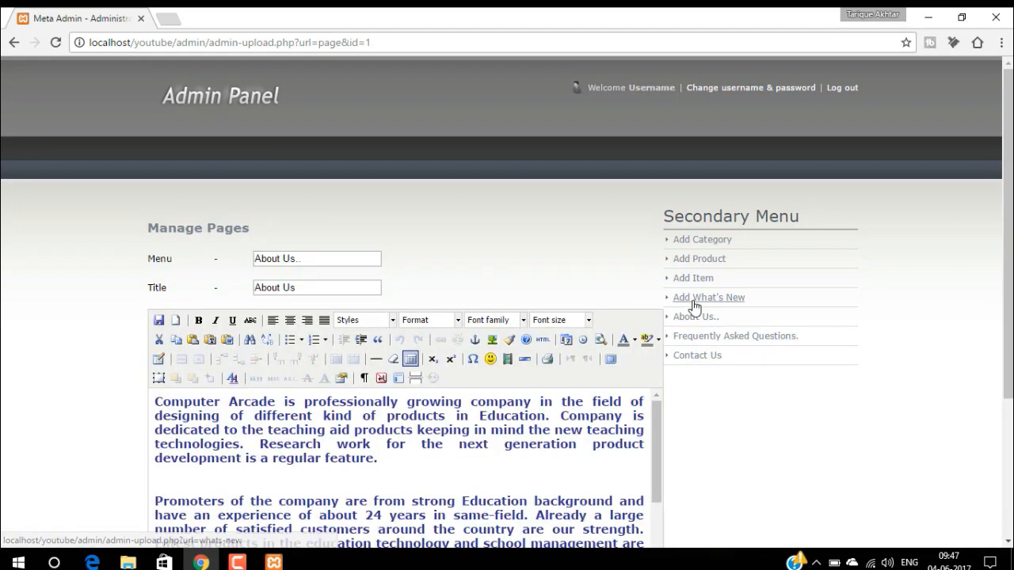
click(695, 297)
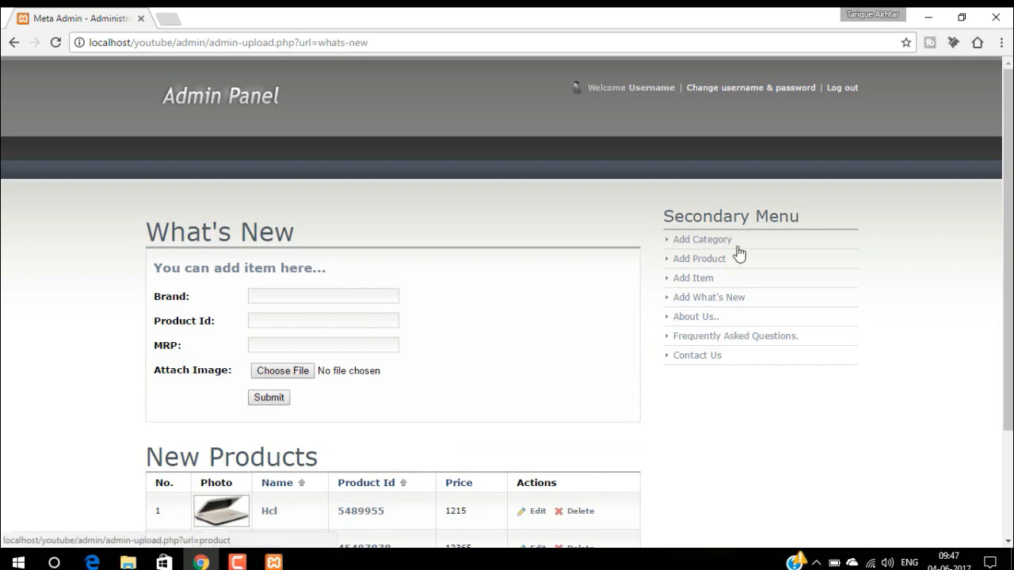
click(840, 95)
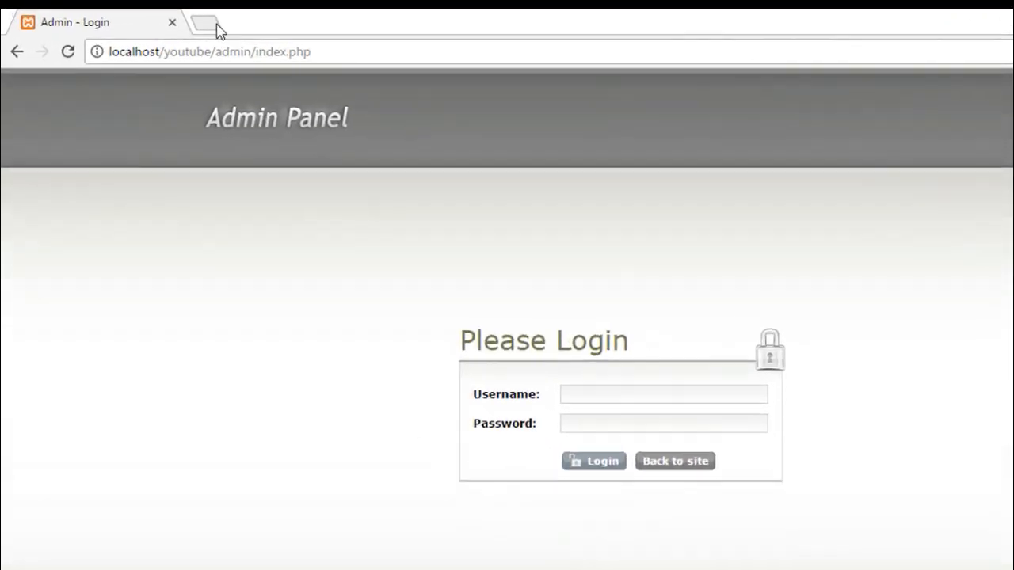
- In a new tab, load localhost/phpmyadmin's Databases page
click(170, 19)
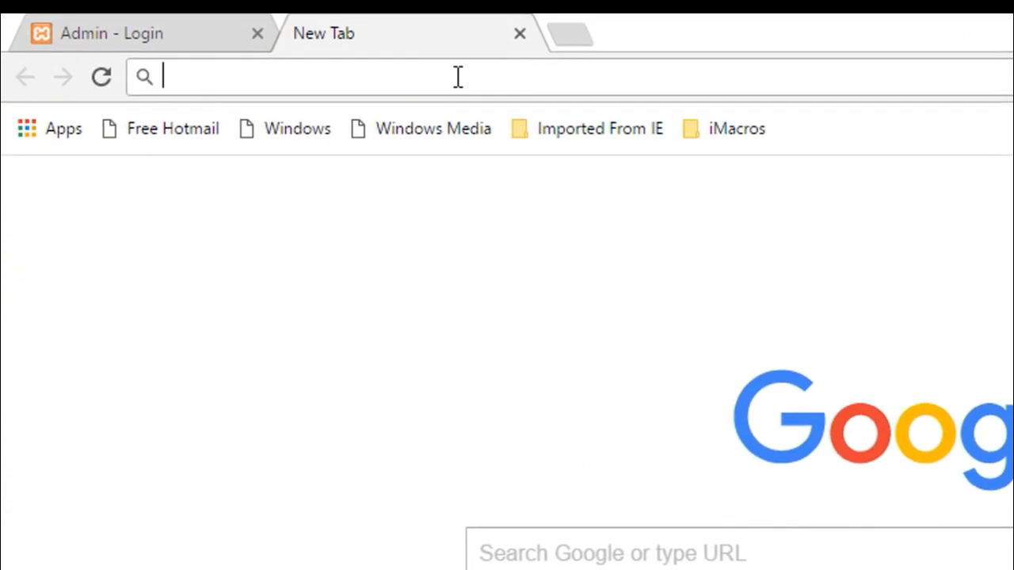
text(lo)
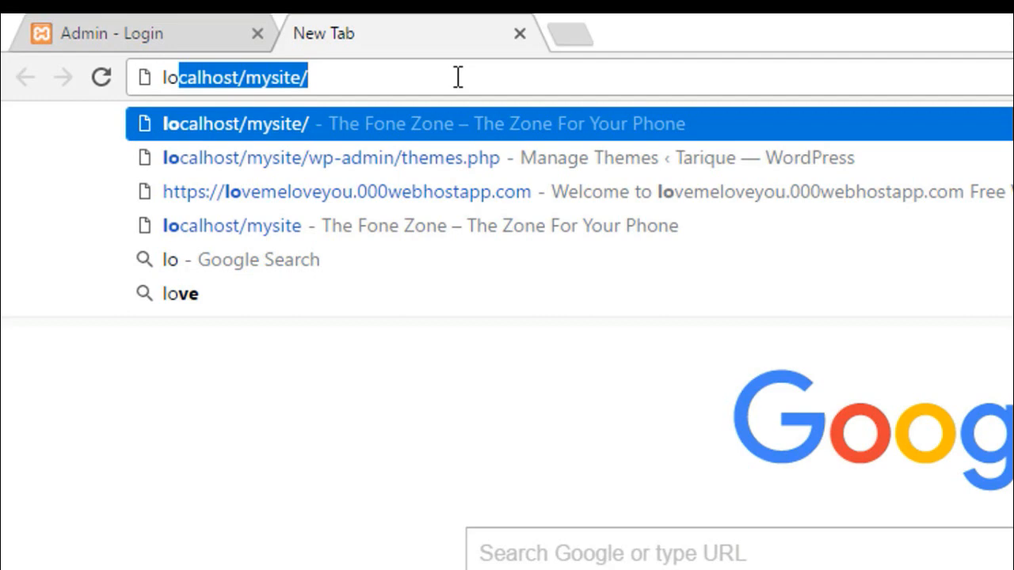
text(coal)
key(BackSpace)
key(BackSpace)
key(BackSpace)
key(BackSpace)
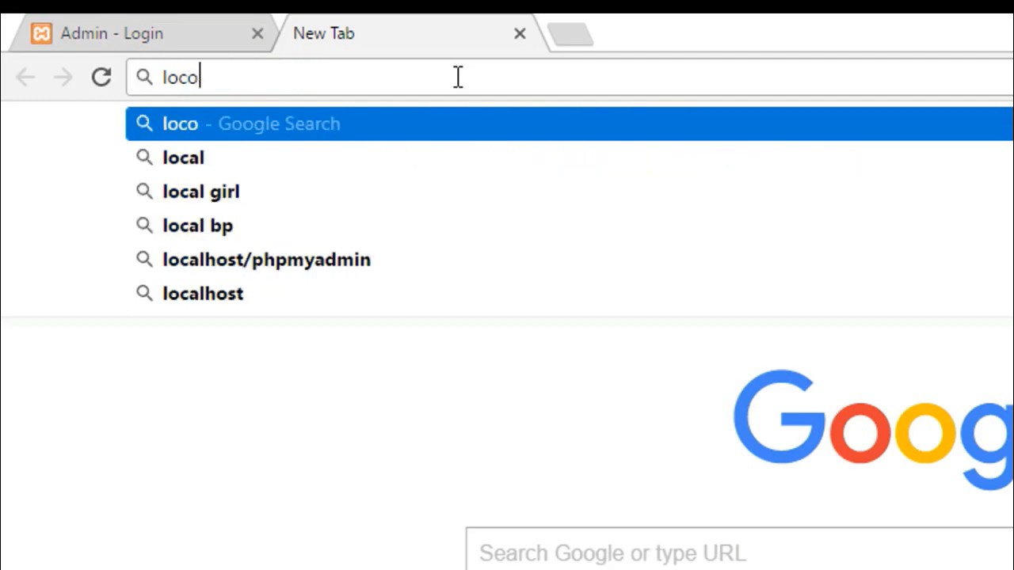
text(calhost)
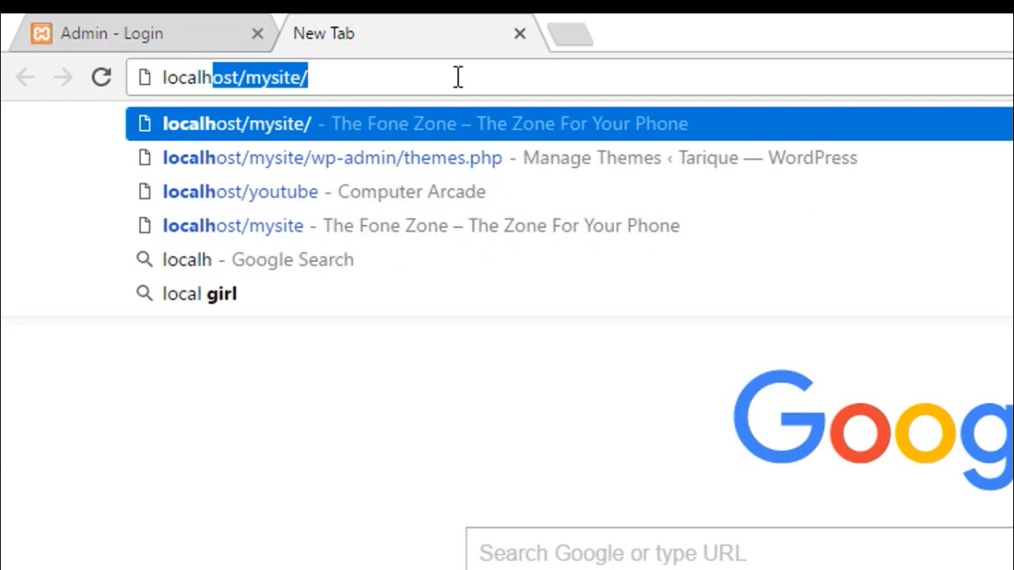
text(/)
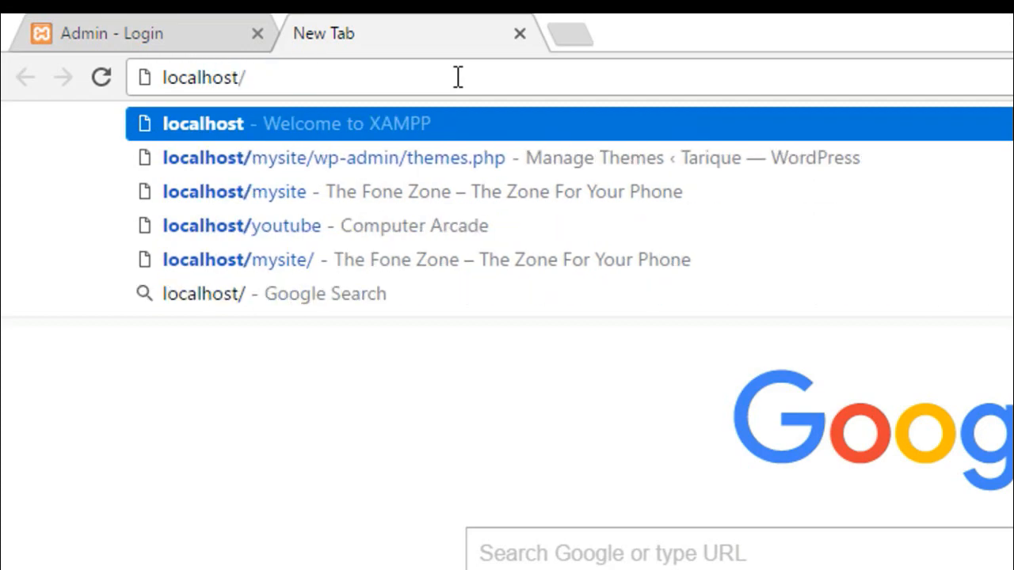
text(p)
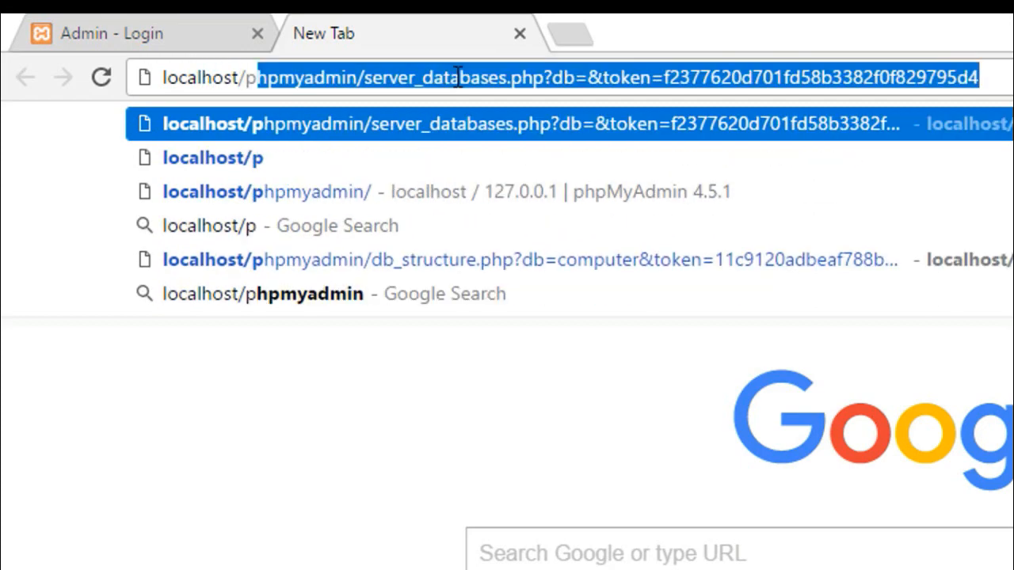
key(Return)
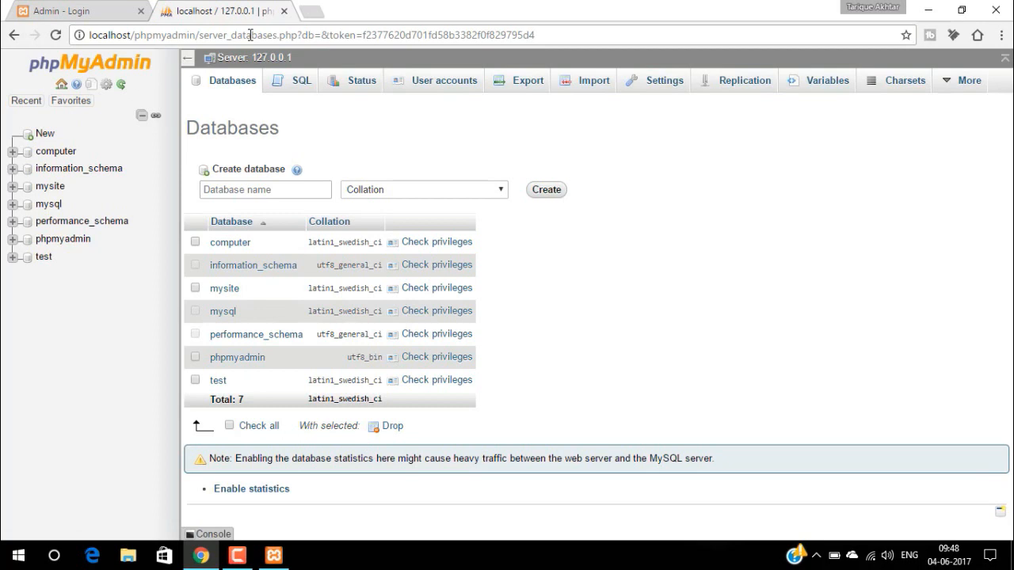
- Expand the computer database, view the category table's rows, then return to the Admin - Login tab
click(13, 152)
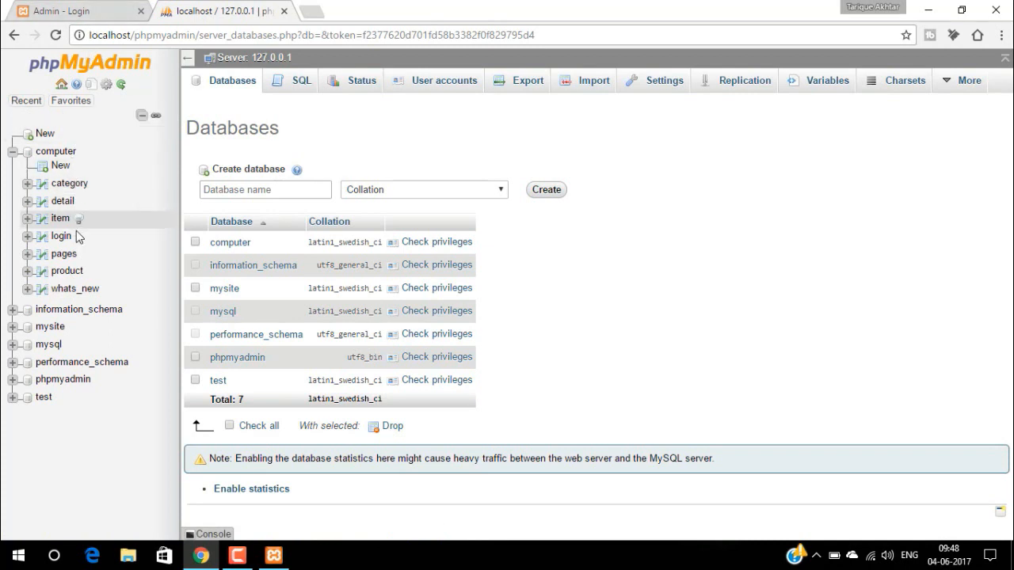
click(72, 183)
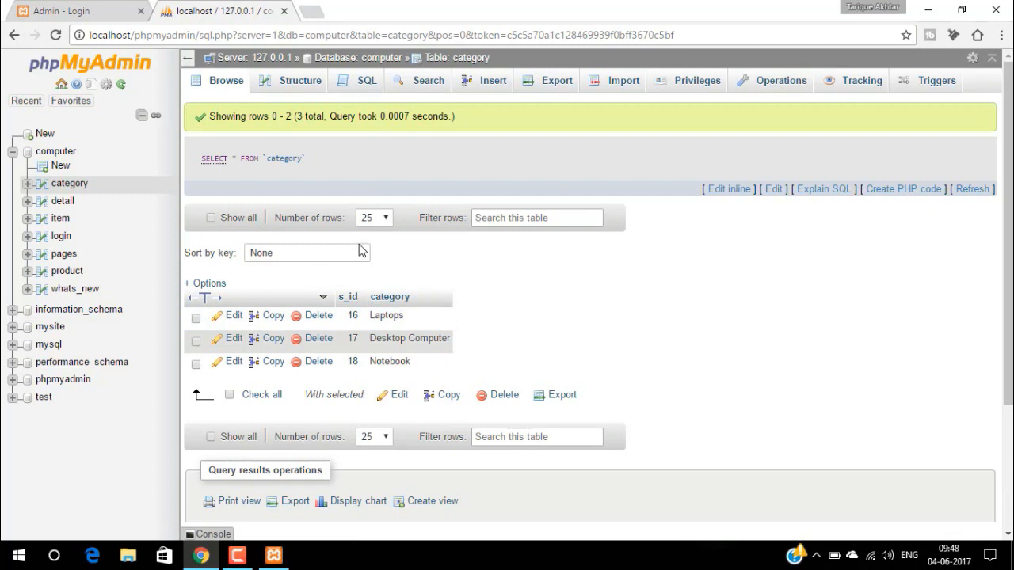
click(103, 8)
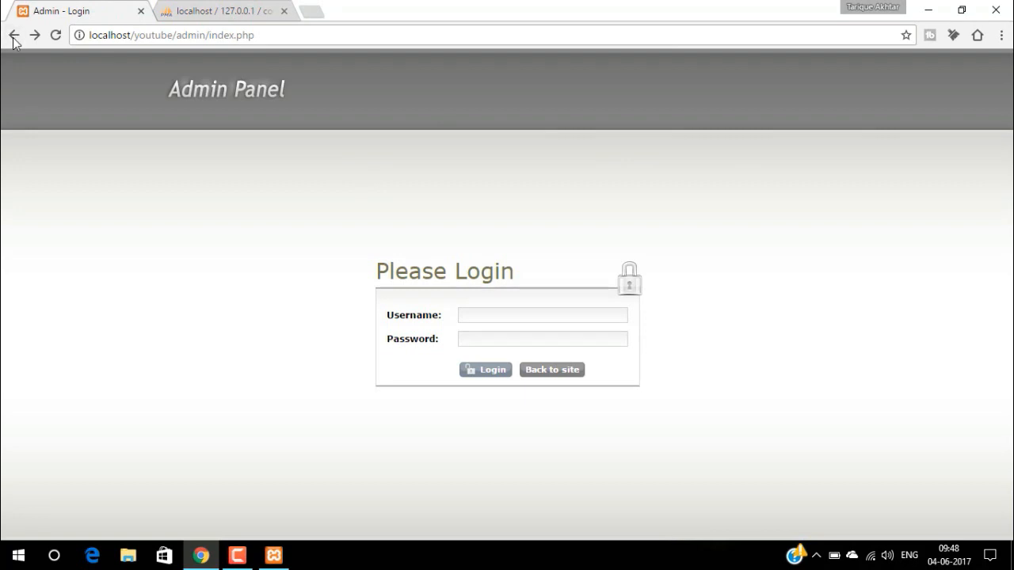
- Go back and trim the address to localhost/youtube/ to load the site's home page
click(13, 38)
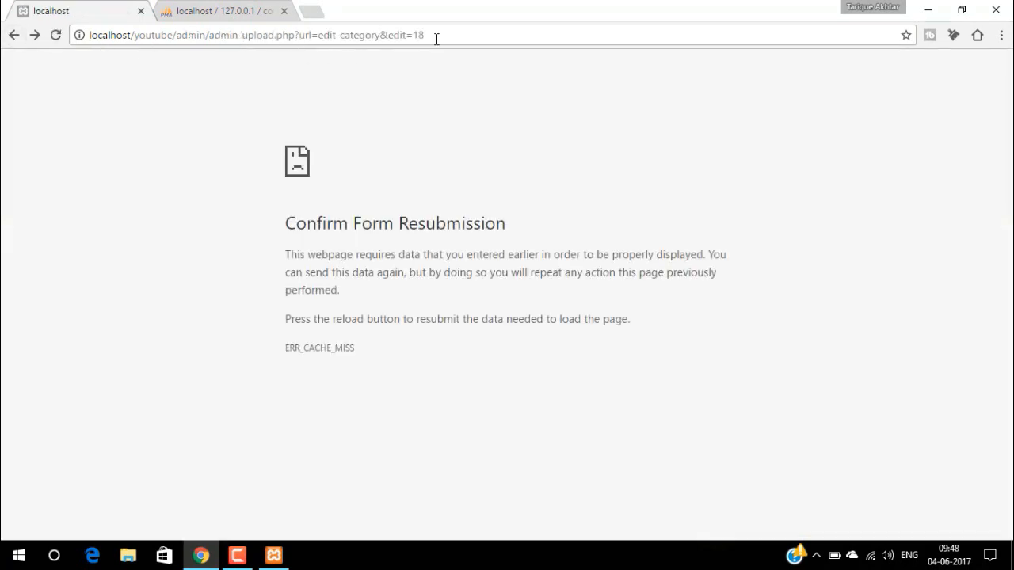
drag(436, 38, 181, 45)
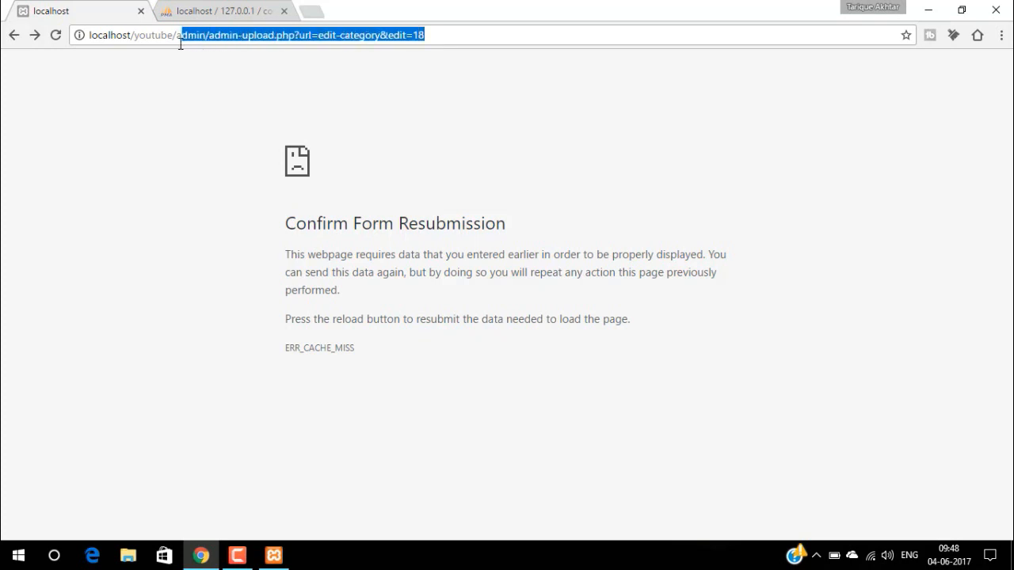
key(BackSpace)
key(Return)
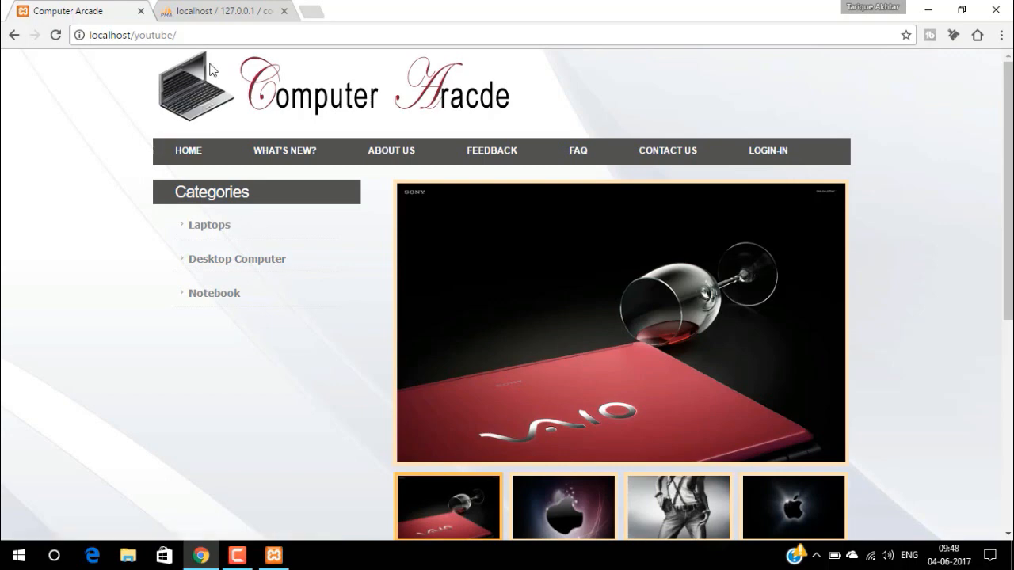
- In phpMyAdmin, view the whats_new table's Dell and Hcl product rows
click(222, 11)
click(74, 290)
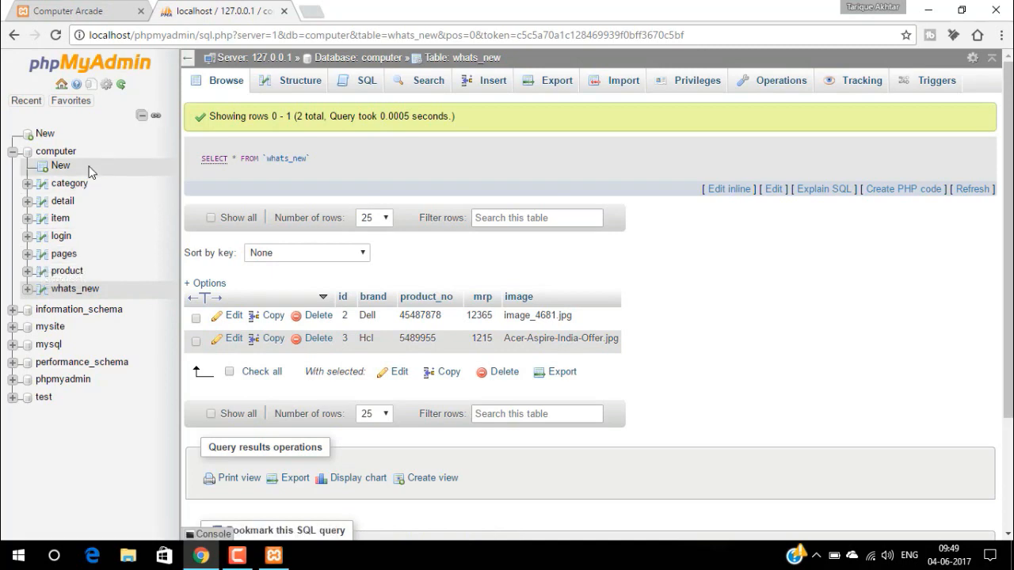
click(79, 13)
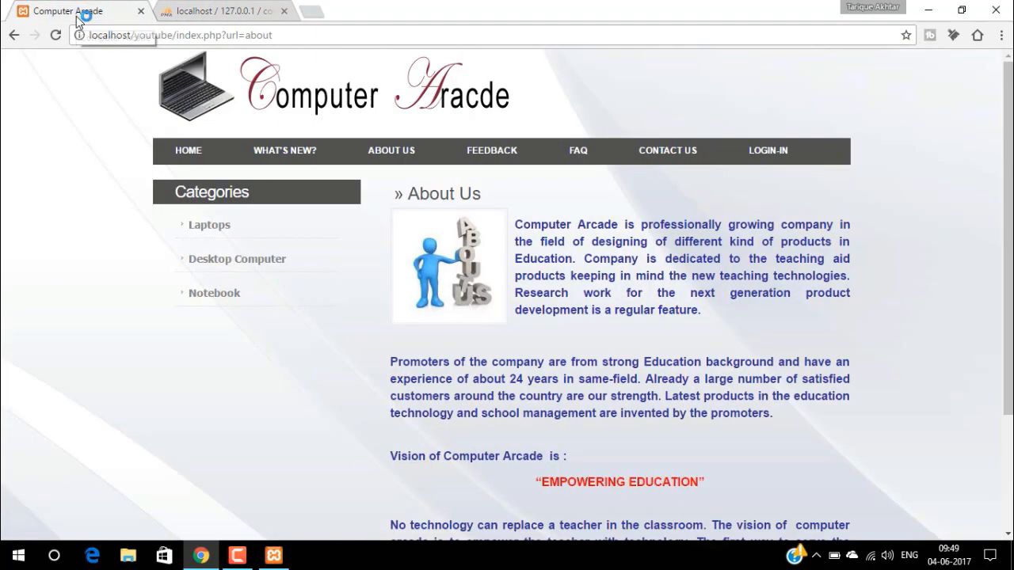
click(212, 10)
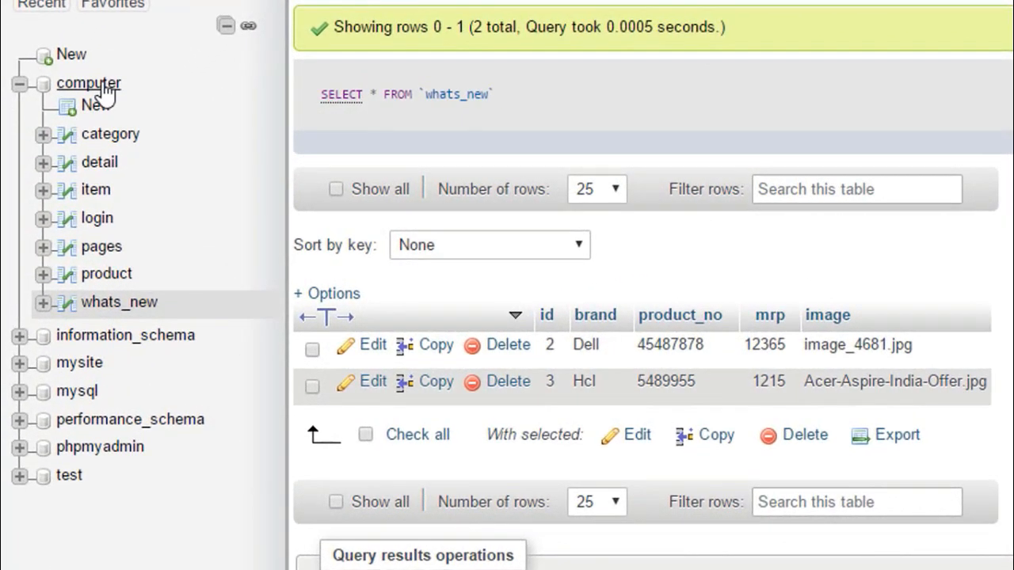
- Quick-export the computer database in SQL format, downloading computer.sql
click(64, 150)
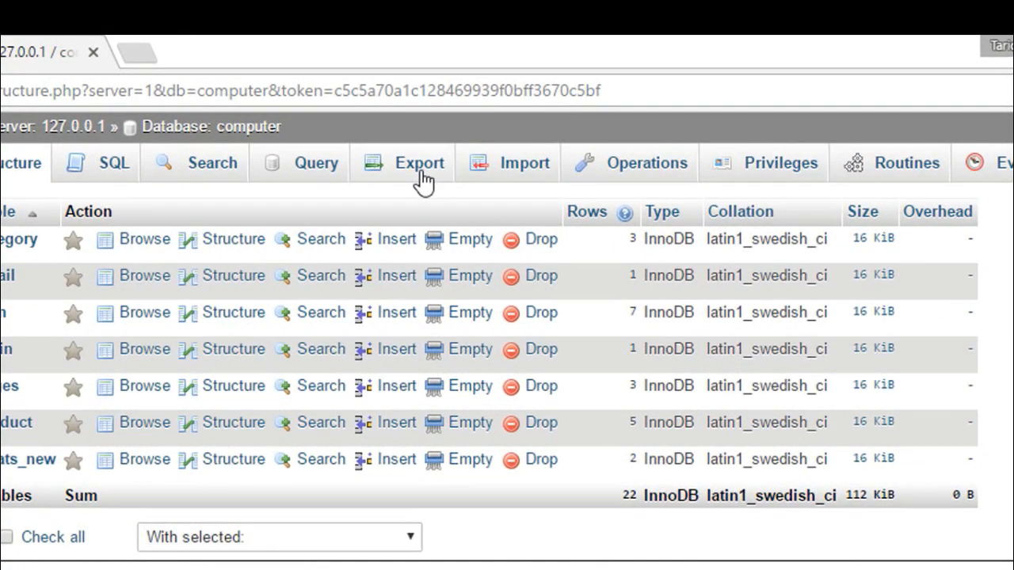
click(422, 181)
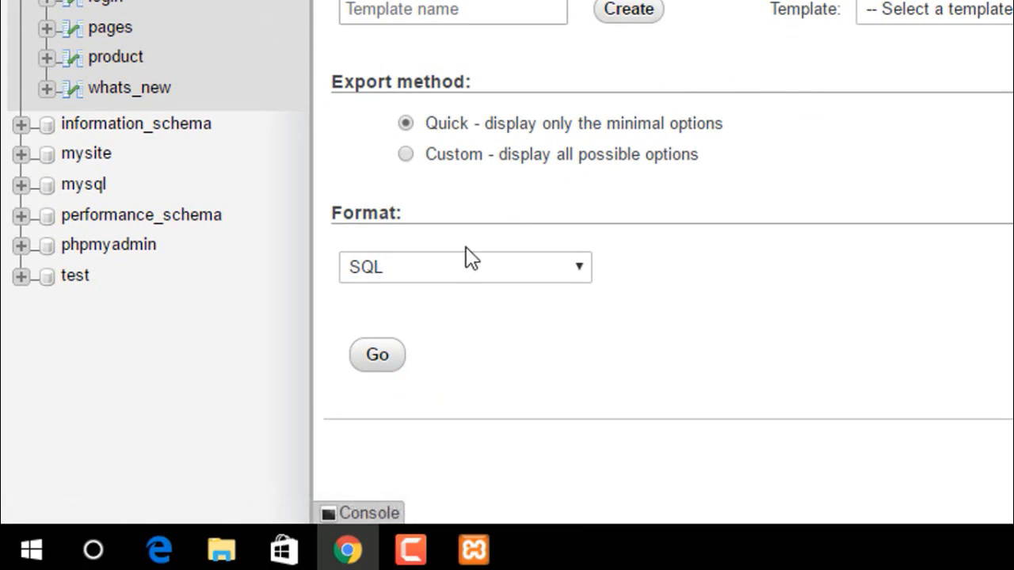
click(385, 363)
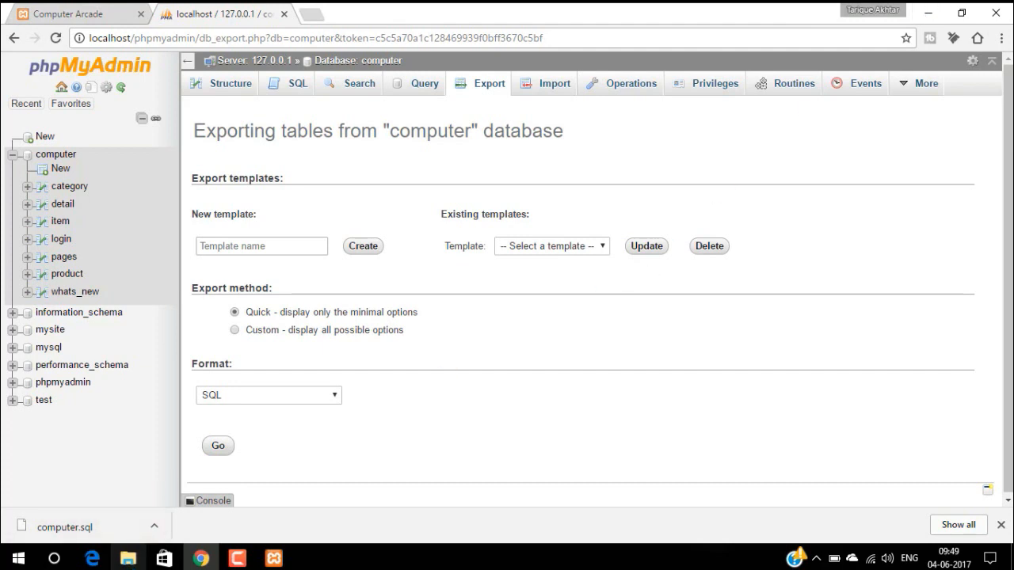
click(128, 559)
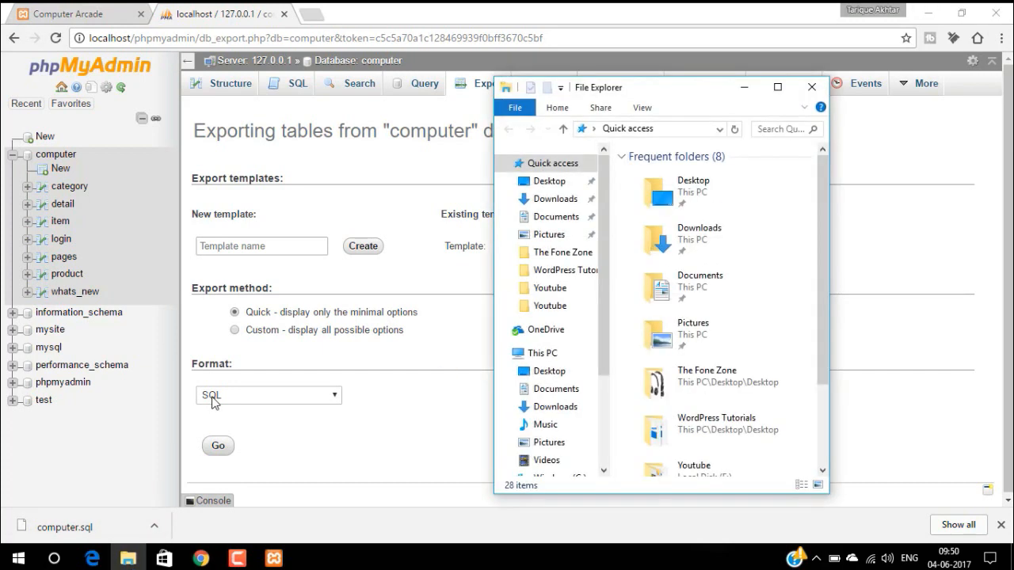
- Maximize File Explorer, browse C: > xampp1 > htdocs > Youtube, return to htdocs, then minimize it
click(777, 87)
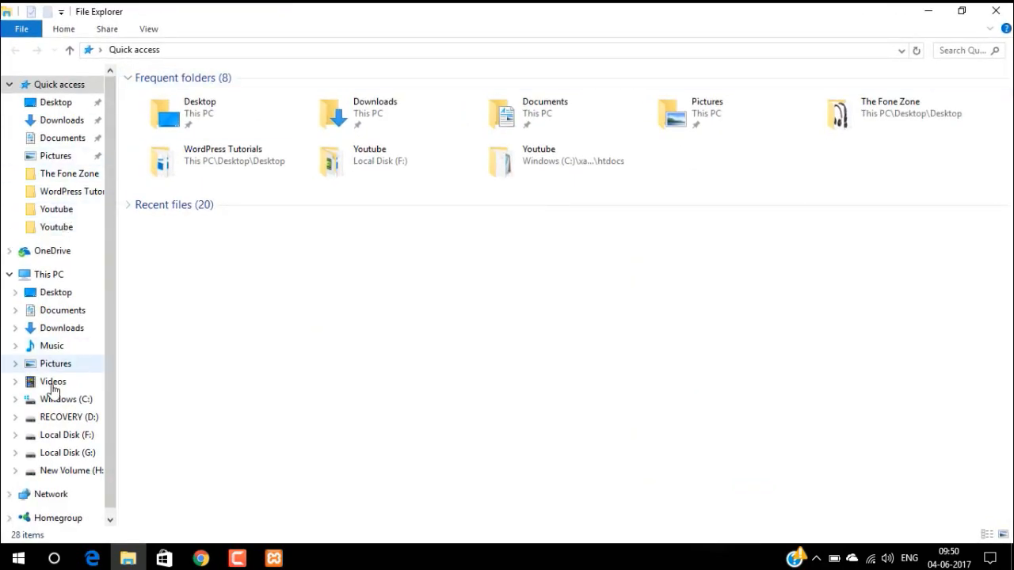
click(73, 401)
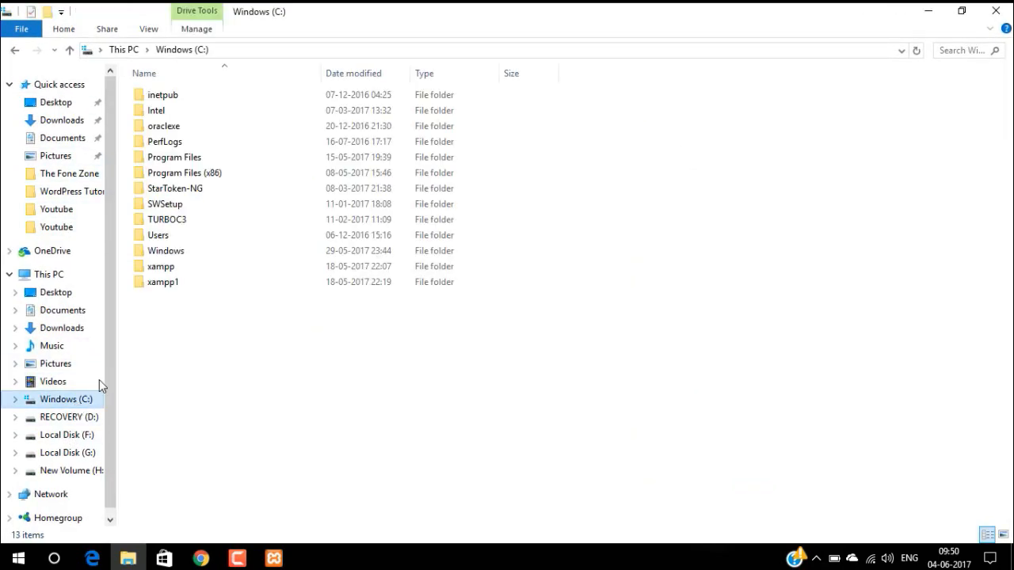
double_click(182, 284)
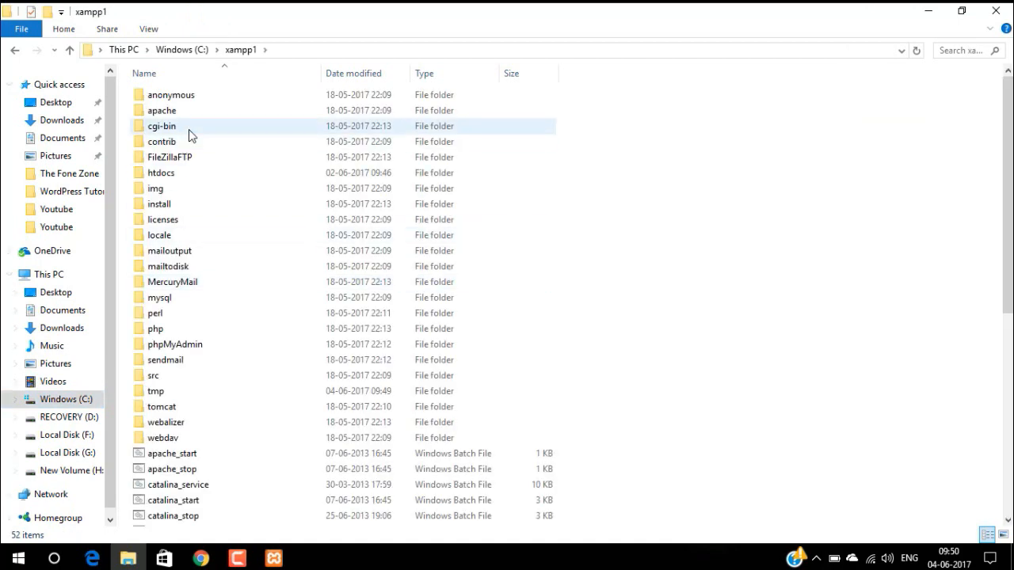
double_click(175, 174)
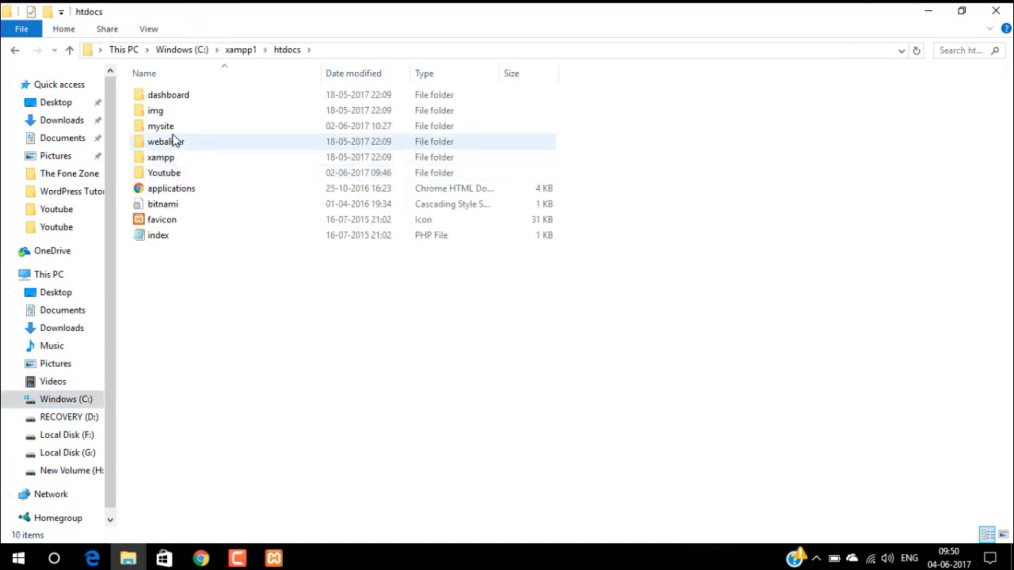
double_click(174, 174)
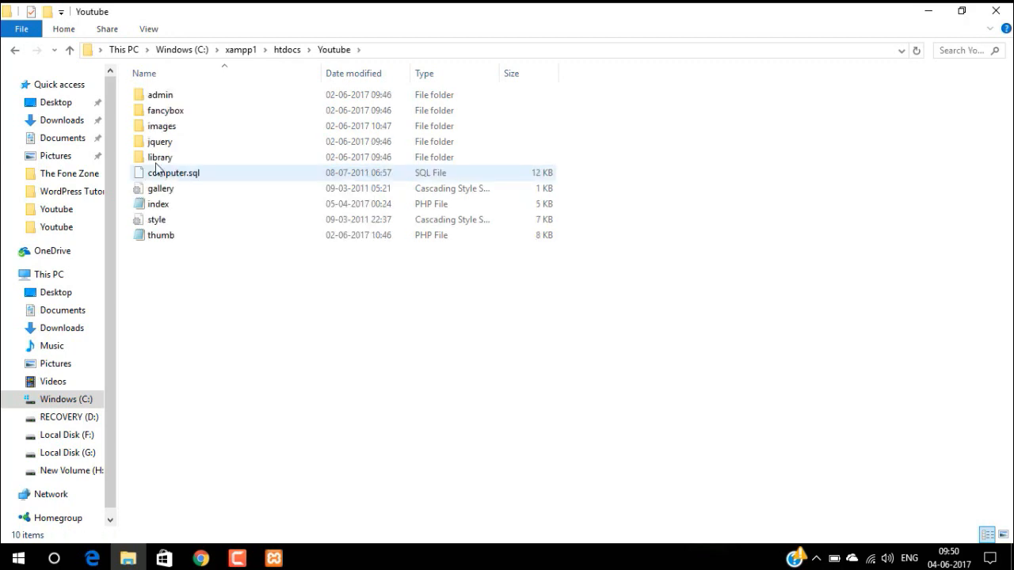
click(14, 51)
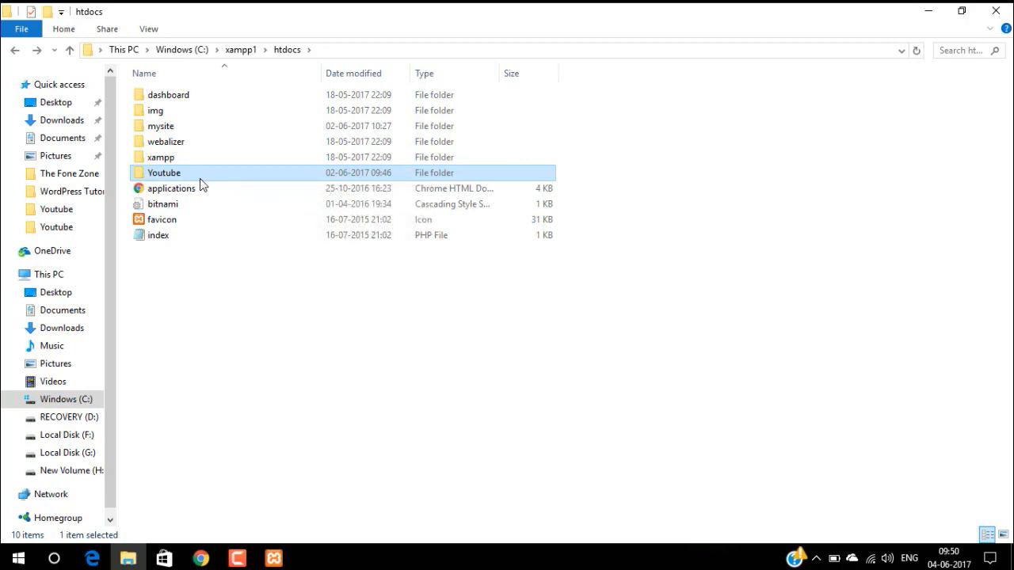
key(F2)
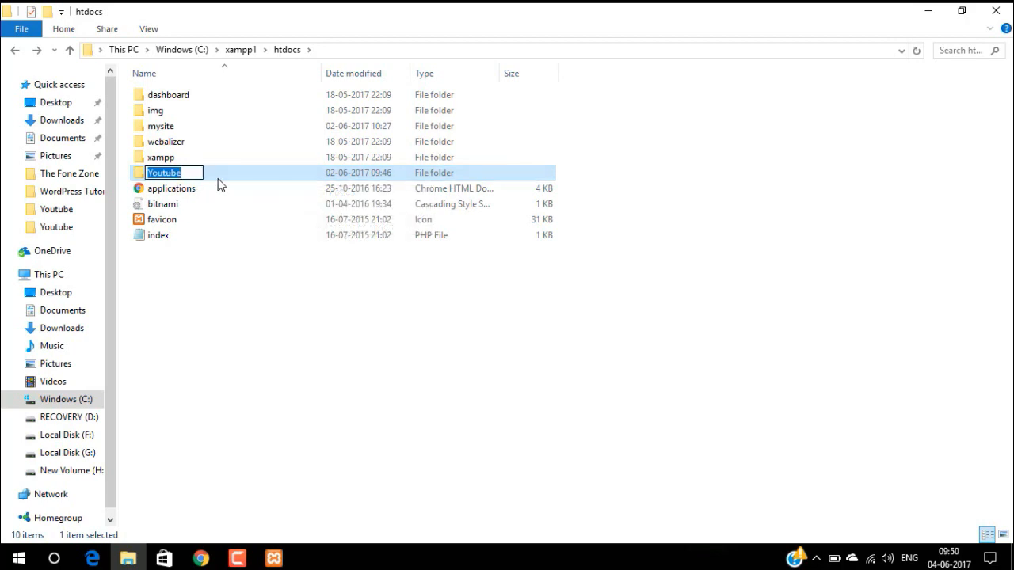
click(247, 178)
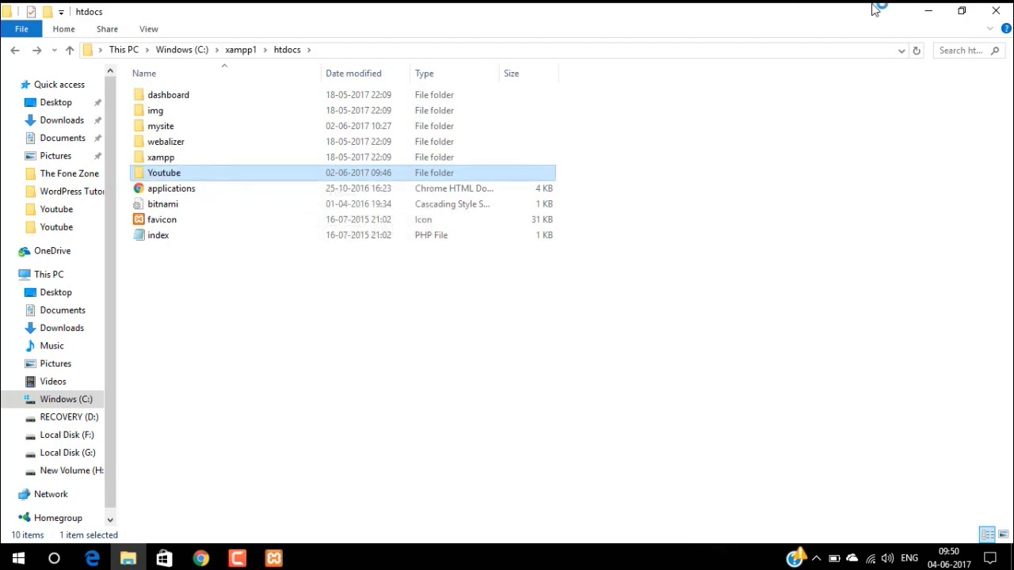
click(929, 11)
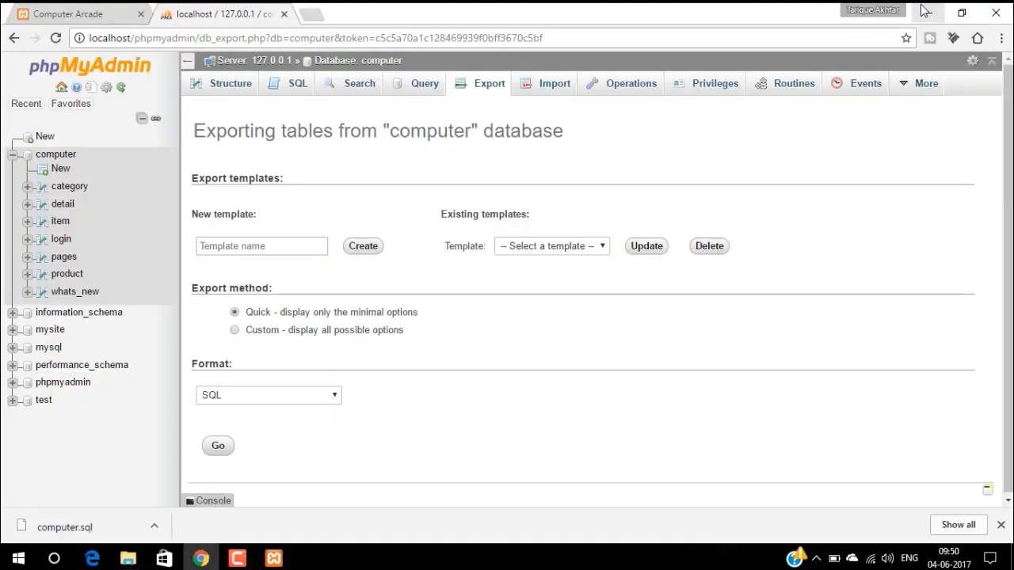
- Minimize Chrome and paste the copied htdocs contents onto the desktop
click(929, 14)
click(260, 153)
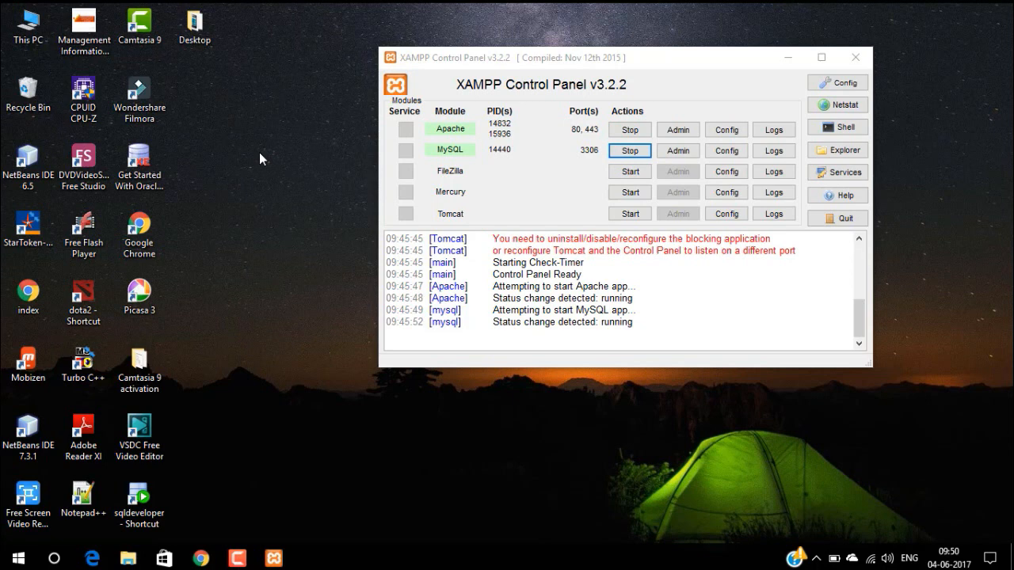
key(ctrl+v)
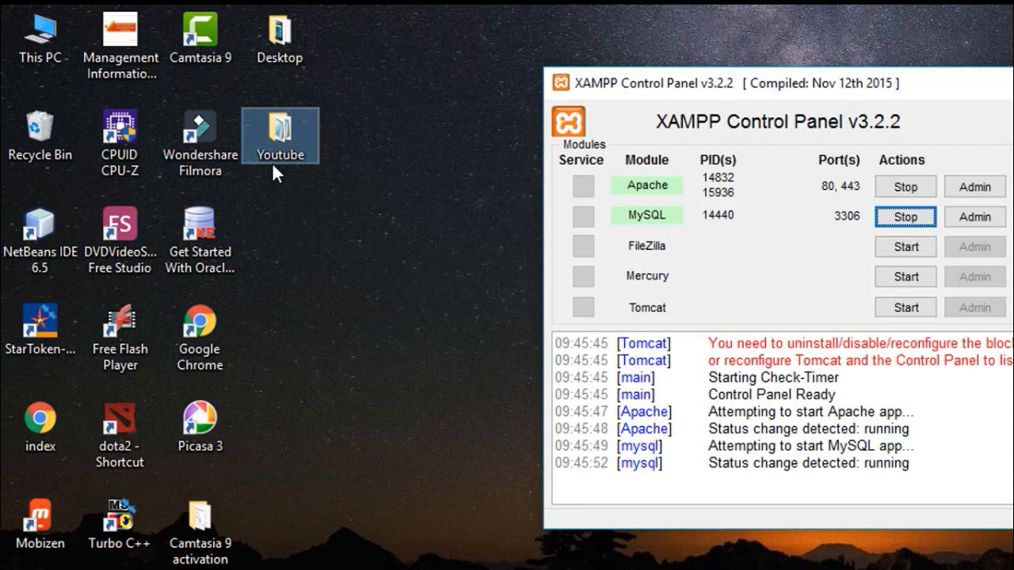
- Add the Youtube folder to a ZIP-format WinRAR archive named Youtube.zip
right_click(283, 142)
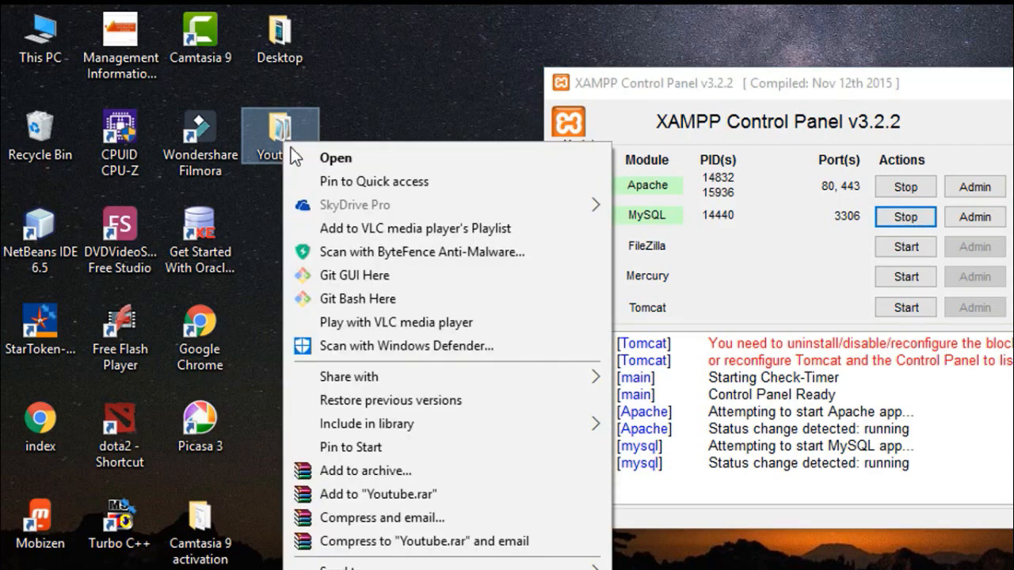
click(396, 470)
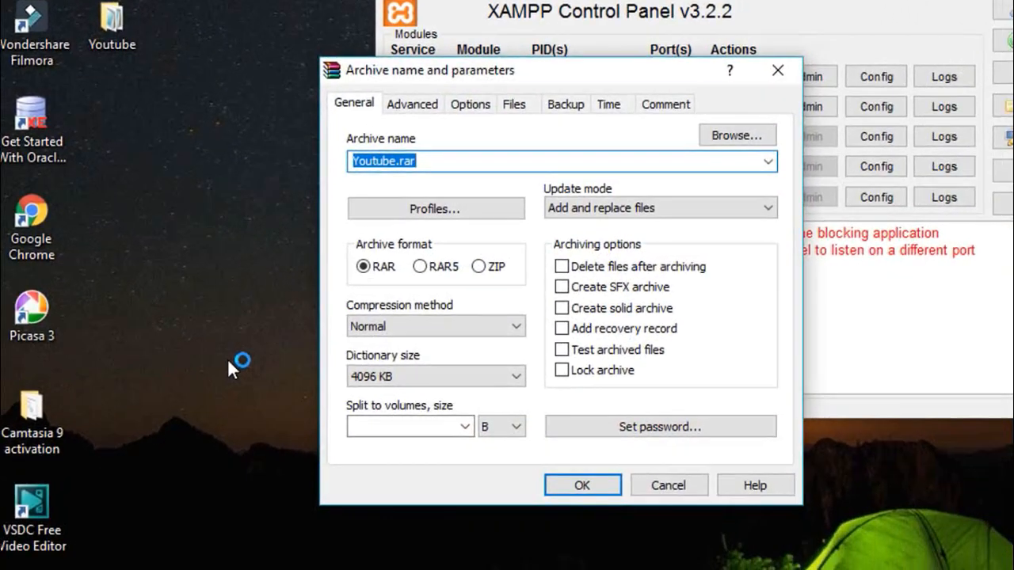
click(480, 267)
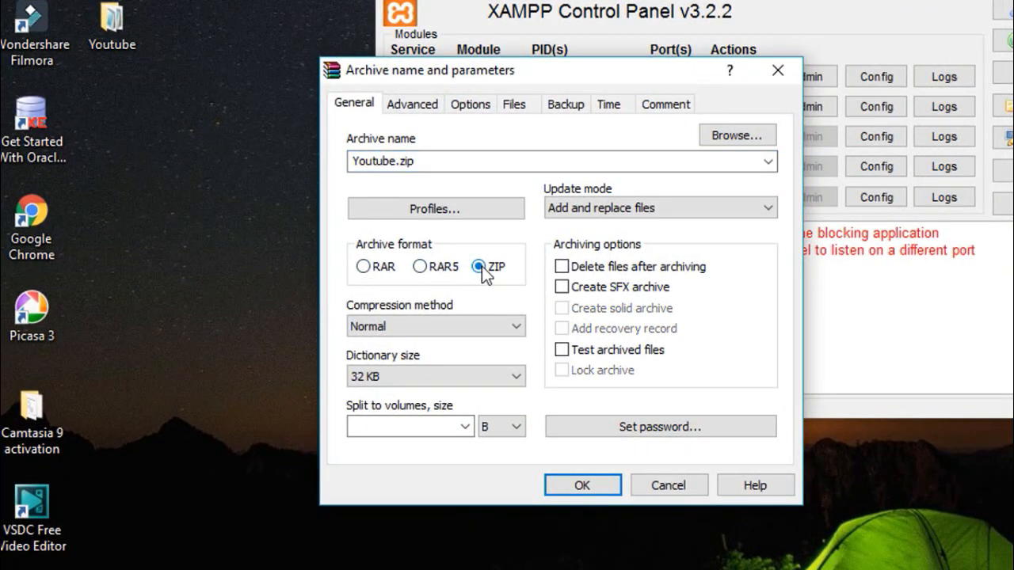
click(595, 482)
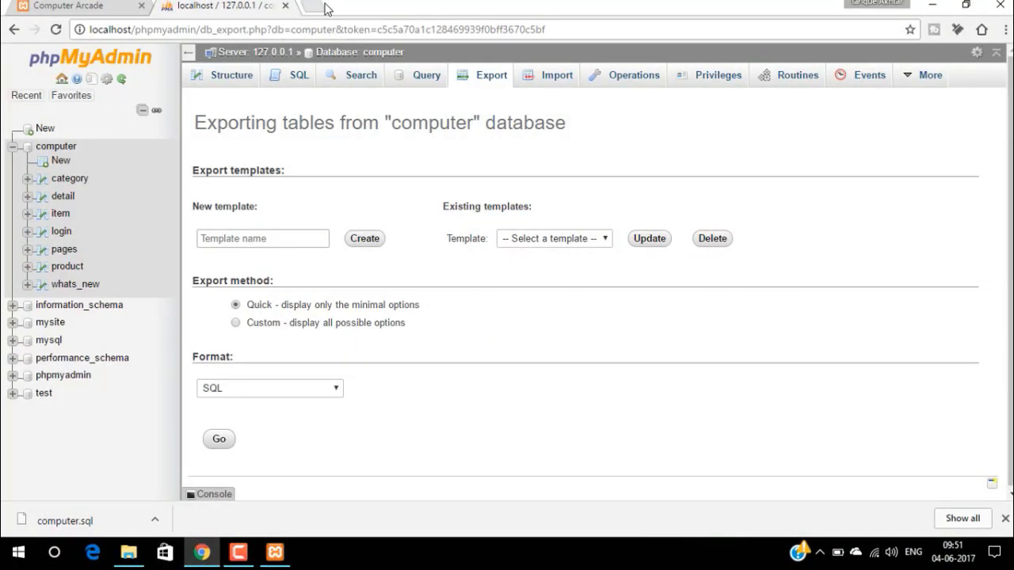
- Open the 000webhost cPanel login in a new tab, sign out, and log back in
click(325, 8)
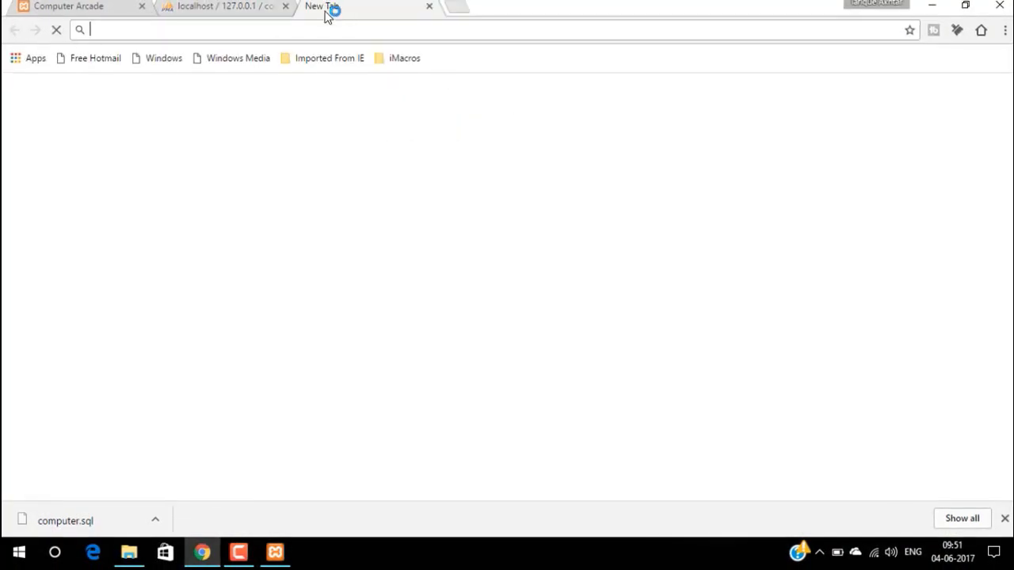
text(0)
text(00webhost.com/cpanel-login)
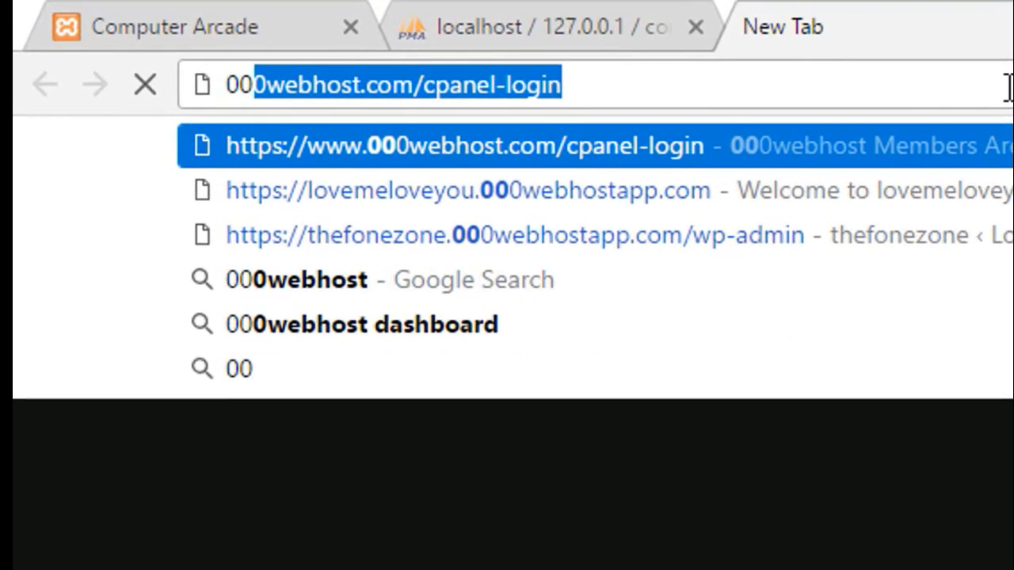
key(Return)
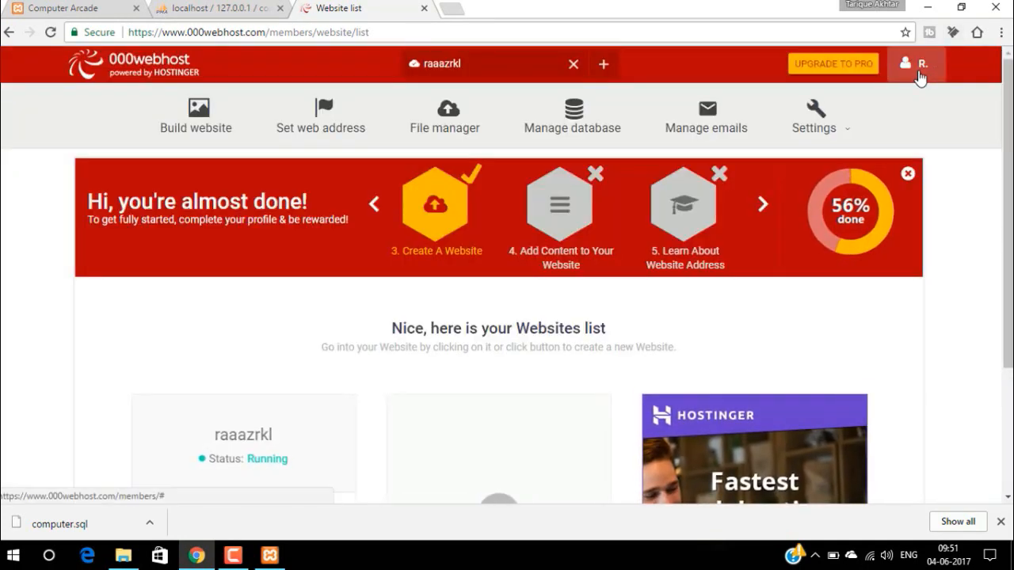
click(920, 70)
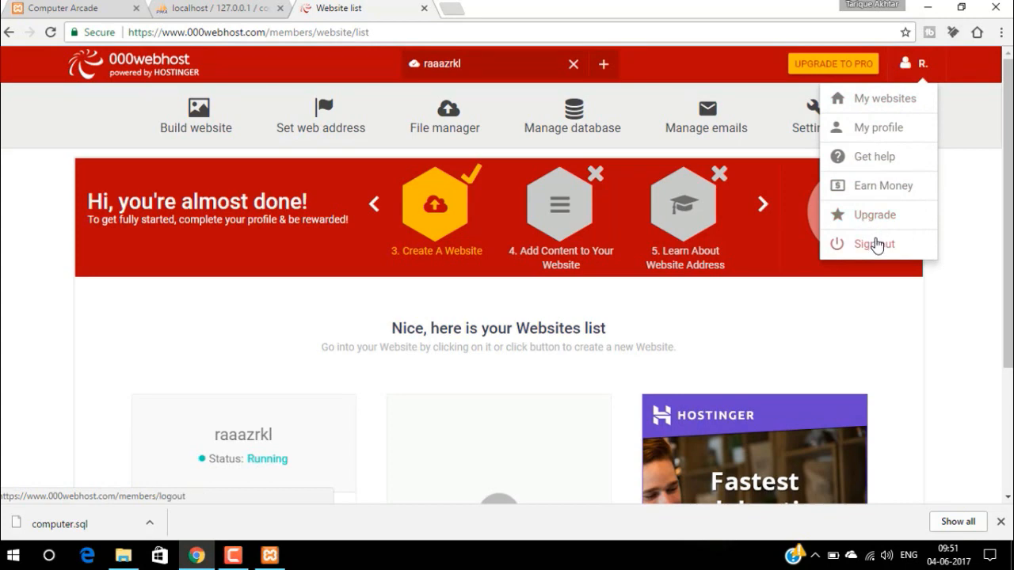
click(876, 246)
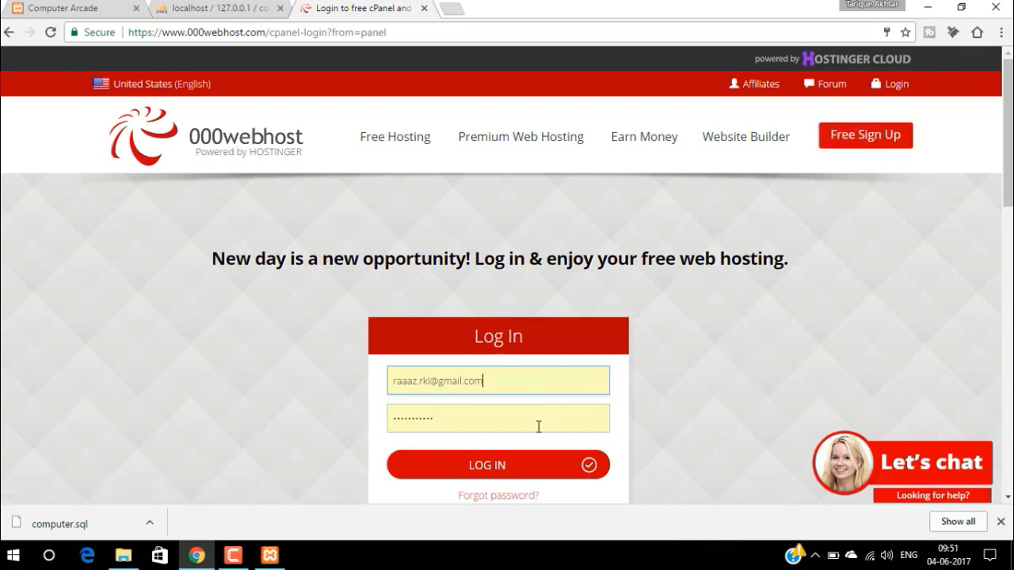
click(509, 471)
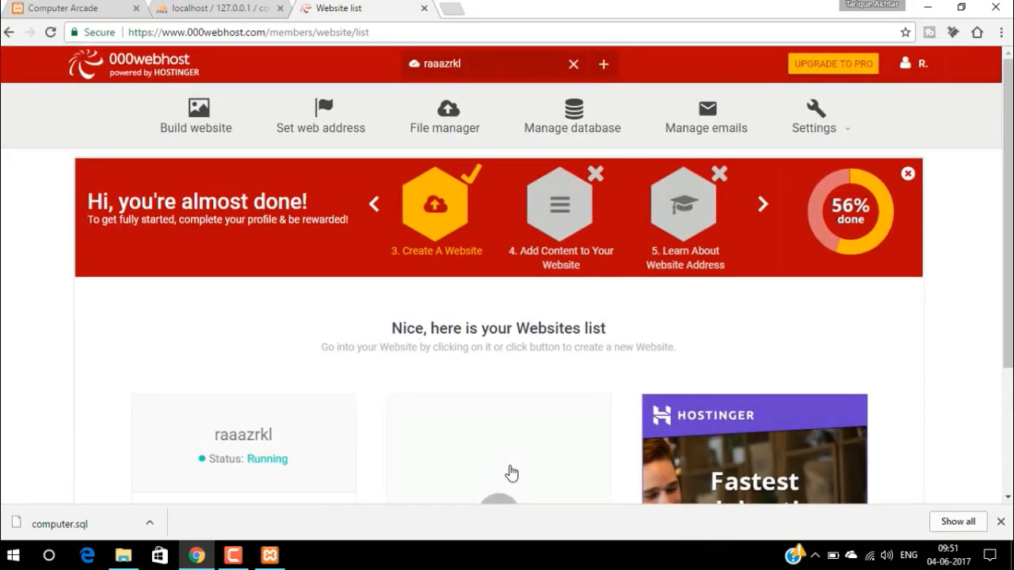
scroll(1008, 222, down, 1)
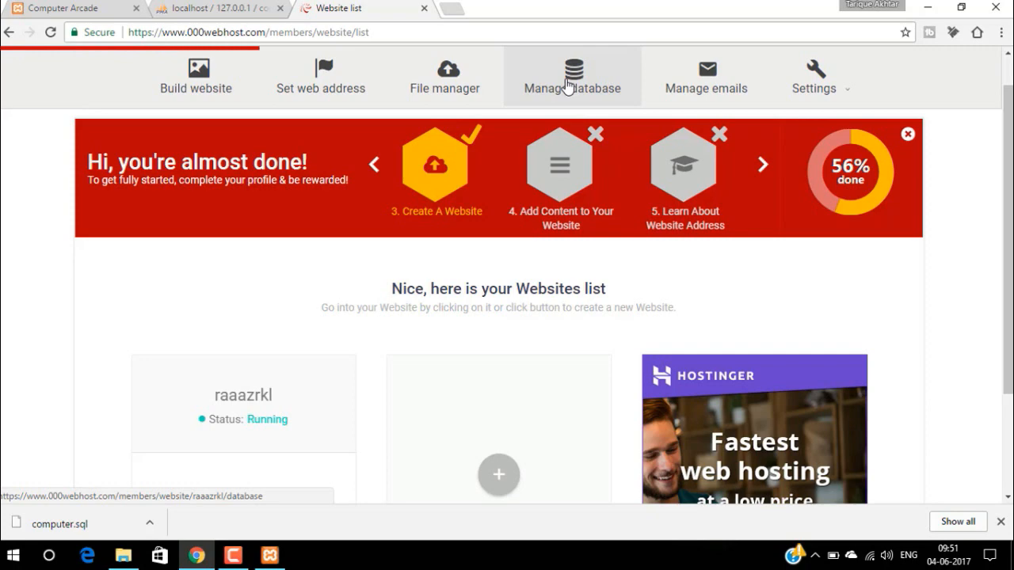
- Create the database mydb with user abc and a password, yielding id1858459_mydb
click(568, 86)
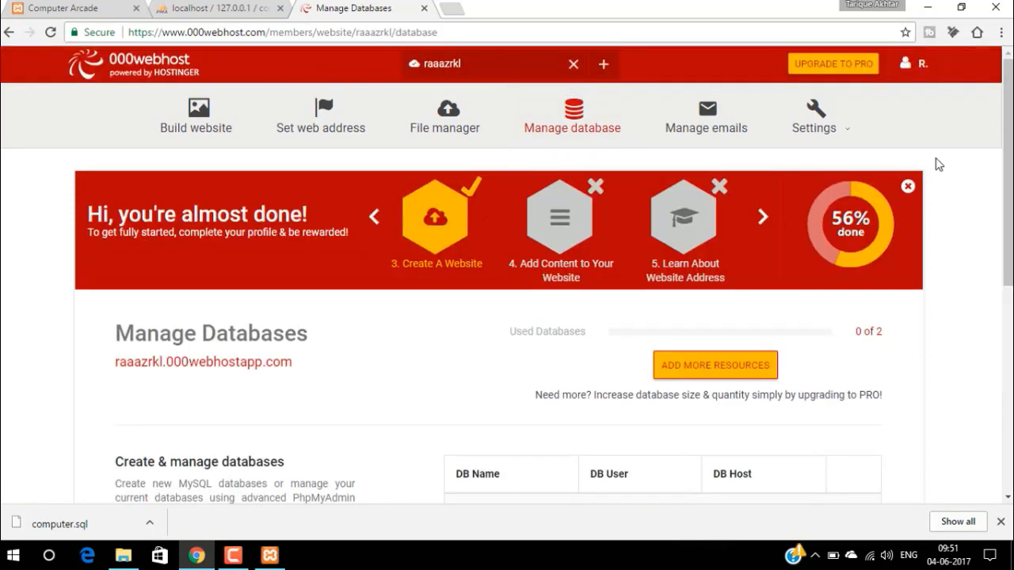
drag(1011, 101, 904, 275)
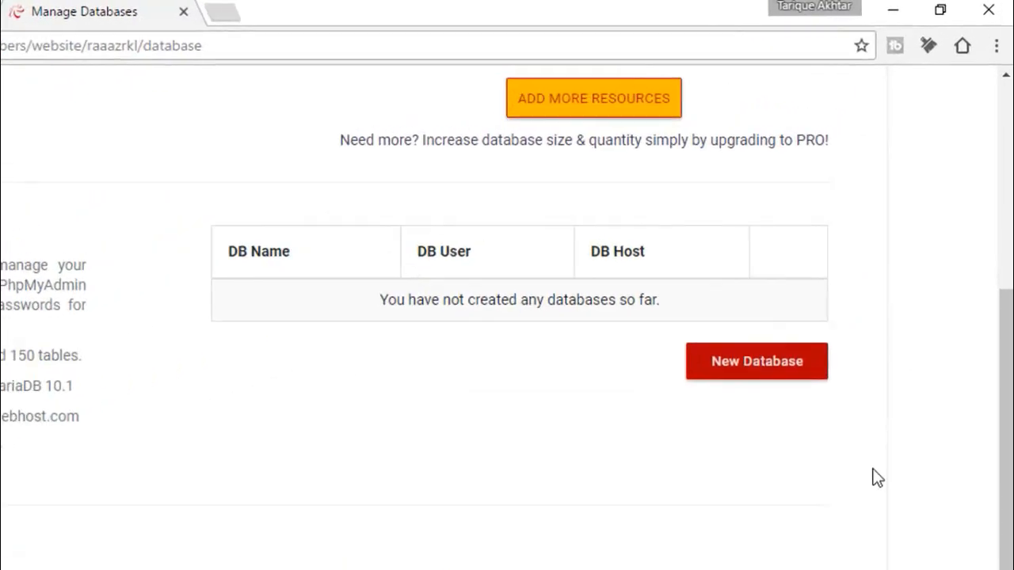
click(724, 424)
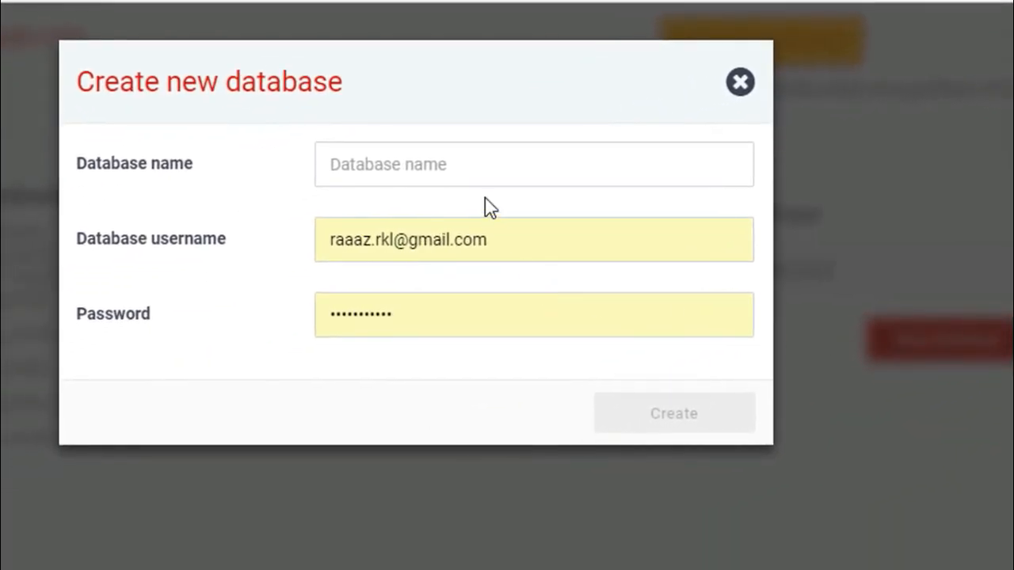
click(480, 163)
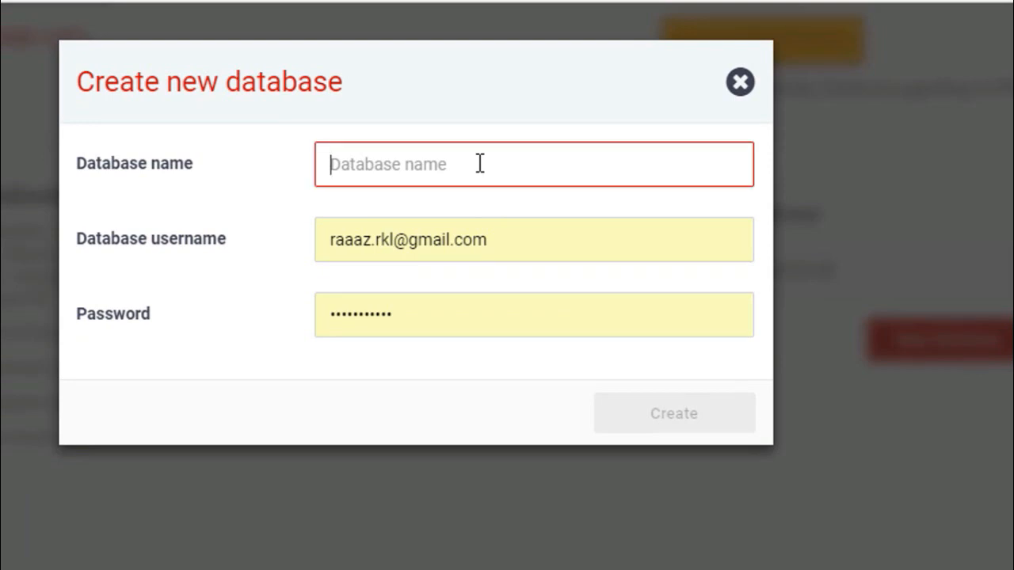
text(mydb)
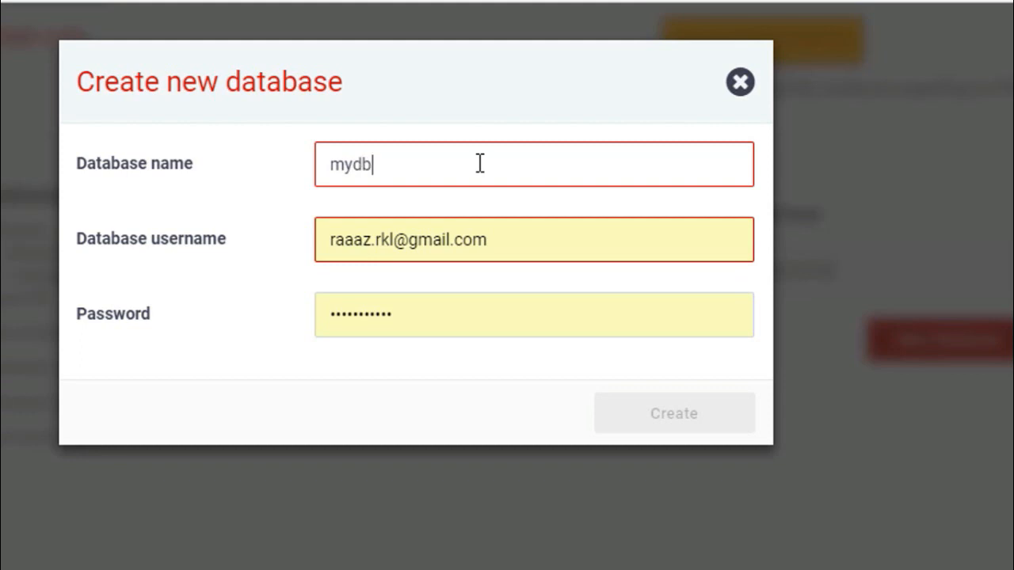
drag(513, 243, 258, 247)
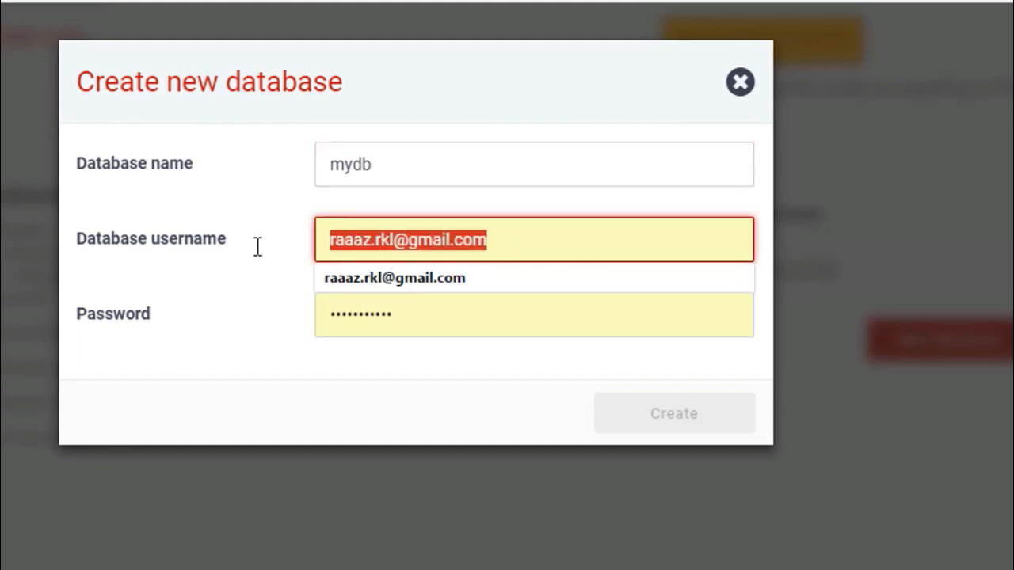
text(abc)
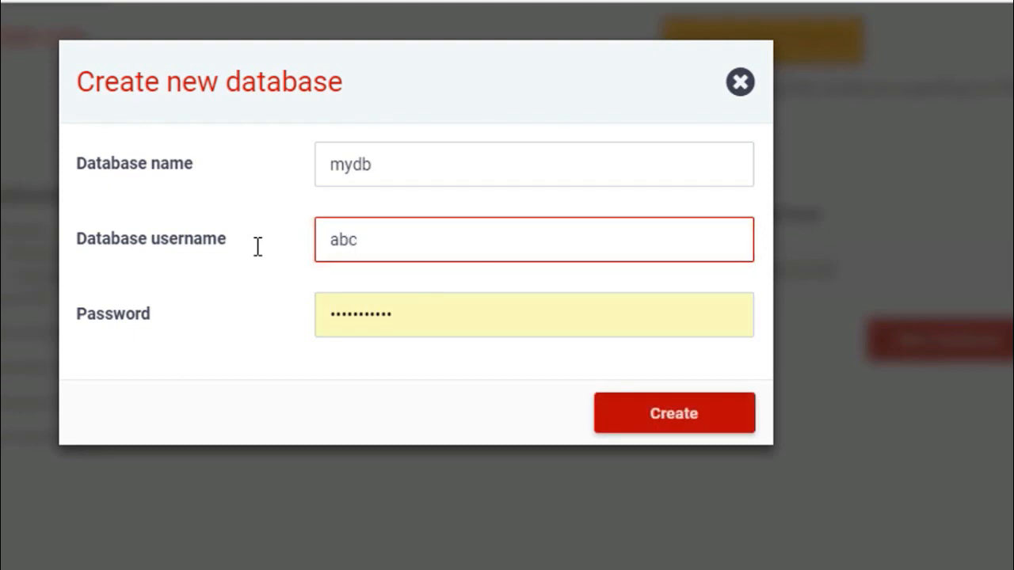
drag(436, 323, 242, 308)
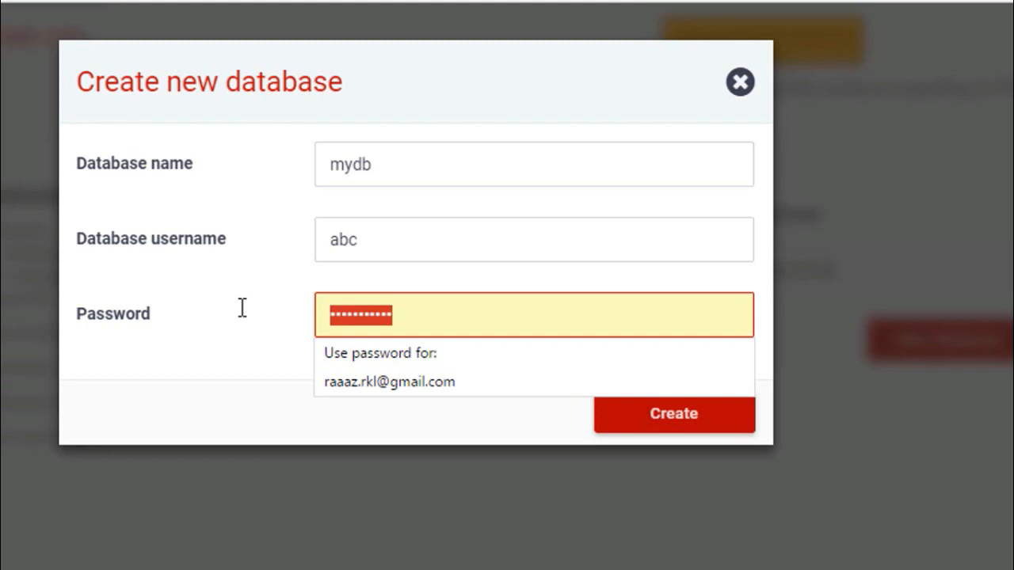
text(••)
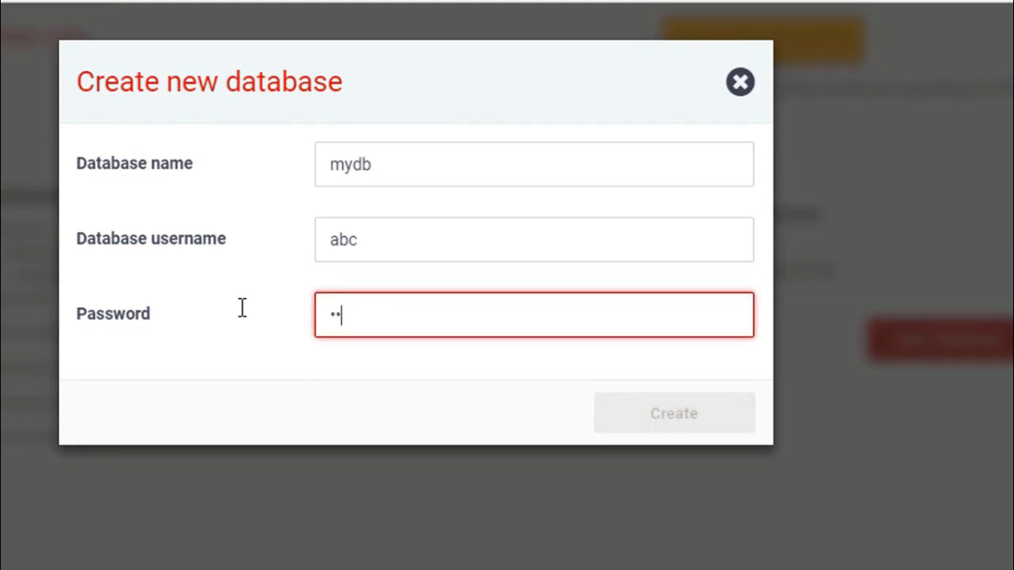
text(••••)
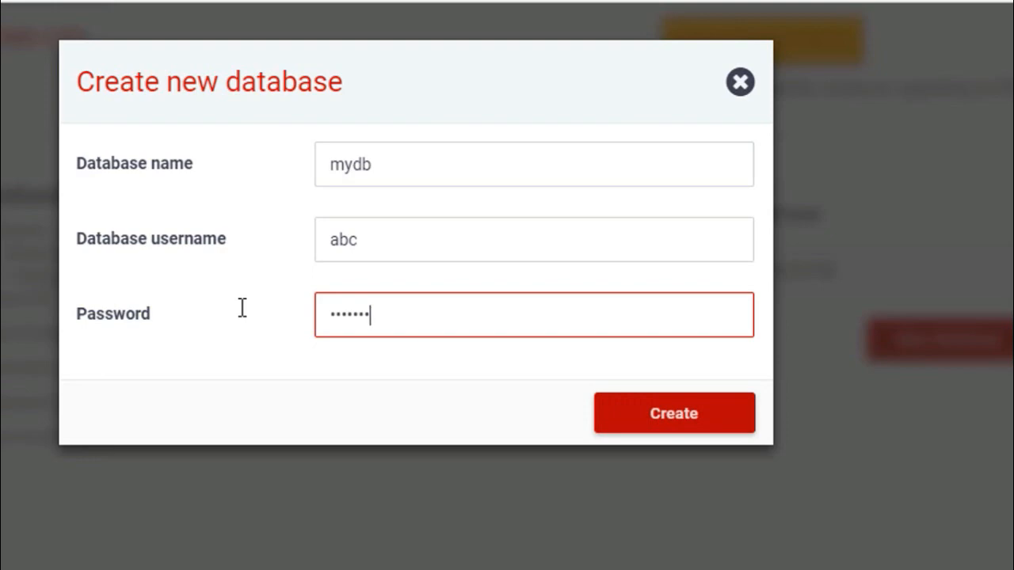
click(663, 421)
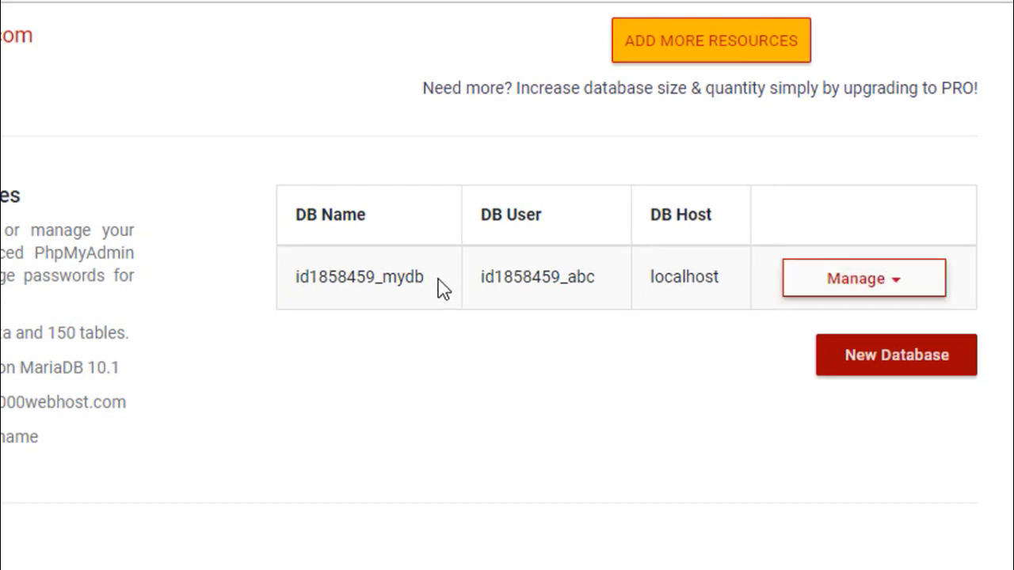
- Note the new database name, user and host, then open id1858459_mydb in phpMyAdmin
drag(441, 287, 298, 290)
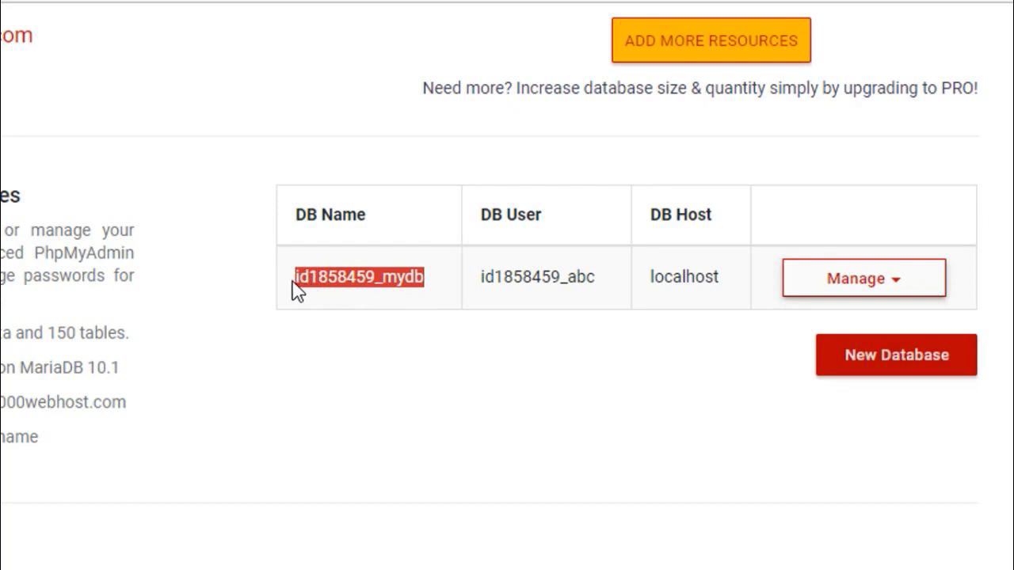
click(606, 276)
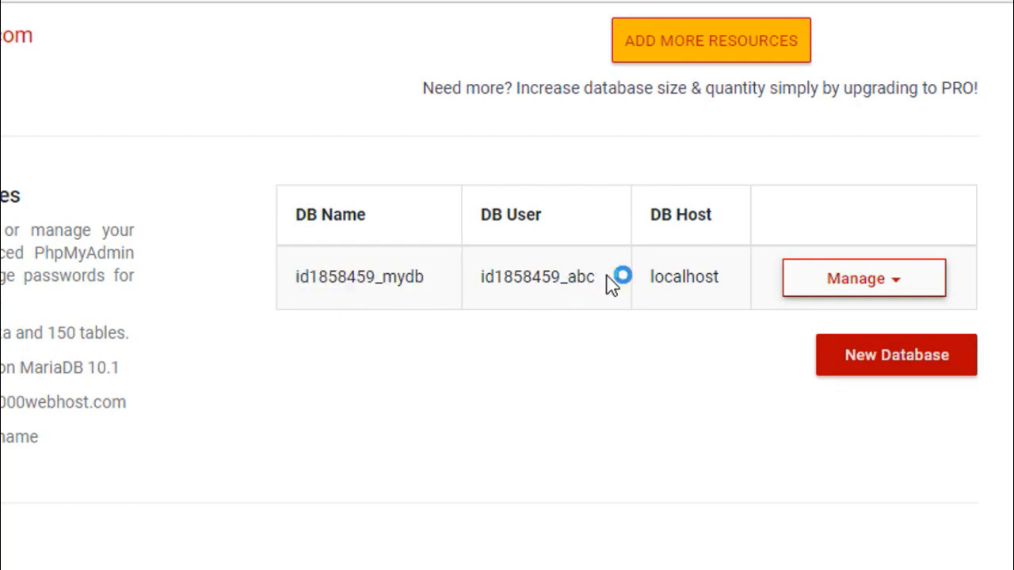
drag(607, 276, 474, 279)
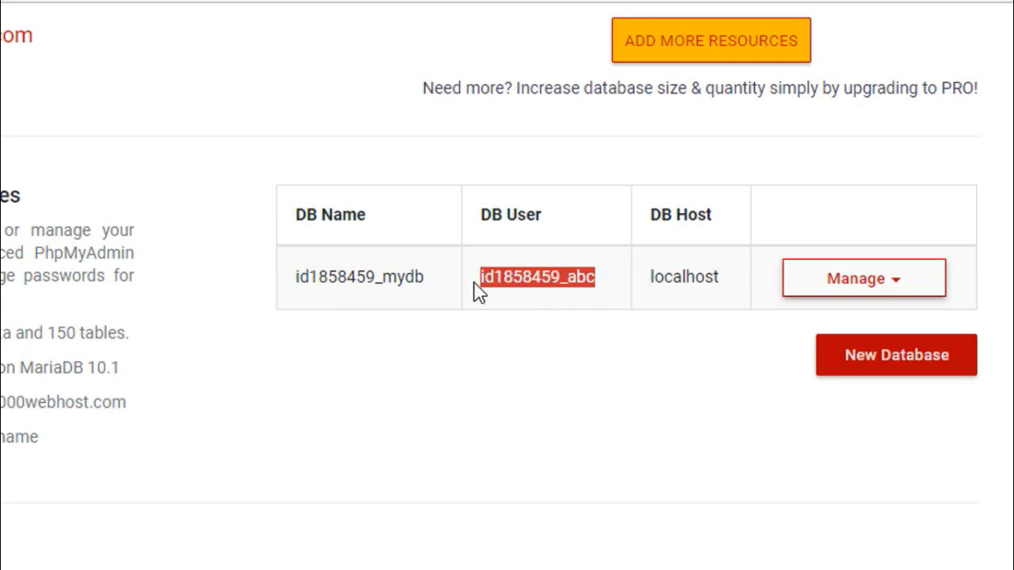
drag(725, 281, 650, 283)
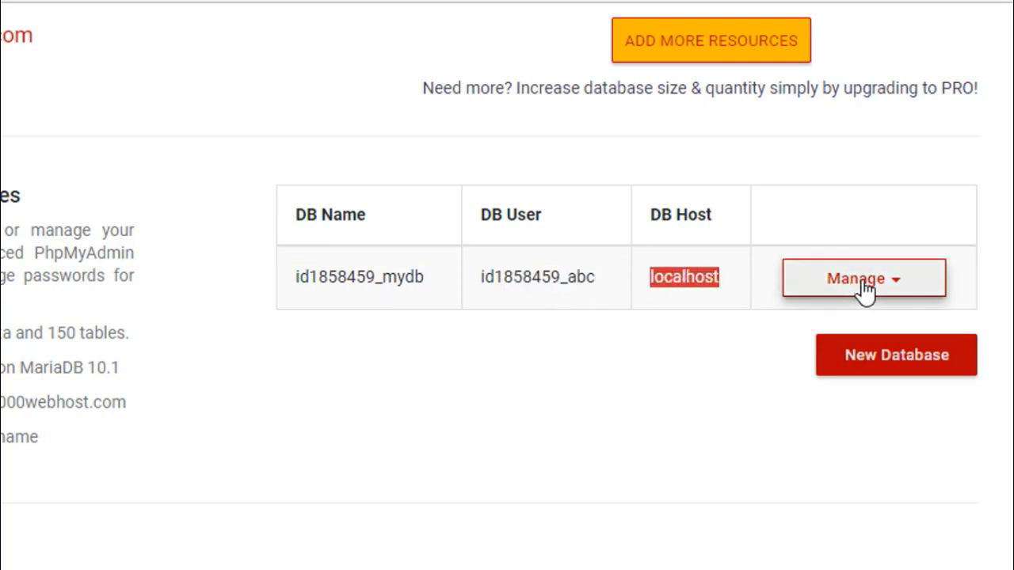
click(896, 286)
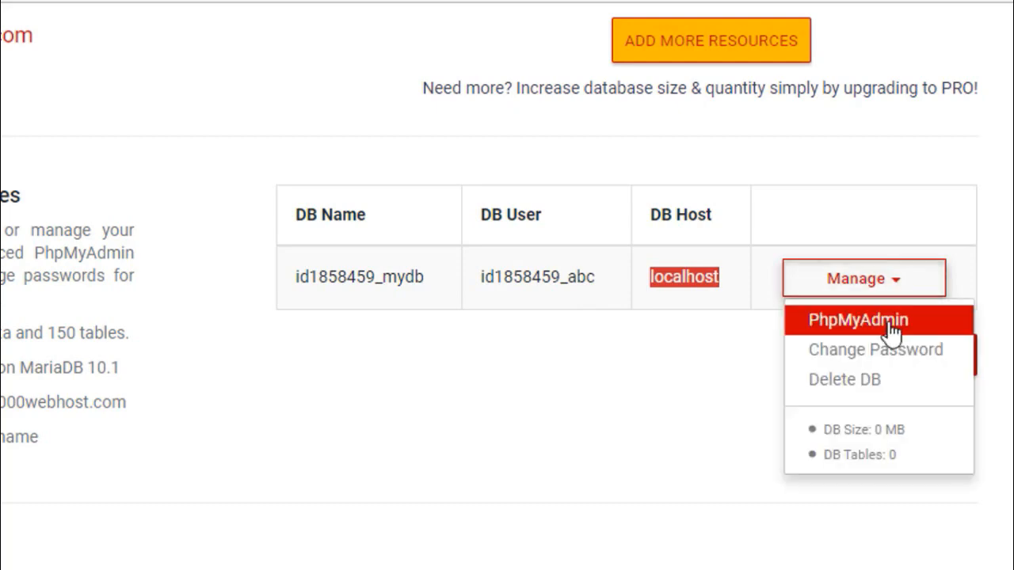
click(893, 333)
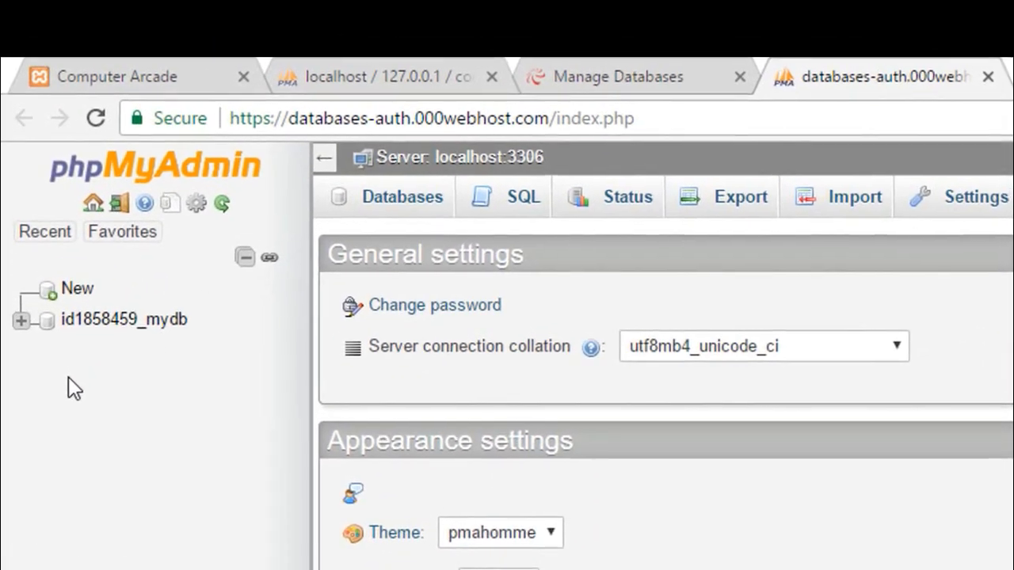
- On id1858459_mydb's Import page, choose computer.sql from Downloads as the import file
click(23, 321)
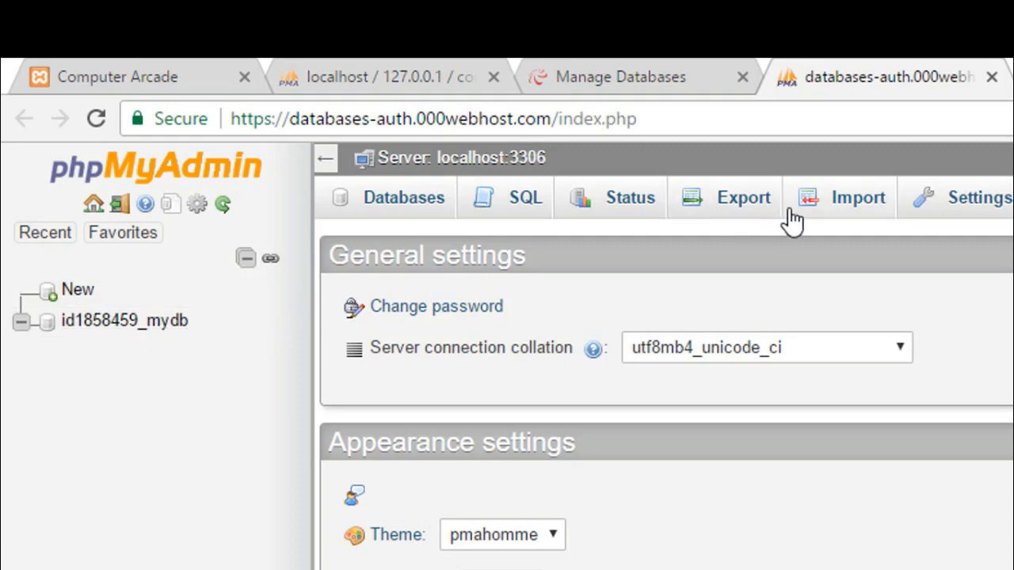
click(163, 321)
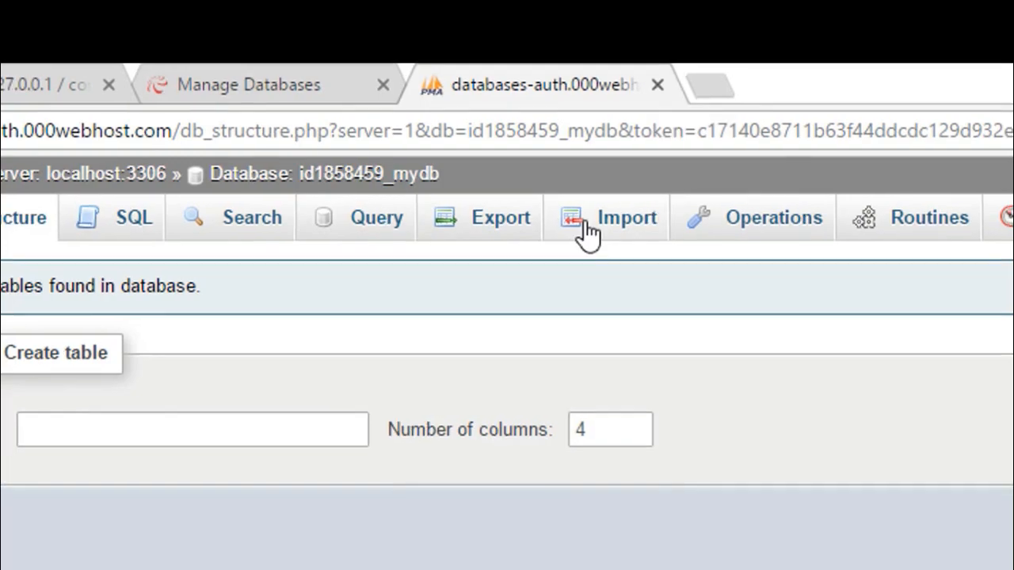
click(564, 231)
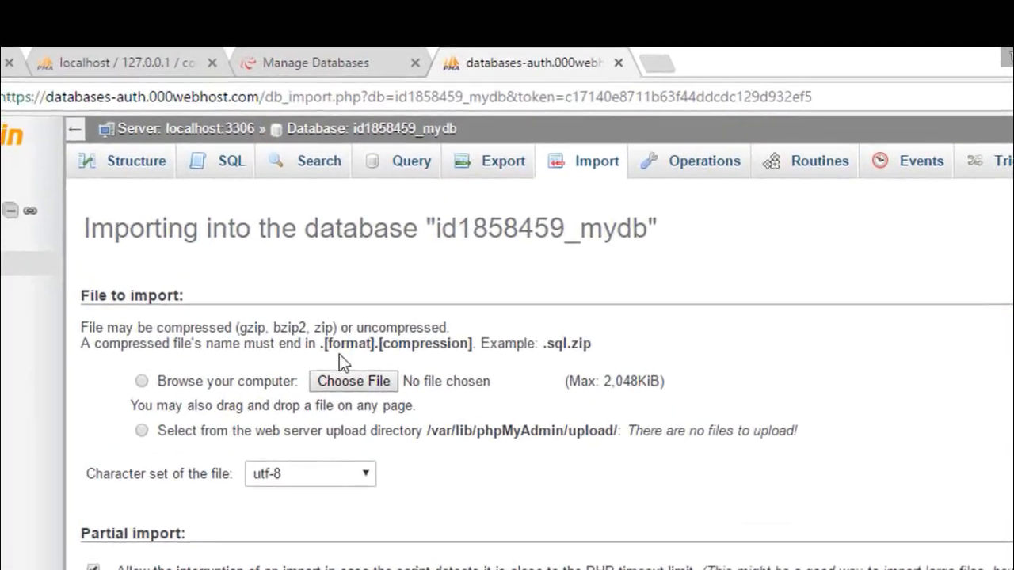
click(390, 288)
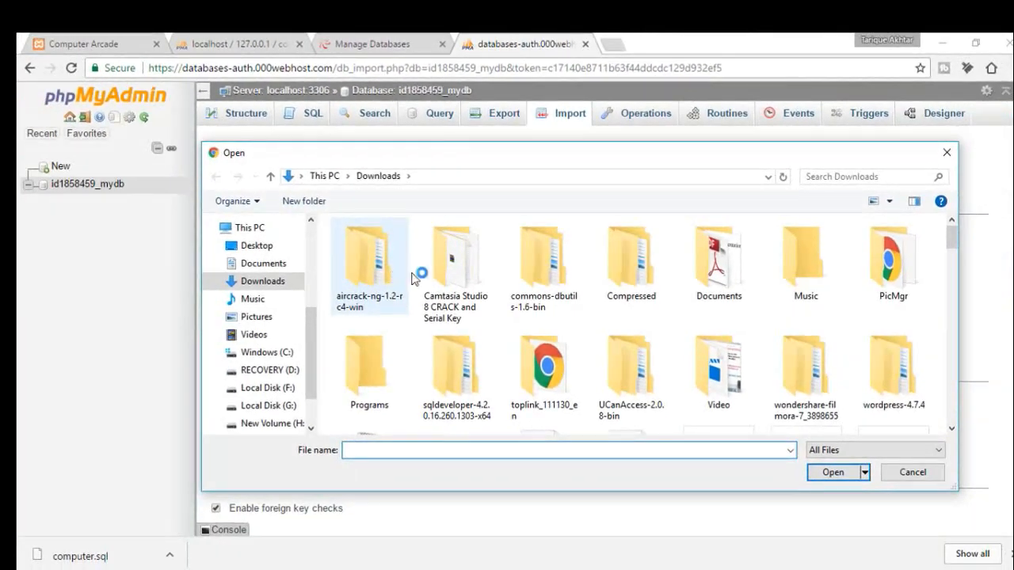
drag(952, 237, 974, 290)
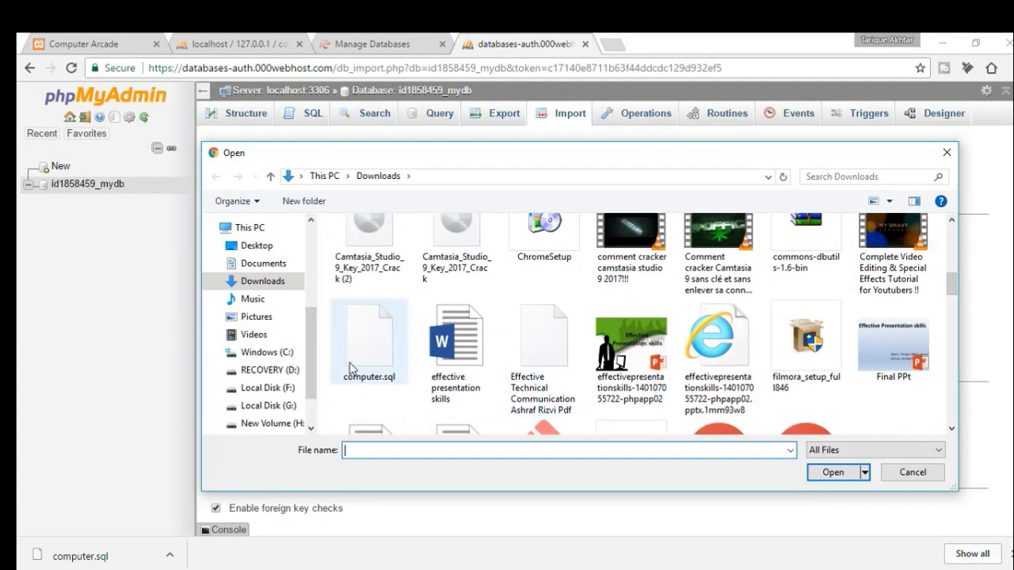
click(351, 369)
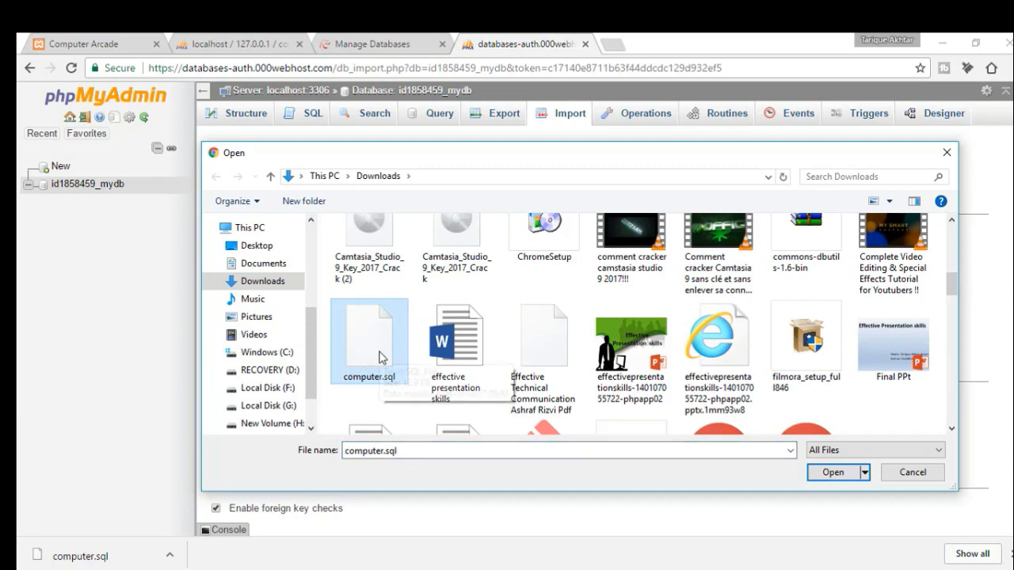
click(832, 473)
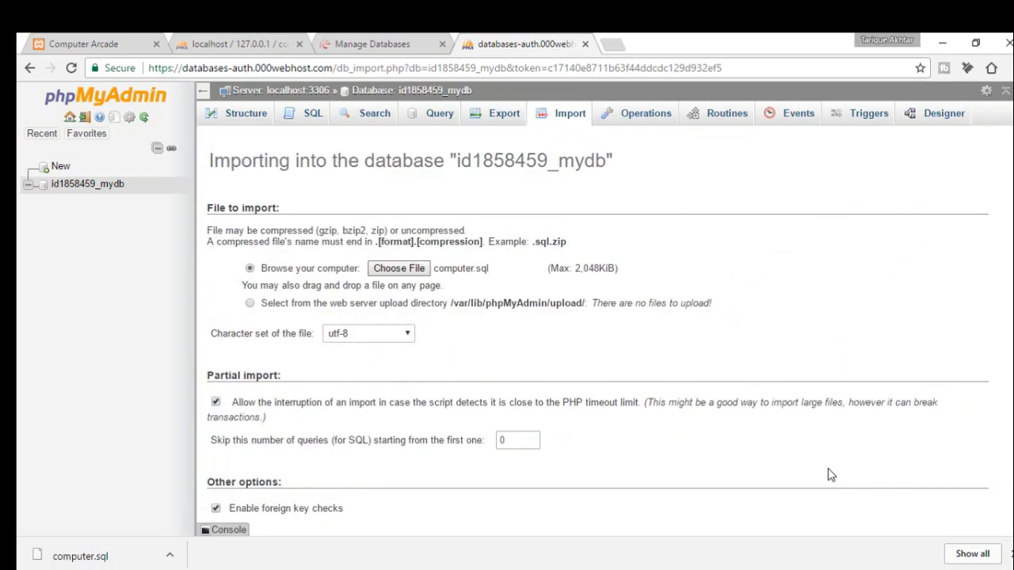
- Run the computer.sql import and browse the imported category table
scroll(307, 463, down, 3)
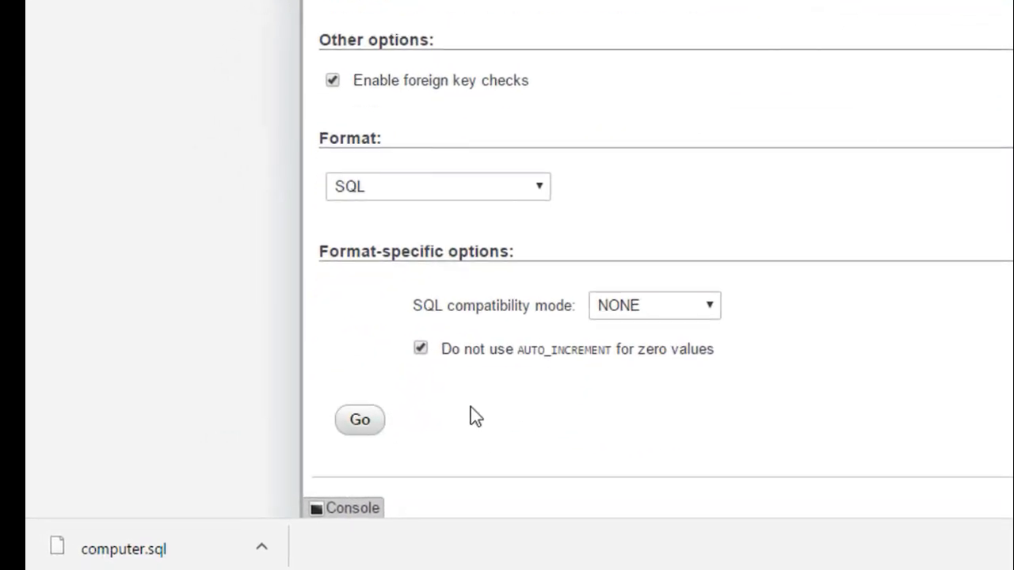
click(347, 428)
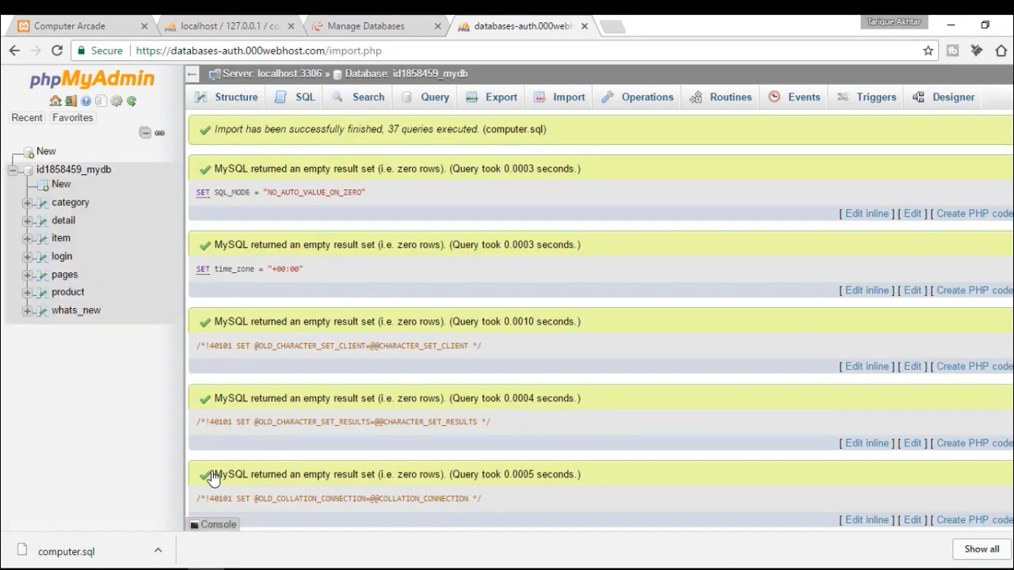
click(56, 205)
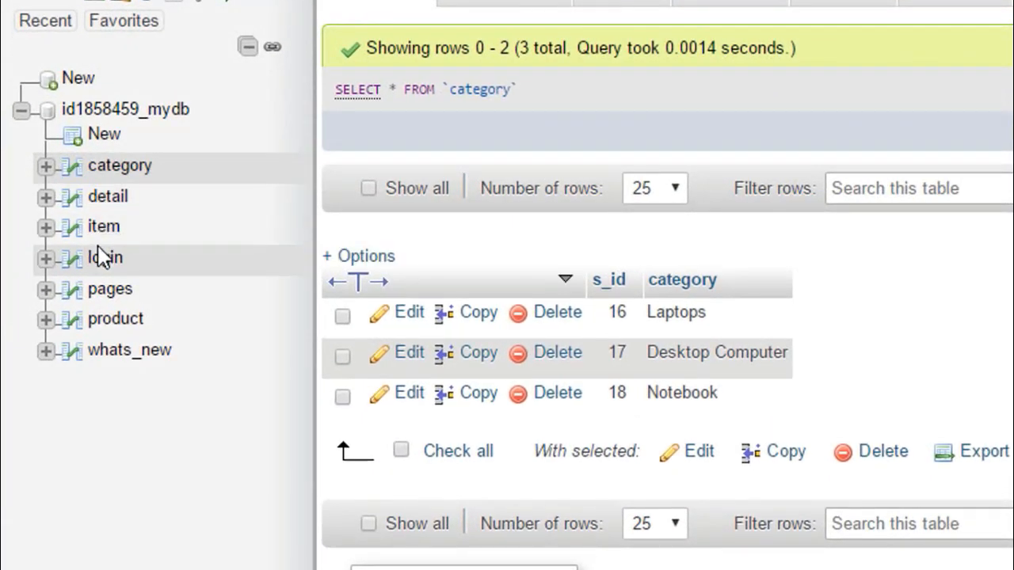
- Browse the item, detail, product and whats_new tables, compare locally, and return to category
click(103, 229)
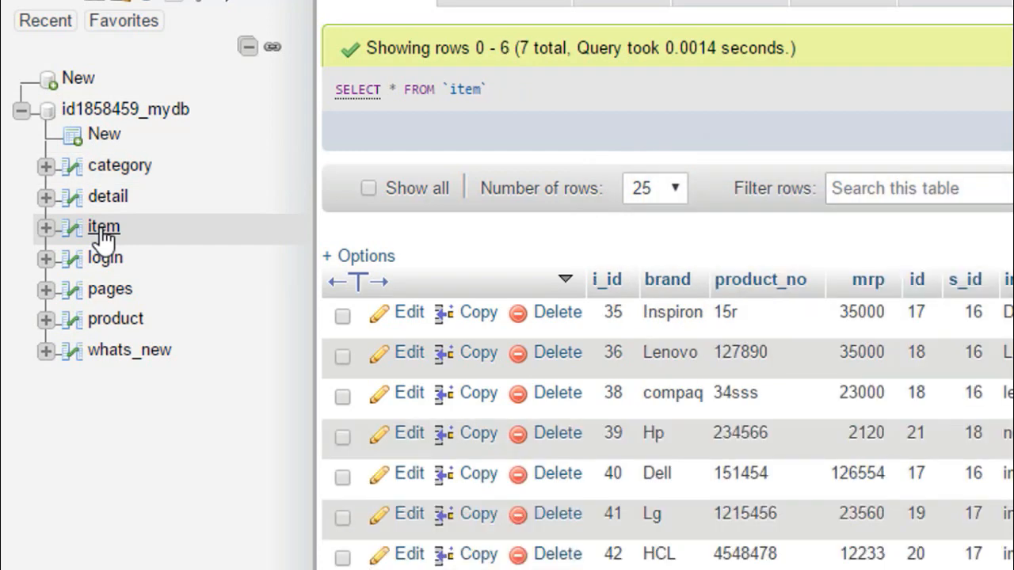
click(108, 200)
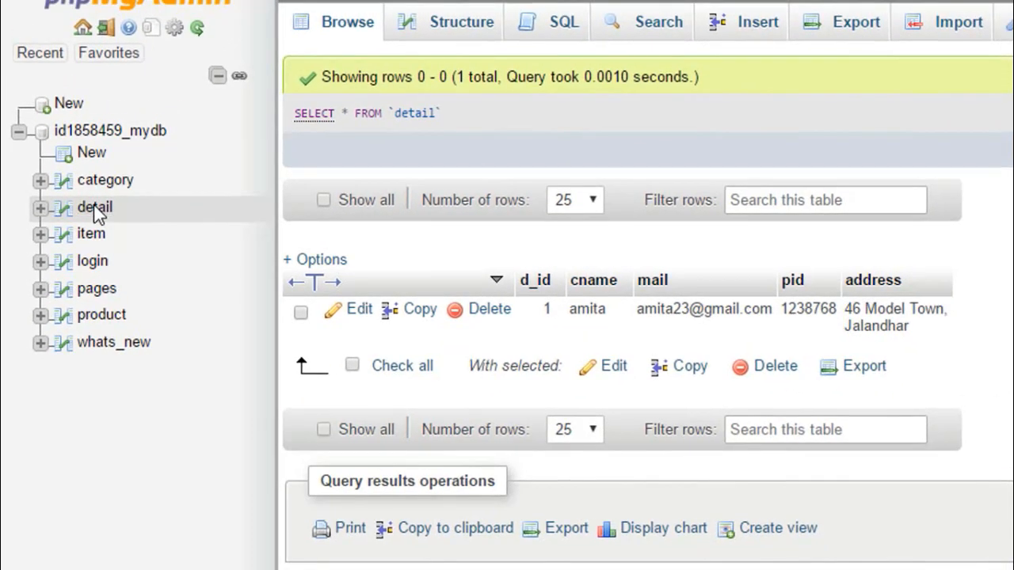
click(111, 318)
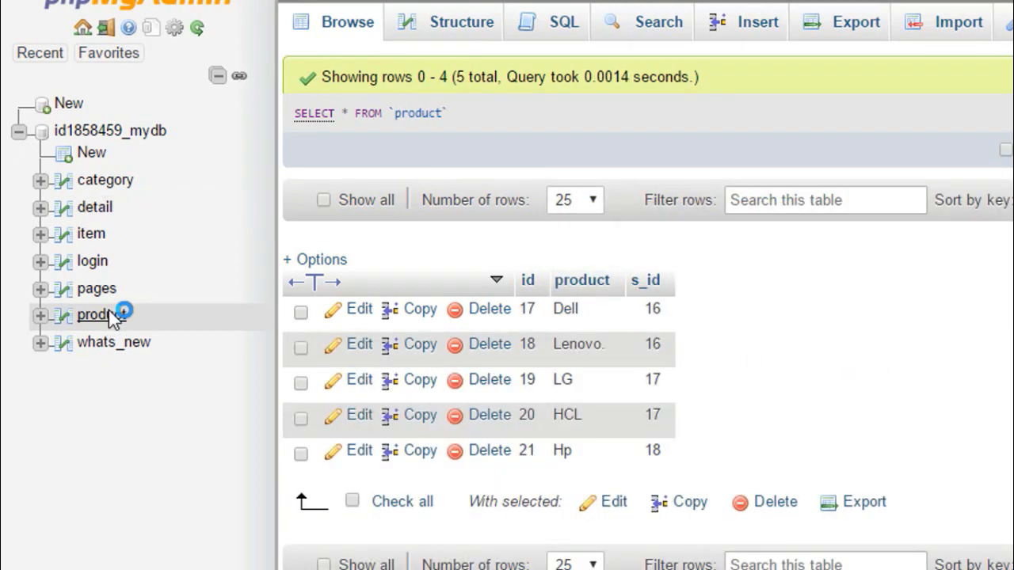
click(117, 352)
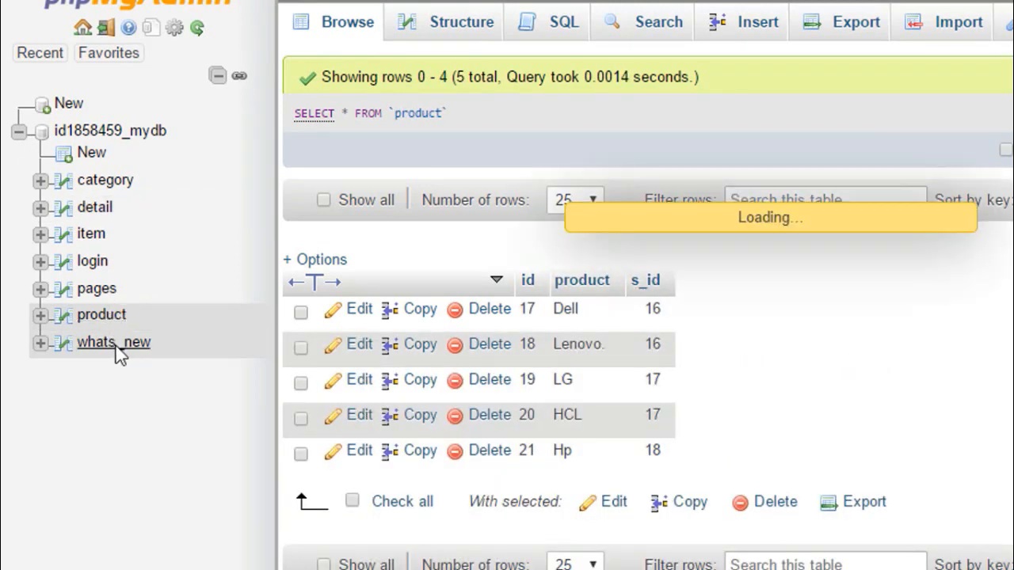
click(103, 184)
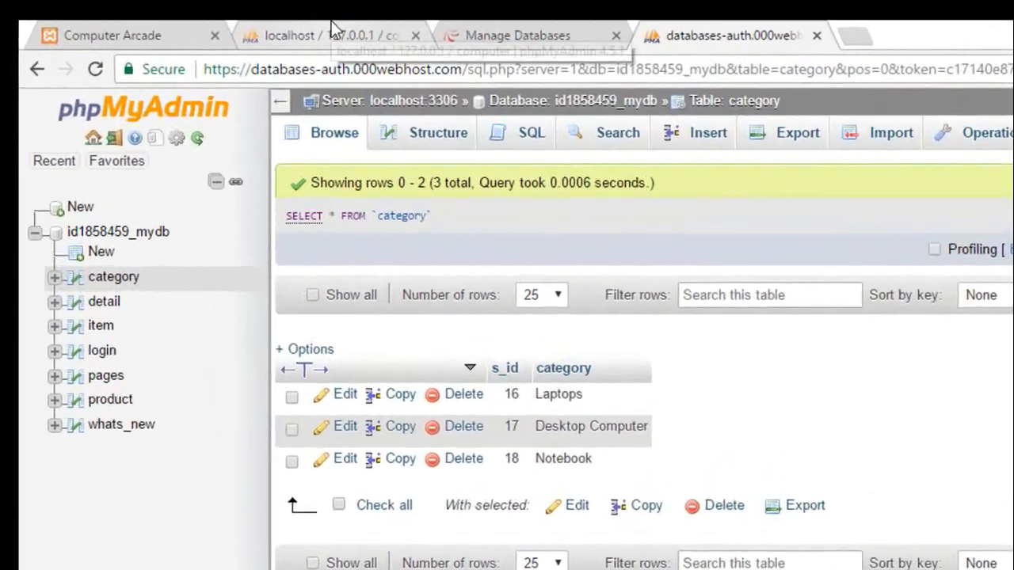
click(231, 24)
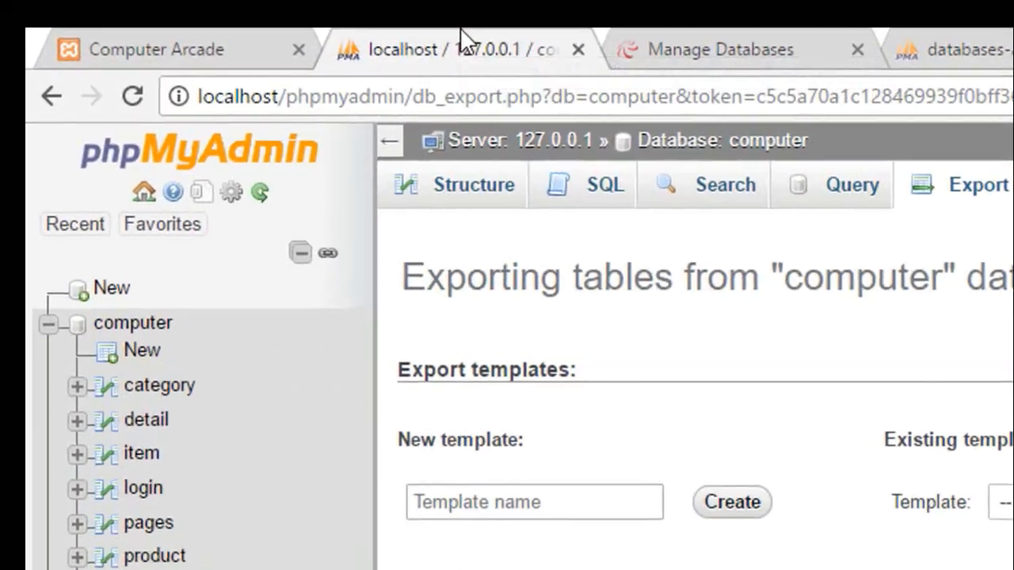
click(127, 329)
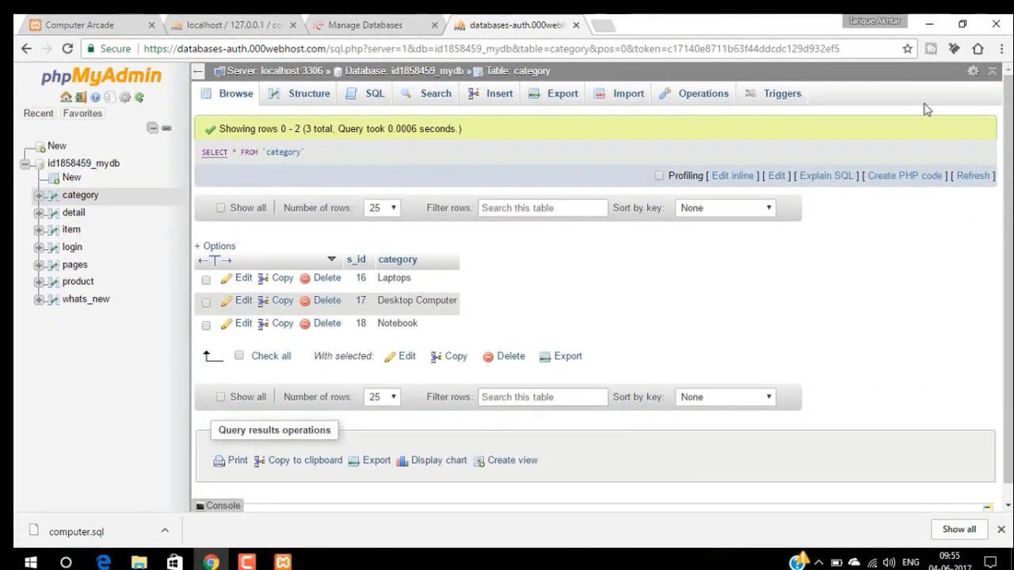
- Open connect.php from the Youtube\admin\db folder in Notepad++
click(935, 27)
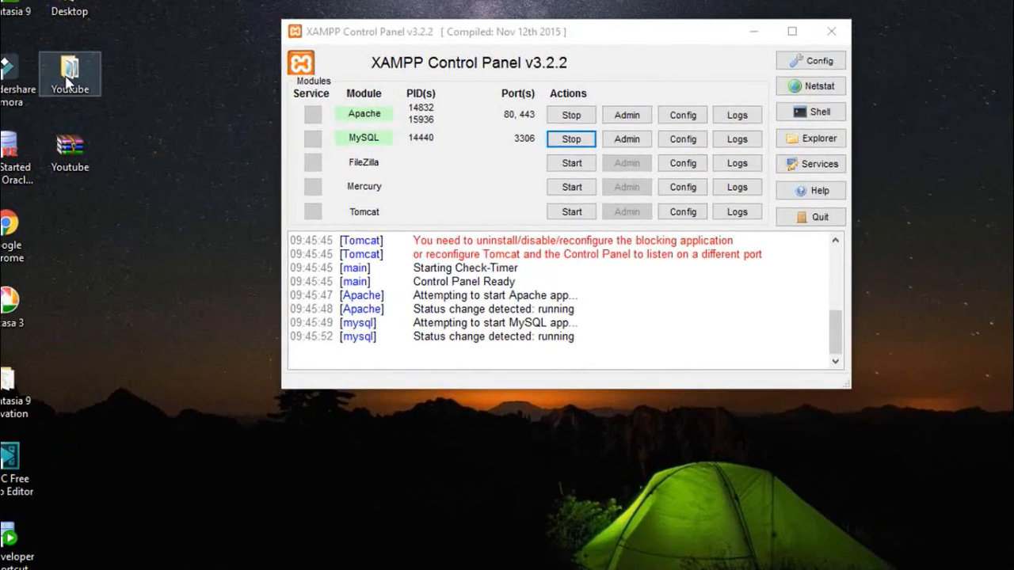
double_click(68, 83)
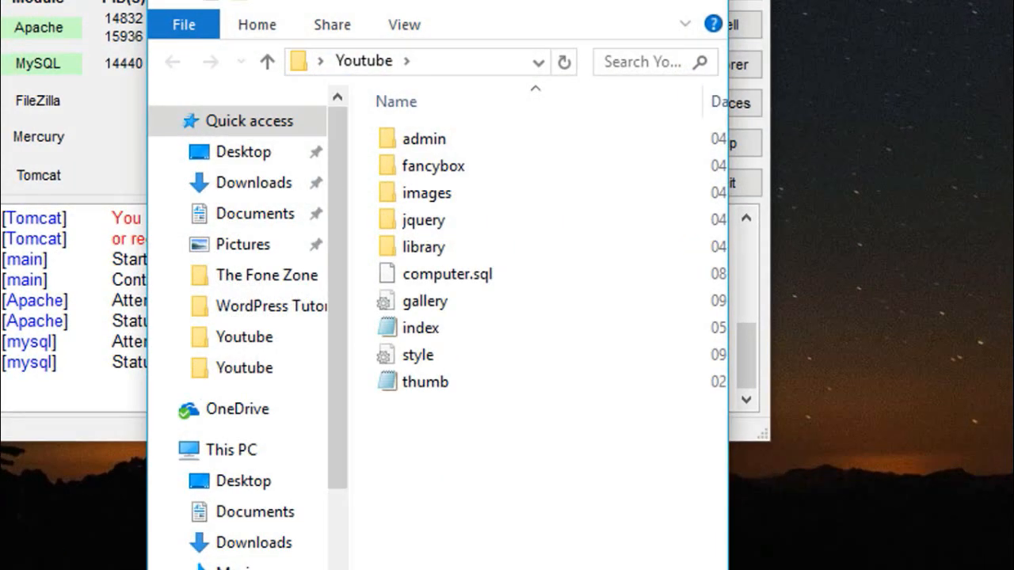
right_click(630, 205)
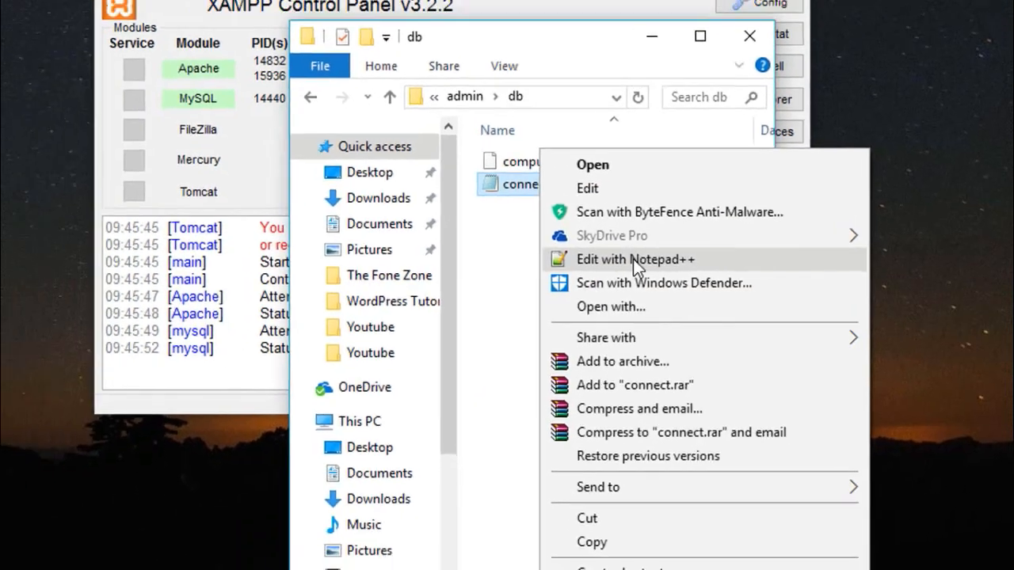
click(558, 256)
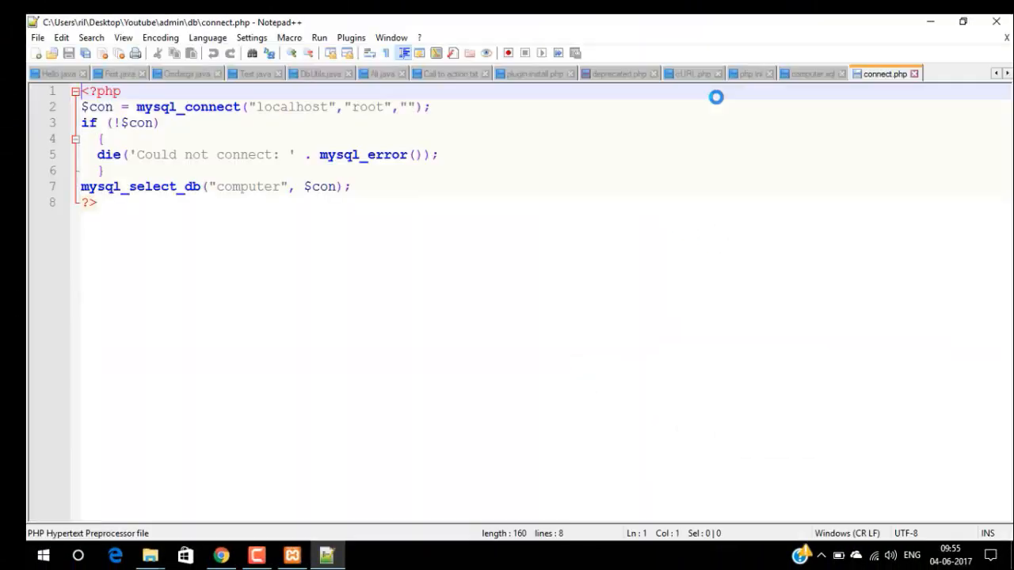
- Shrink Notepad++ to a window on the right side and bring Chrome back to front
click(964, 22)
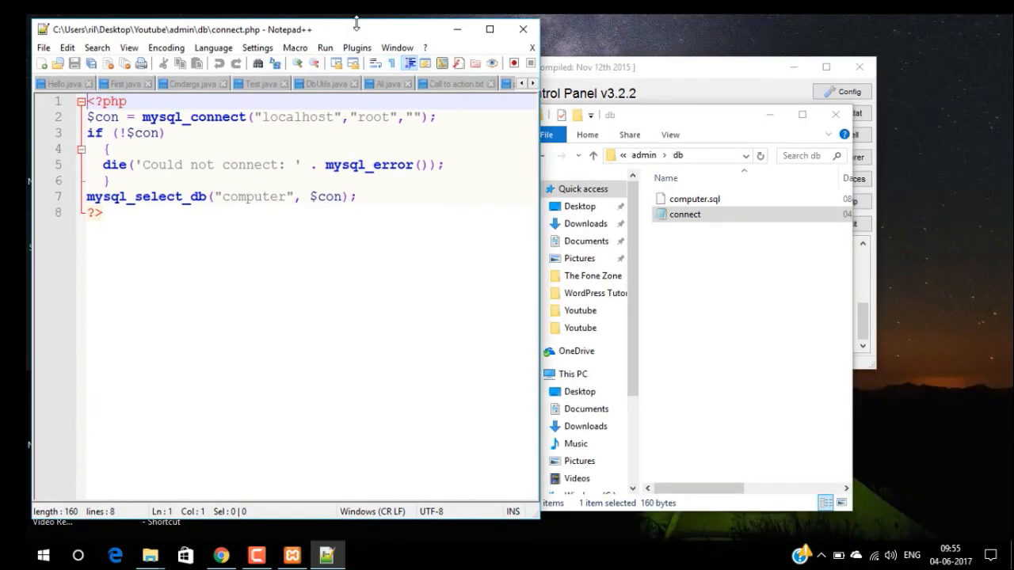
drag(395, 39, 806, 65)
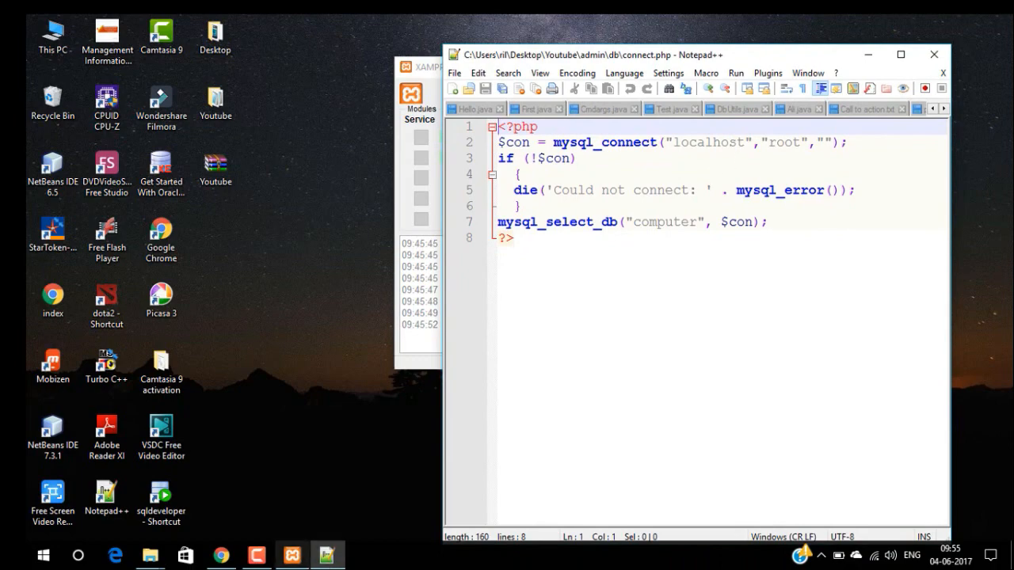
click(221, 555)
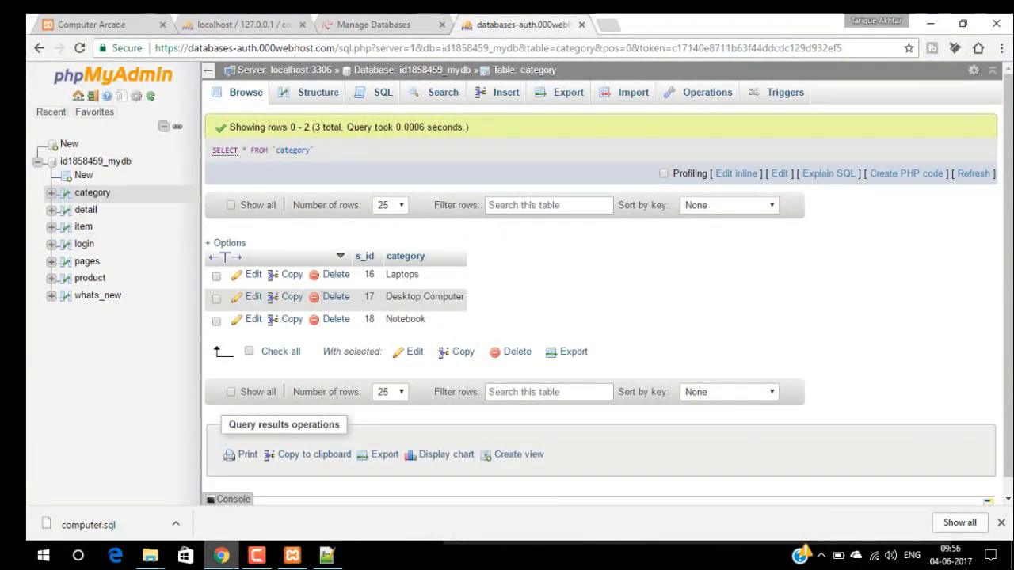
- Replace root in connect.php with the copied hosting database user id1858459_abc
click(357, 26)
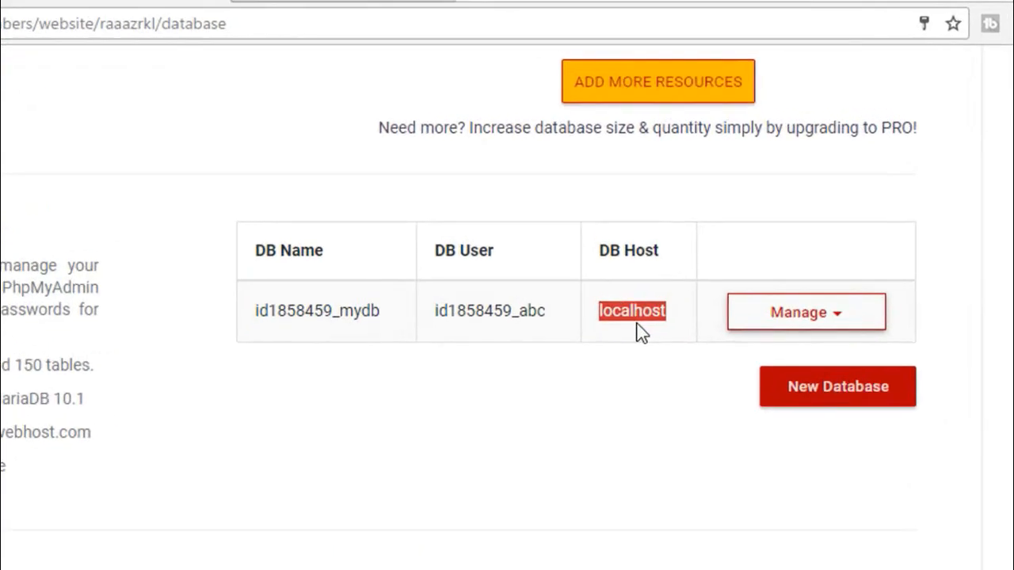
key(alt+Tab)
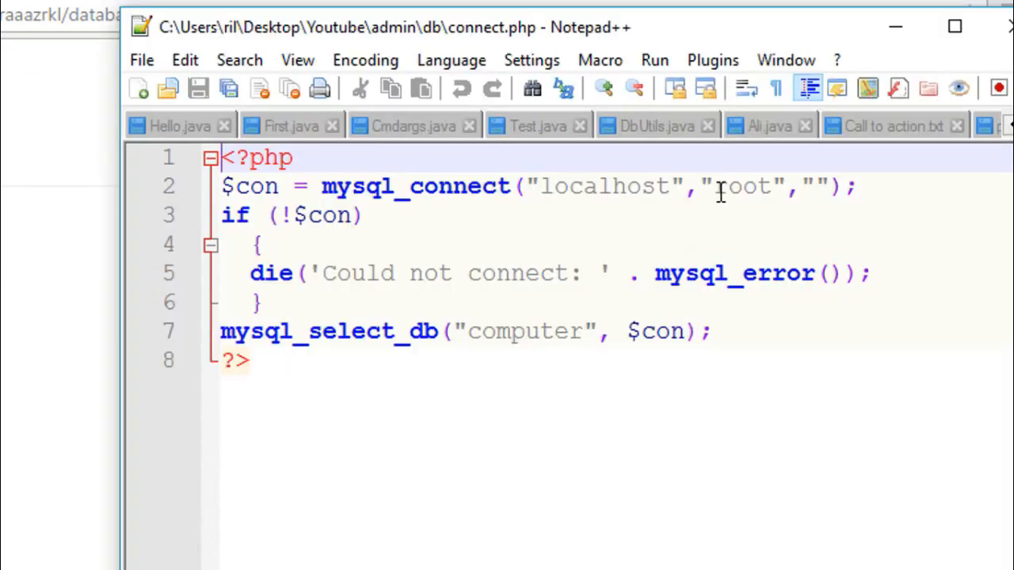
key(alt+Tab)
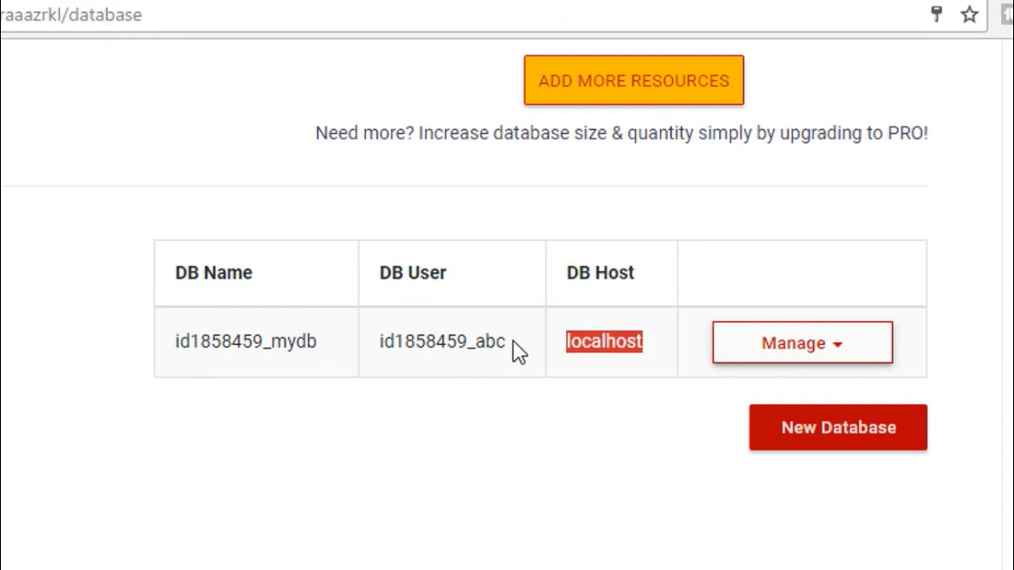
drag(514, 352, 377, 352)
key(ctrl+c)
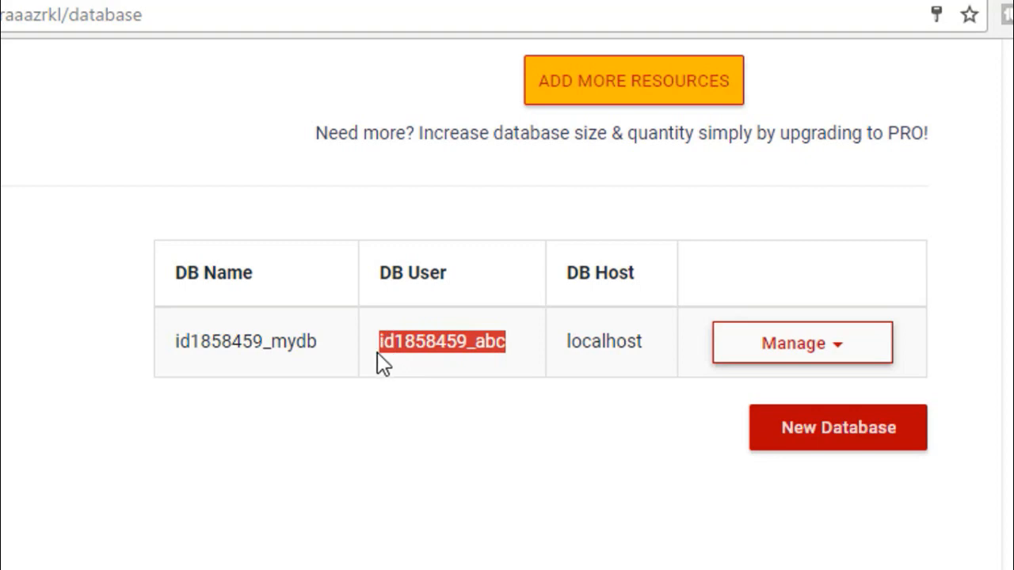
key(alt+Tab)
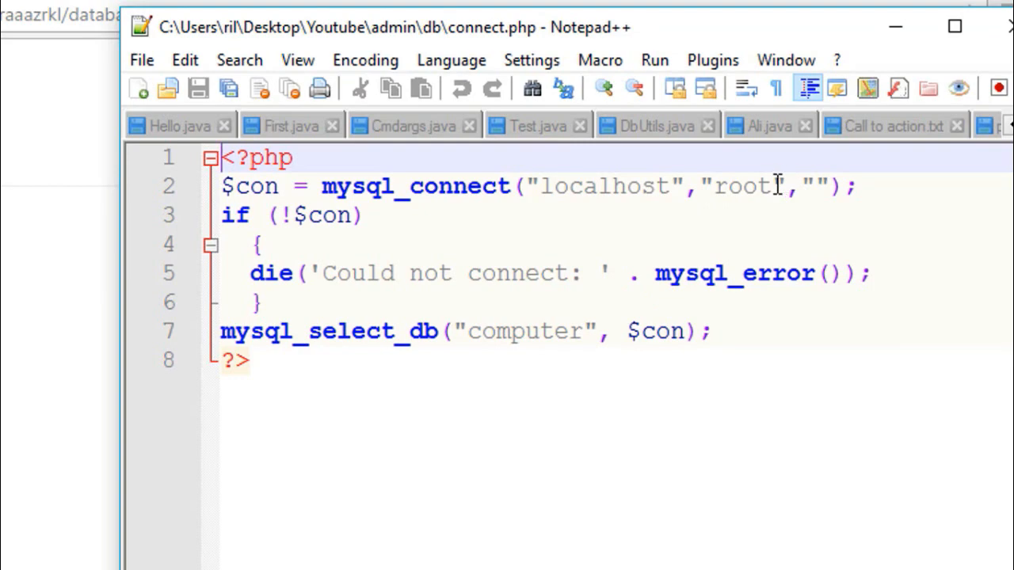
drag(771, 186, 717, 188)
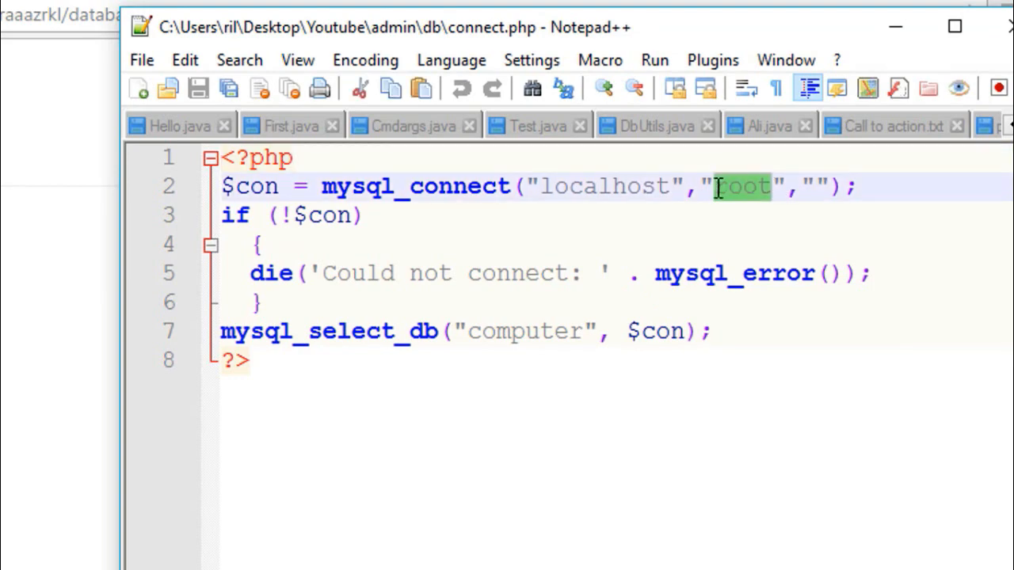
key(ctrl+v)
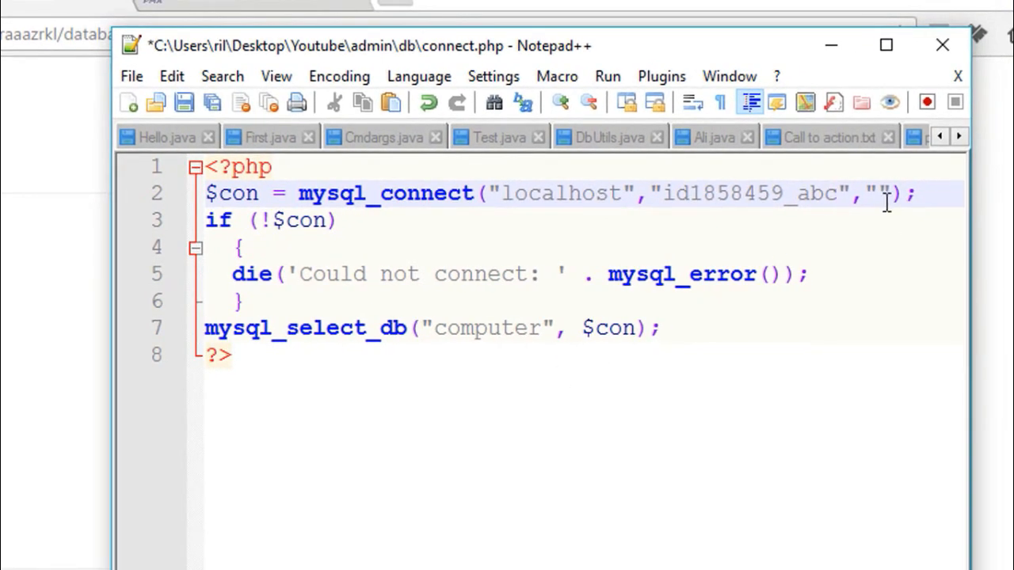
- Enter the hosted database password in the empty password quotes and maximize Notepad++
click(879, 193)
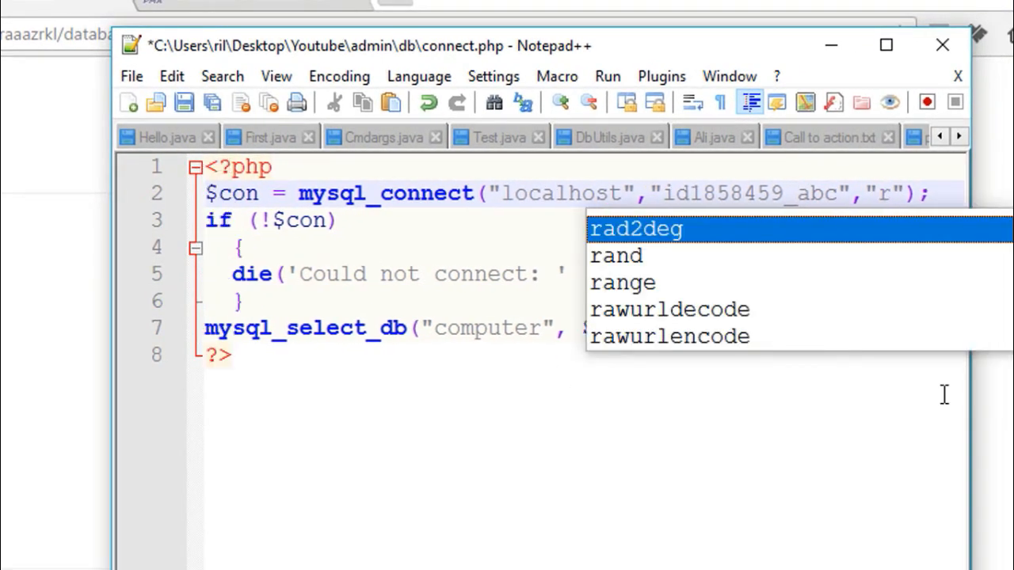
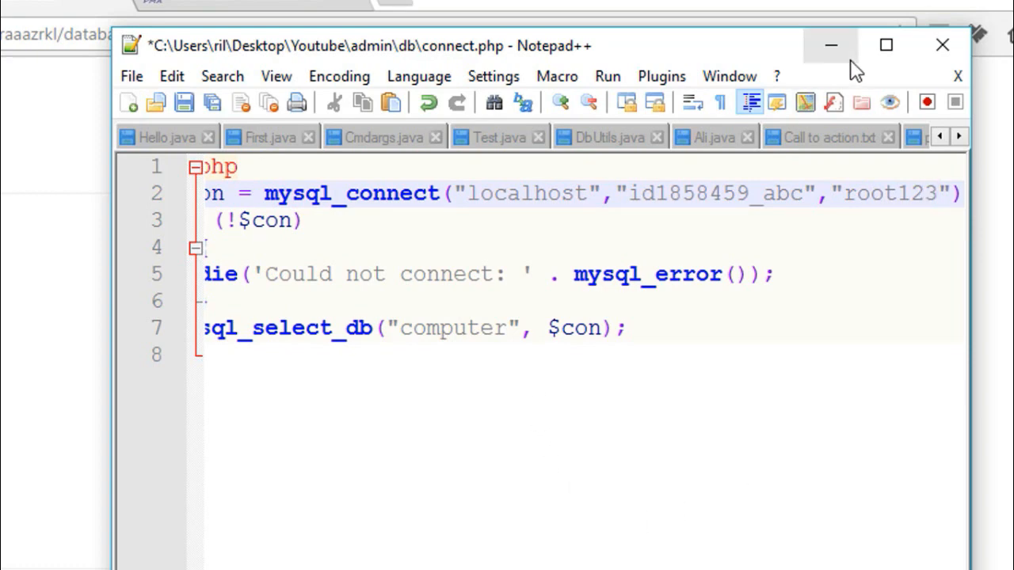
click(886, 45)
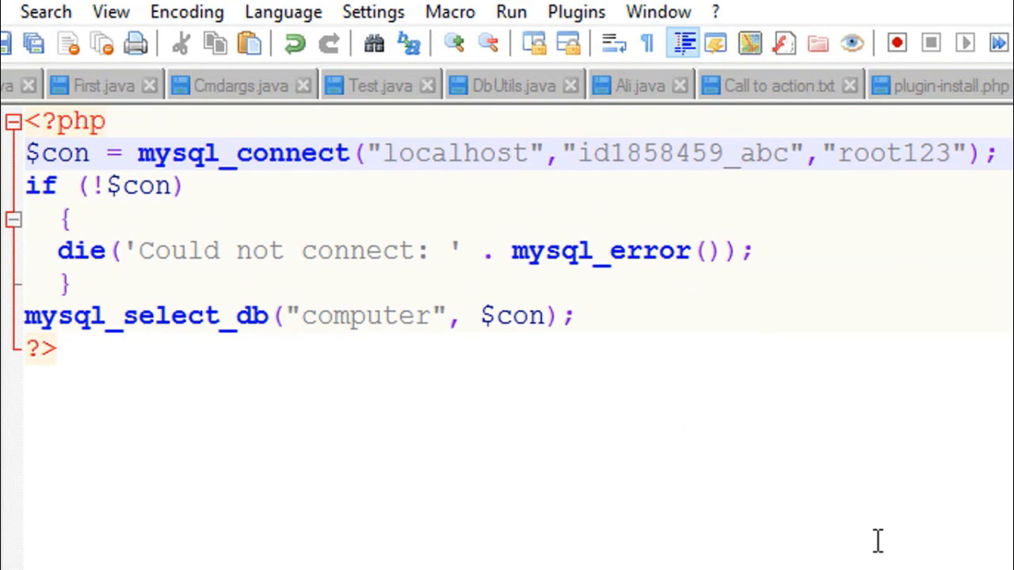
- Rename mysql_connect and mysql_select_db to mysqli_connect and mysqli_select_db
text(i)
click(669, 490)
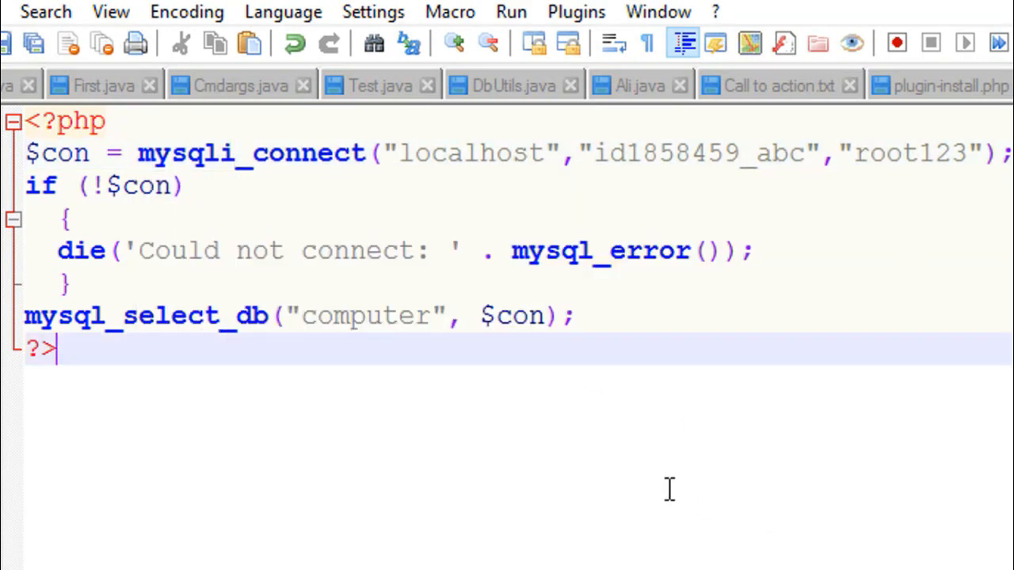
click(106, 321)
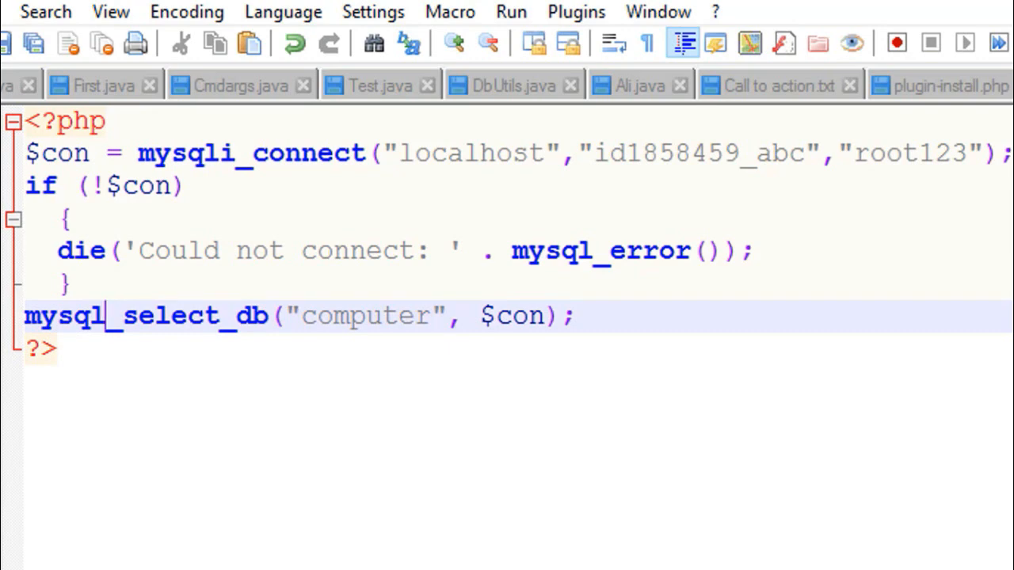
text(i)
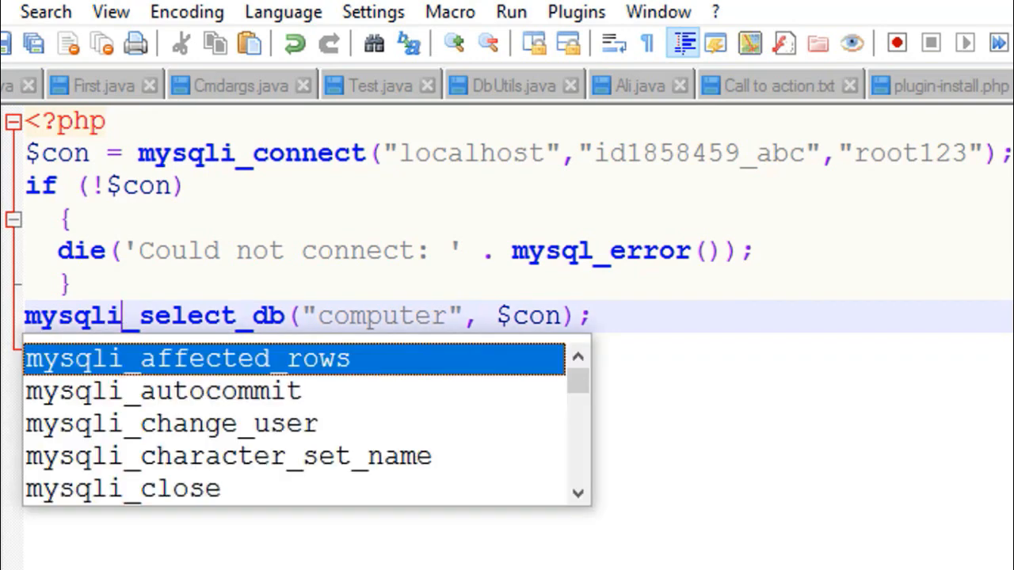
click(513, 526)
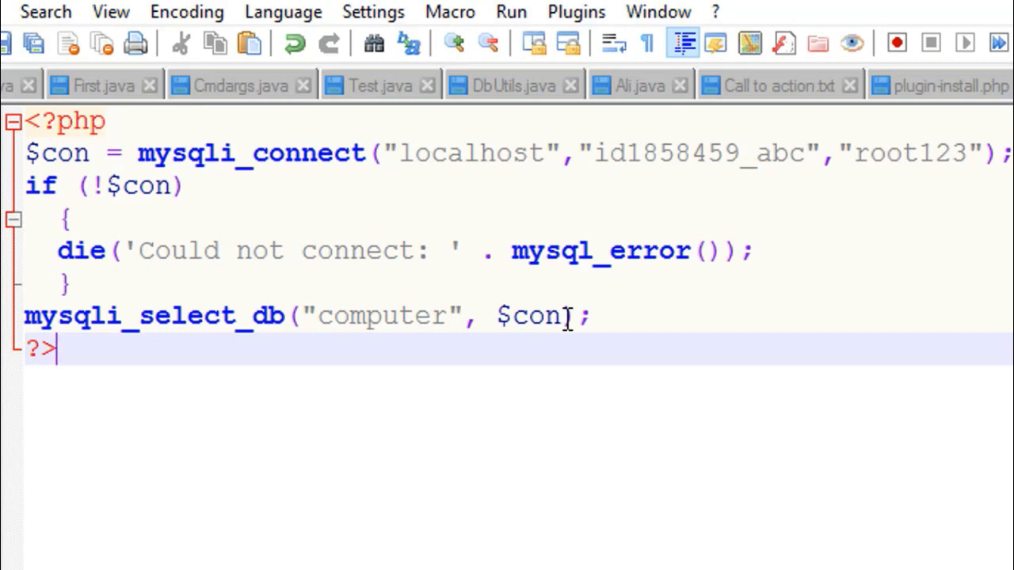
- Move $con to be mysqli_select_db's first argument and remove the leftover comma and space
drag(567, 317, 502, 317)
key(ctrl+c)
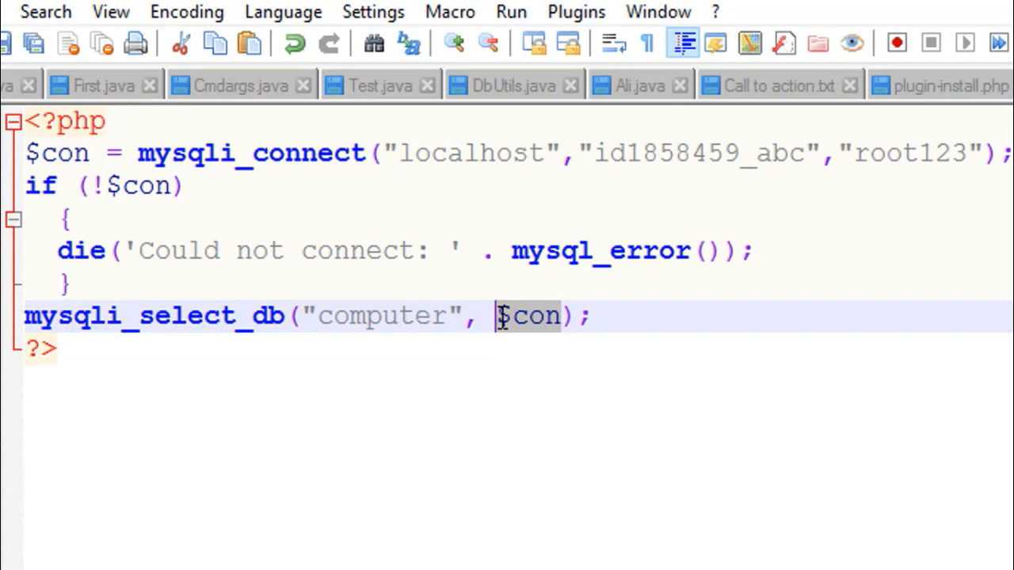
key(Delete)
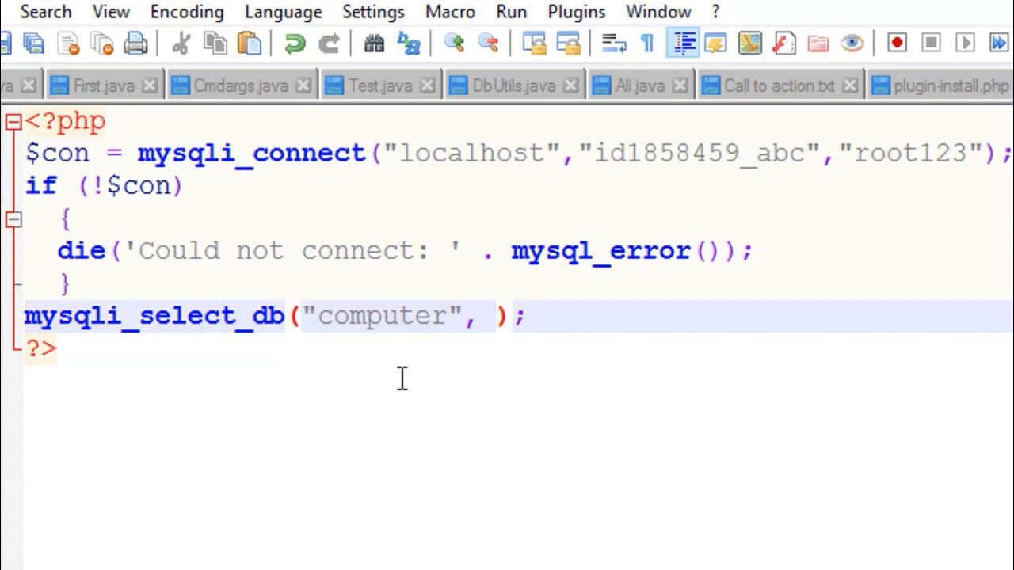
key(ctrl+v)
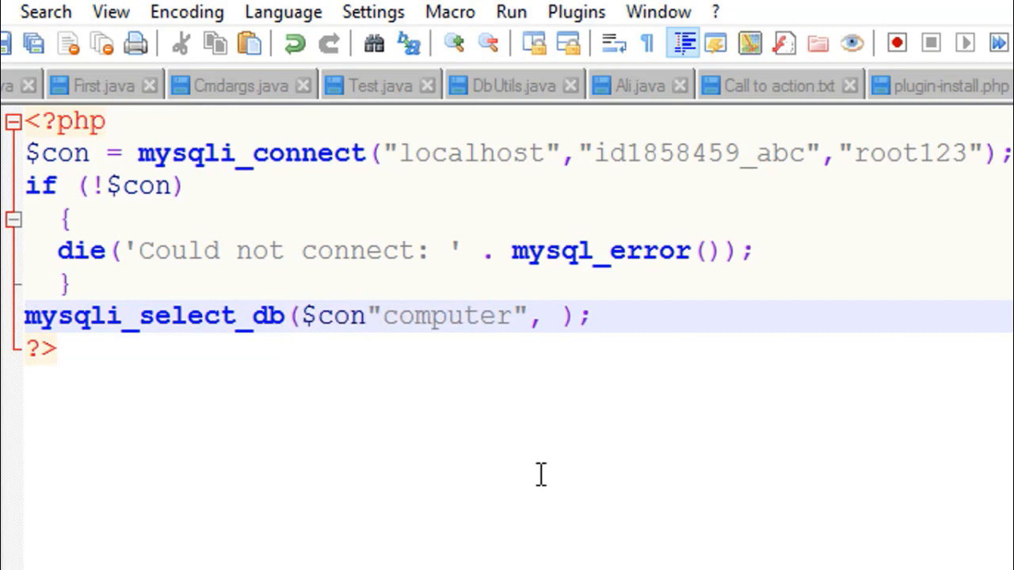
text(,)
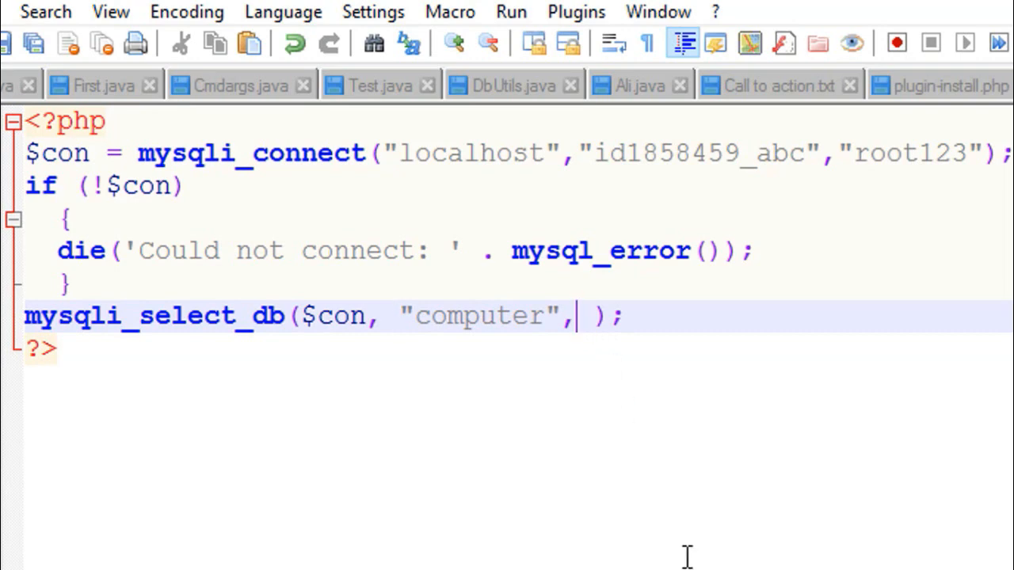
key(BackSpace)
key(Right)
key(BackSpace)
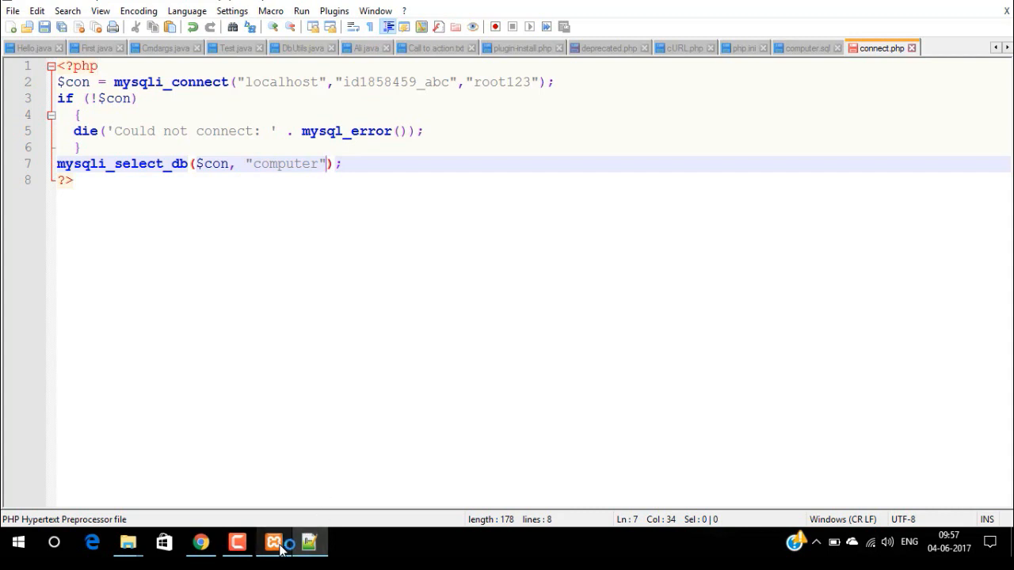
mouse_move(271, 545)
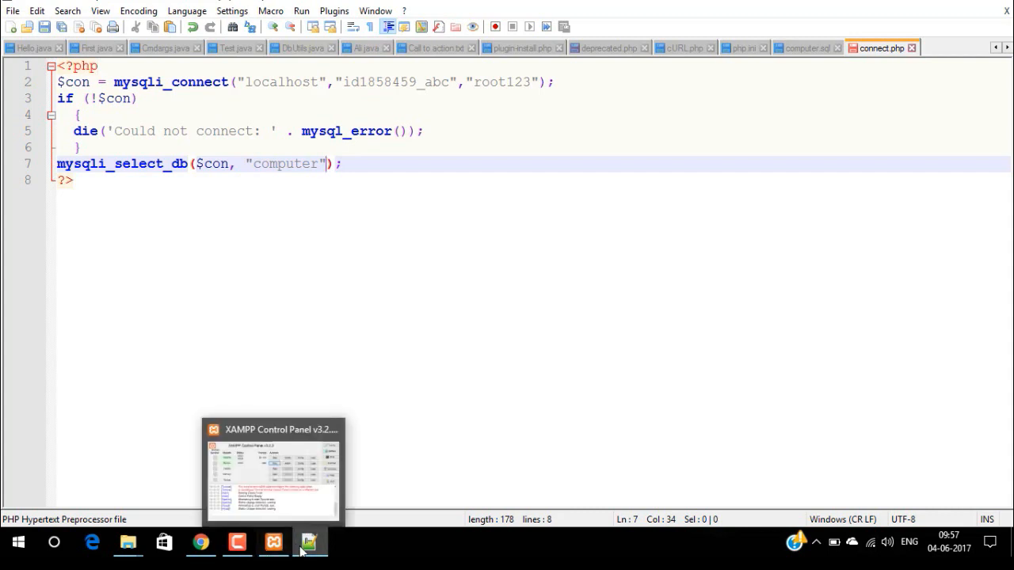
- Replace computer in connect.php with the hosting database name id1858459_mydb copied from 000webhost
click(202, 547)
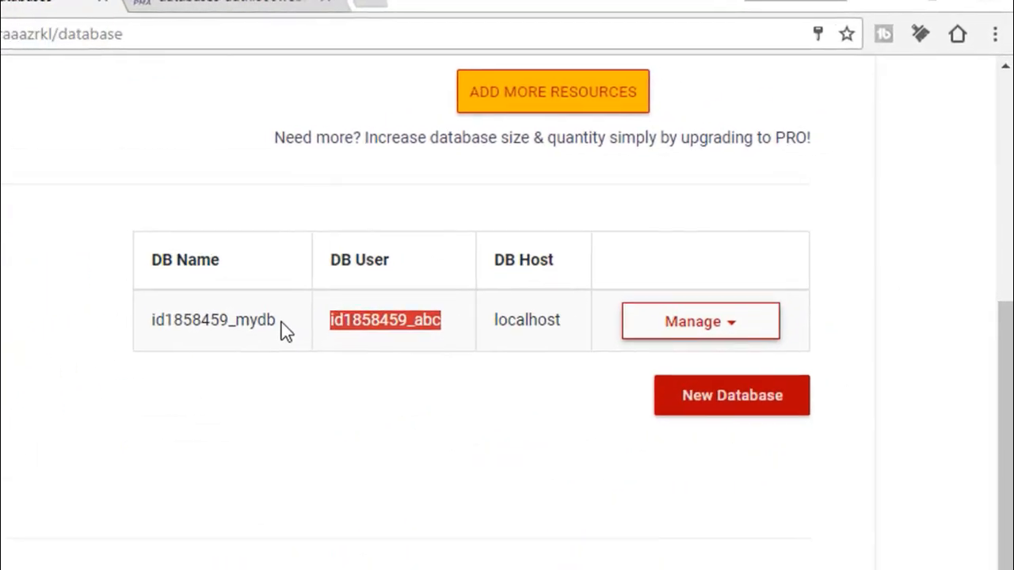
drag(537, 207, 492, 208)
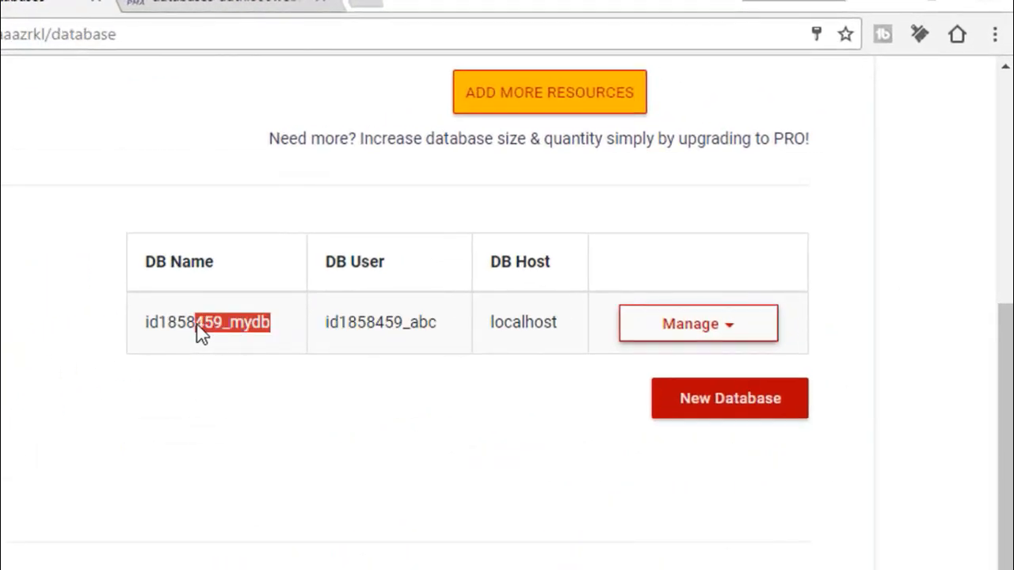
drag(202, 333, 146, 329)
key(ctrl+c)
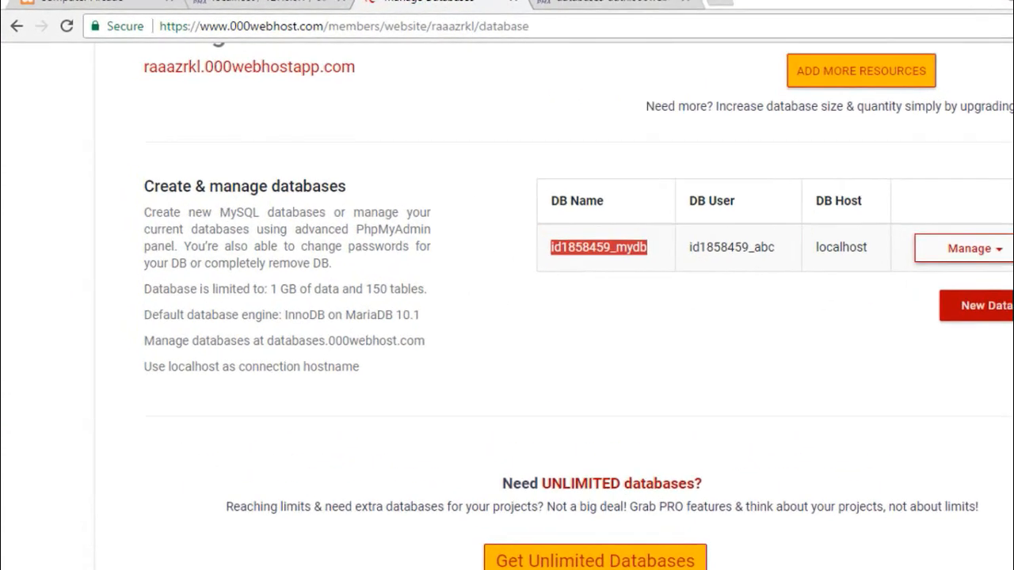
click(309, 542)
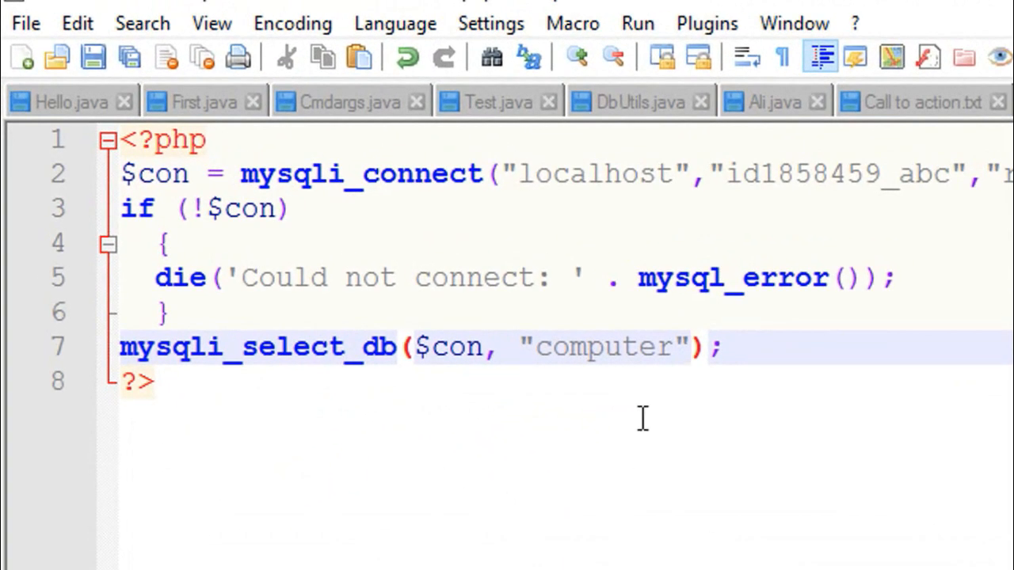
click(668, 348)
drag(668, 349, 544, 349)
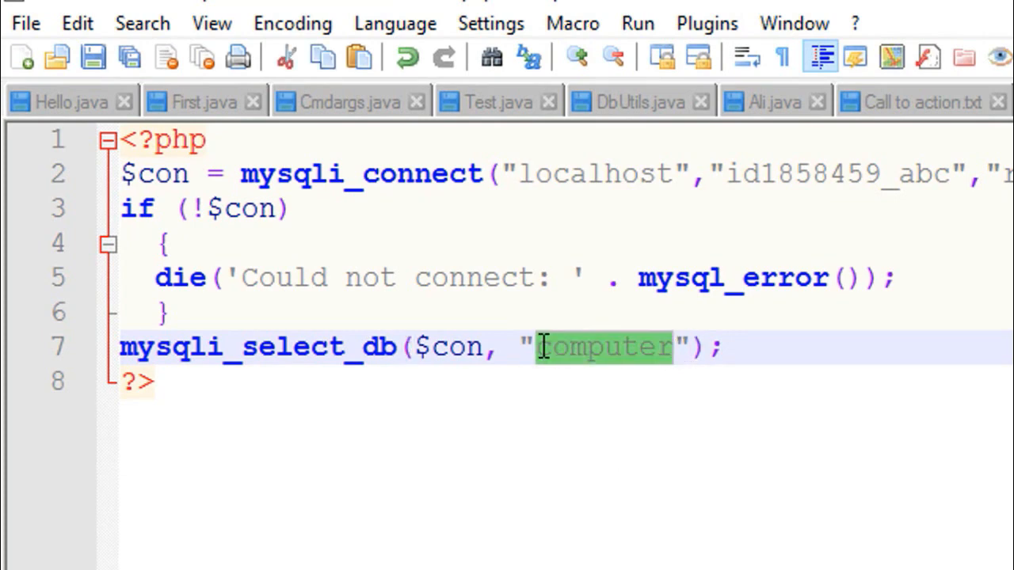
key(ctrl+v)
click(1012, 471)
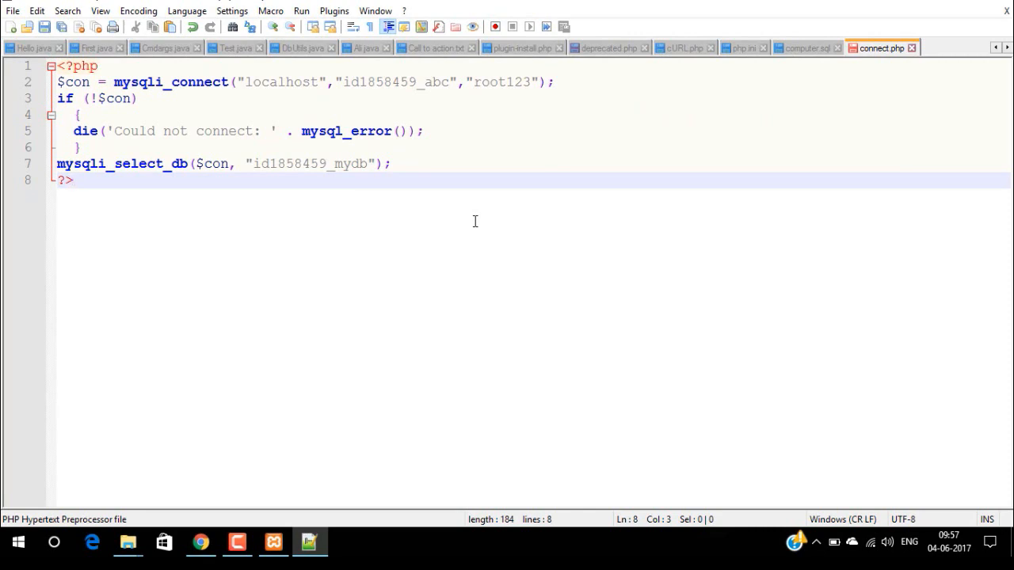
- Change mysql_error to mysqli_error, close Notepad++ and minimize Chrome
click(343, 131)
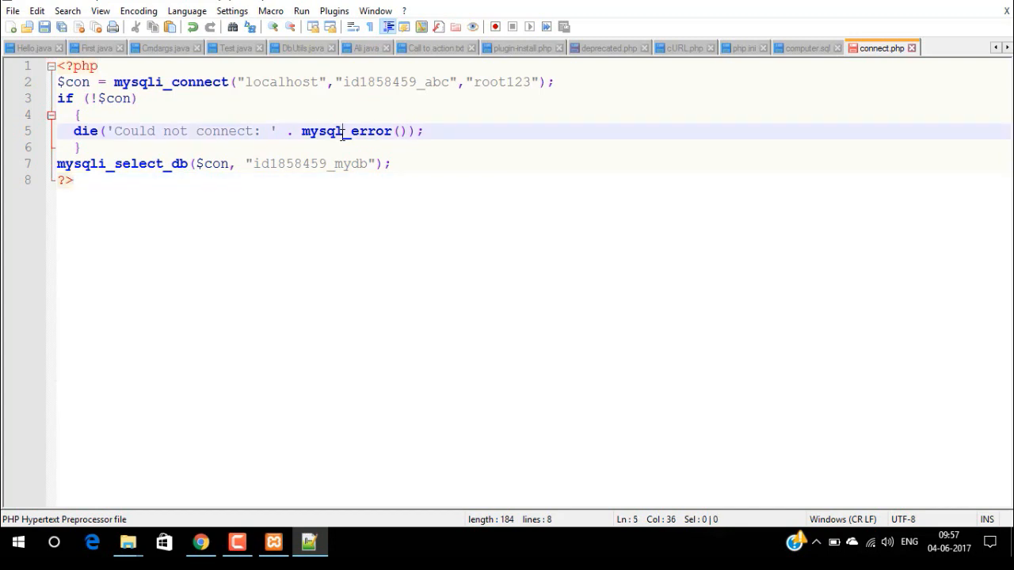
text(i)
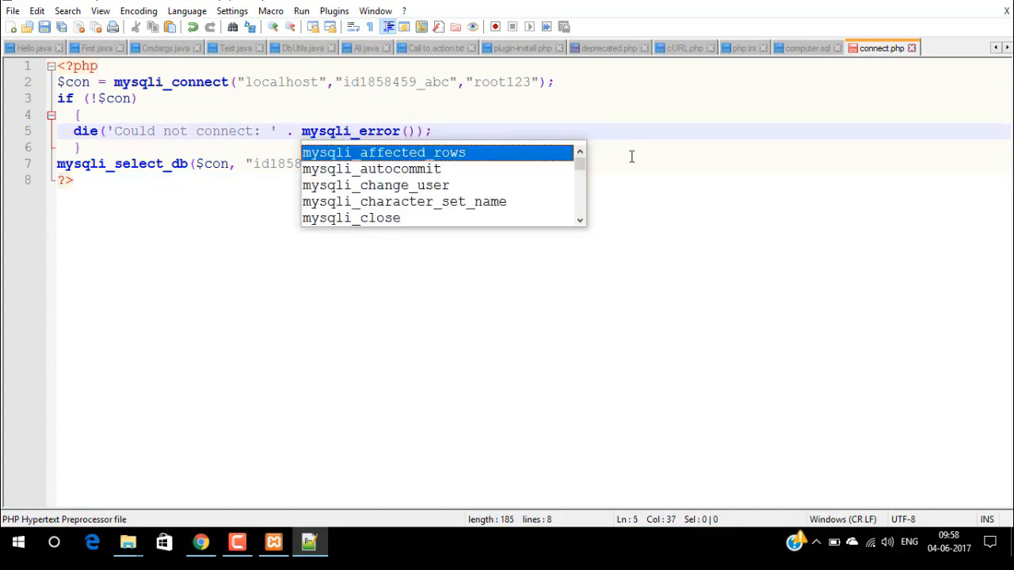
click(687, 163)
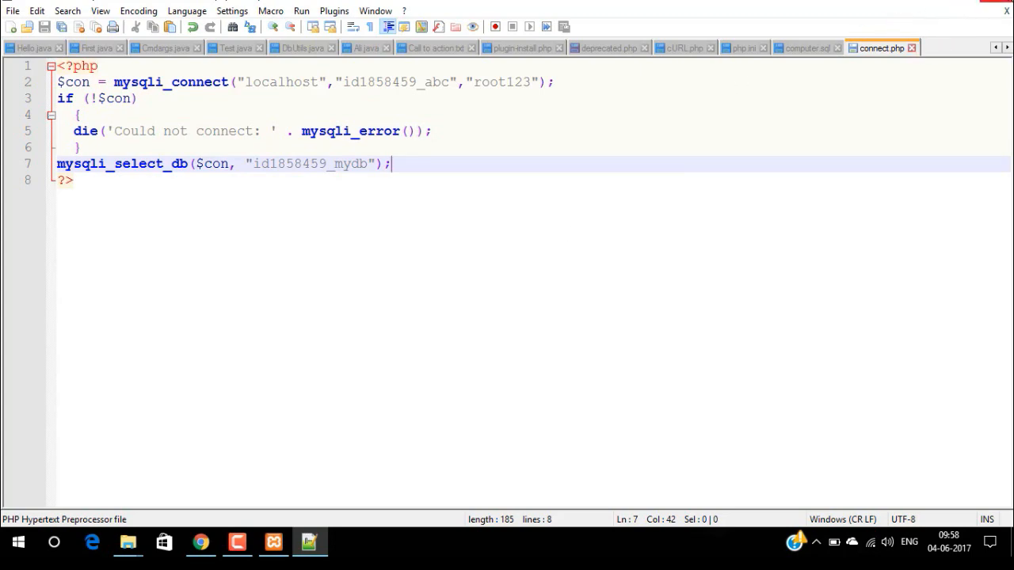
click(996, 2)
click(920, 10)
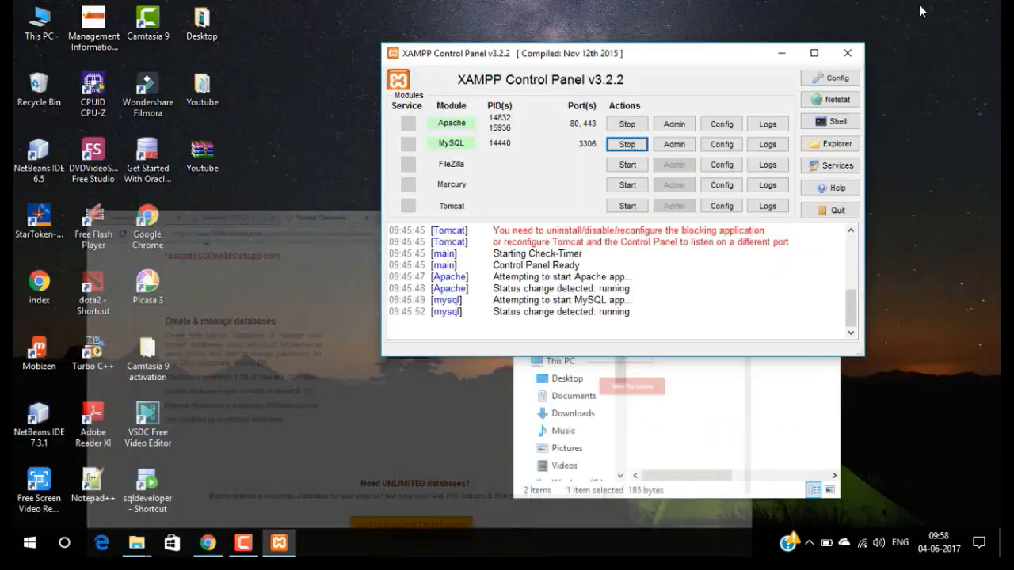
right_click(203, 163)
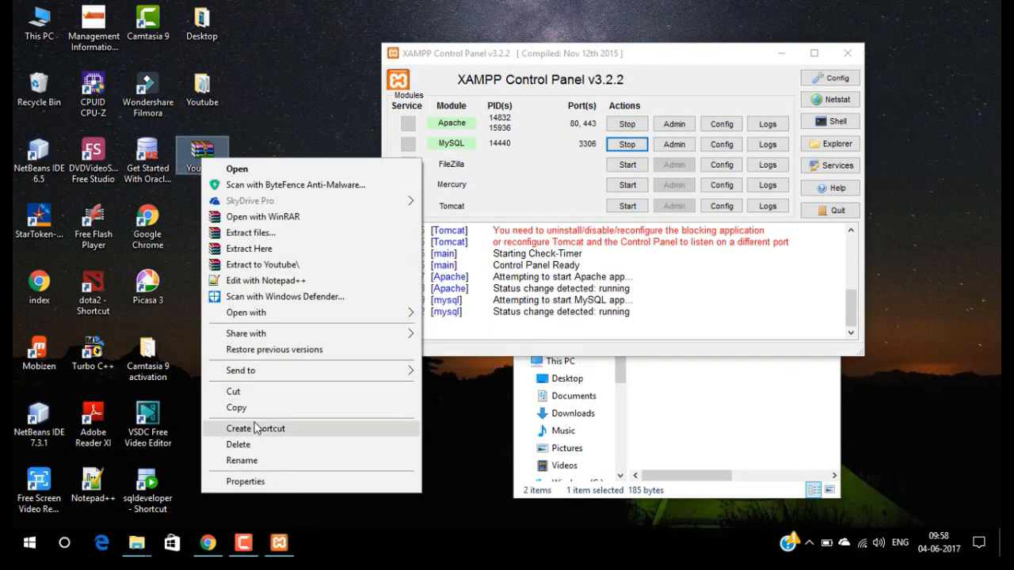
- Delete the old Youtube archive from the desktop and close the db folder window
click(246, 445)
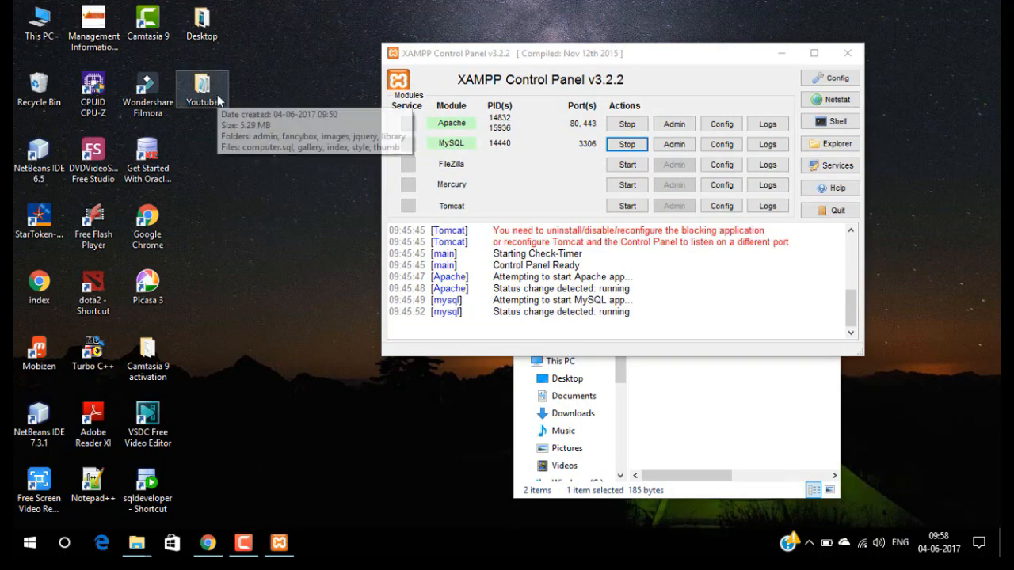
click(686, 402)
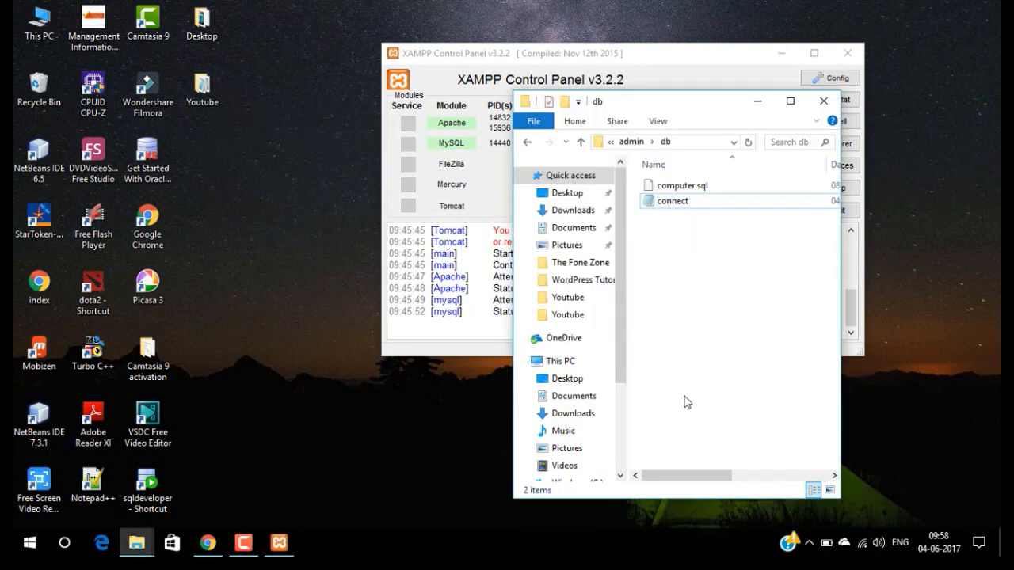
click(824, 100)
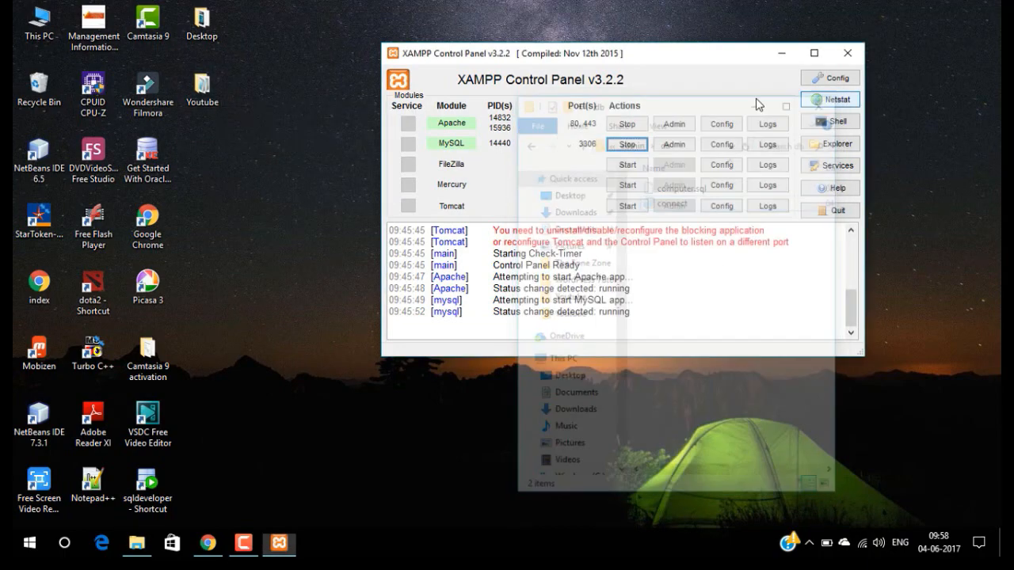
- Pack the Youtube folder into a ZIP archive named Youtube.zip with WinRAR
right_click(203, 99)
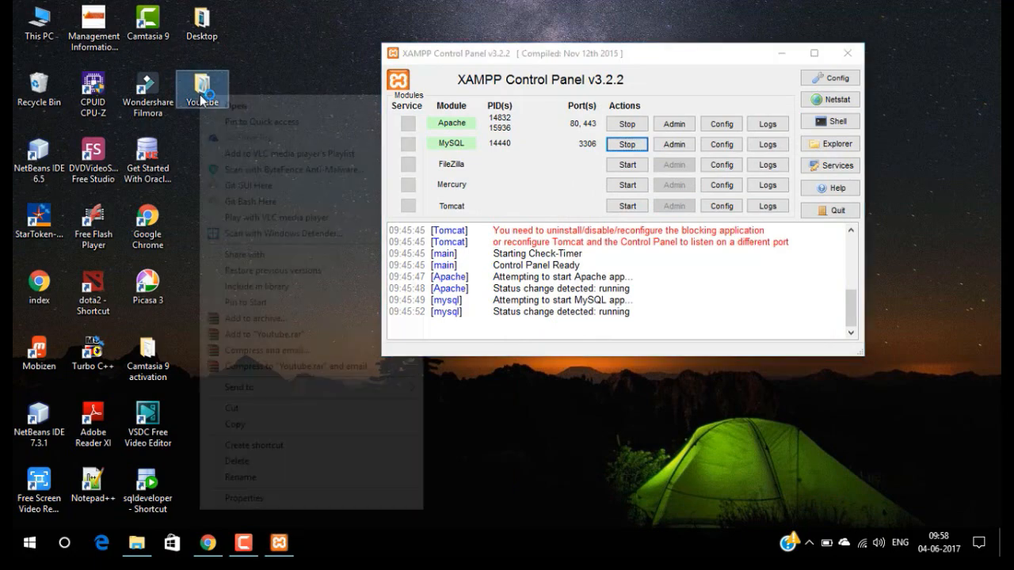
click(273, 318)
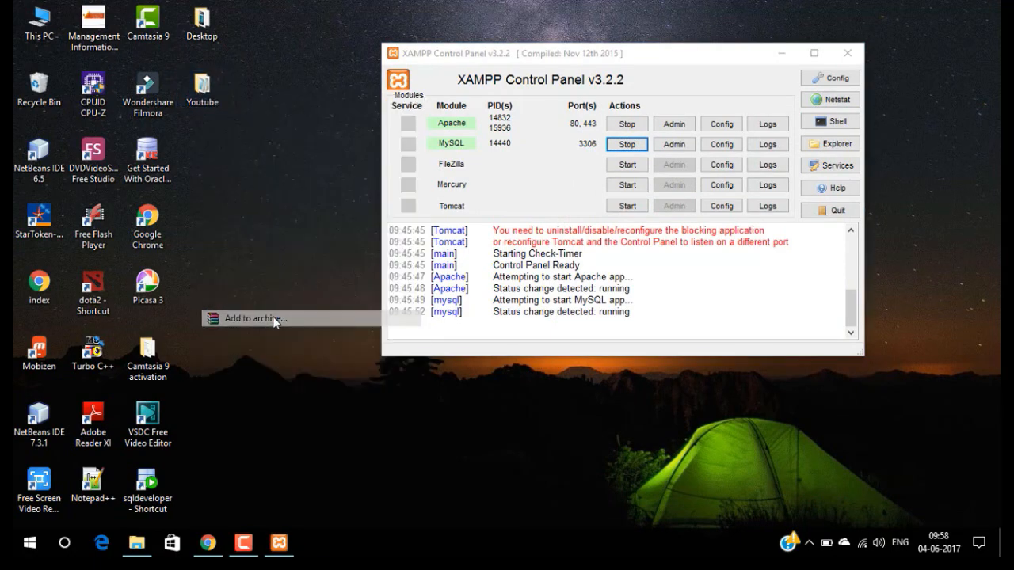
click(451, 253)
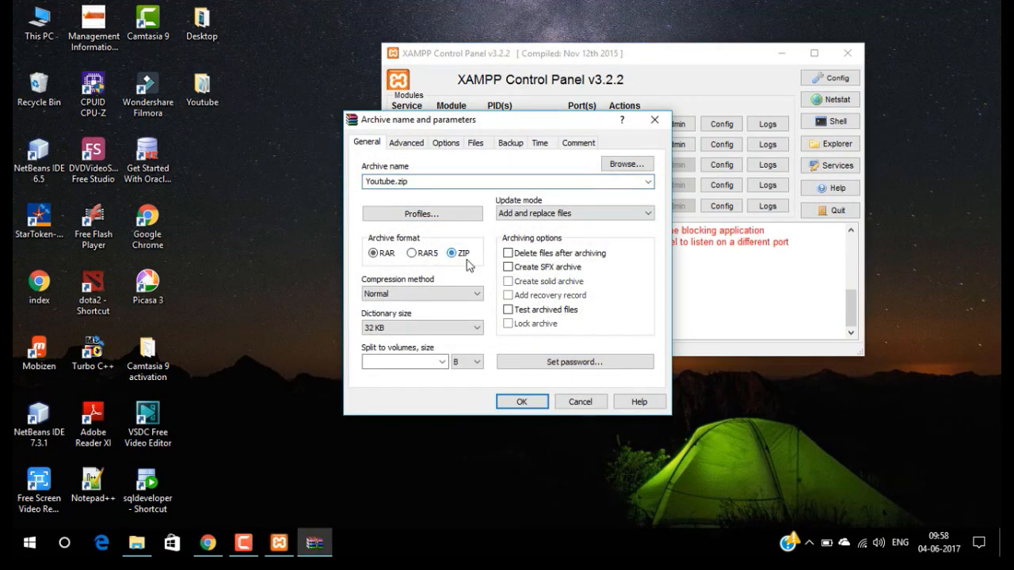
click(523, 402)
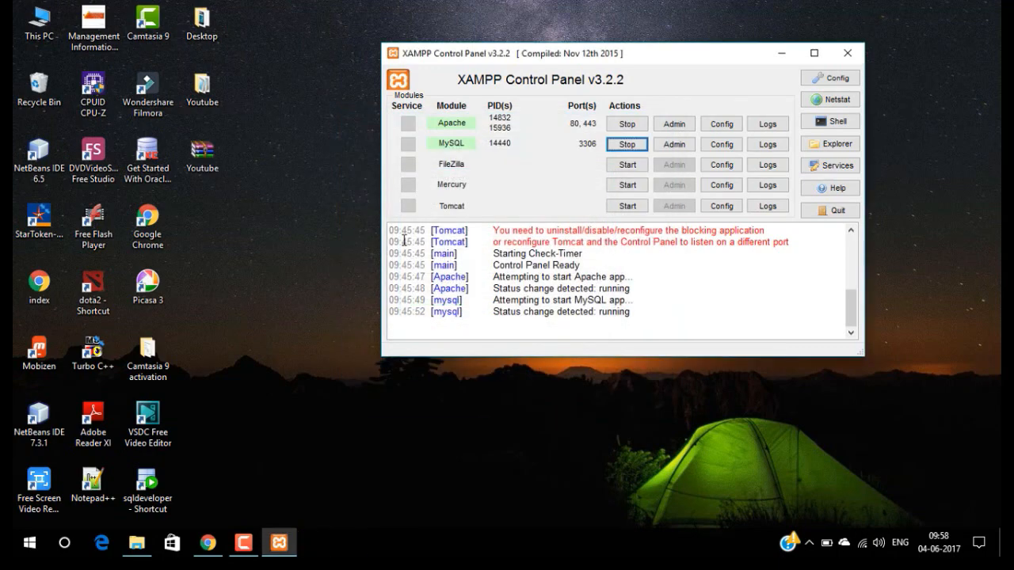
- Launch the 000webhost File Manager and begin uploading files to /public_html
click(215, 540)
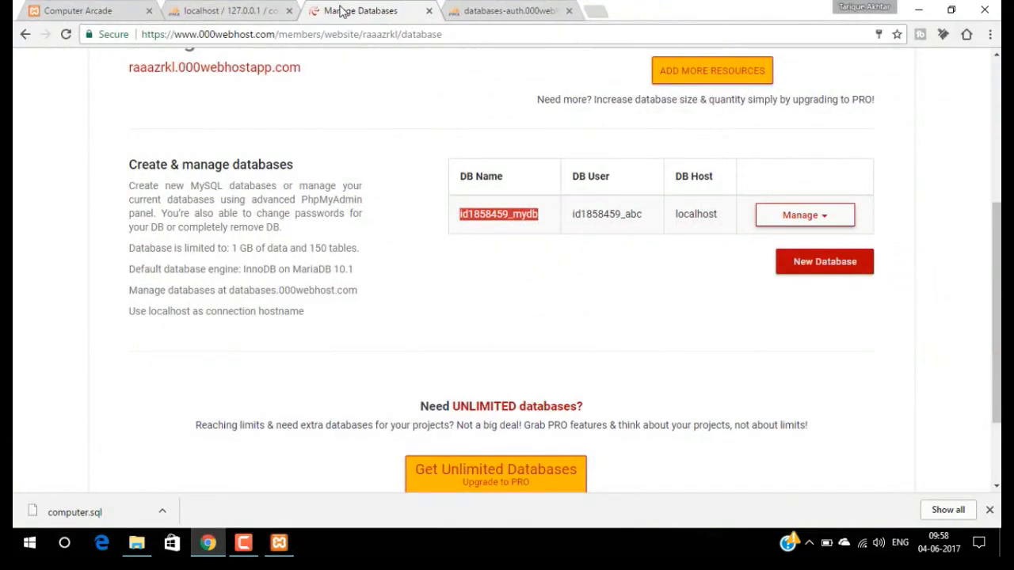
scroll(990, 267, up, 5)
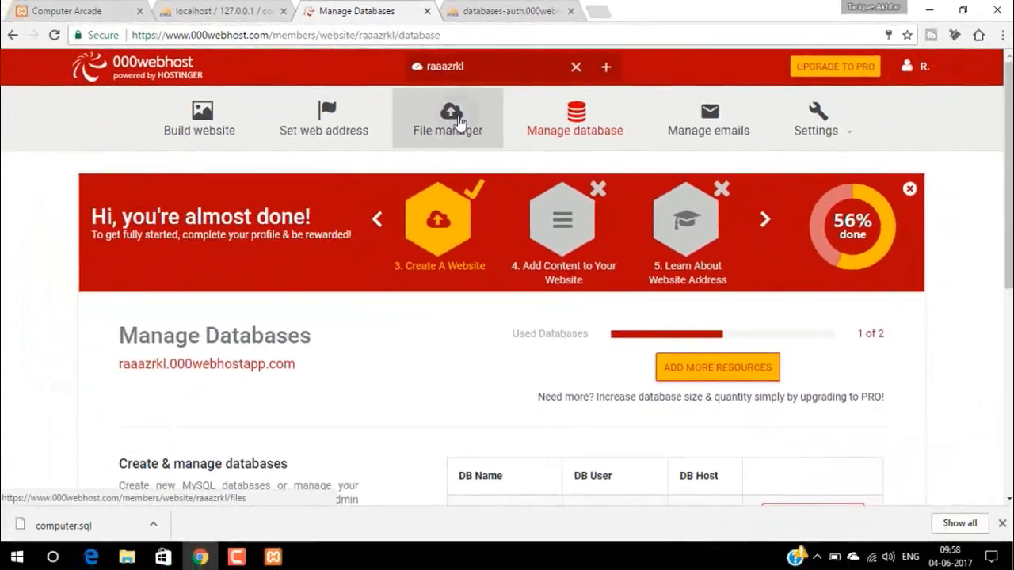
click(397, 269)
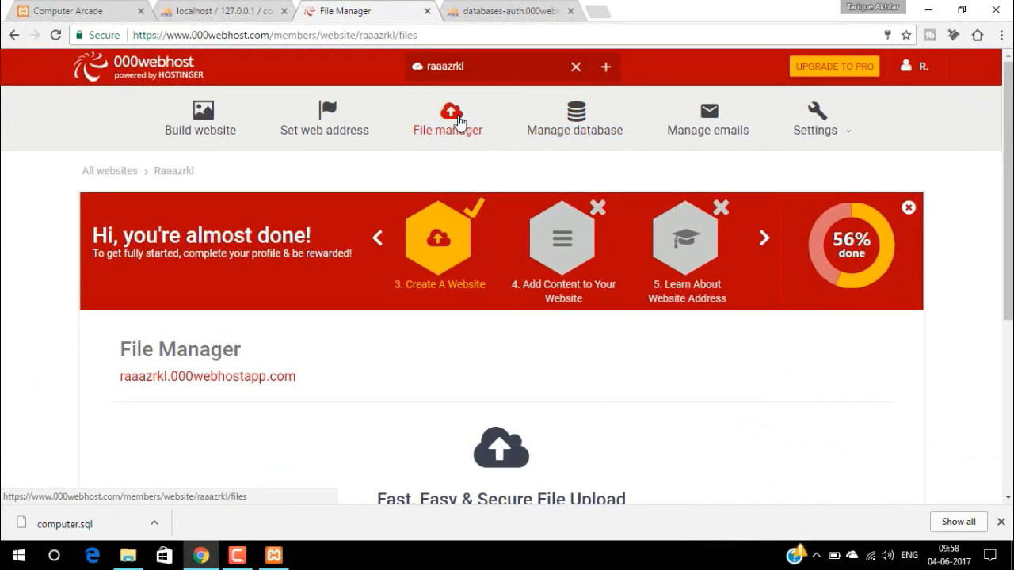
drag(1006, 172, 1005, 342)
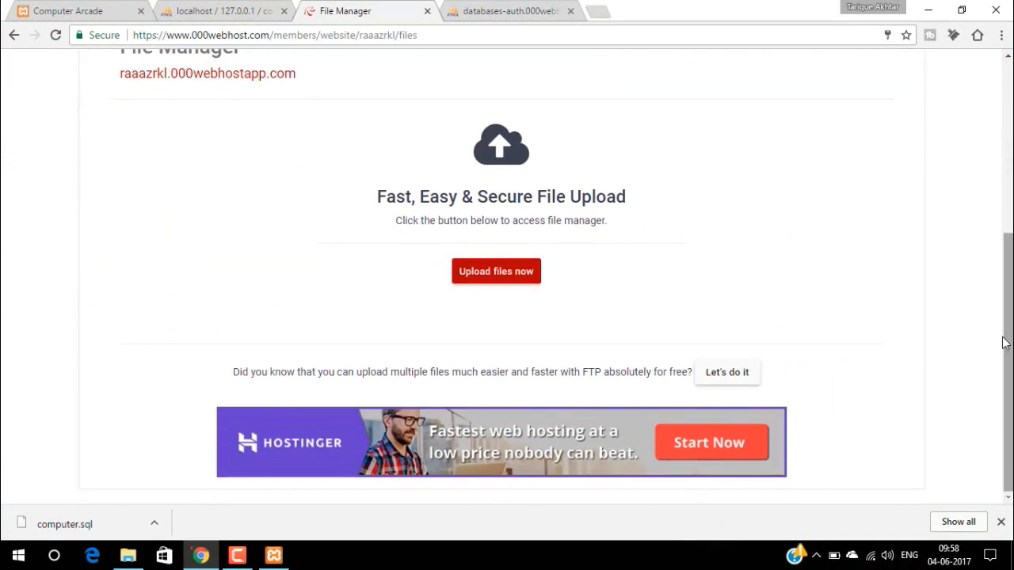
click(487, 274)
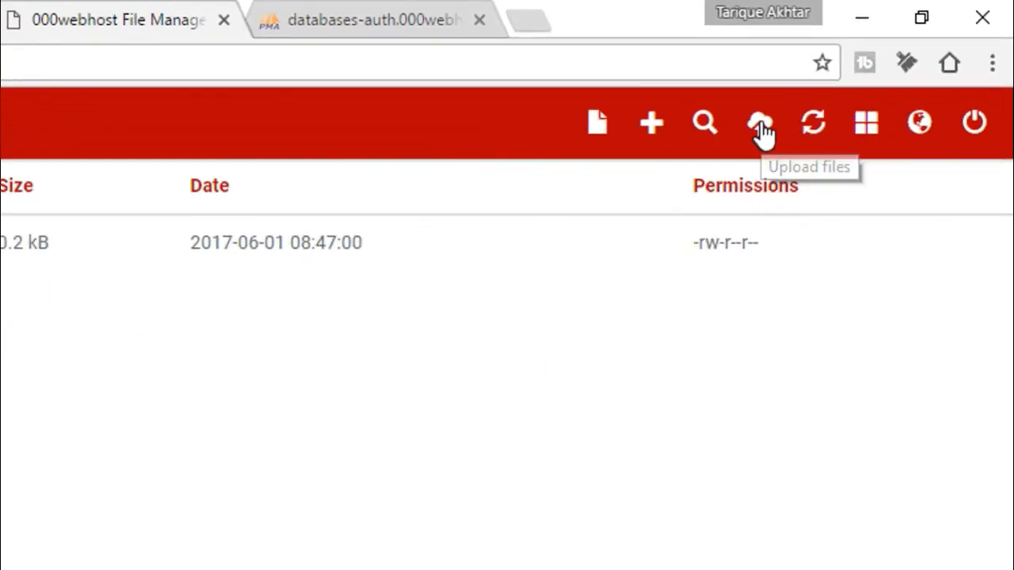
click(609, 208)
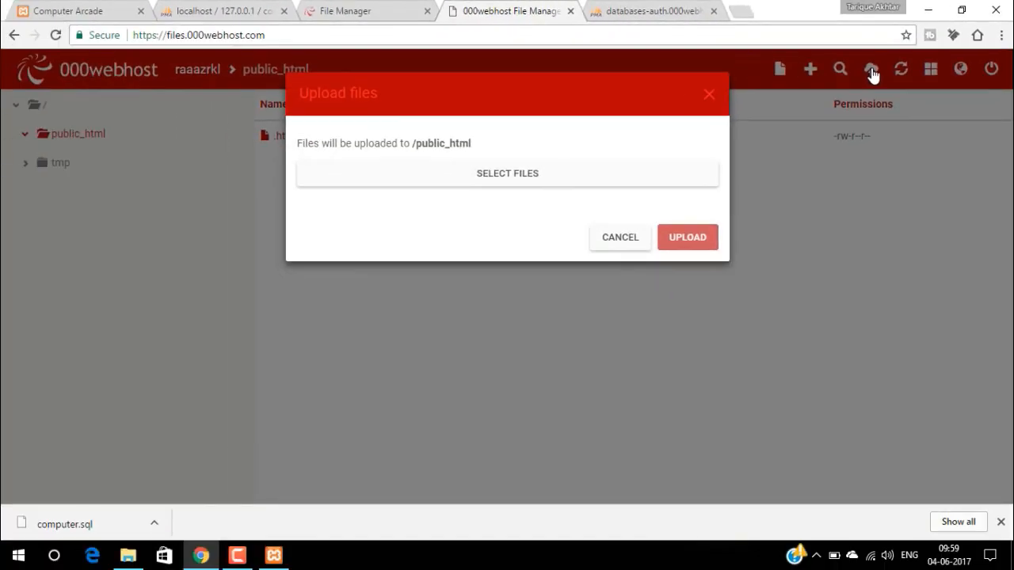
- Upload the 3.5 MB Youtube.zip from the Desktop into public_html
click(492, 176)
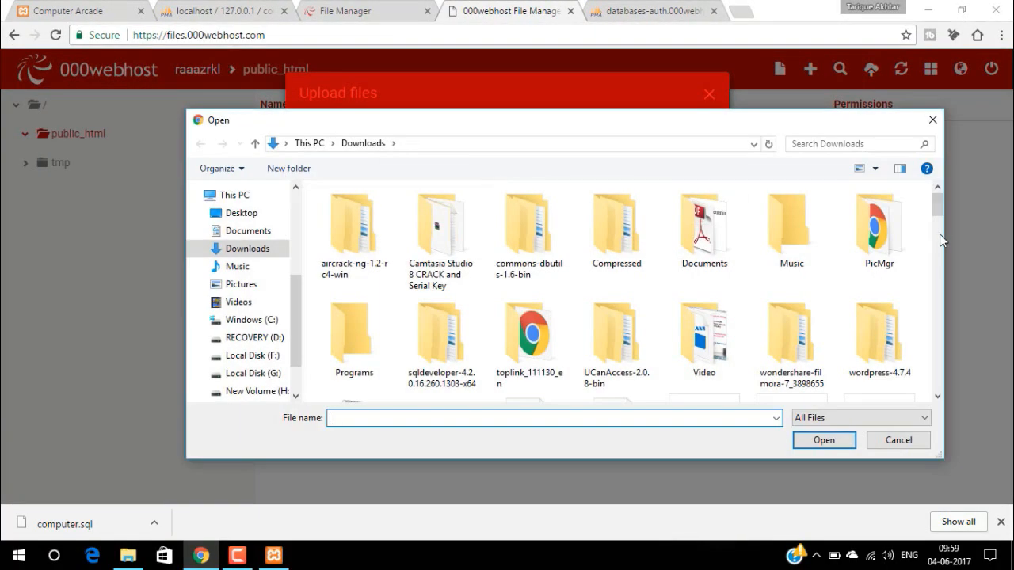
mouse_move(940, 209)
mouse_down()
mouse_move(945, 248)
mouse_move(942, 207)
mouse_up()
click(246, 218)
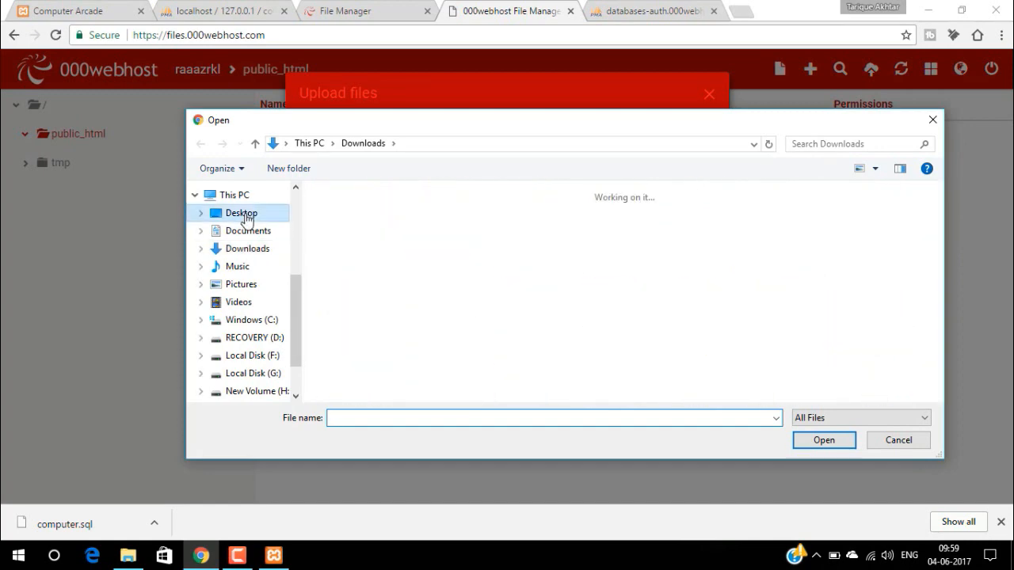
click(333, 338)
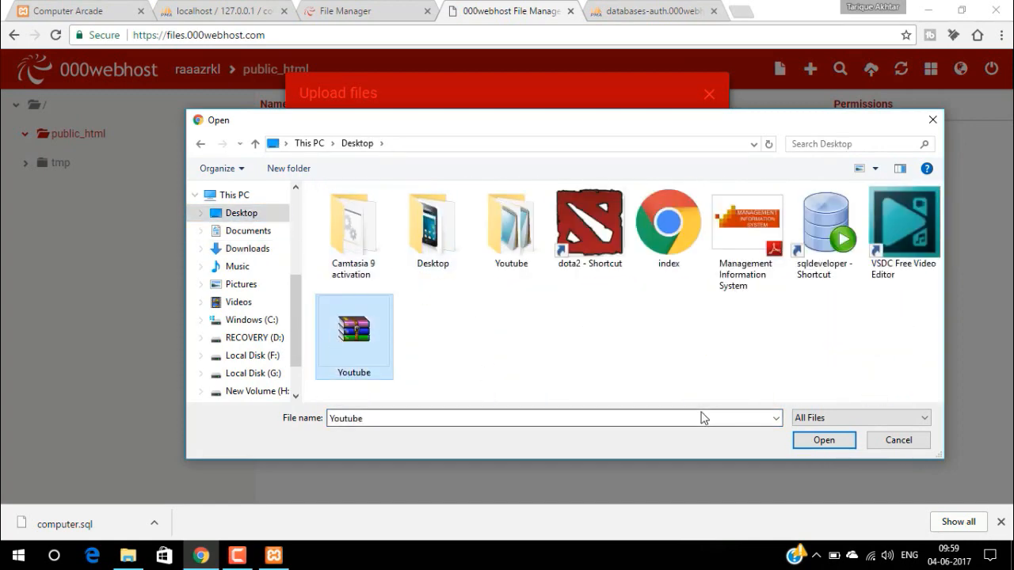
click(821, 441)
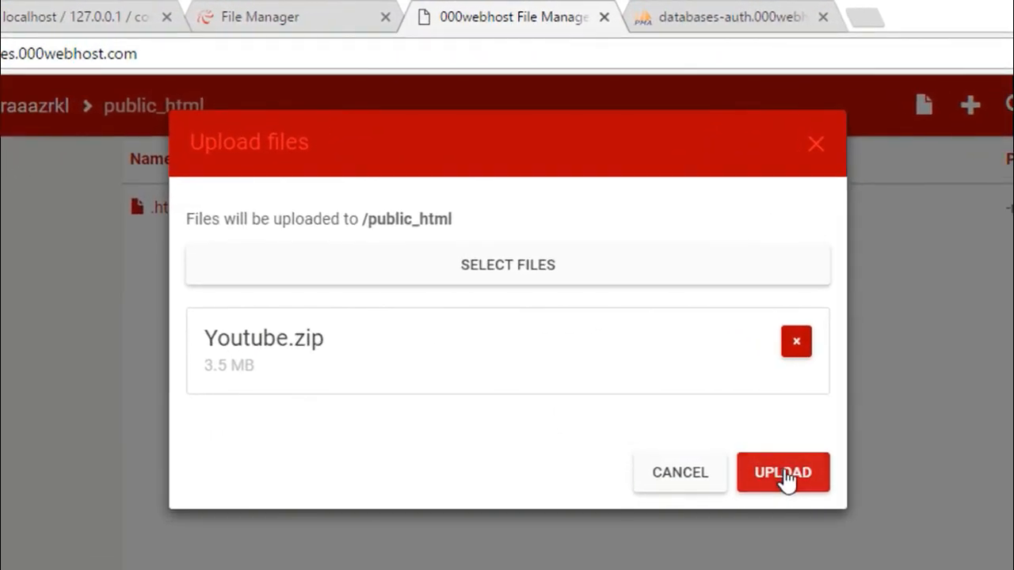
click(688, 311)
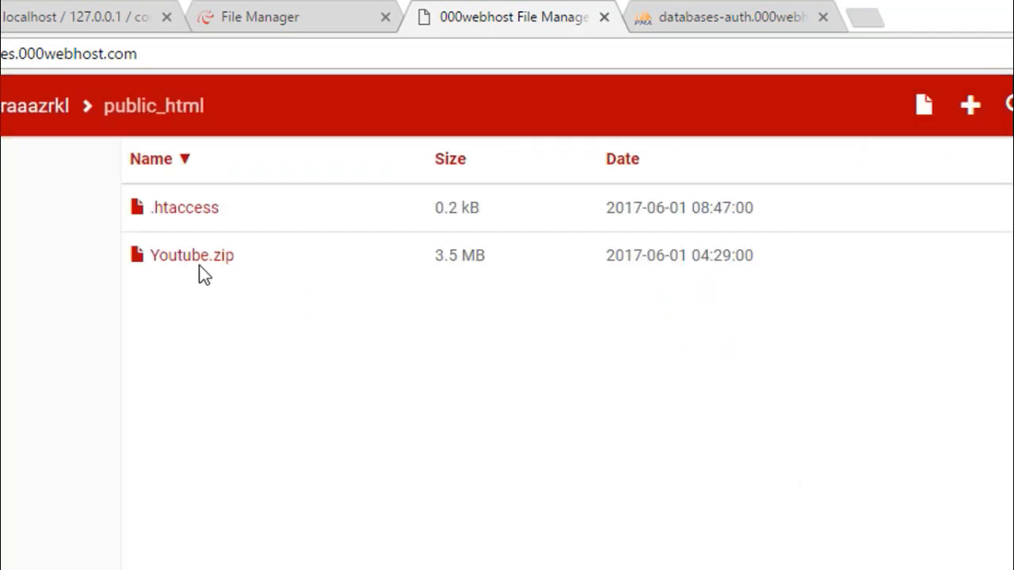
- Extract Youtube.zip into a Youtube folder, then open its inner Youtube folder of site files
right_click(199, 268)
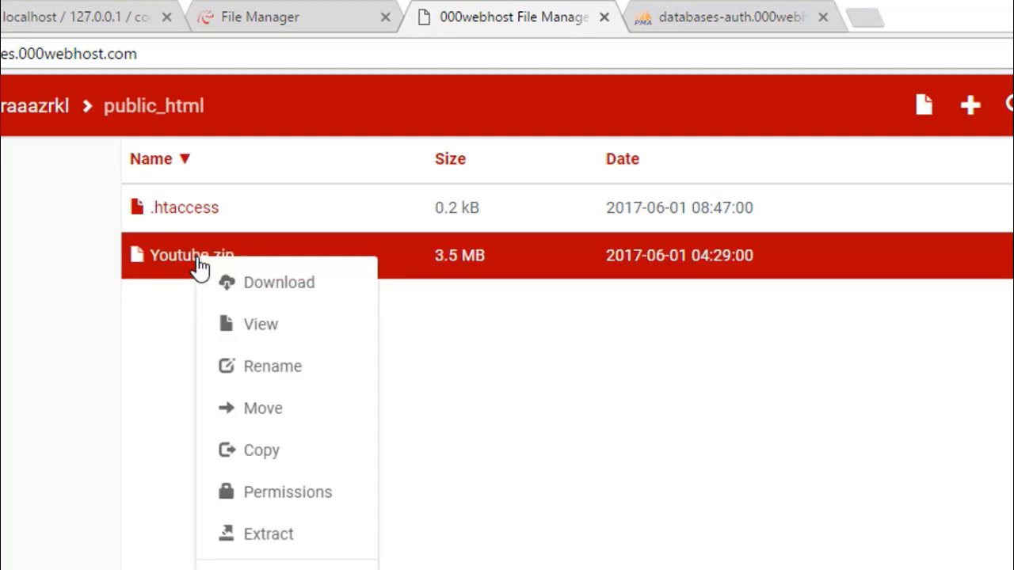
click(278, 531)
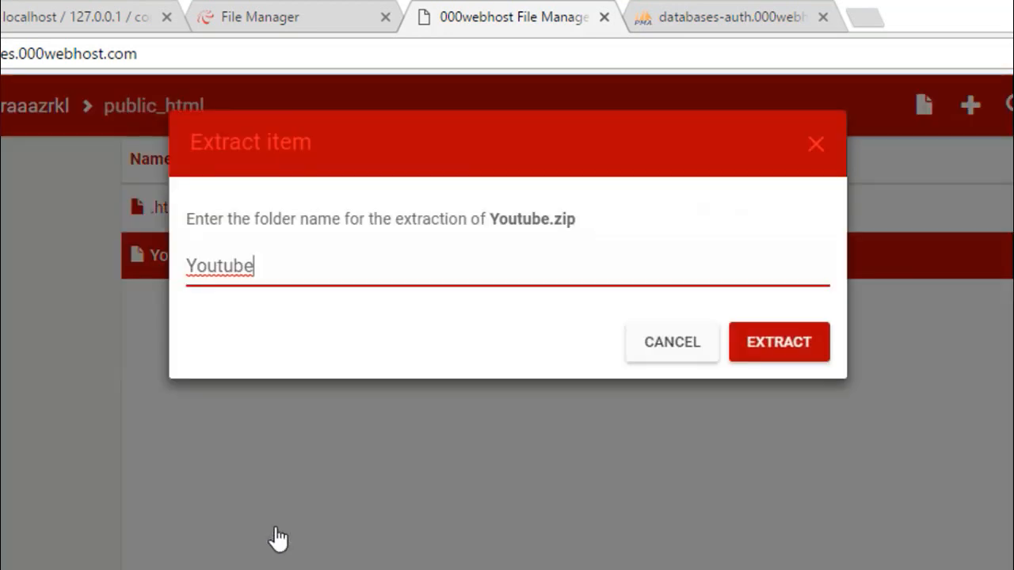
click(805, 346)
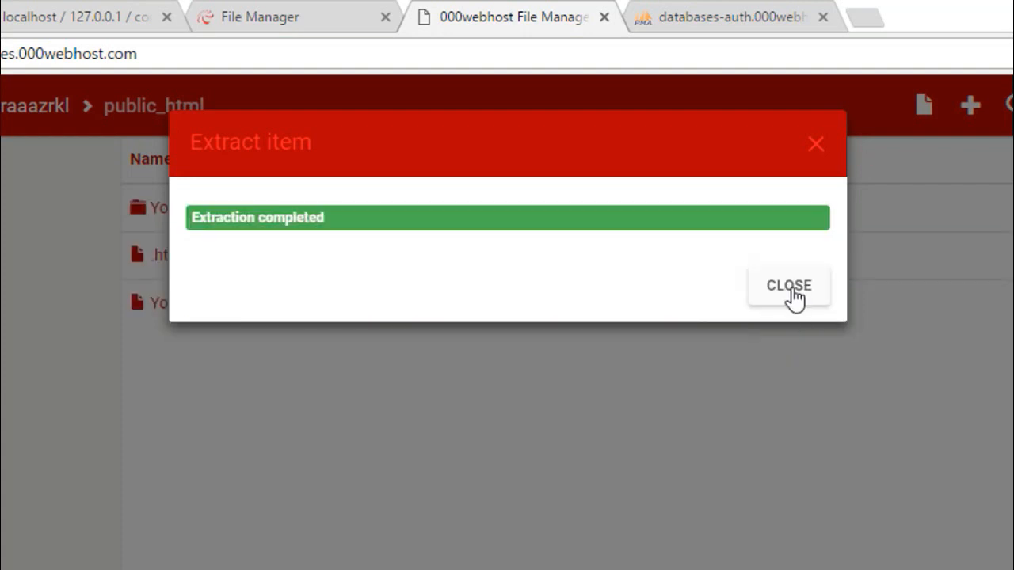
click(883, 401)
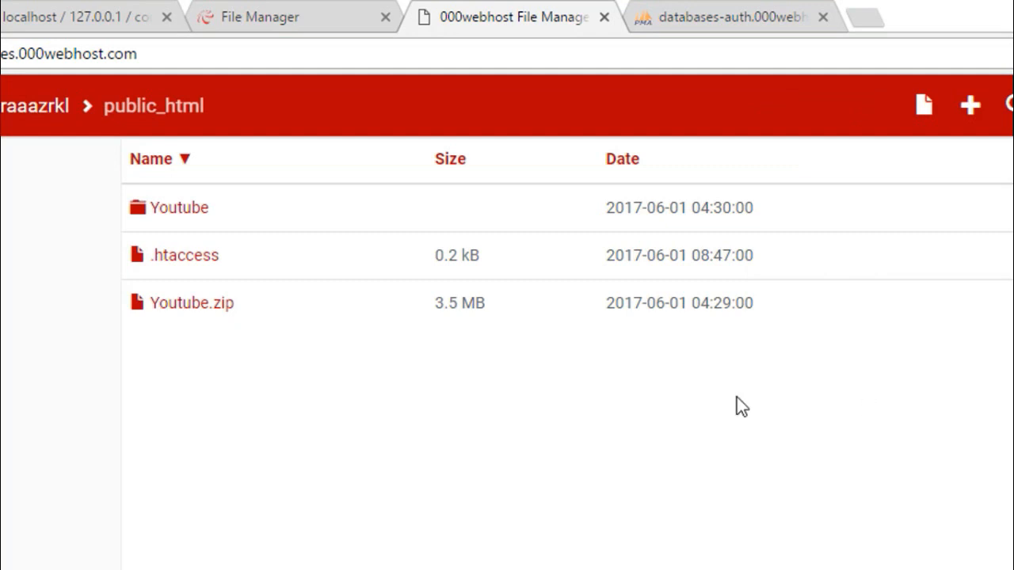
click(191, 210)
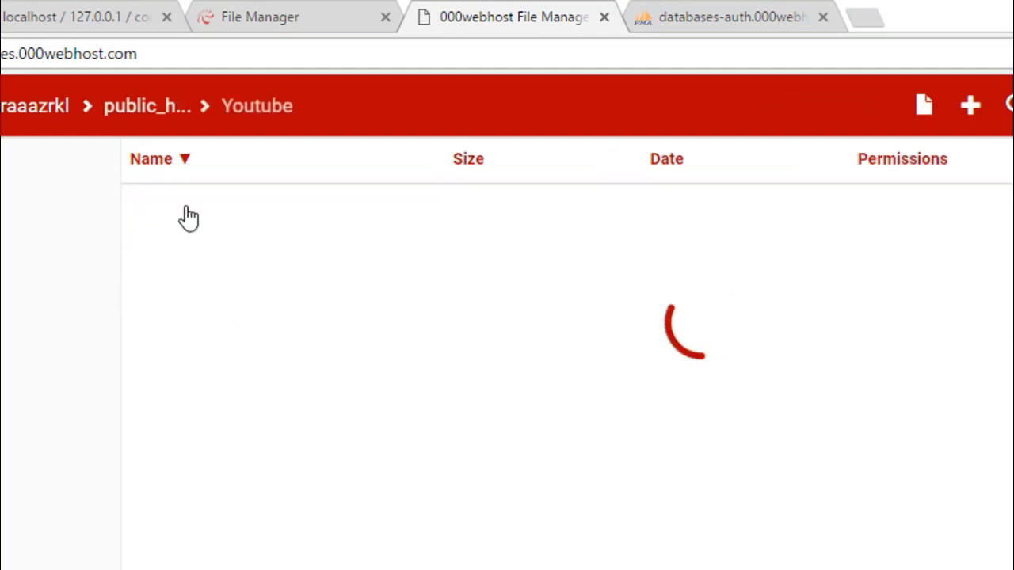
click(187, 211)
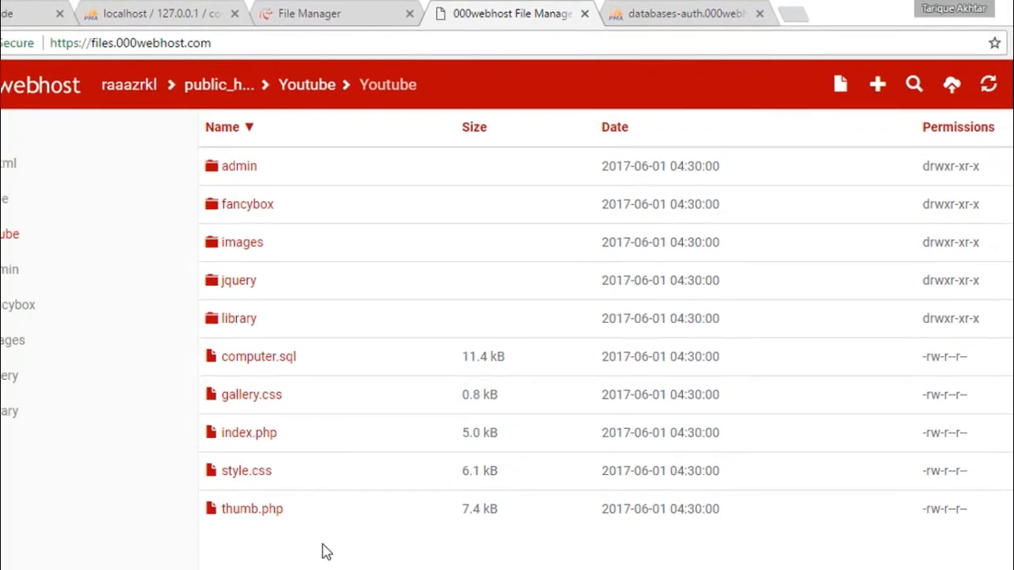
- Select all ten items: admin, fancybox, images, jquery, library, computer.sql, gallery.css, index.php, style.css, thumb.php
click(271, 158)
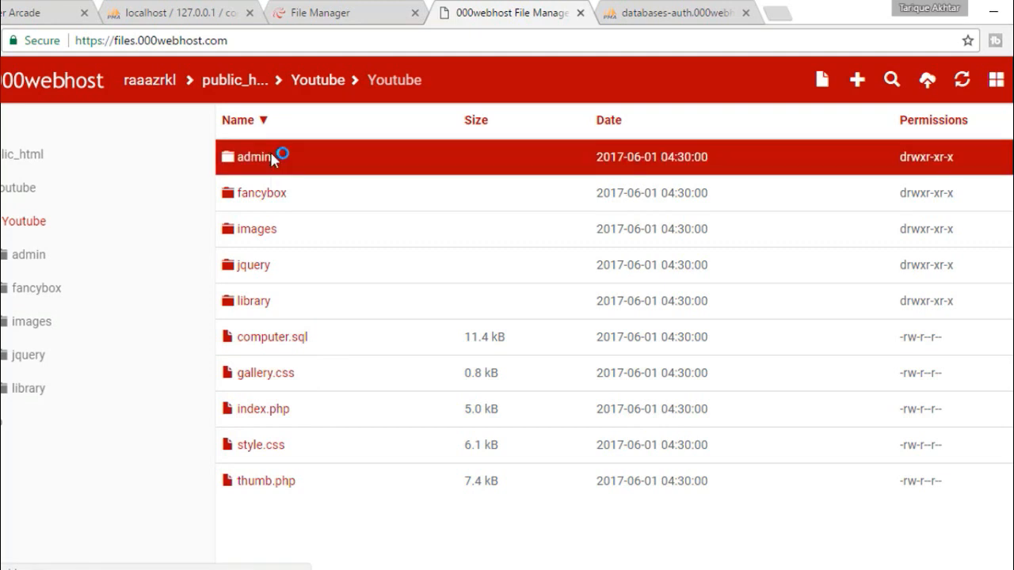
ctrl+click(275, 197)
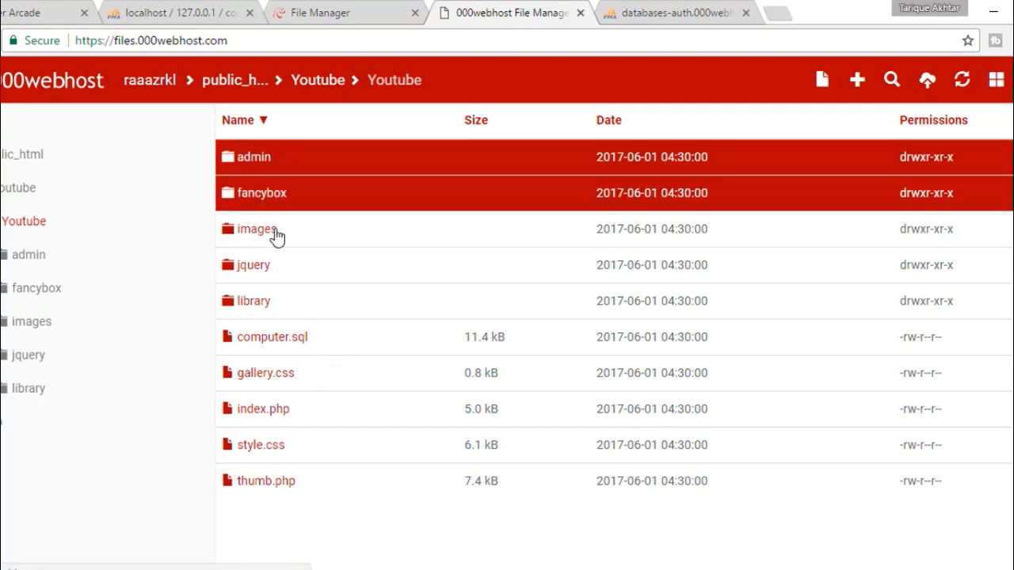
ctrl+click(277, 231)
ctrl+click(271, 271)
ctrl+click(275, 304)
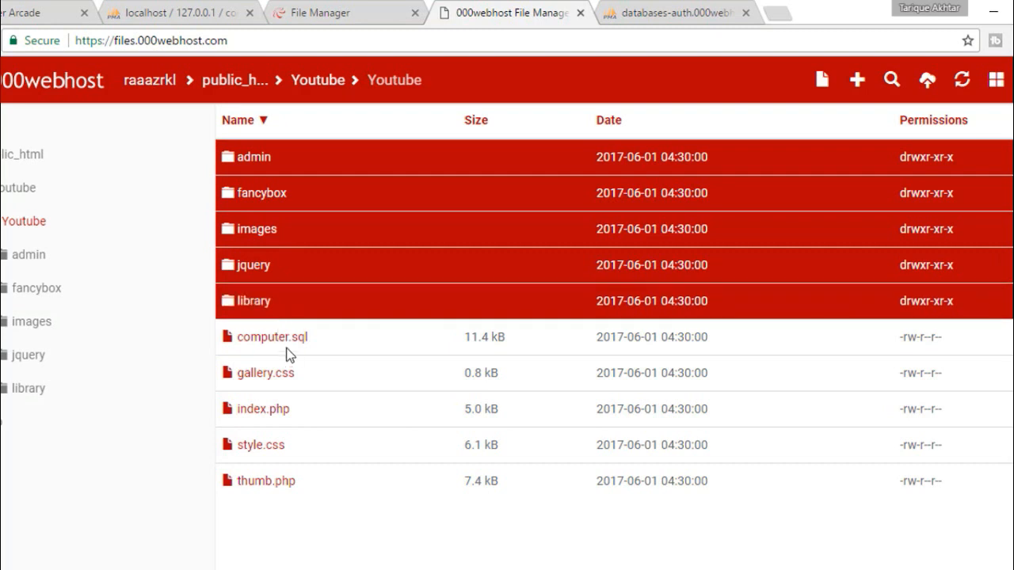
ctrl+click(290, 357)
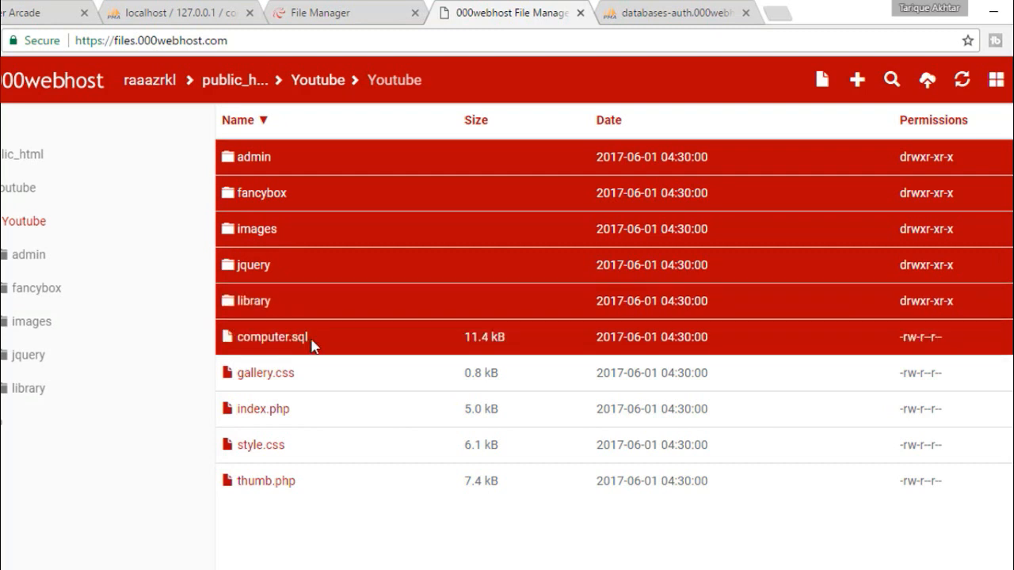
ctrl+click(312, 345)
ctrl+click(295, 346)
ctrl+click(266, 384)
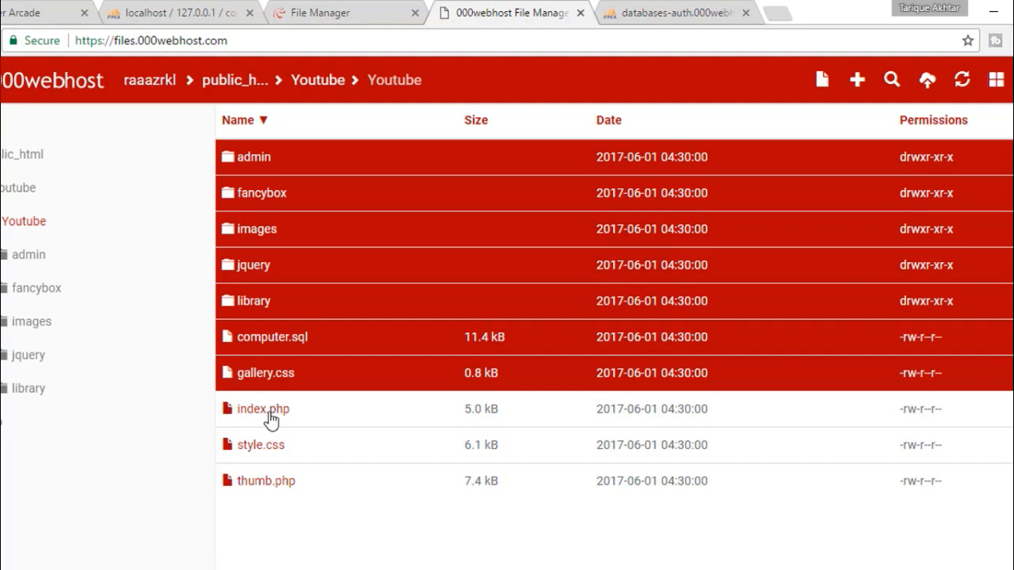
ctrl+click(270, 419)
ctrl+click(272, 446)
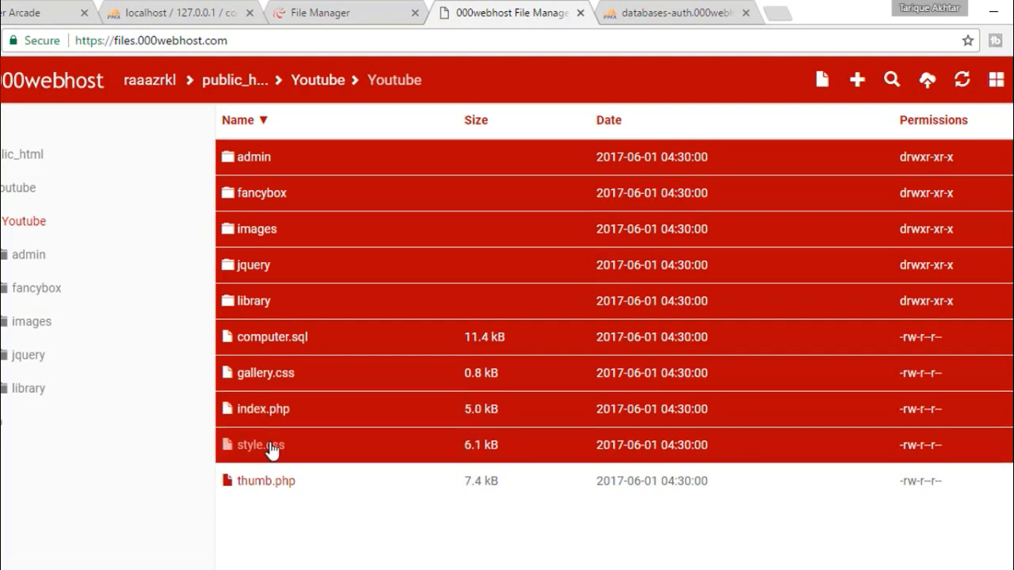
ctrl+click(276, 487)
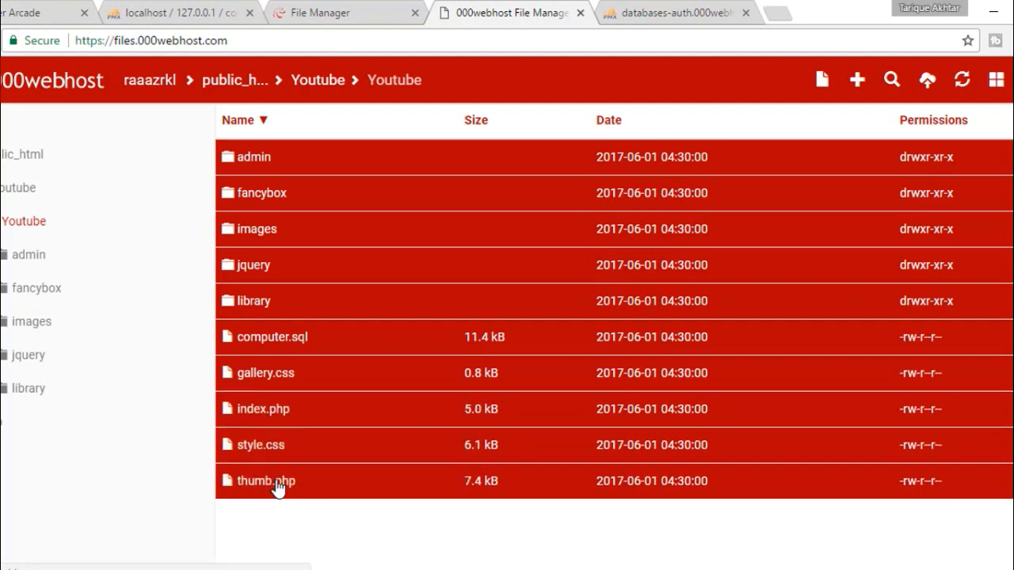
- Move the selected items with public_html as the destination folder
right_click(339, 311)
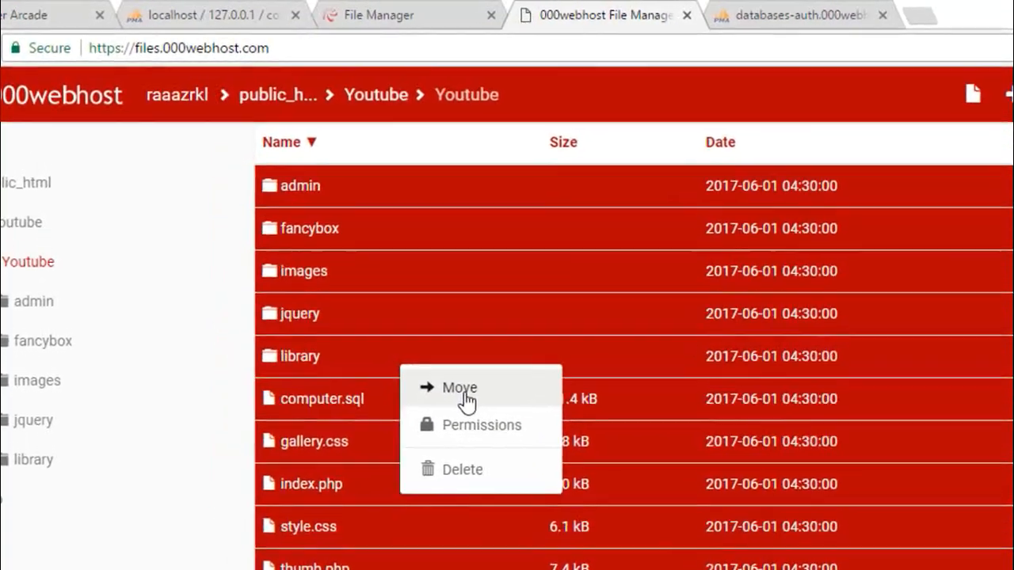
click(379, 326)
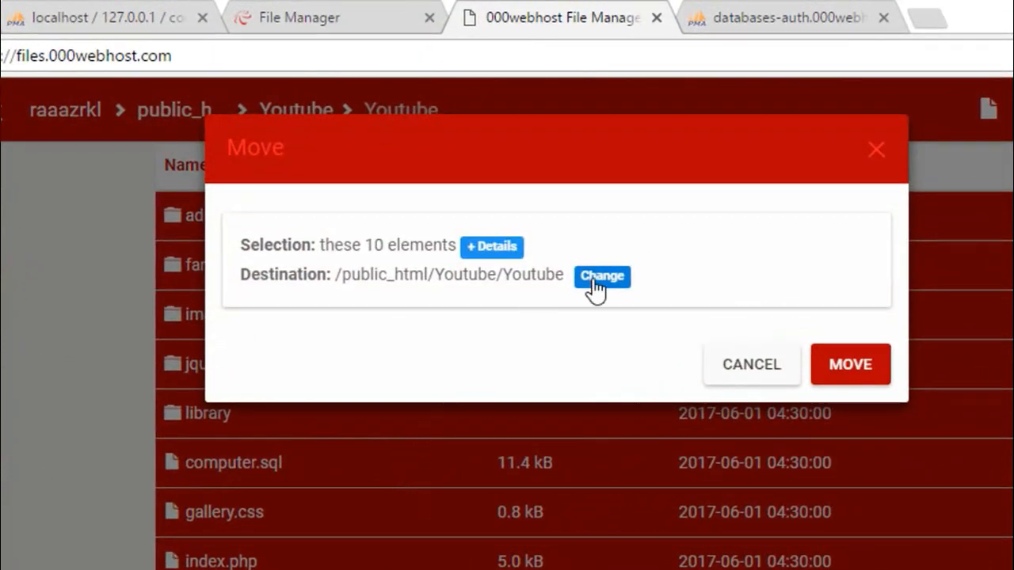
click(612, 266)
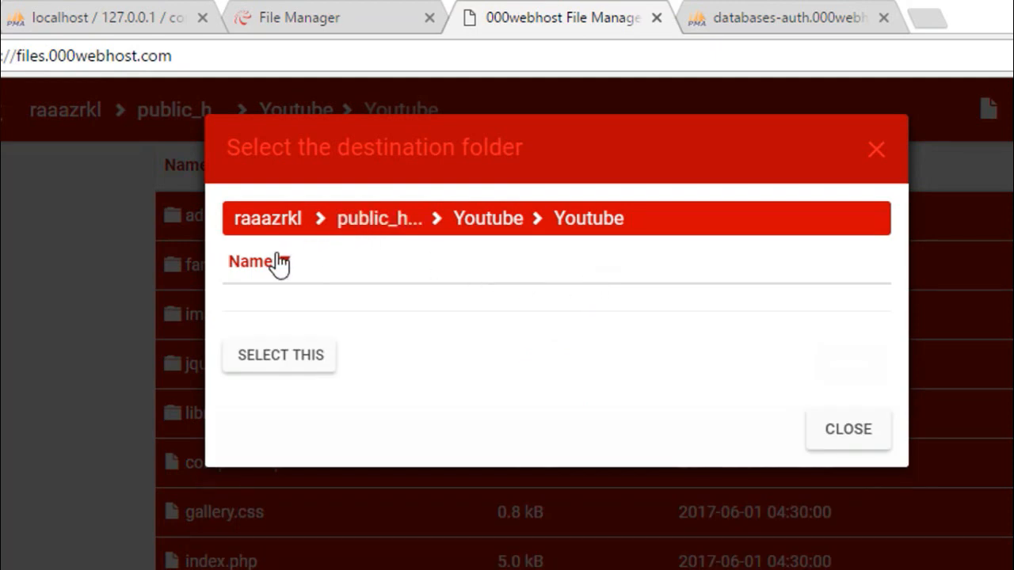
click(380, 228)
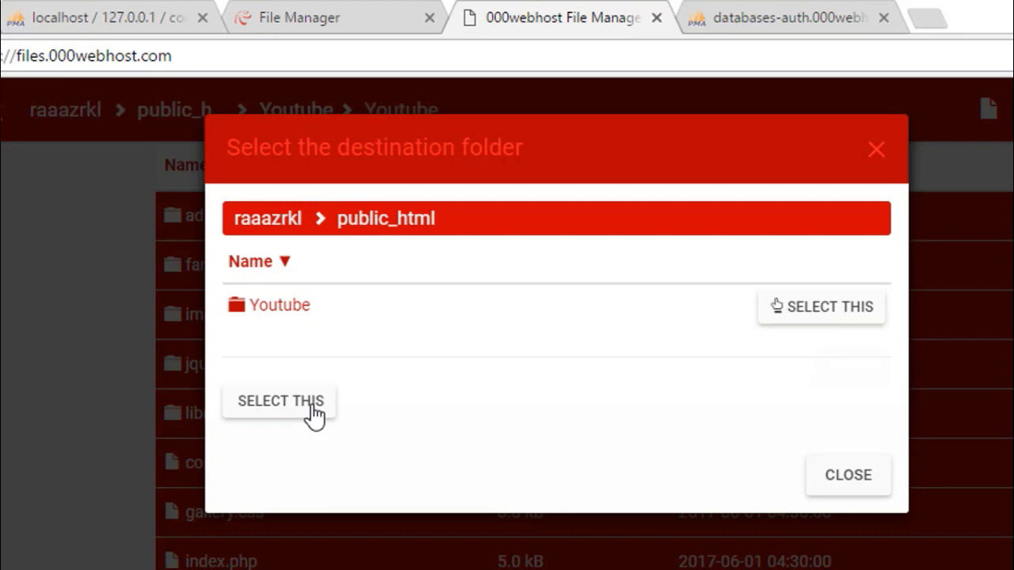
click(315, 416)
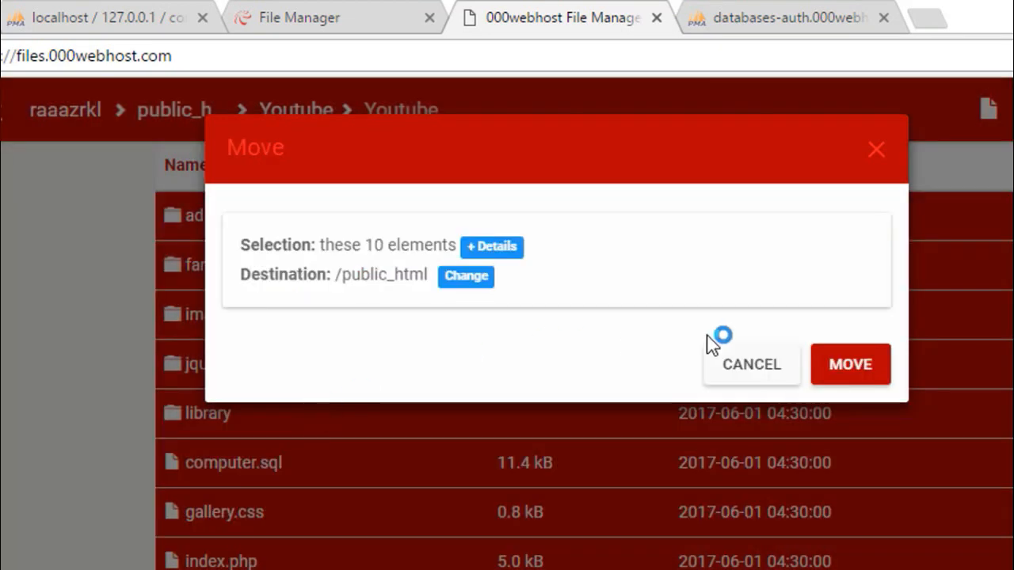
click(846, 372)
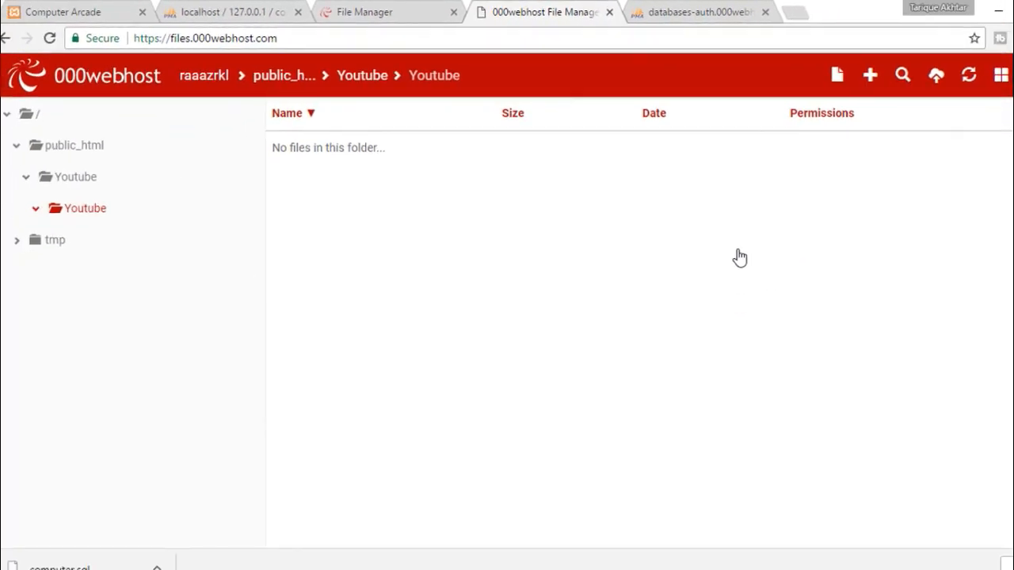
- Delete the empty Youtube folder from public_html
click(72, 150)
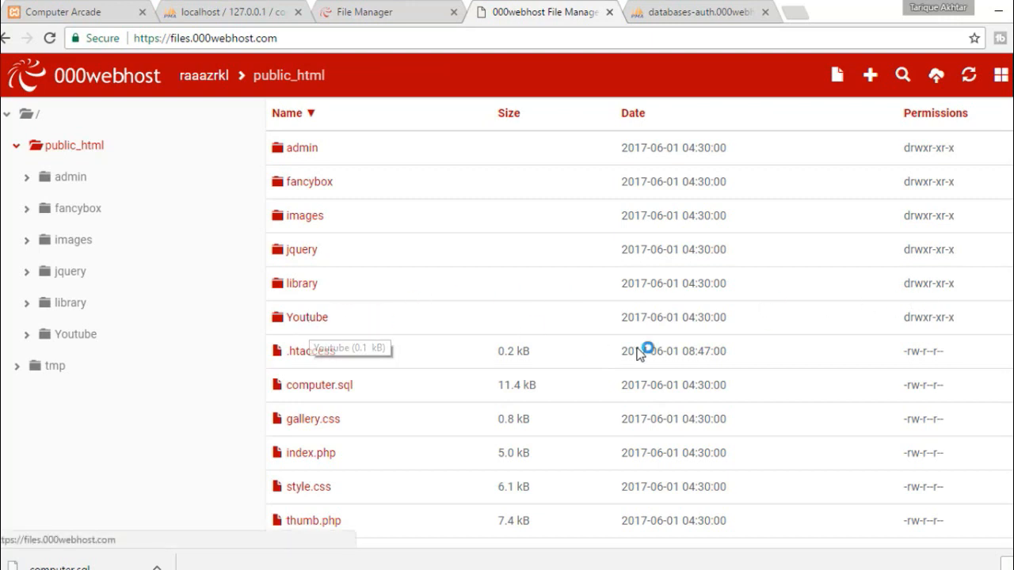
scroll(640, 321, down, 1)
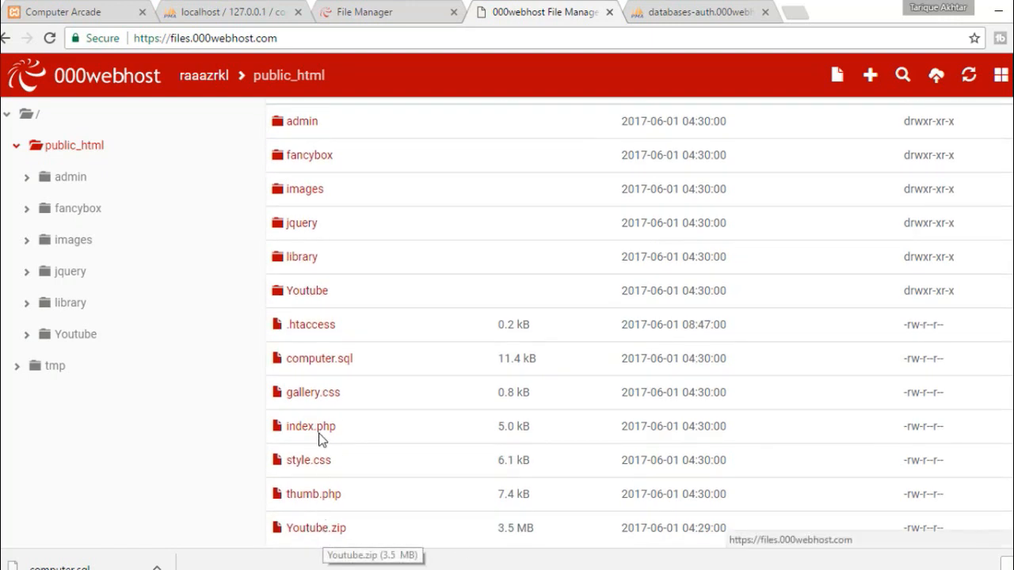
click(325, 294)
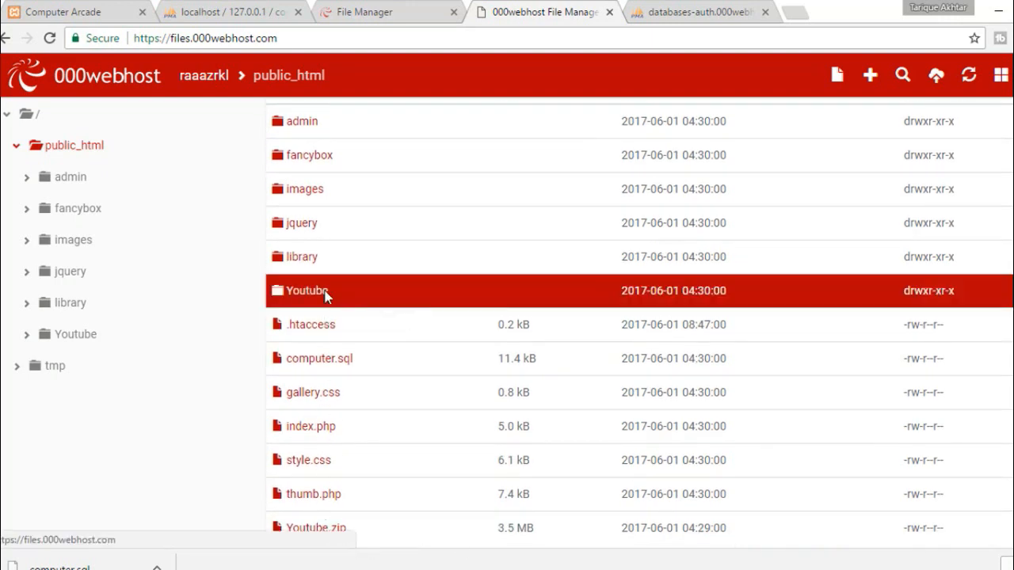
right_click(341, 283)
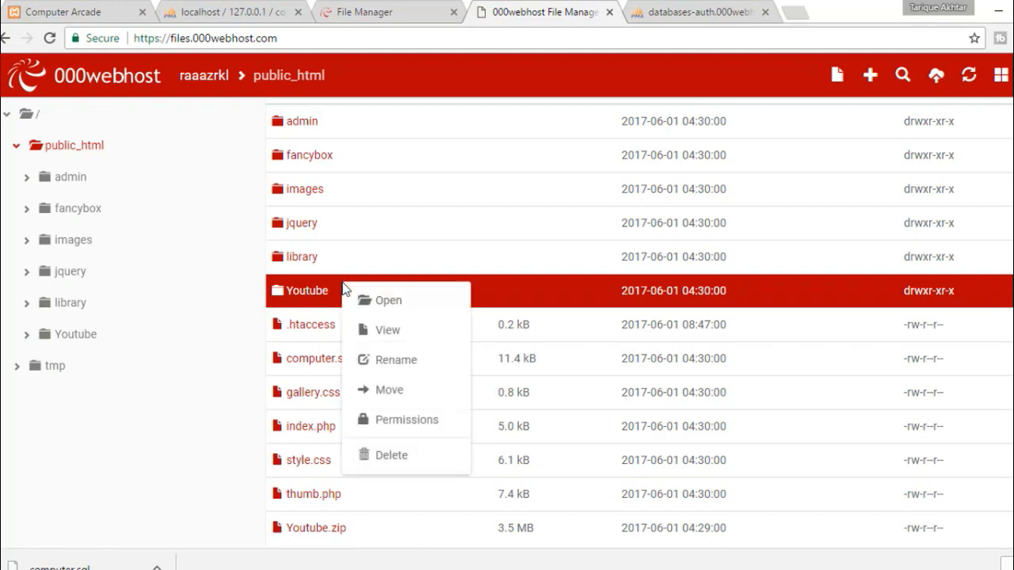
click(388, 459)
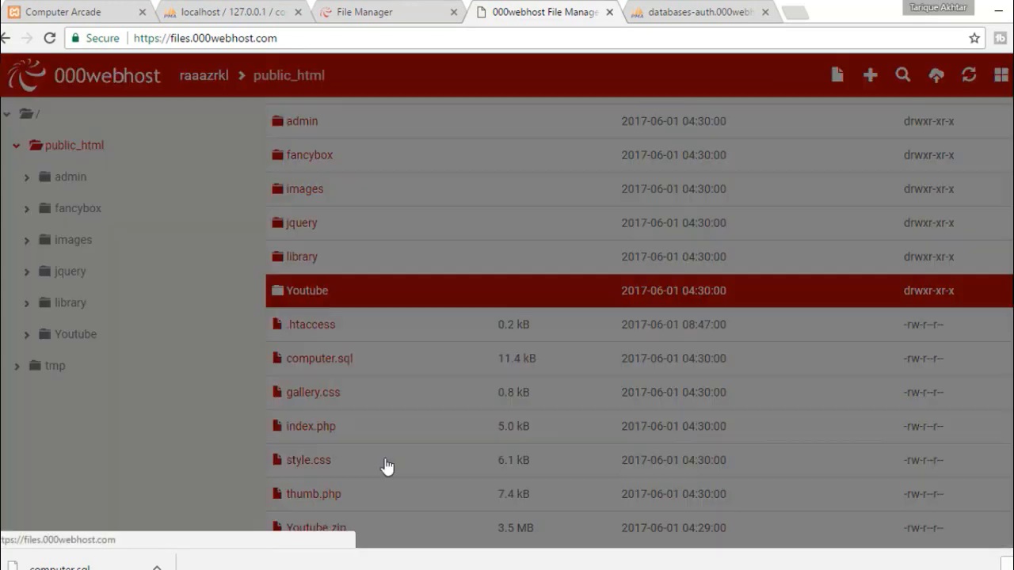
click(737, 200)
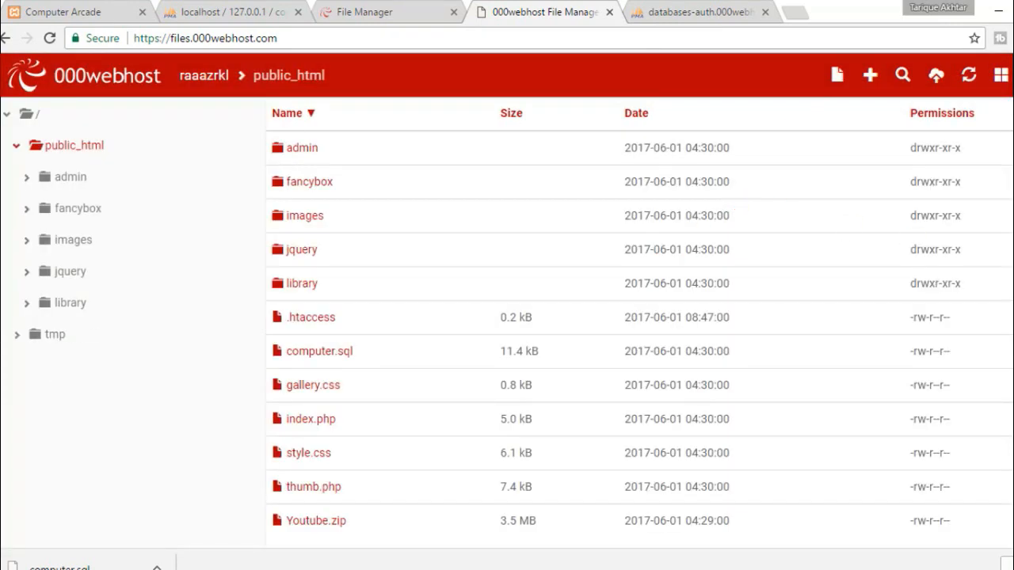
- View the live index.php from public_html in a new browser tab
right_click(296, 428)
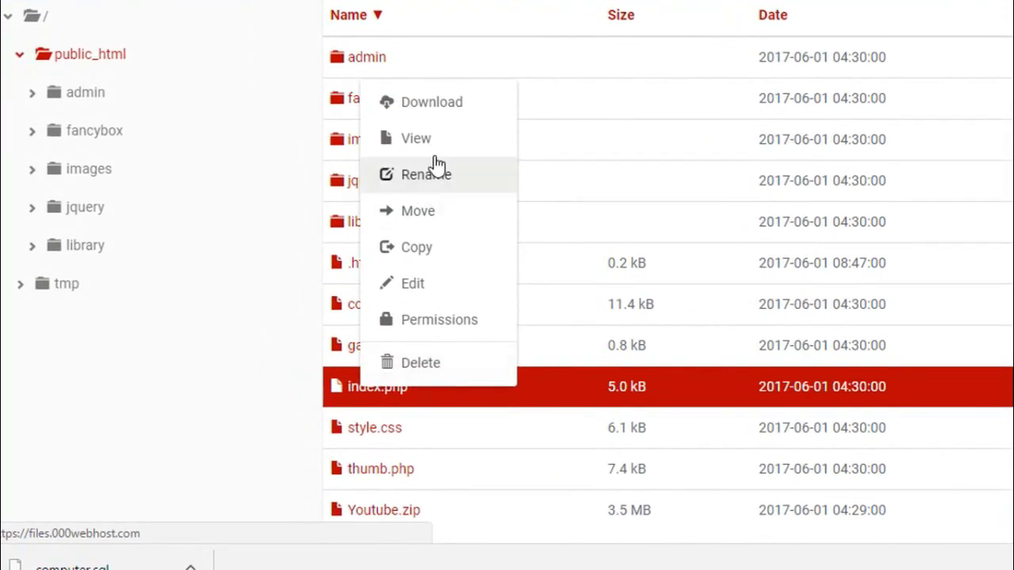
click(458, 143)
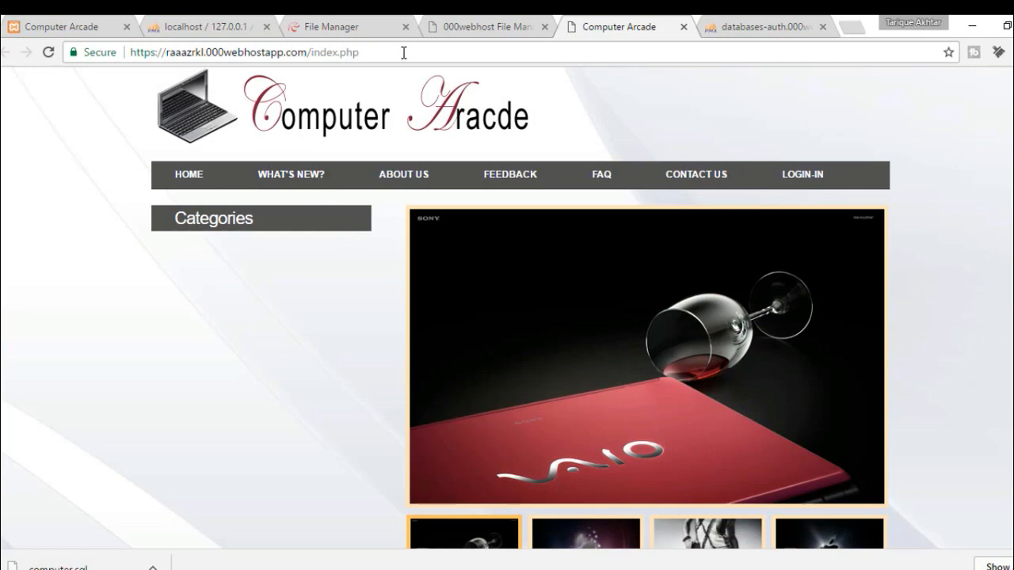
drag(319, 51, 131, 62)
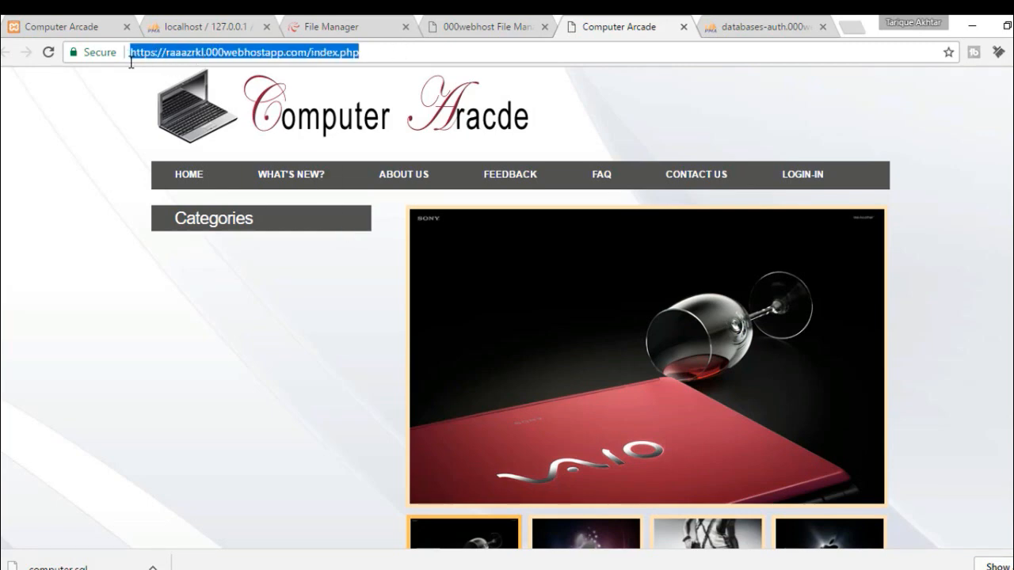
click(207, 350)
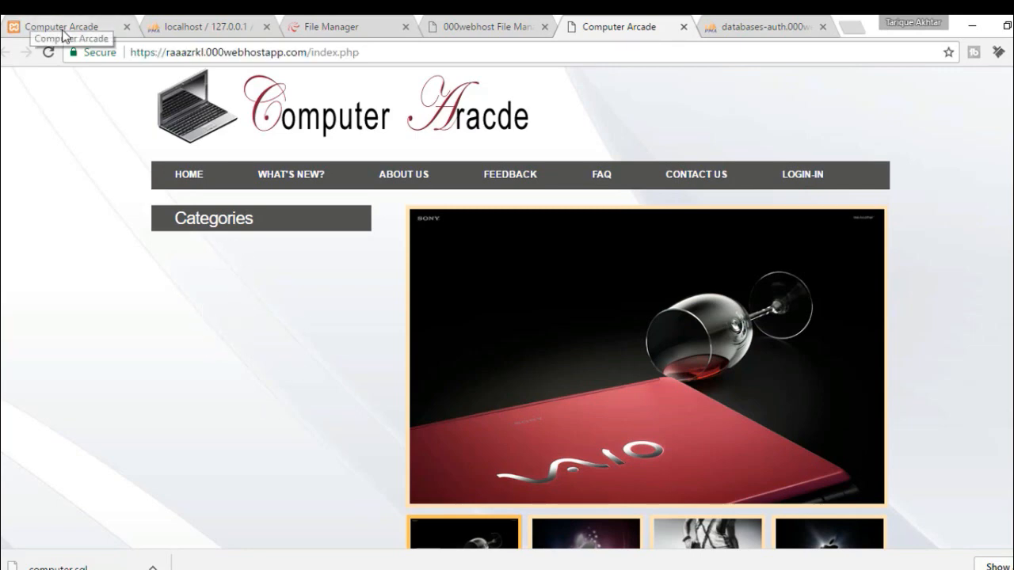
click(35, 24)
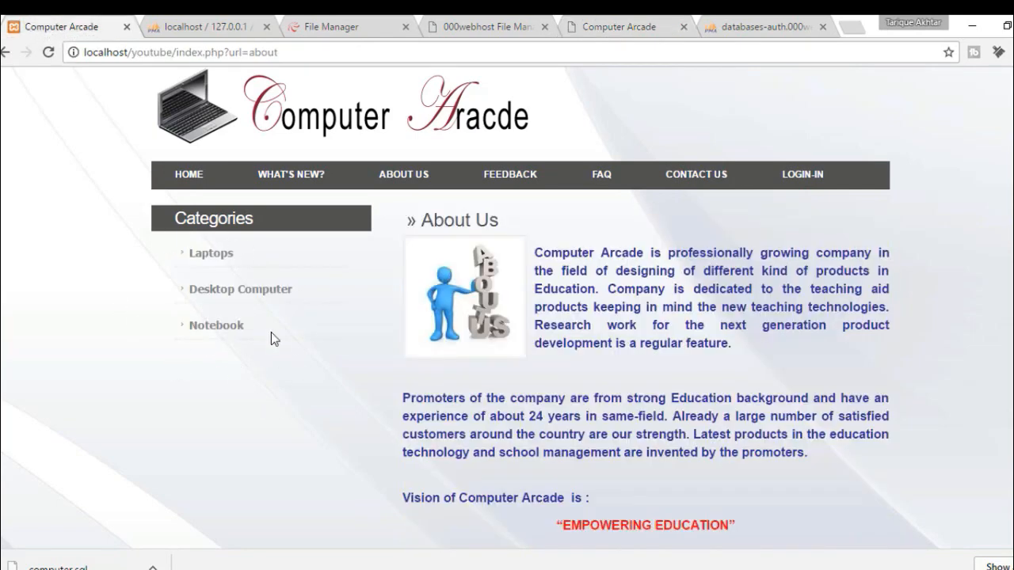
click(196, 178)
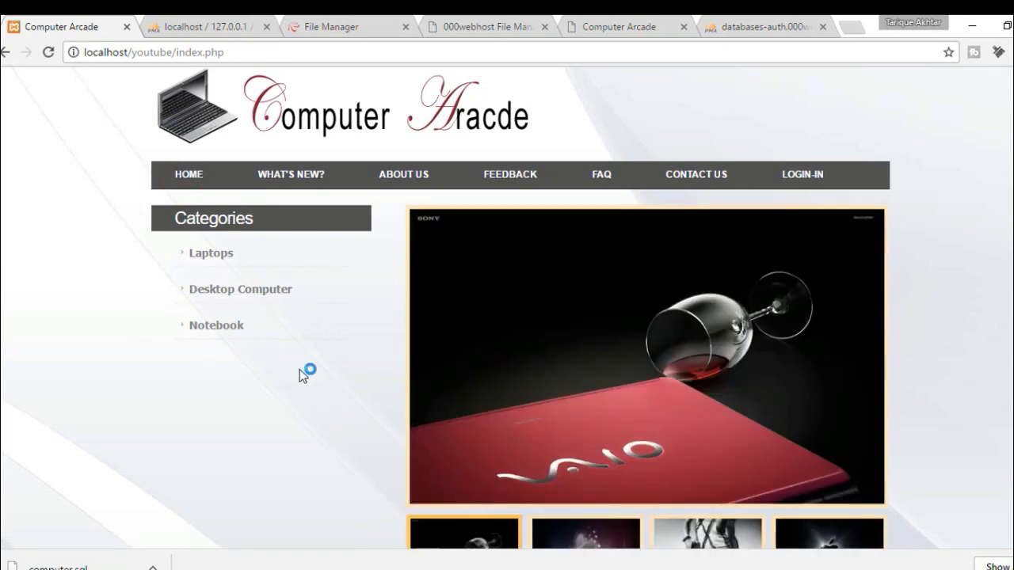
click(287, 182)
click(400, 181)
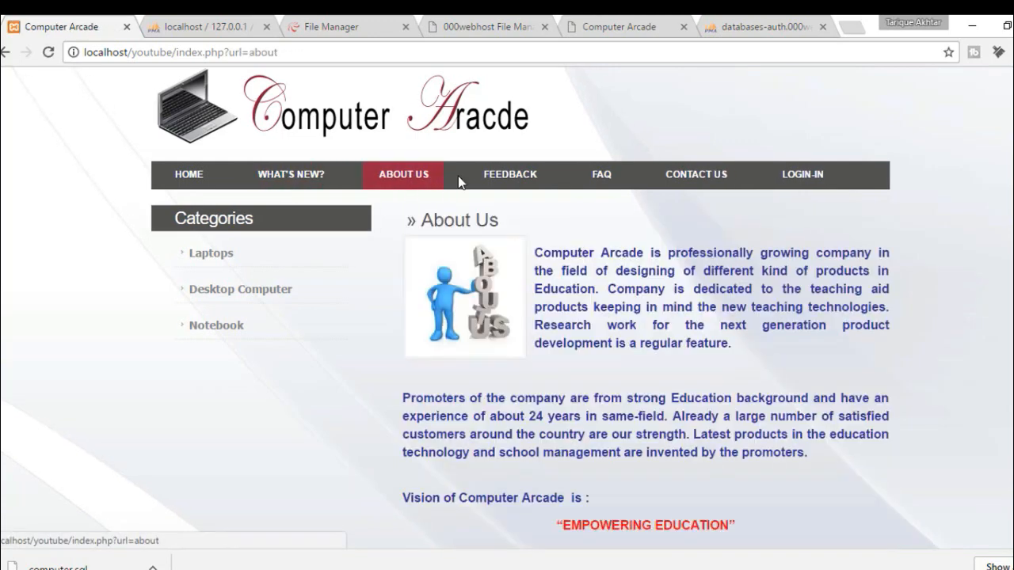
click(499, 181)
click(607, 177)
click(678, 179)
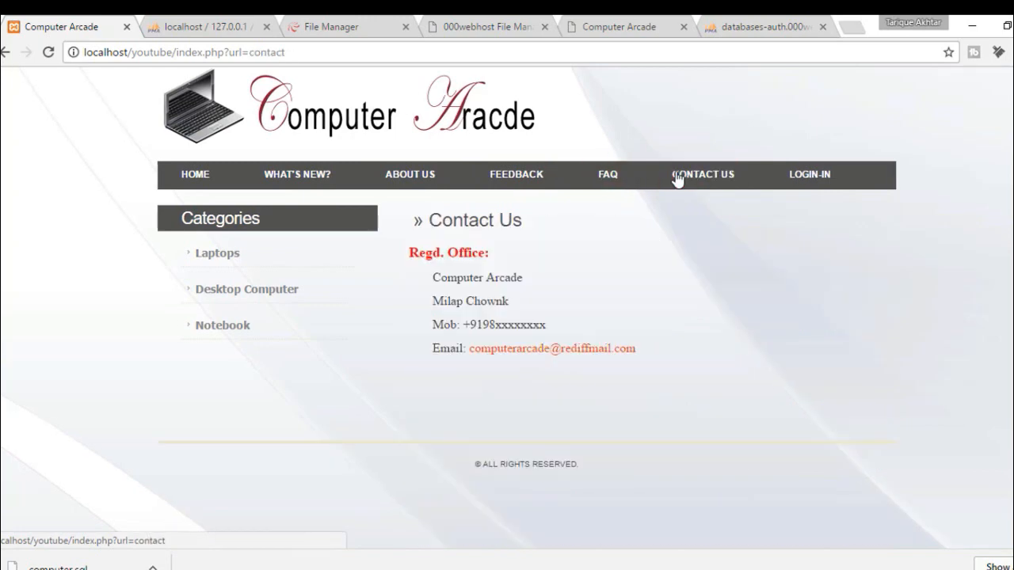
click(610, 26)
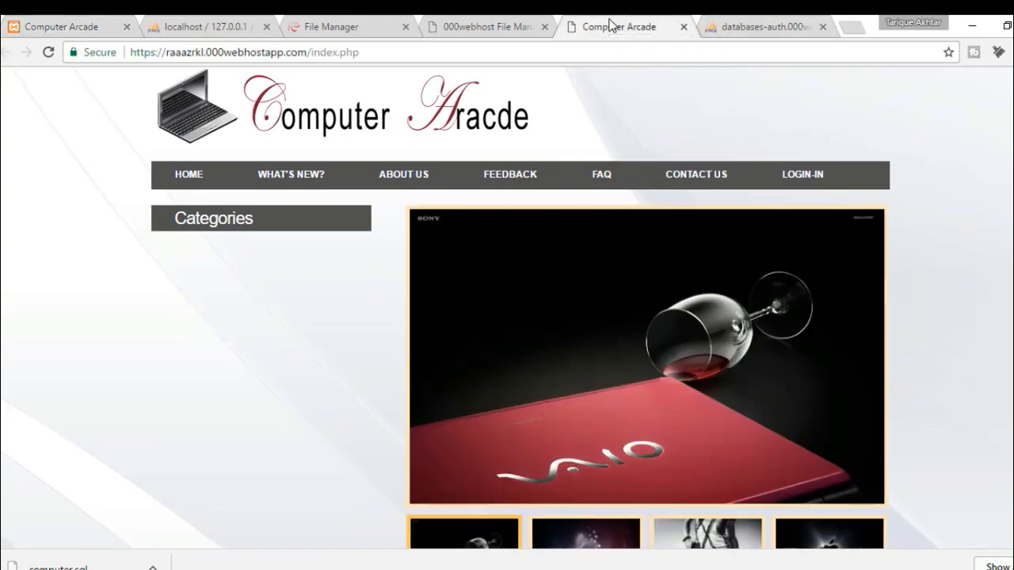
click(276, 178)
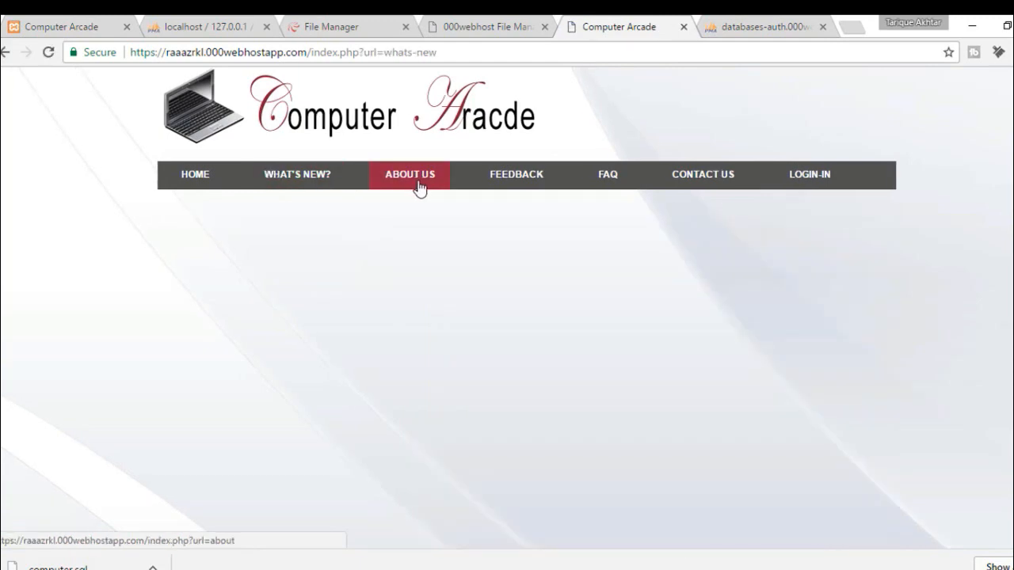
click(418, 187)
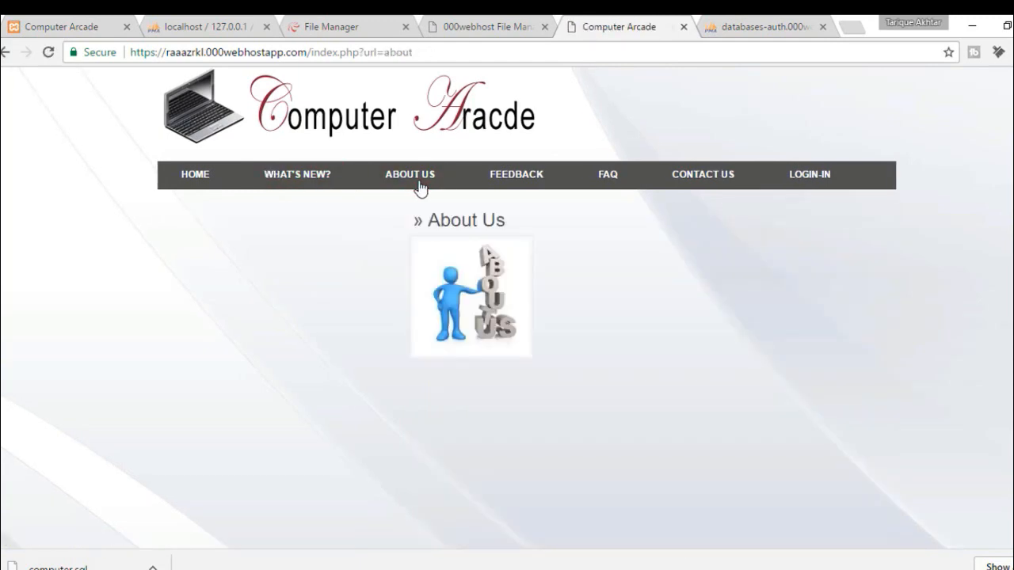
click(513, 184)
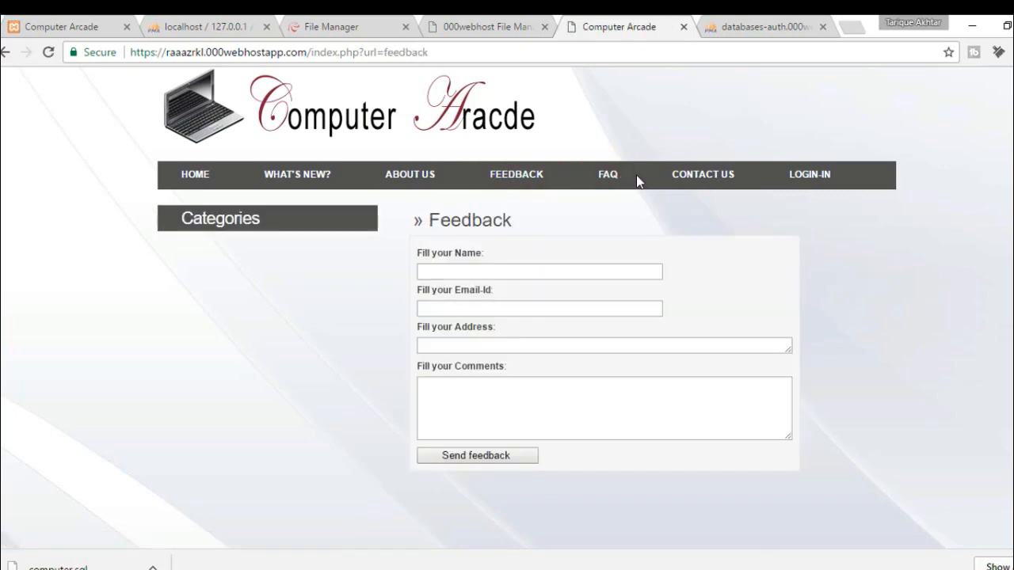
click(608, 181)
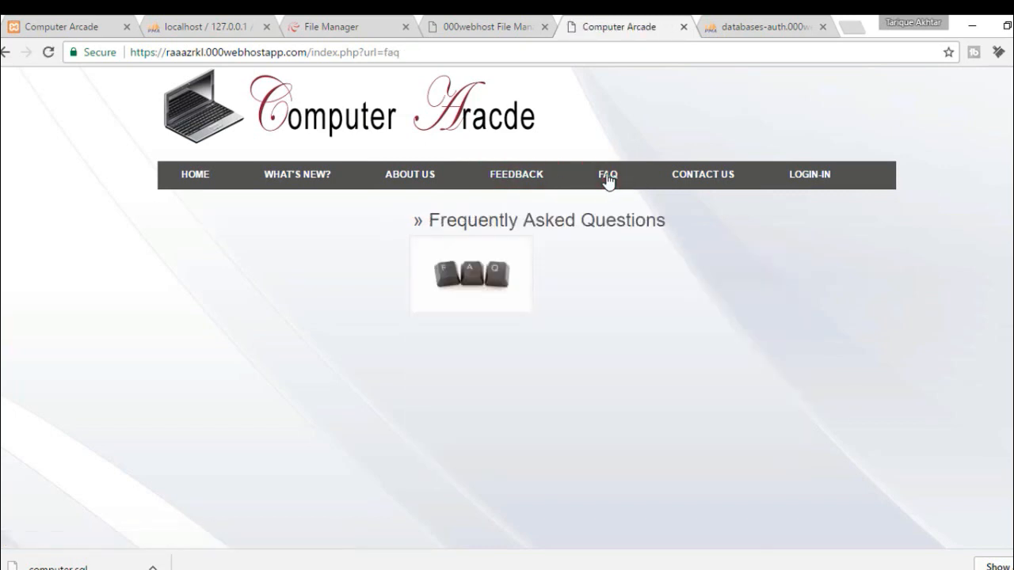
click(185, 182)
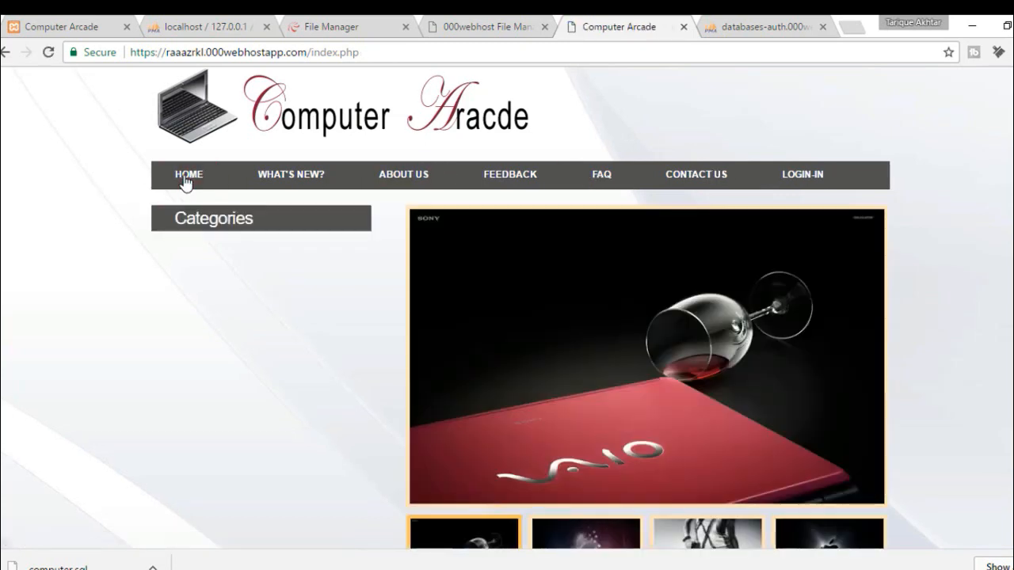
click(479, 31)
double_click(485, 156)
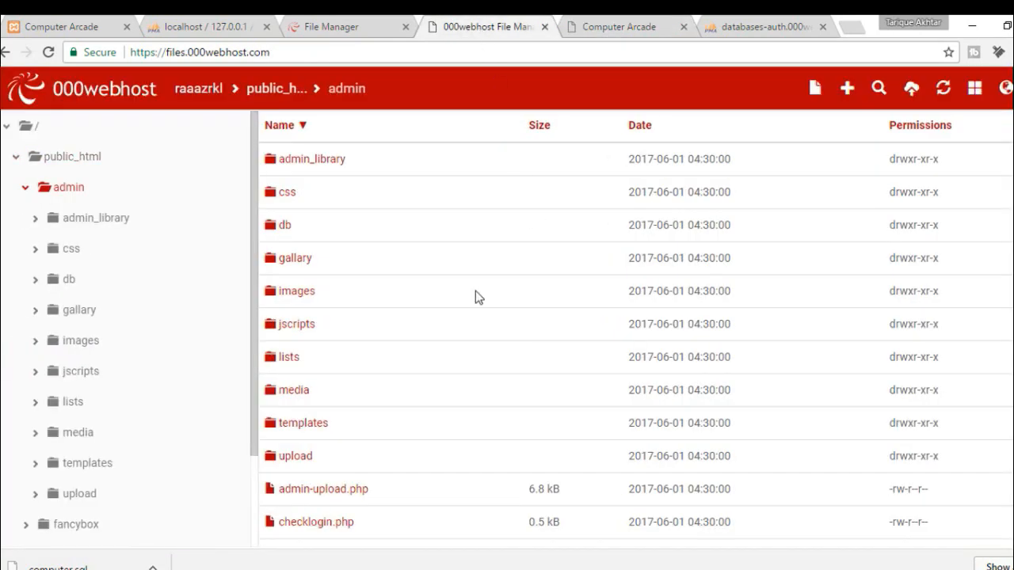
double_click(286, 230)
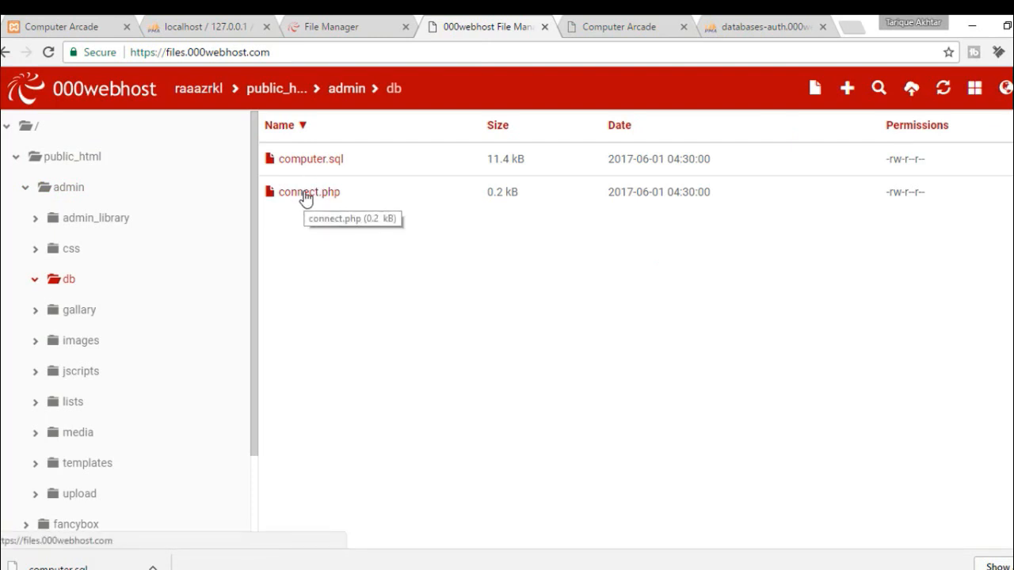
right_click(305, 196)
click(361, 241)
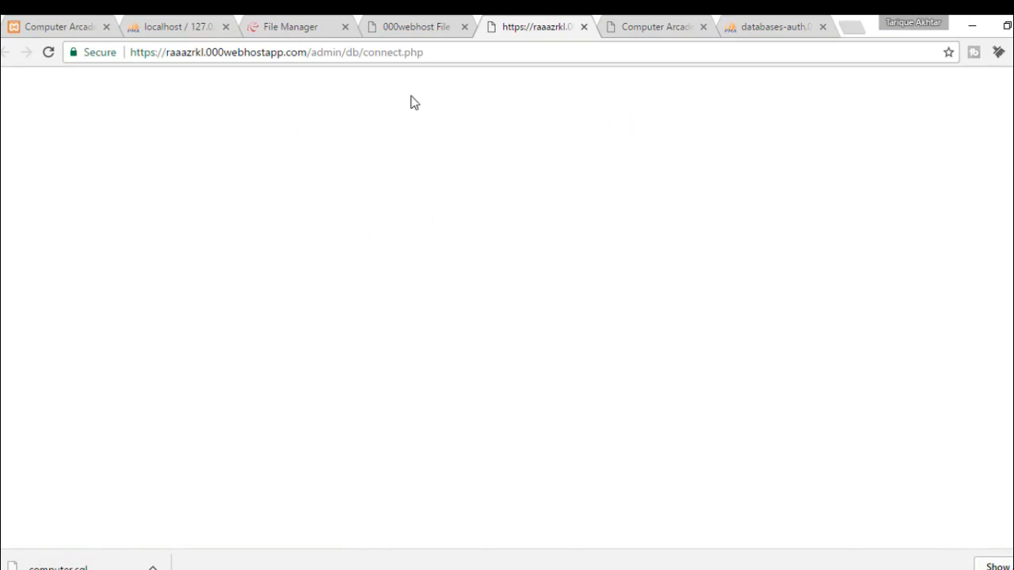
click(585, 27)
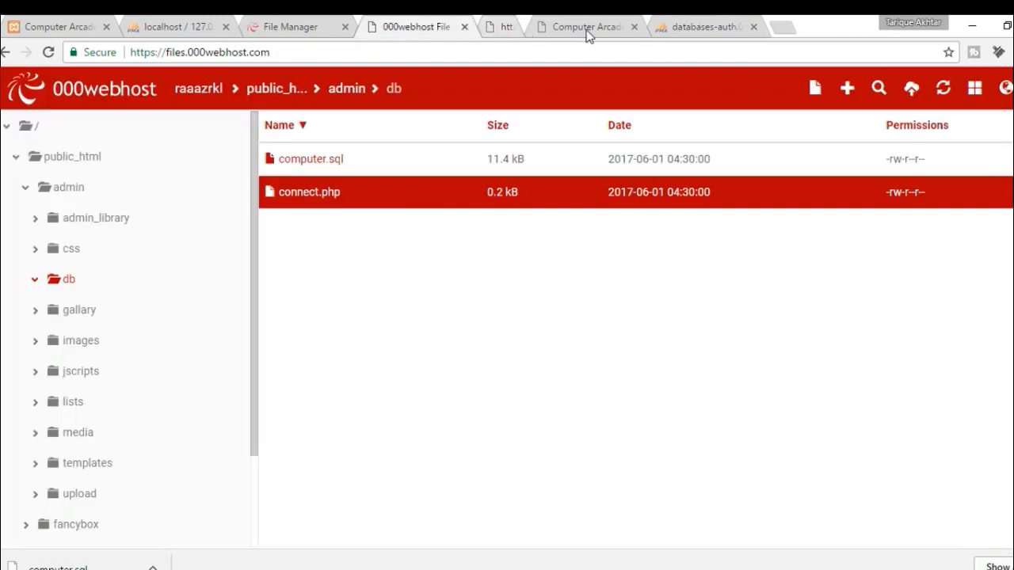
right_click(345, 205)
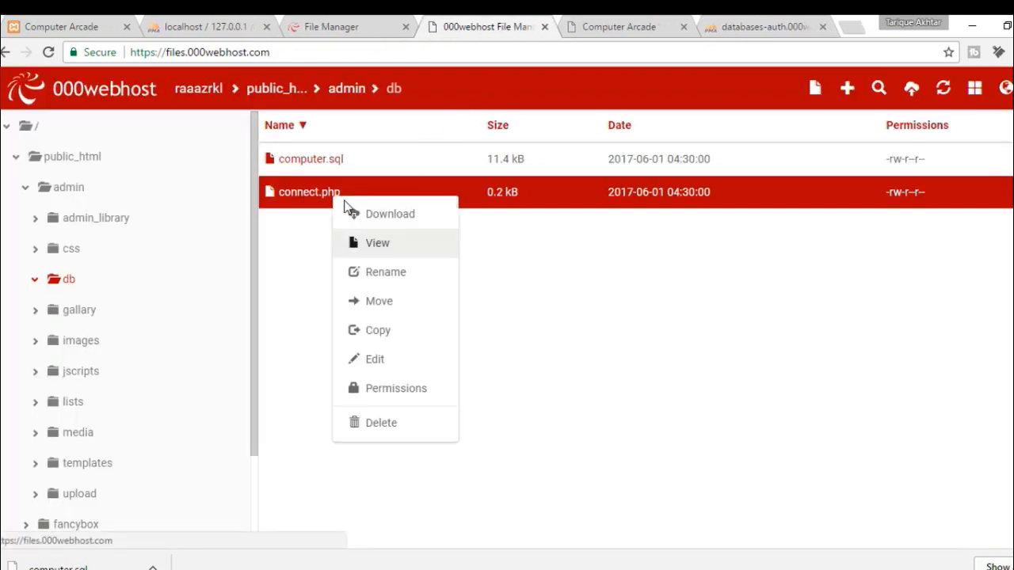
click(403, 244)
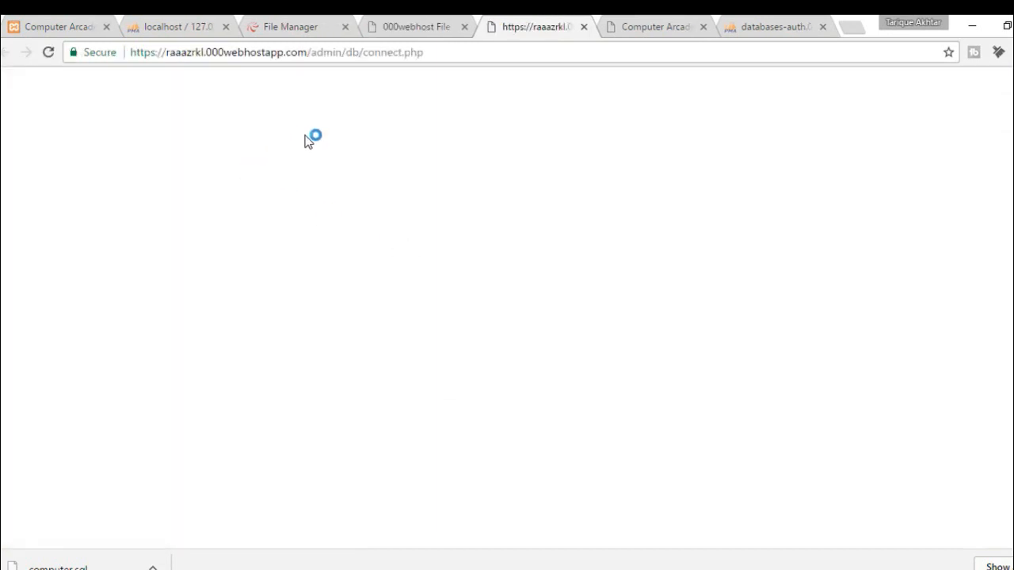
click(584, 27)
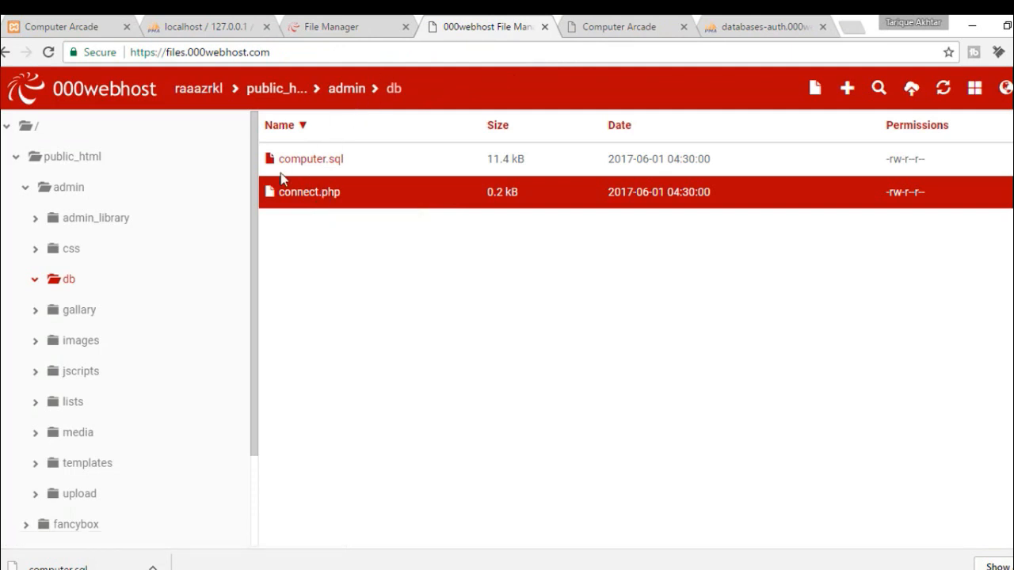
double_click(321, 196)
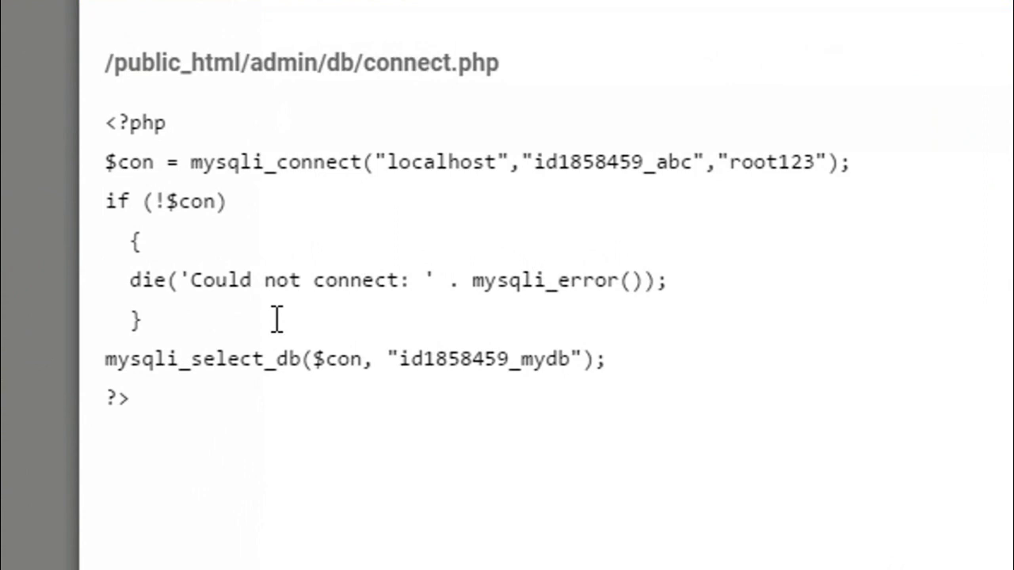
click(173, 366)
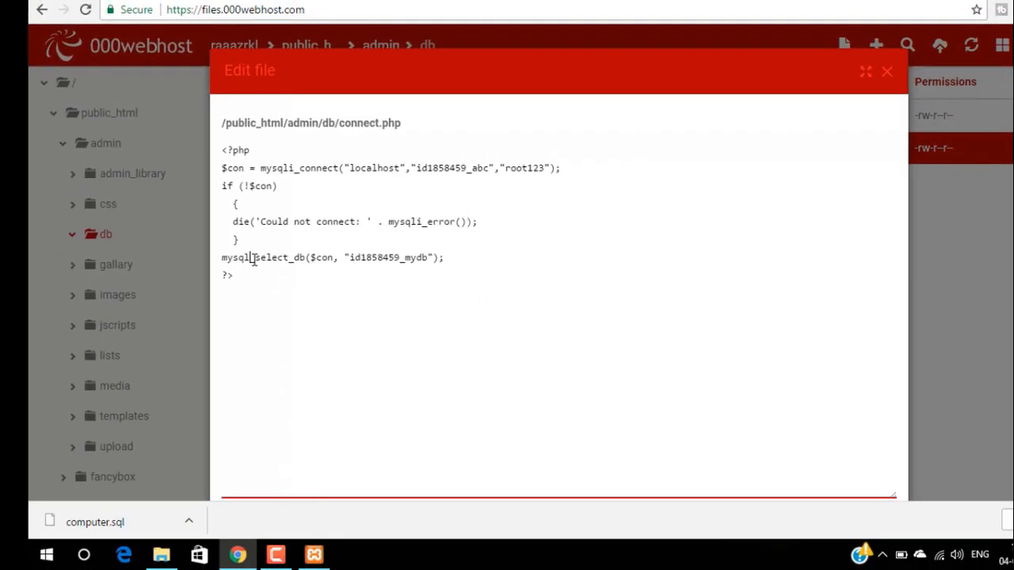
key(ctrl+s)
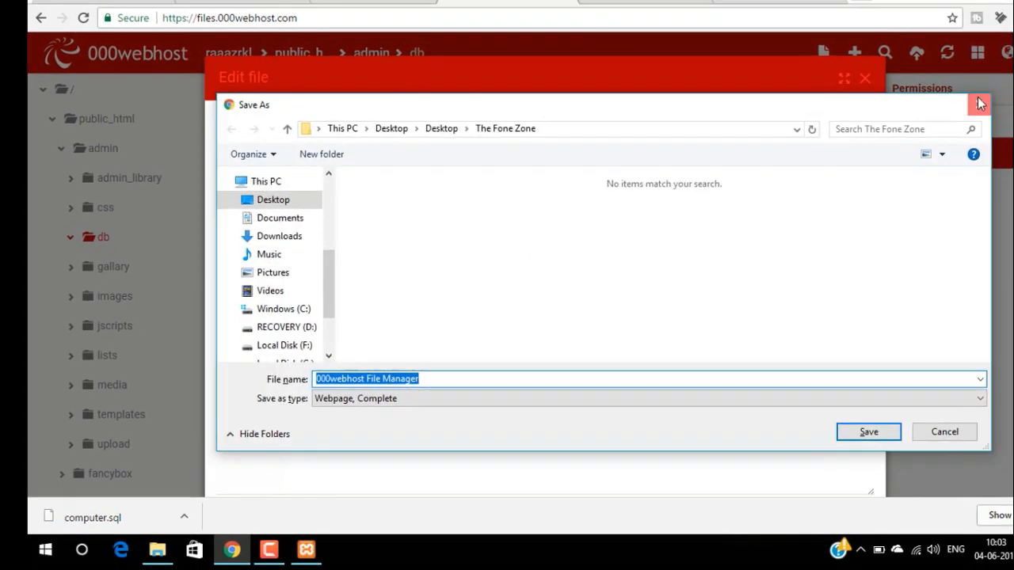
click(980, 104)
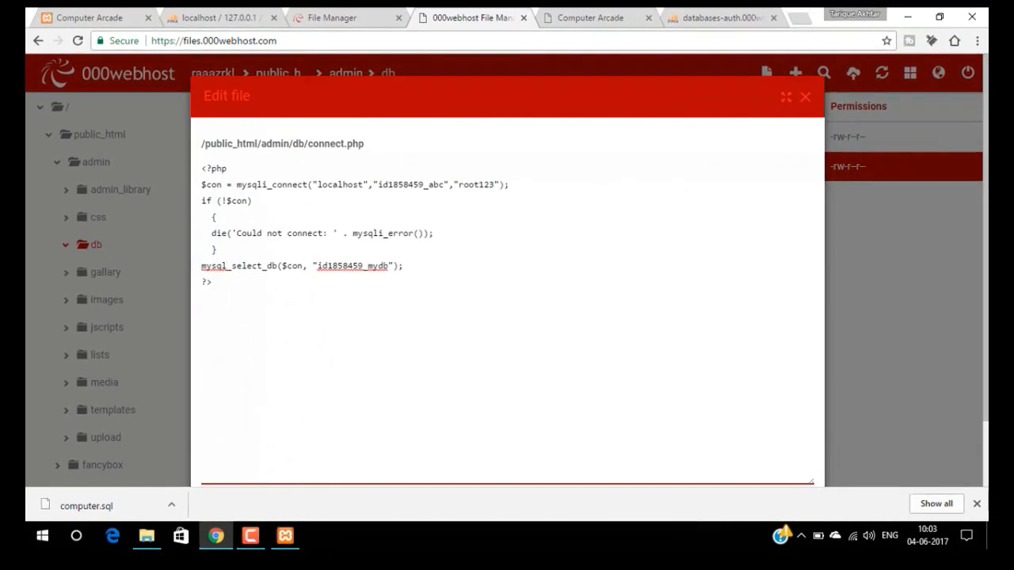
scroll(724, 442, down, 1)
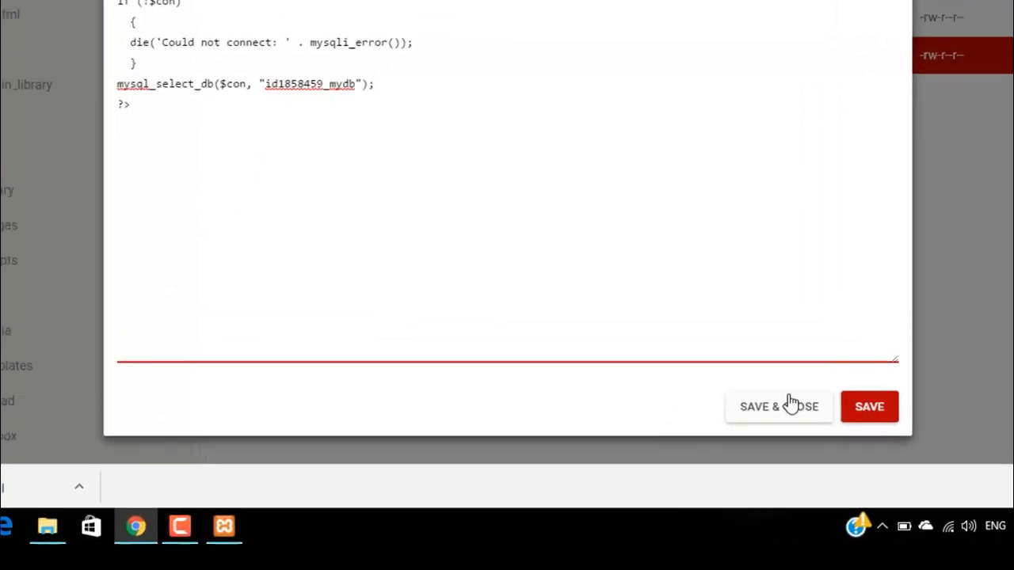
click(784, 406)
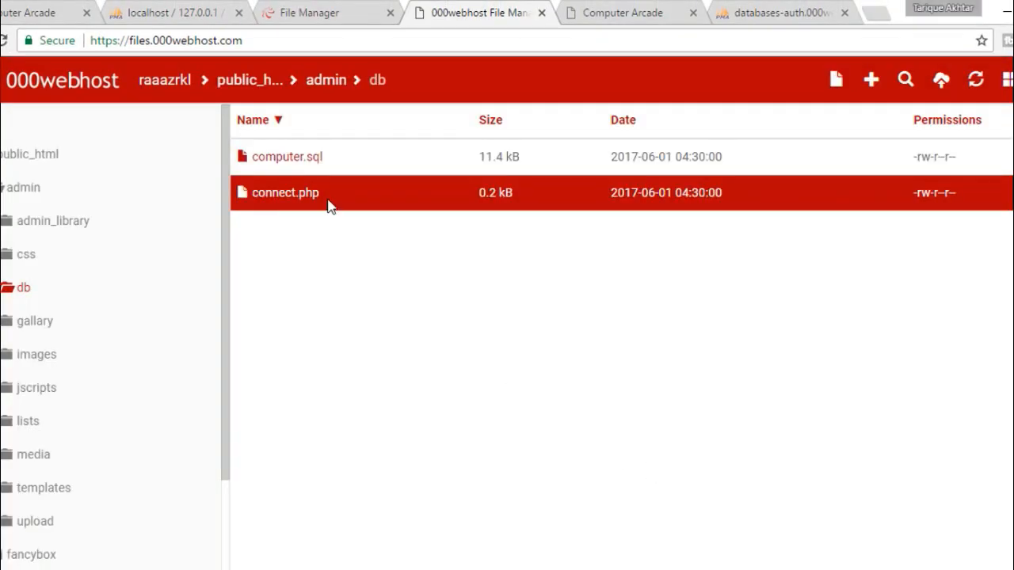
- View the live connect.php, which shows 'MySQL server has gone away' warnings and 'Could not connect'
right_click(329, 203)
click(396, 259)
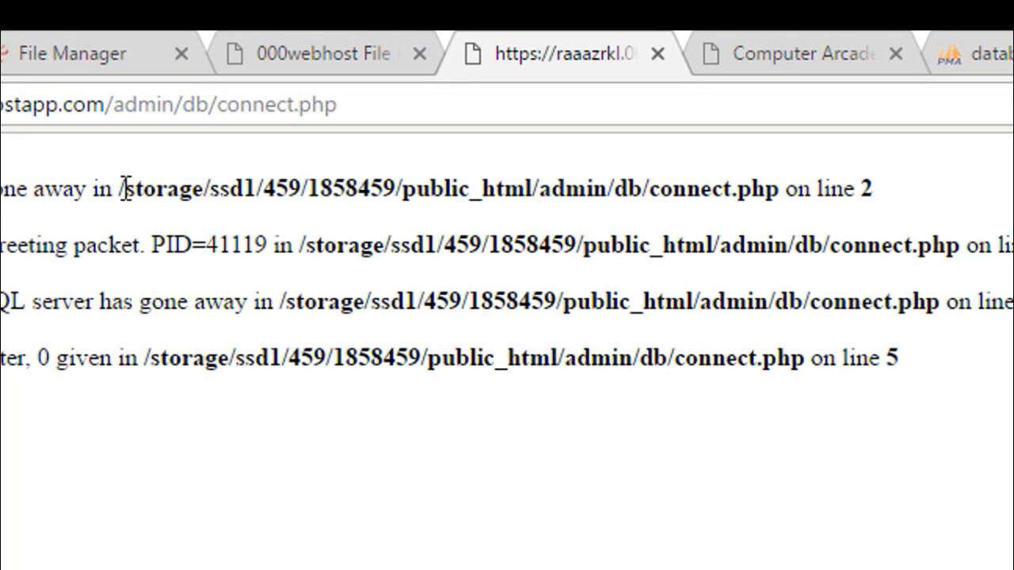
drag(120, 189, 543, 187)
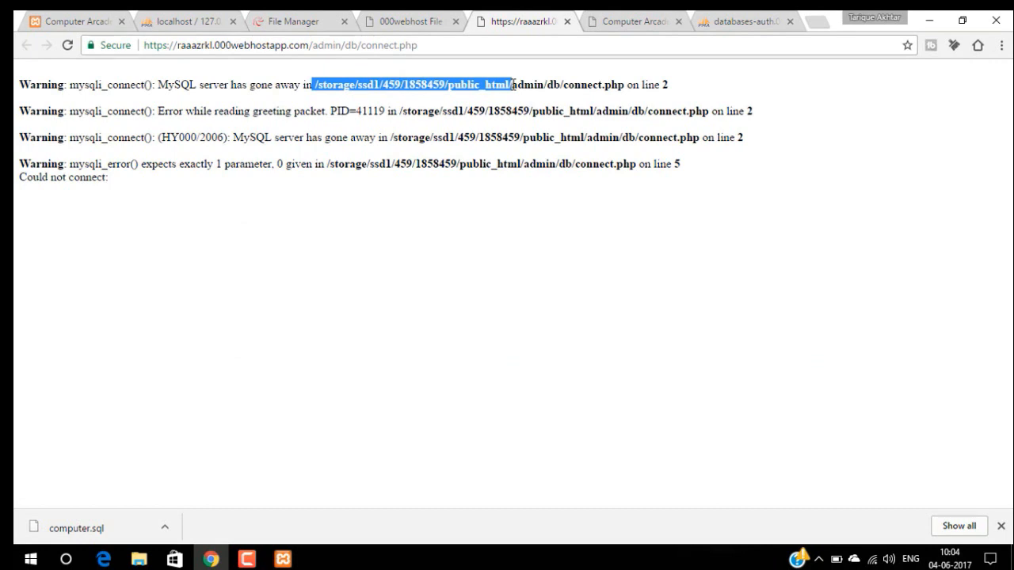
click(352, 244)
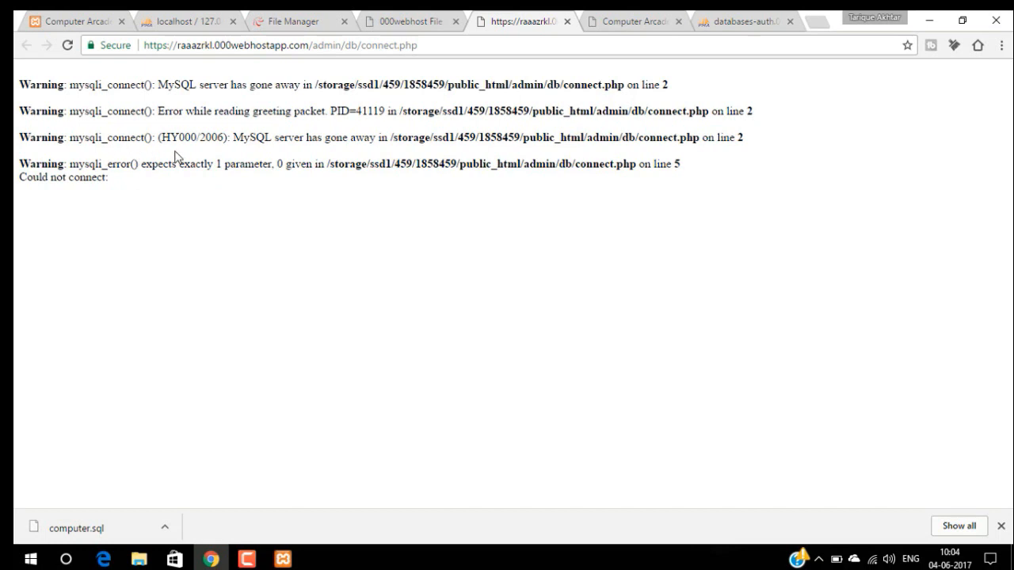
- Change mysql_select_db to mysqli_select_db in connect.php and save it
click(400, 23)
double_click(356, 184)
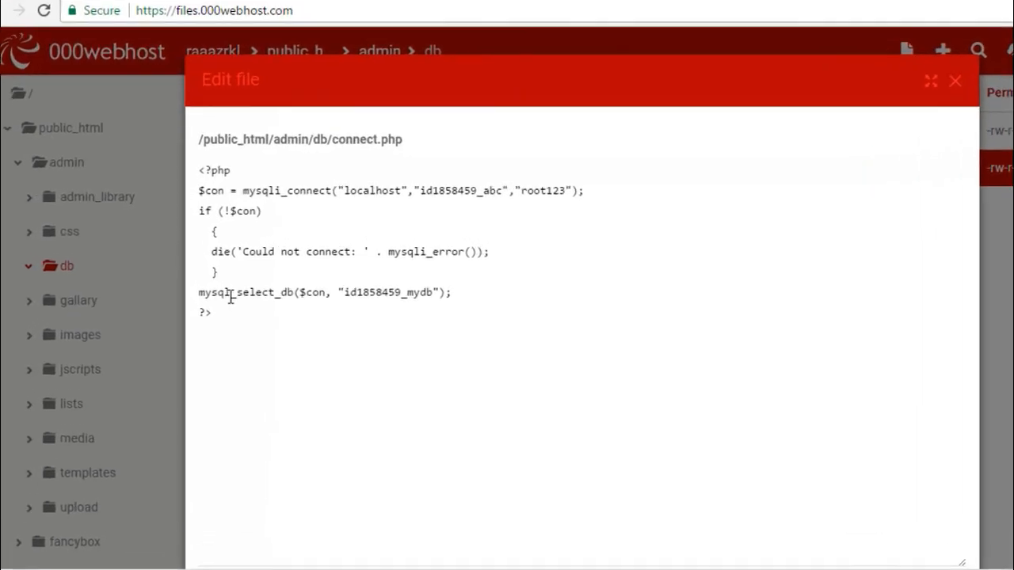
click(222, 279)
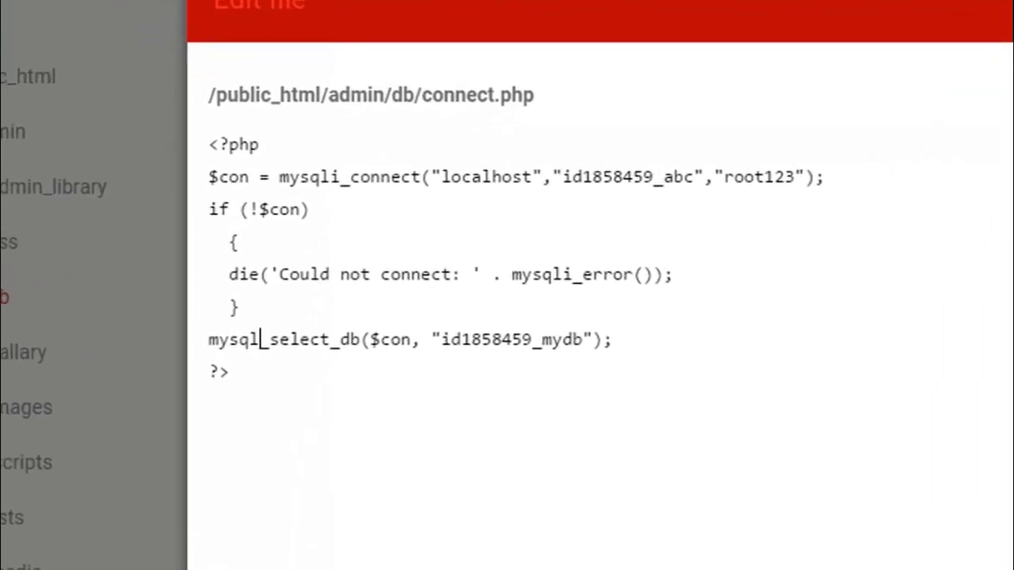
text(i)
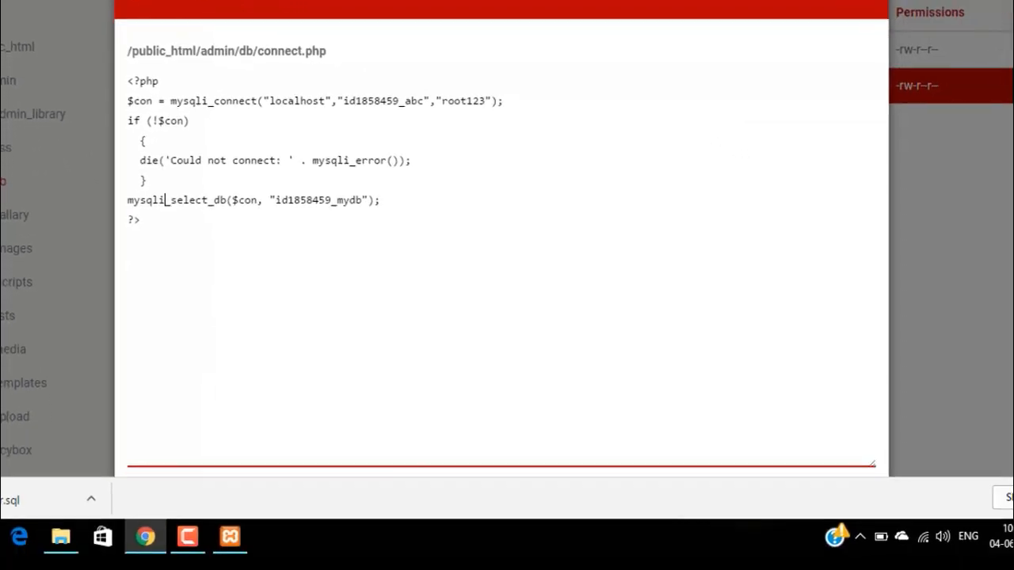
scroll(870, 392, down, 2)
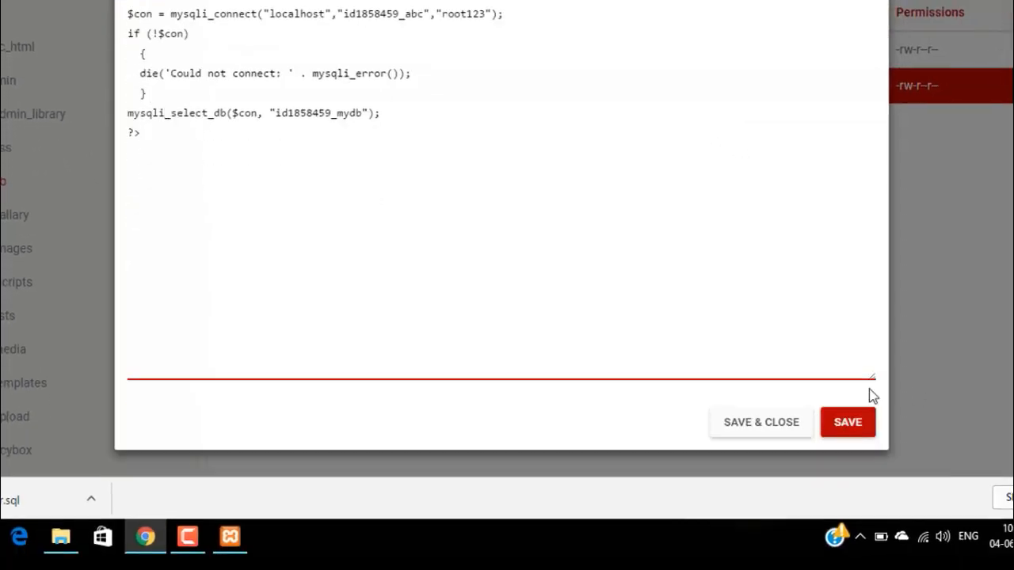
click(751, 420)
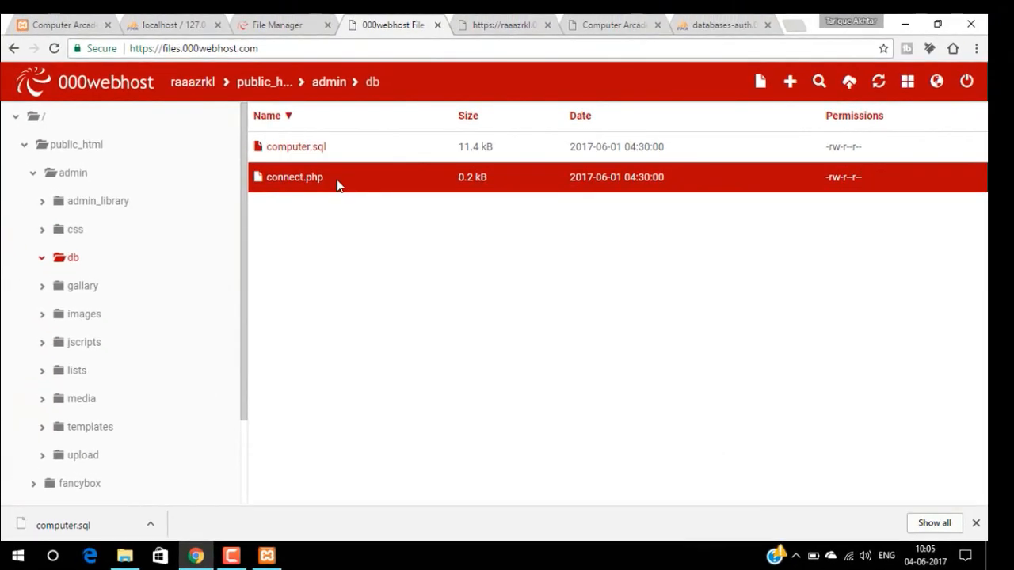
- Reload the live connect.php and confirm it now loads blank without warnings
right_click(335, 184)
click(401, 229)
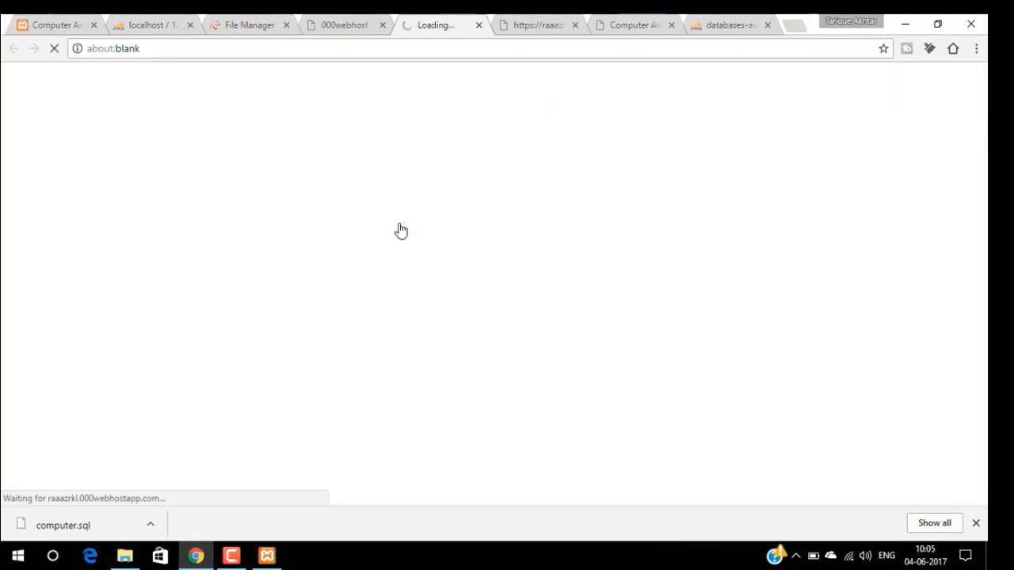
click(576, 25)
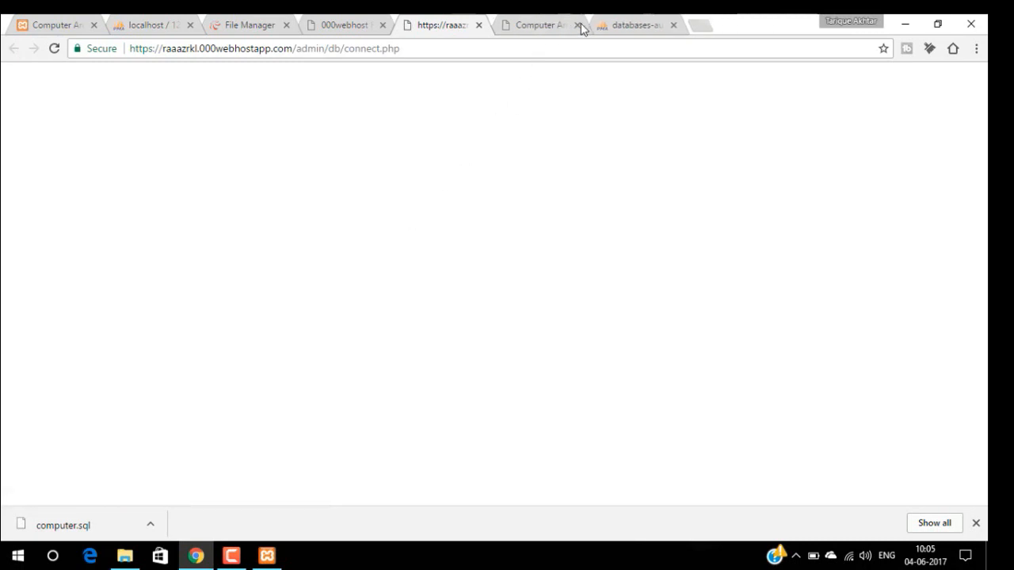
click(348, 28)
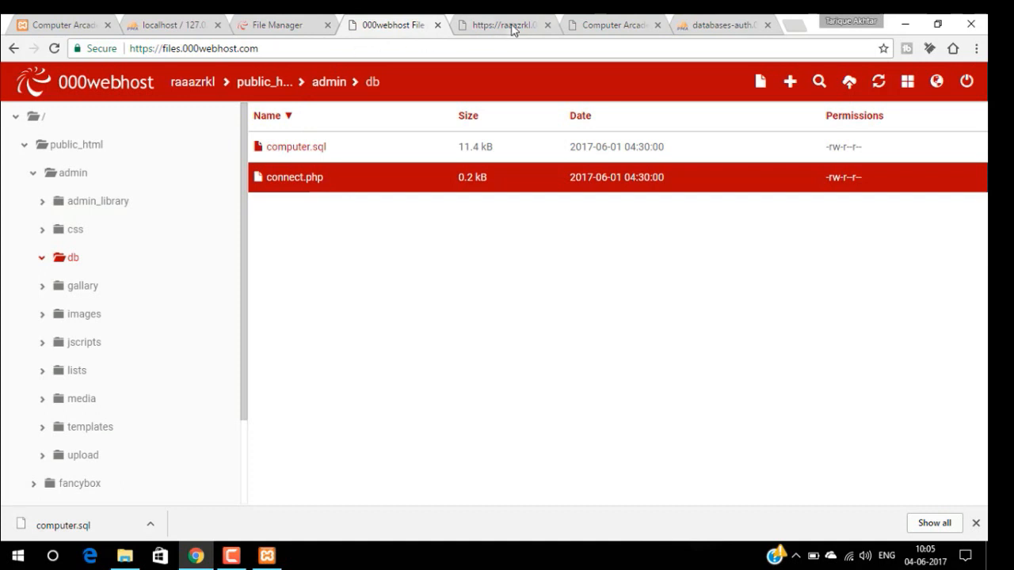
click(513, 30)
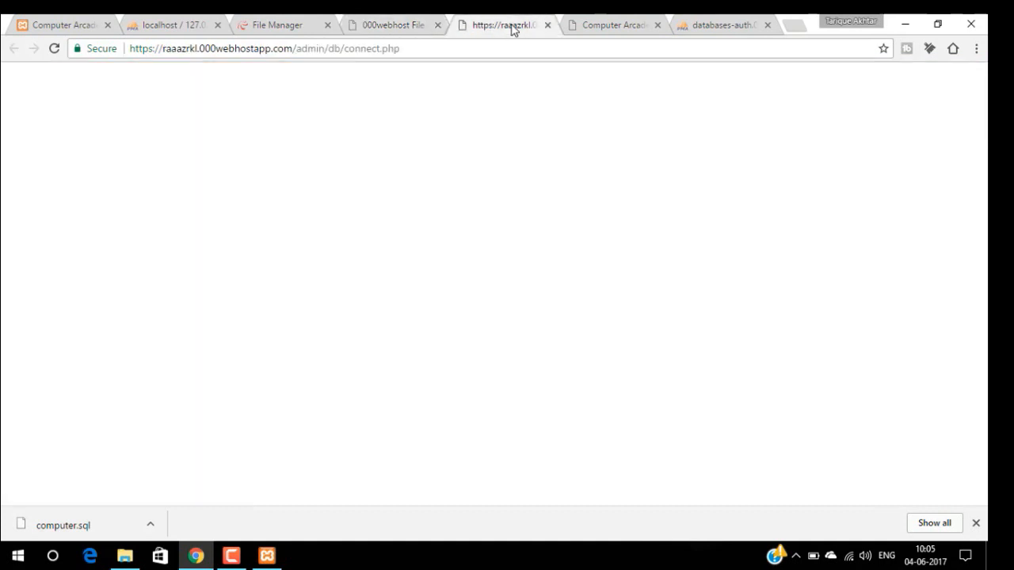
click(273, 20)
- Open the What's New page on the live Computer Arcade site
click(612, 30)
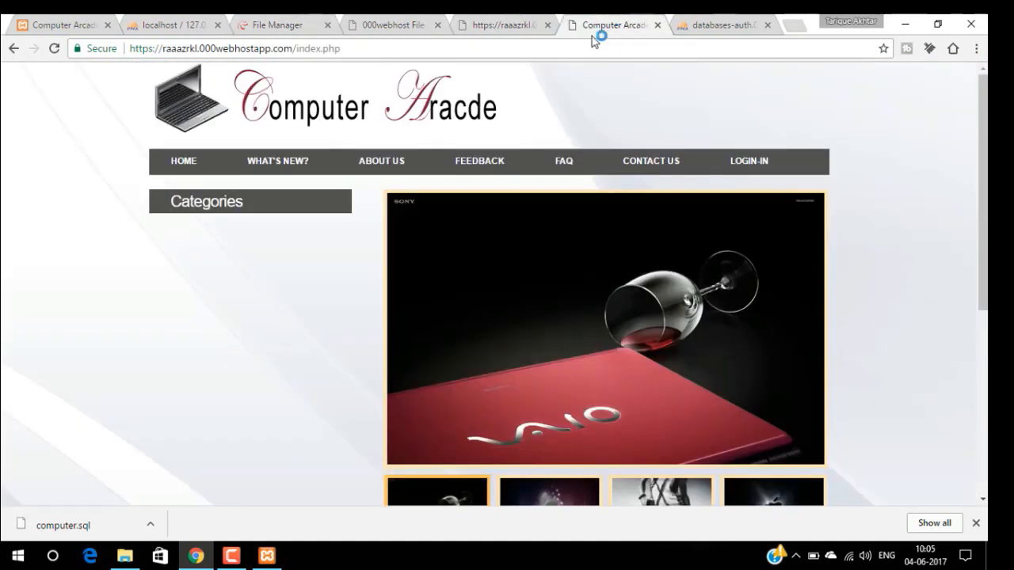
click(279, 161)
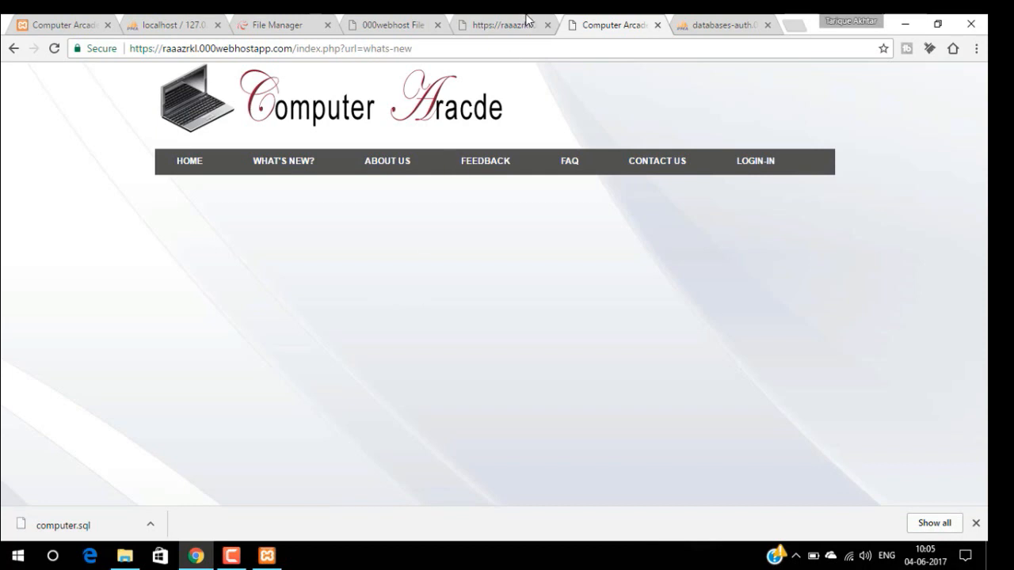
click(527, 19)
click(372, 32)
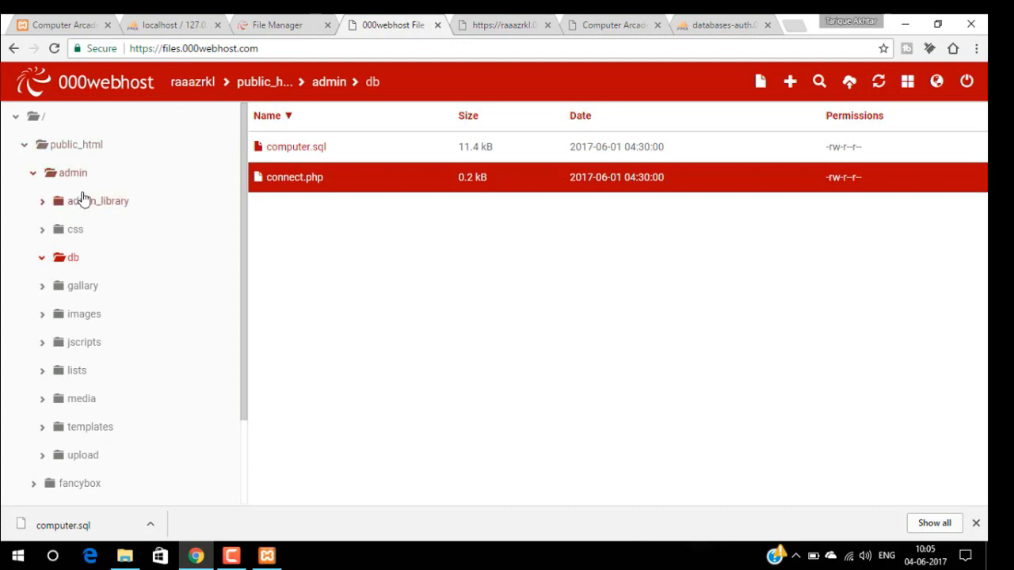
- Inspect library/whats-new.php in the editor, then view it live showing the mysql_query fatal error
click(79, 153)
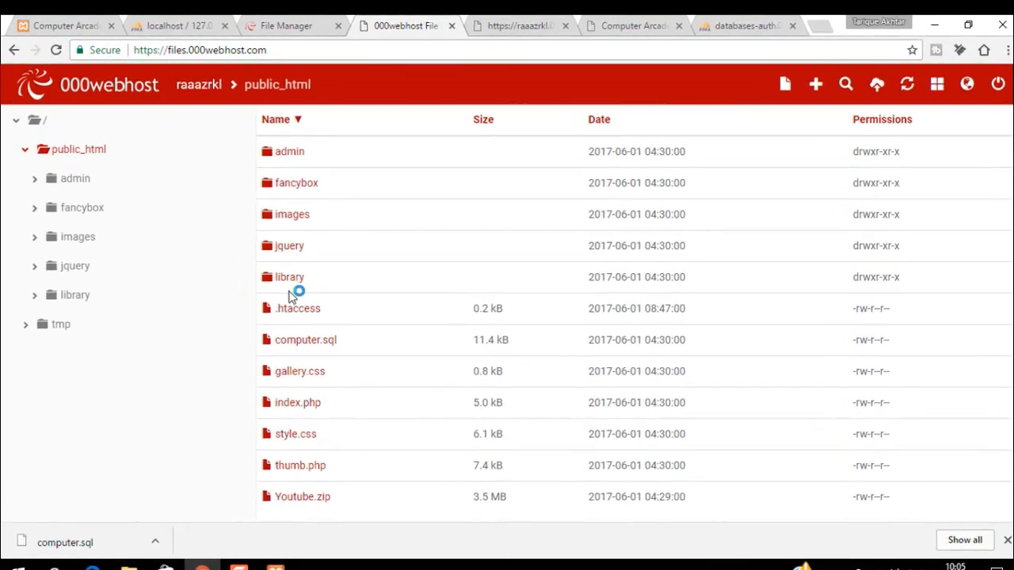
double_click(298, 282)
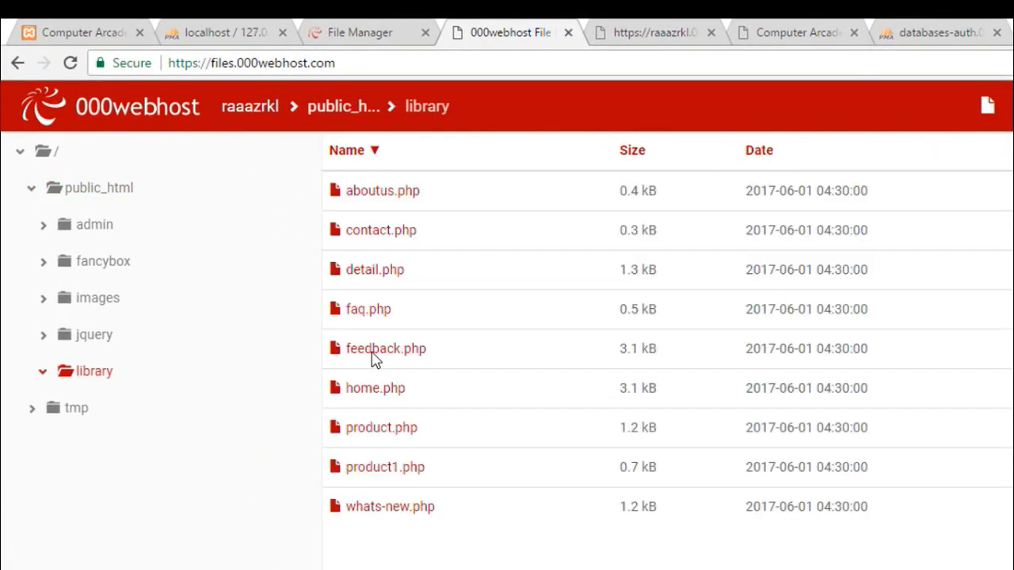
double_click(391, 511)
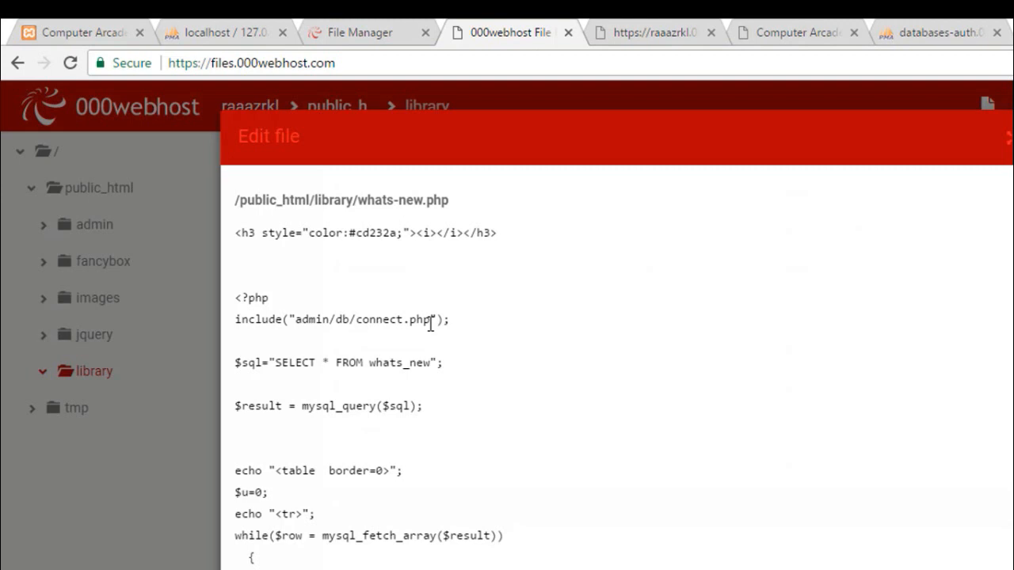
click(1010, 138)
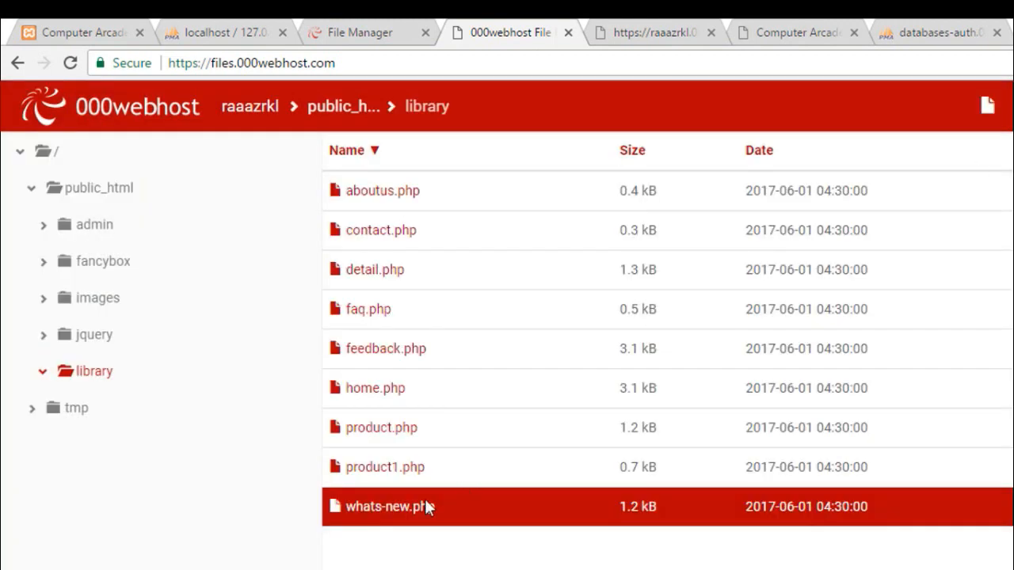
right_click(406, 515)
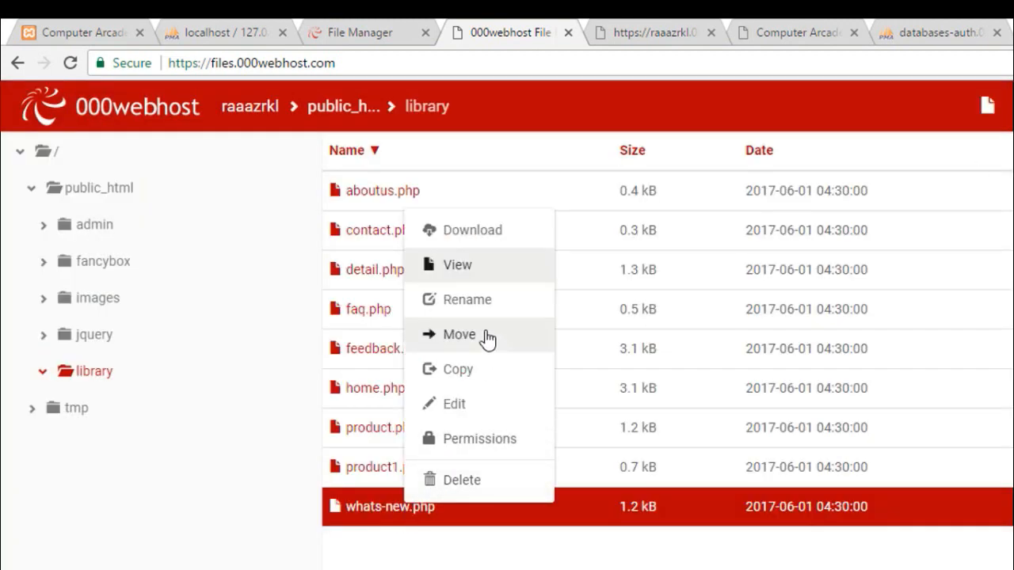
click(483, 268)
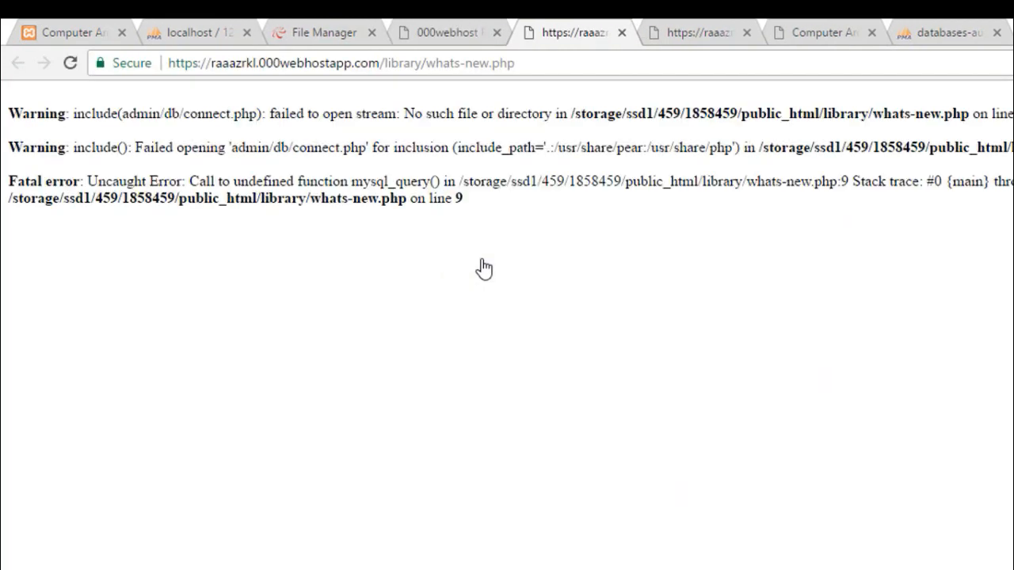
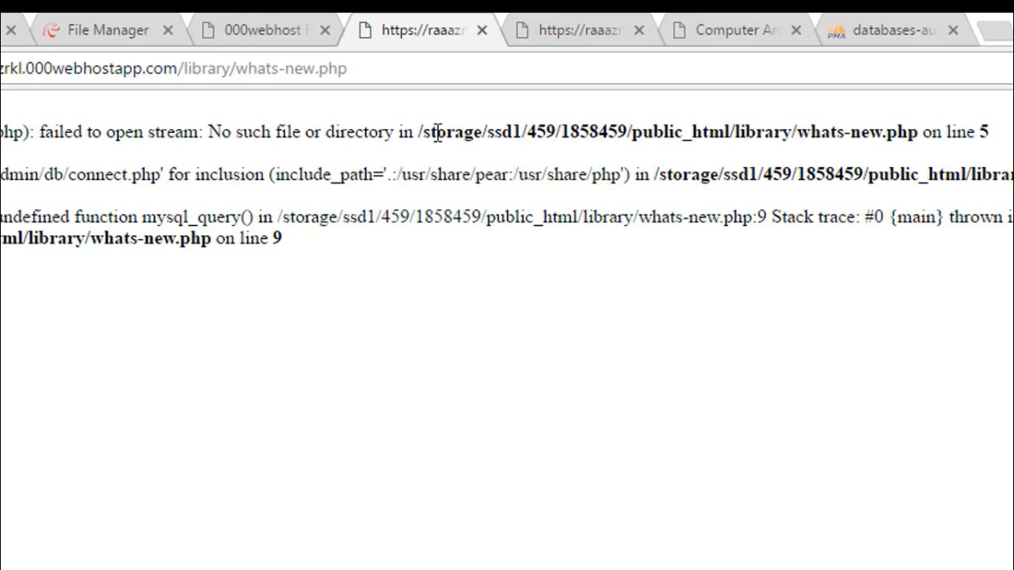
- Copy the /storage/ssd1/459/1858459/public_html path from the PHP warning and return to the File Manager
drag(419, 132, 736, 126)
key(ctrl+c)
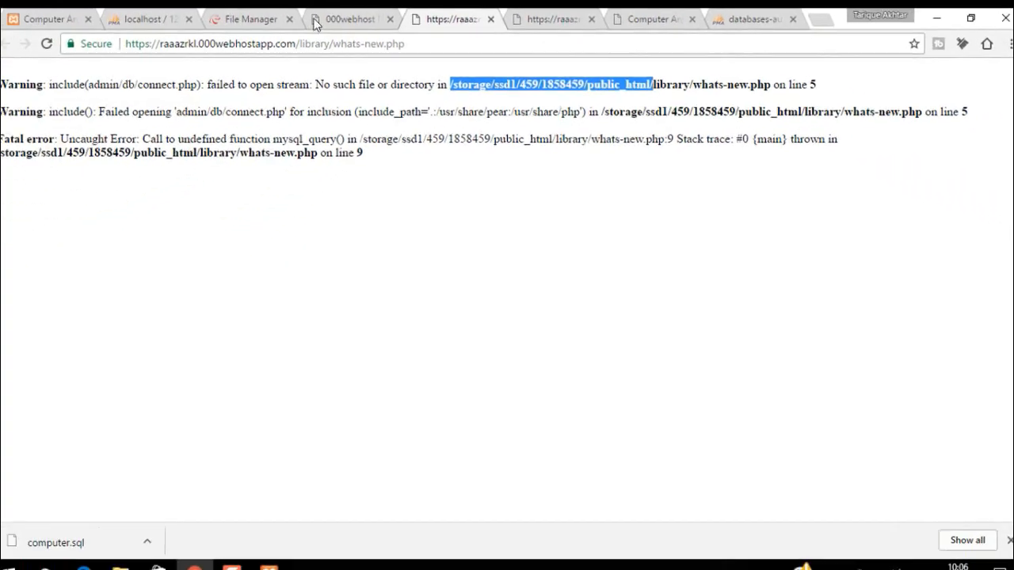
click(316, 22)
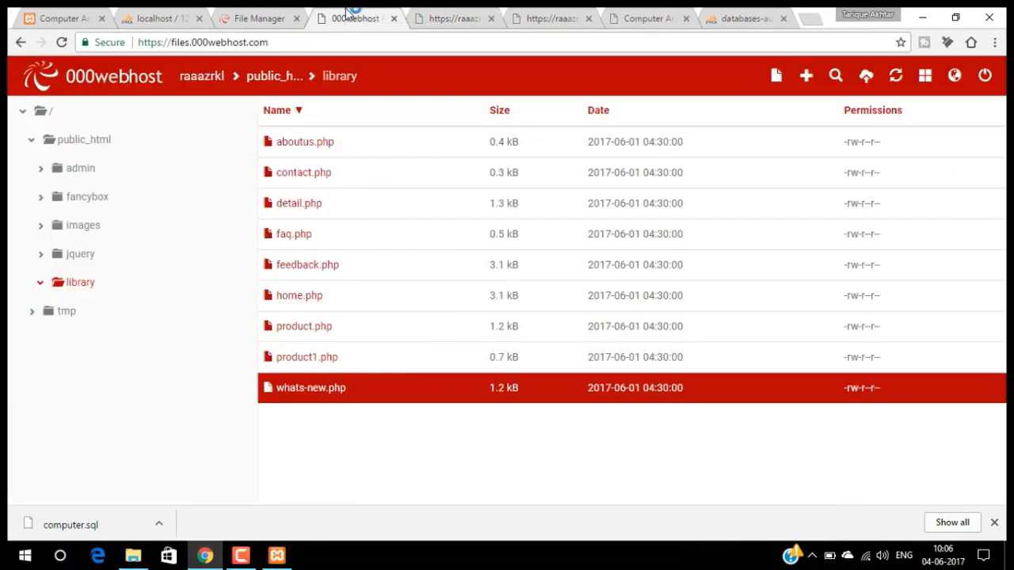
- Prefix whats-new.php's admin/db/connect.php include with the absolute public_html path and save
double_click(319, 400)
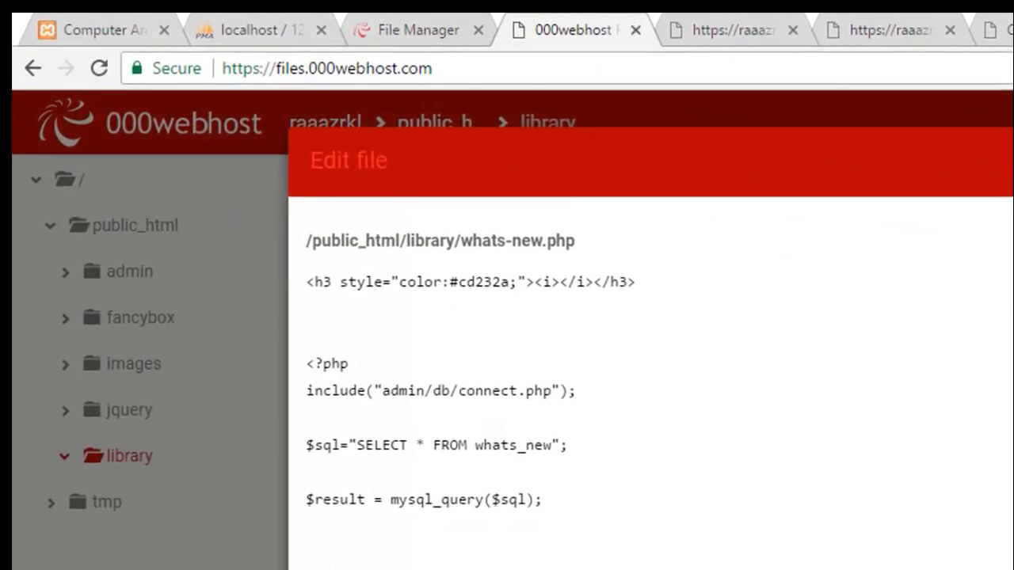
scroll(650, 397, down, 8)
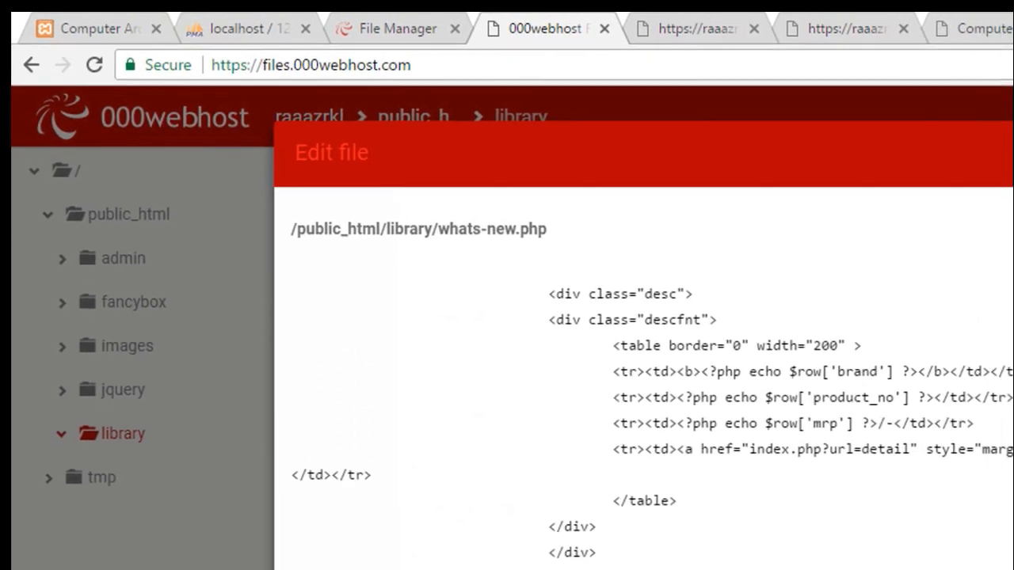
drag(1011, 406, 973, 208)
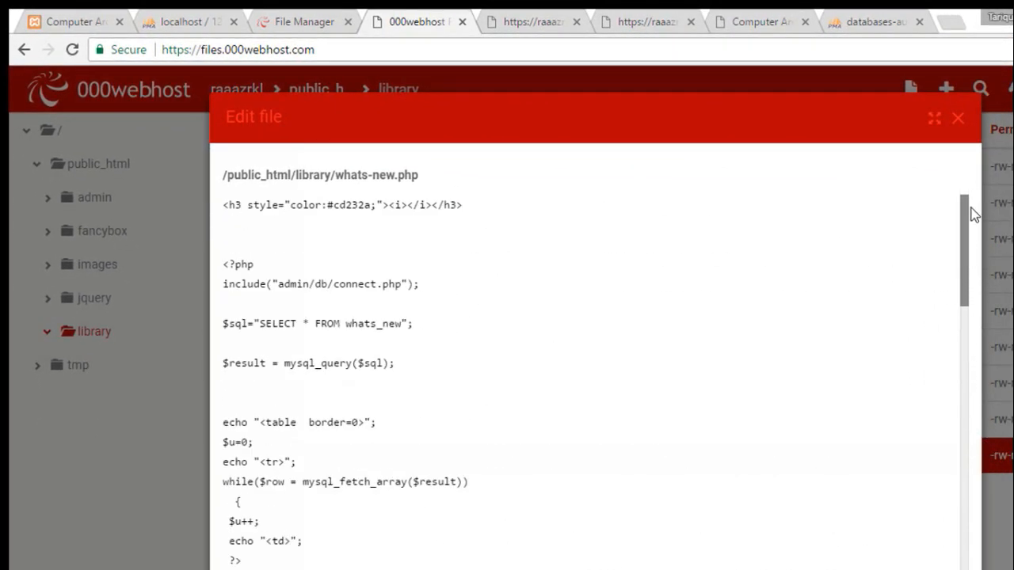
click(960, 123)
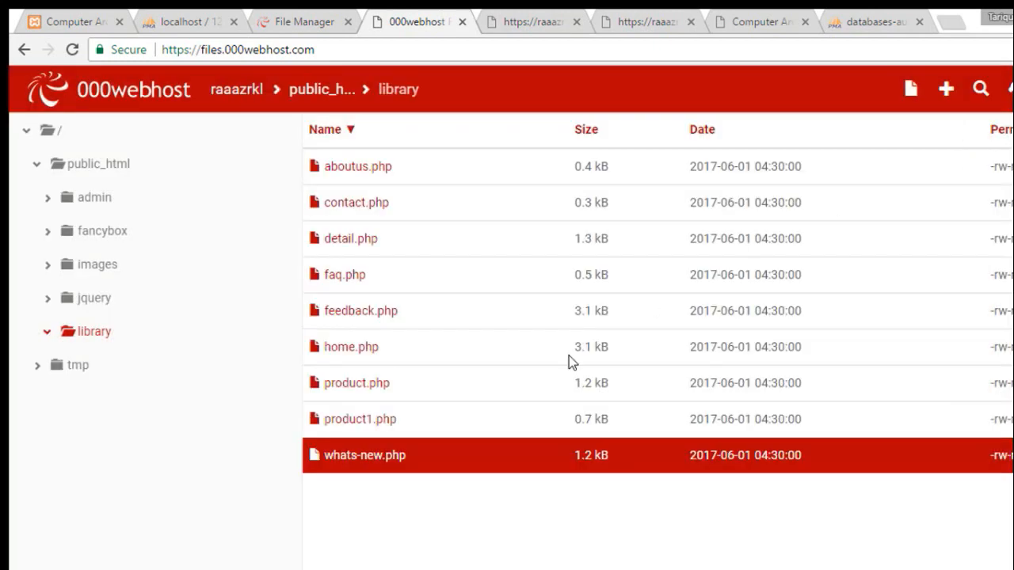
double_click(359, 466)
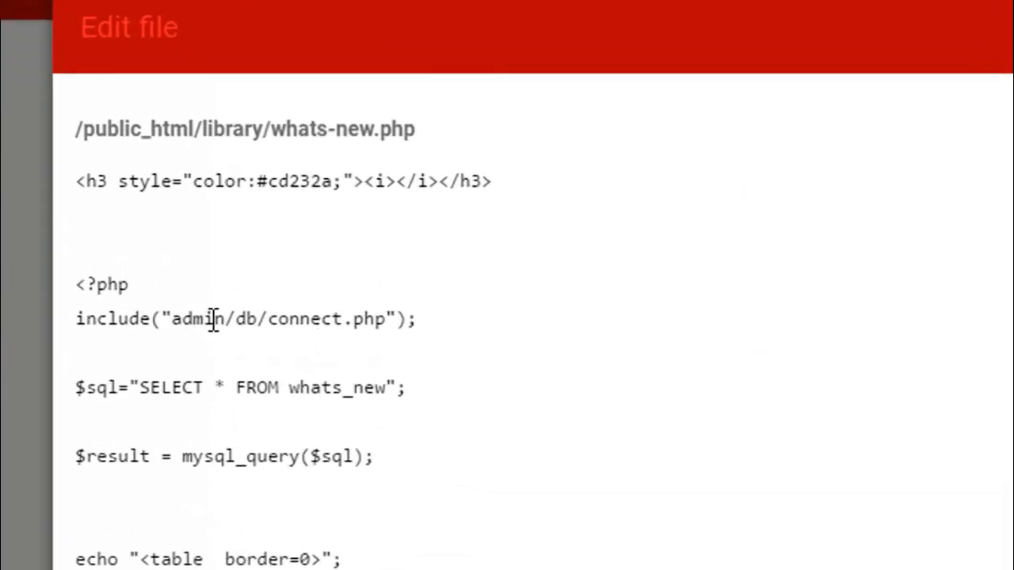
click(172, 317)
key(ctrl+v)
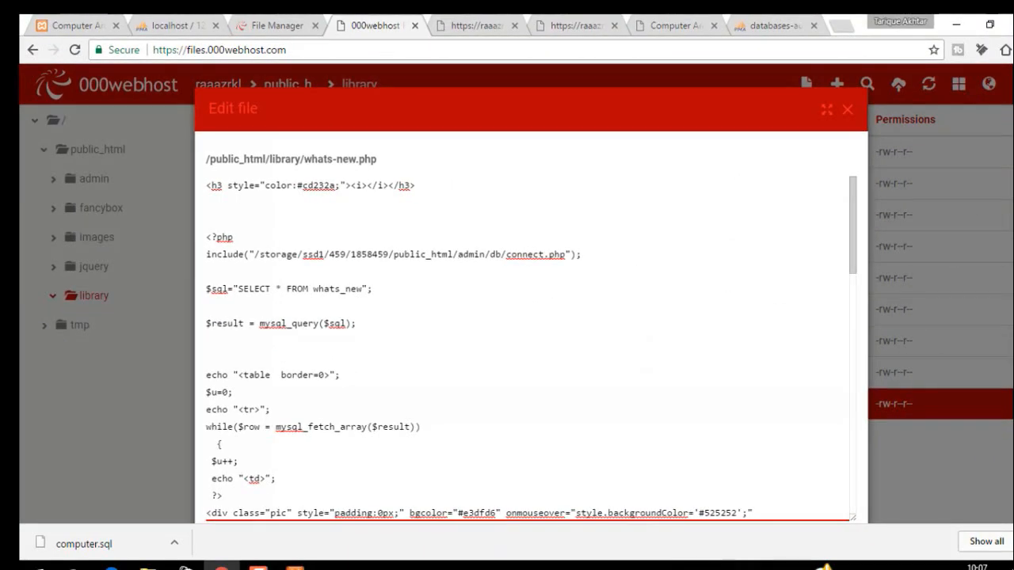
scroll(565, 317, down, 1)
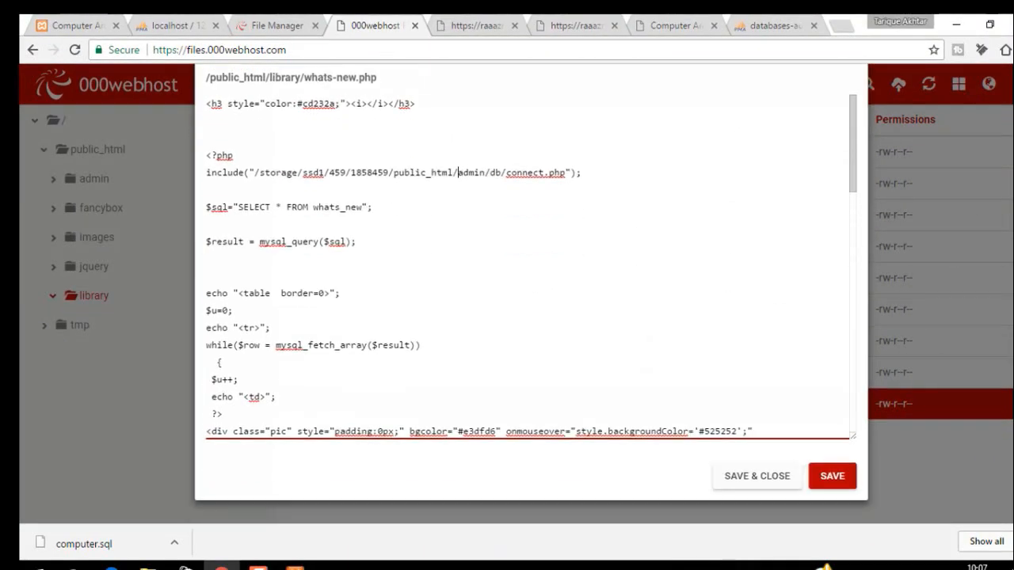
click(767, 475)
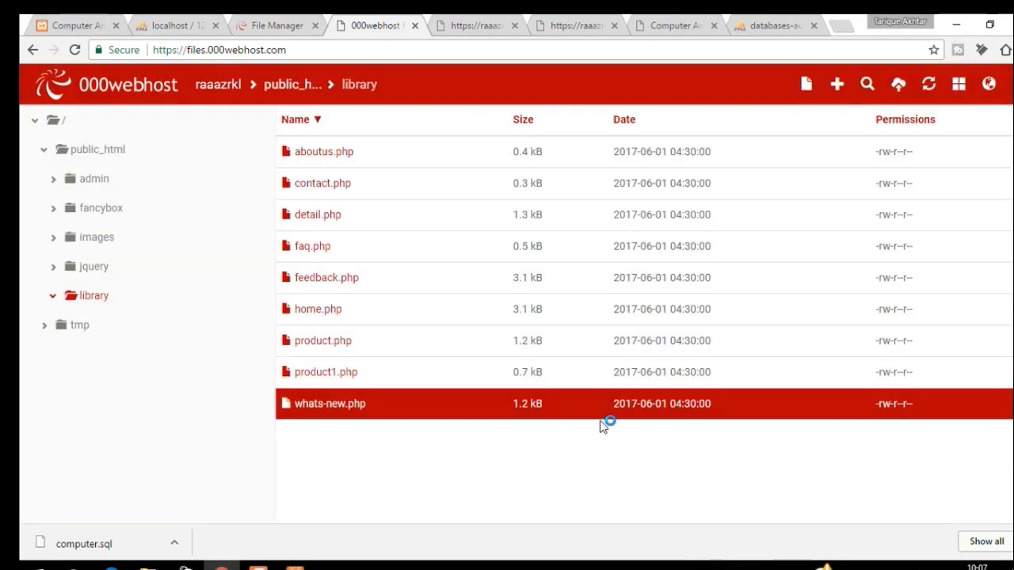
- View whats-new.php live to confirm the undefined mysql_query() error persists
right_click(432, 398)
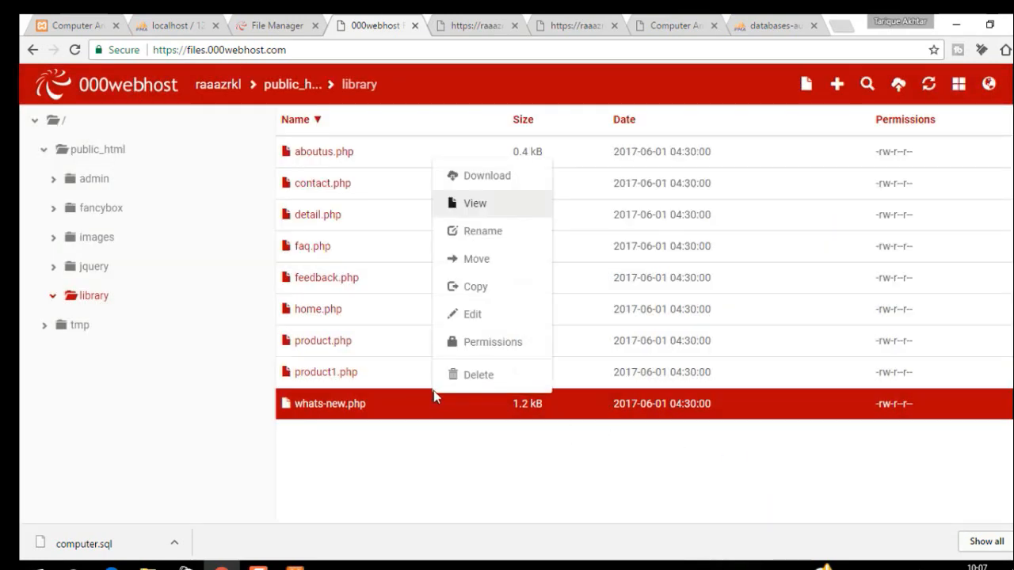
click(484, 205)
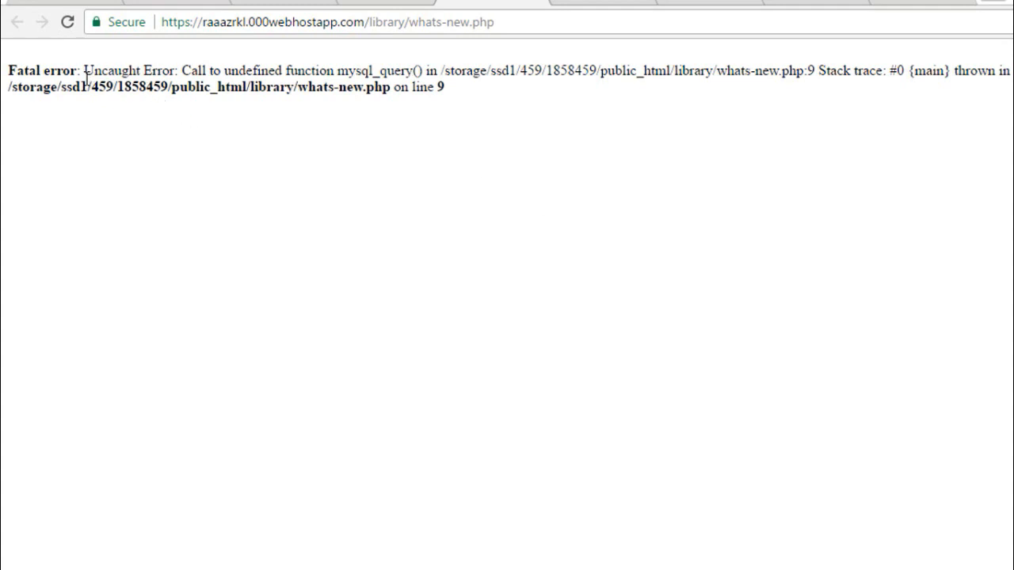
drag(83, 68, 290, 73)
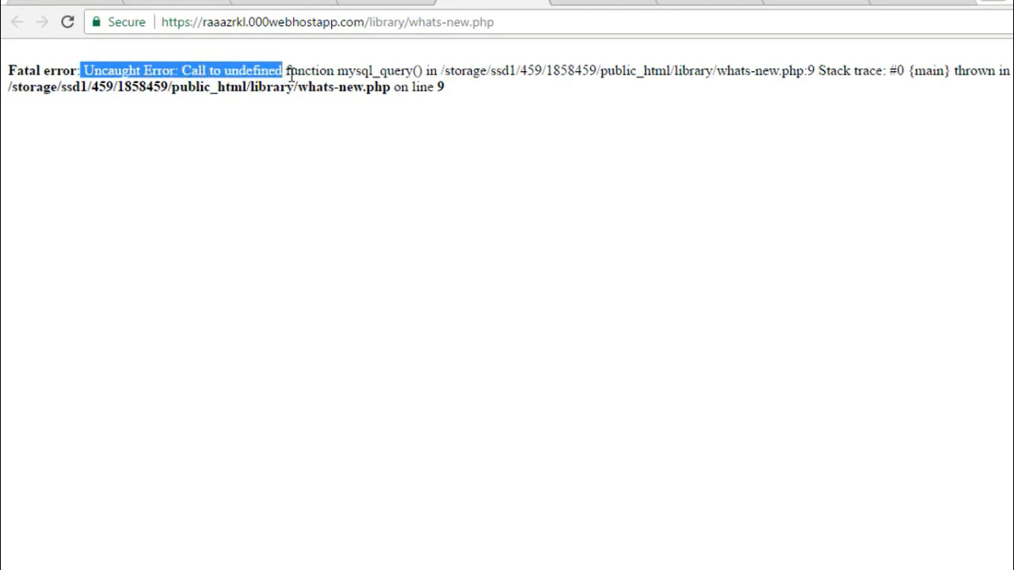
click(373, 1)
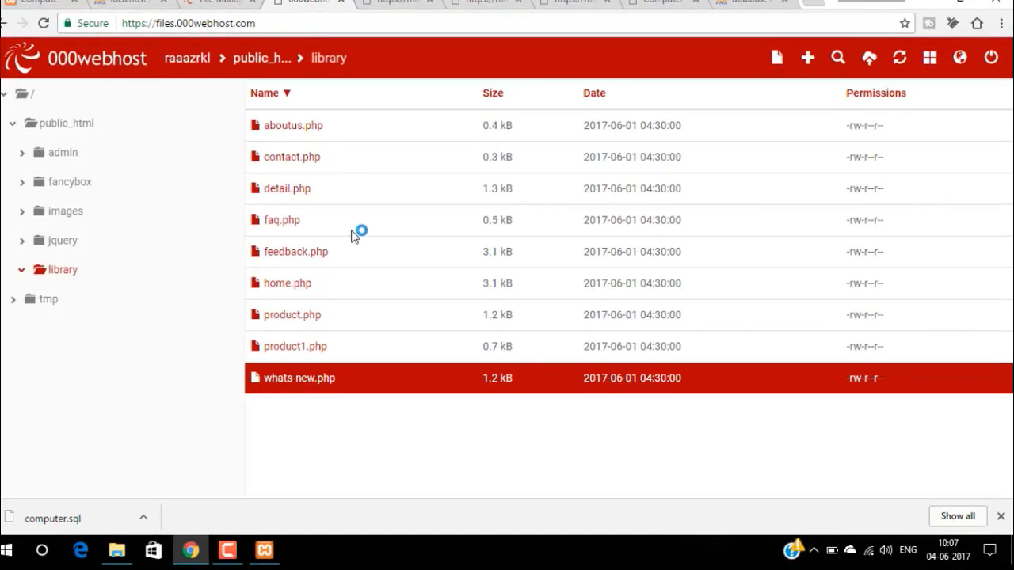
- Change whats-new.php's mysql_query call to mysqli_query($con, $sql)
double_click(288, 389)
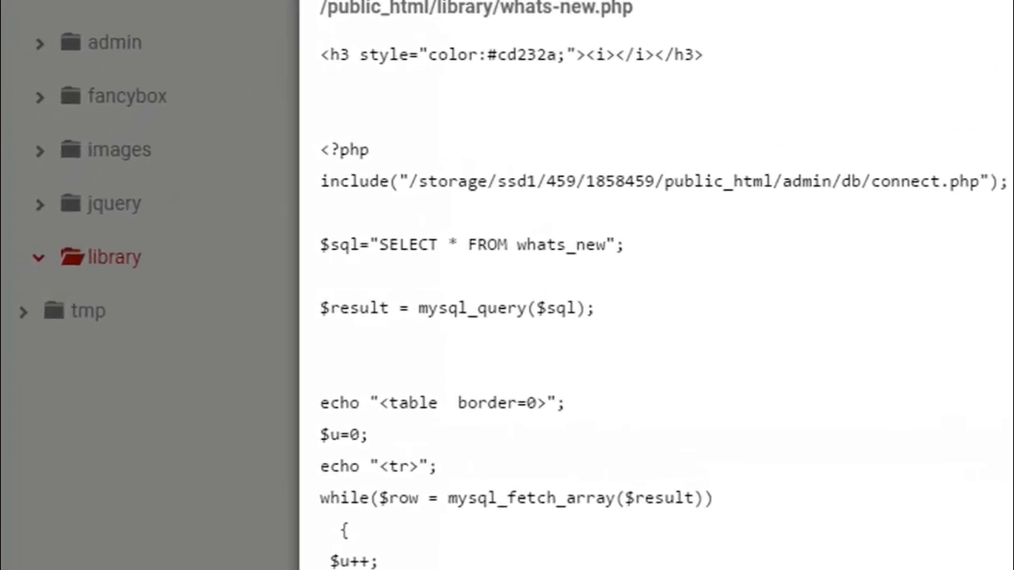
scroll(749, 234, down, 3)
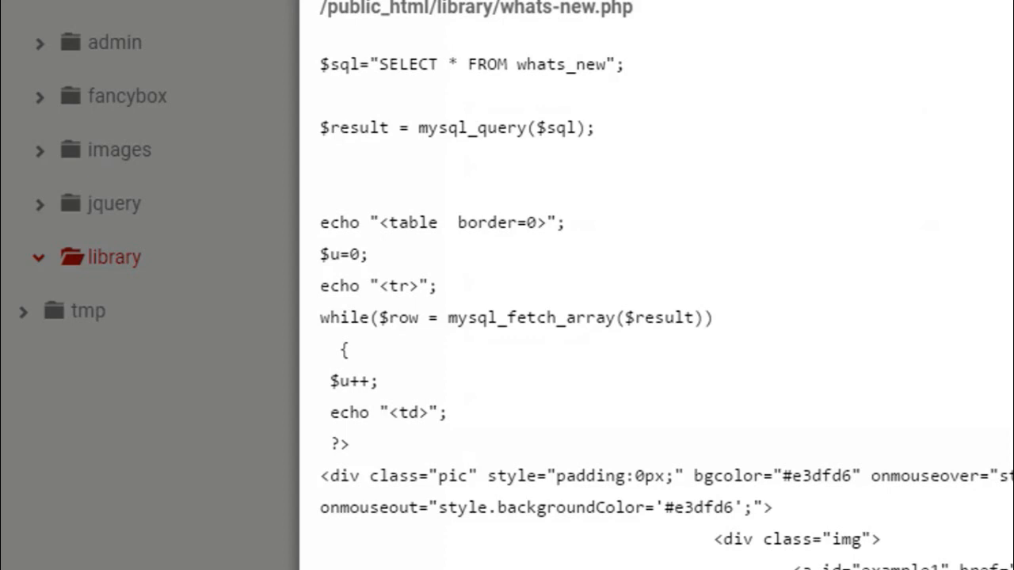
click(466, 136)
text(i)
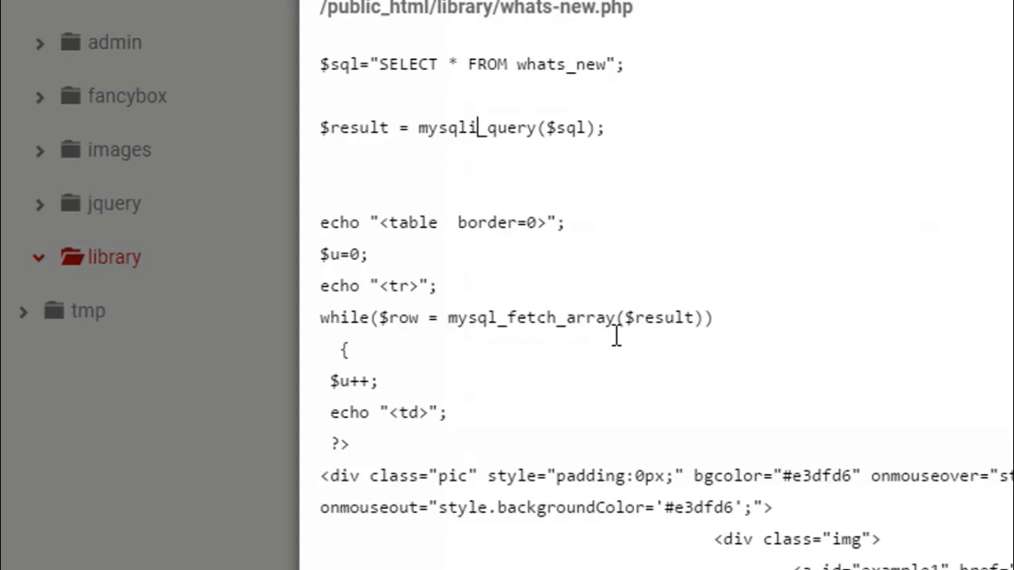
key(Right)
key(Right)
key(Right)
key(Right)
key(Right)
key(Right)
key(Right)
text($)
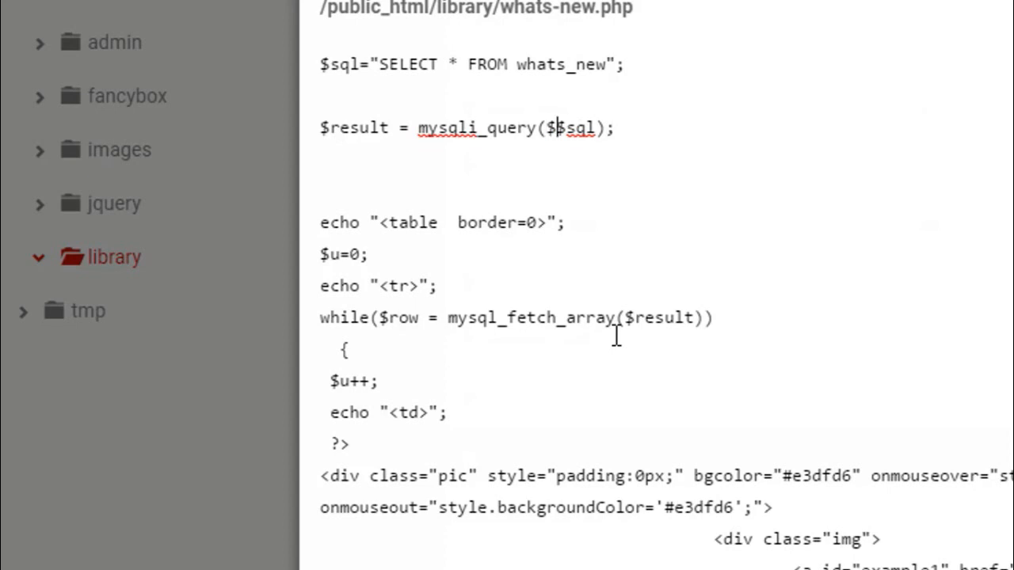
text(con,)
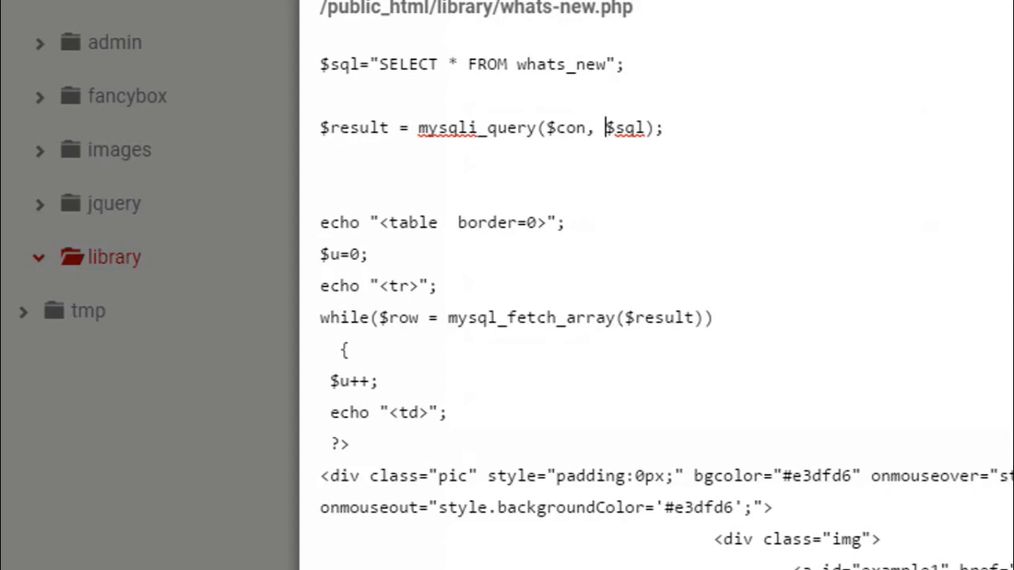
- Change mysql_fetch_array to mysqli_fetch_array and save whats-new.php
click(498, 318)
text(i)
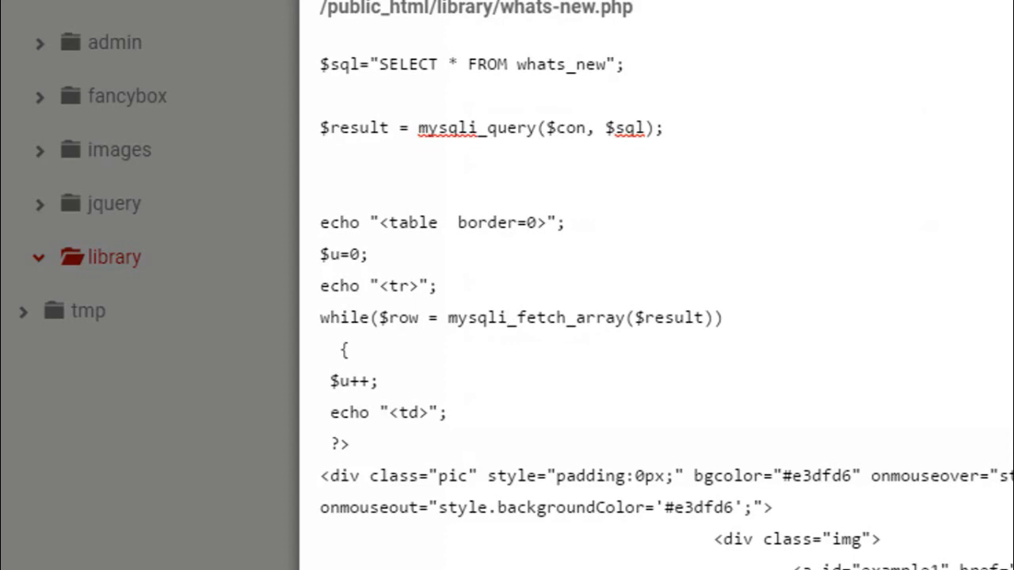
scroll(666, 309, down, 5)
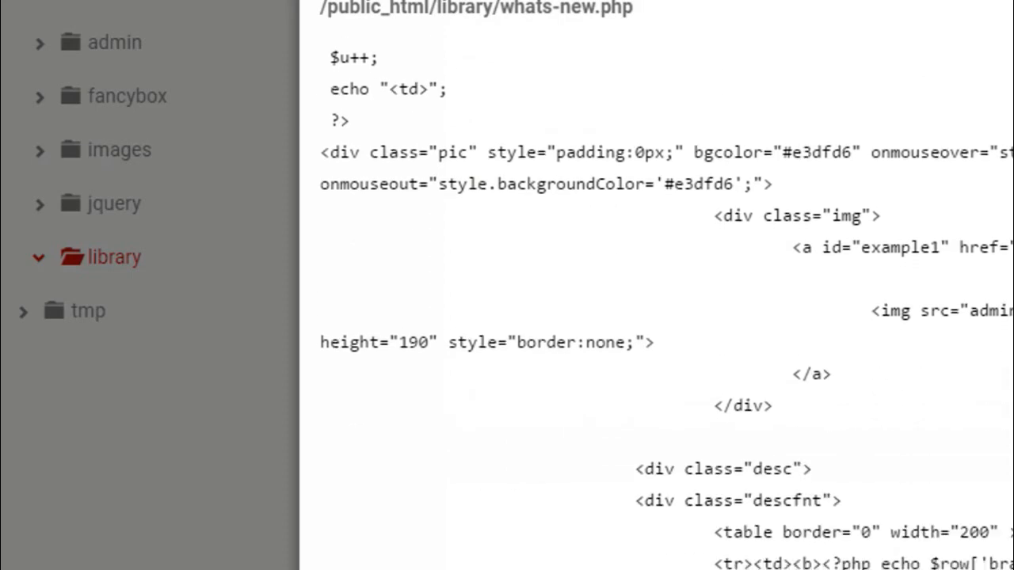
scroll(666, 301, down, 3)
scroll(666, 301, up, 3)
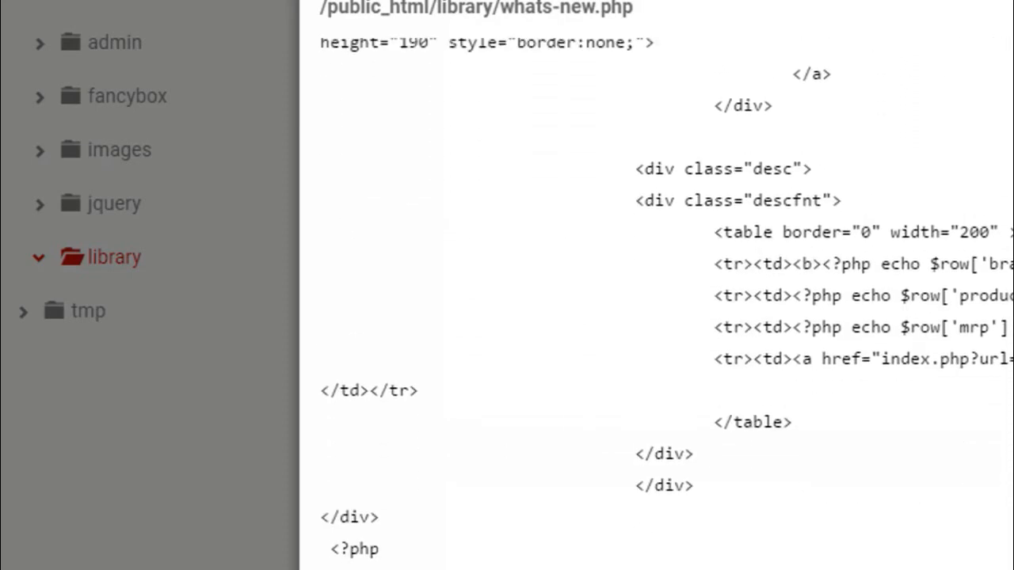
scroll(665, 301, up, 5)
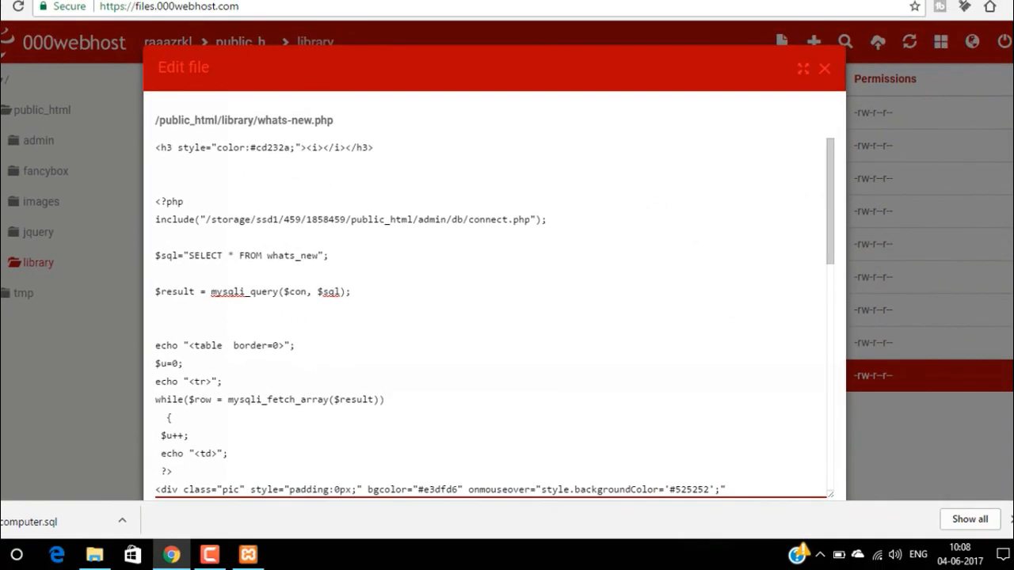
scroll(263, 314, down, 2)
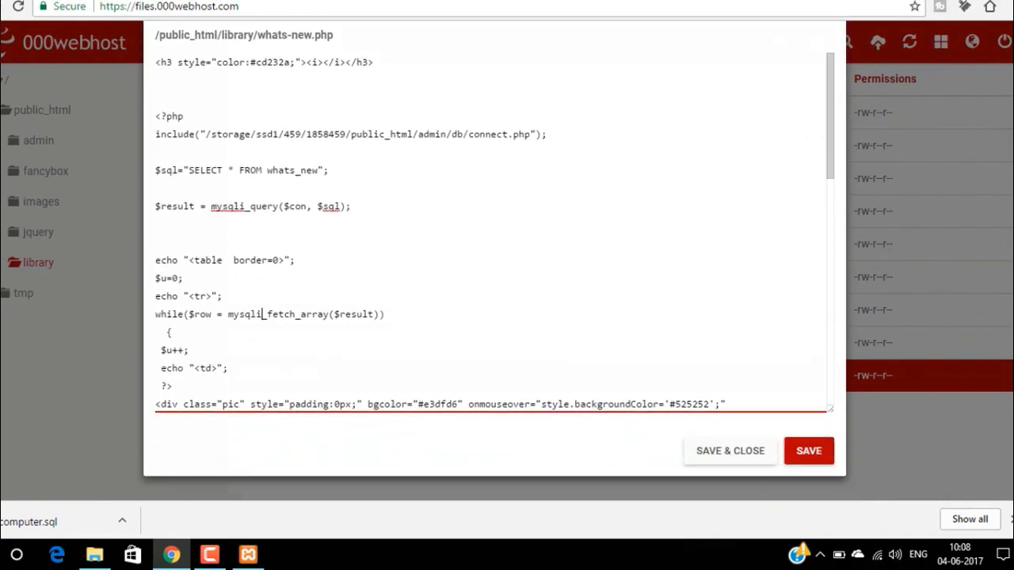
click(715, 458)
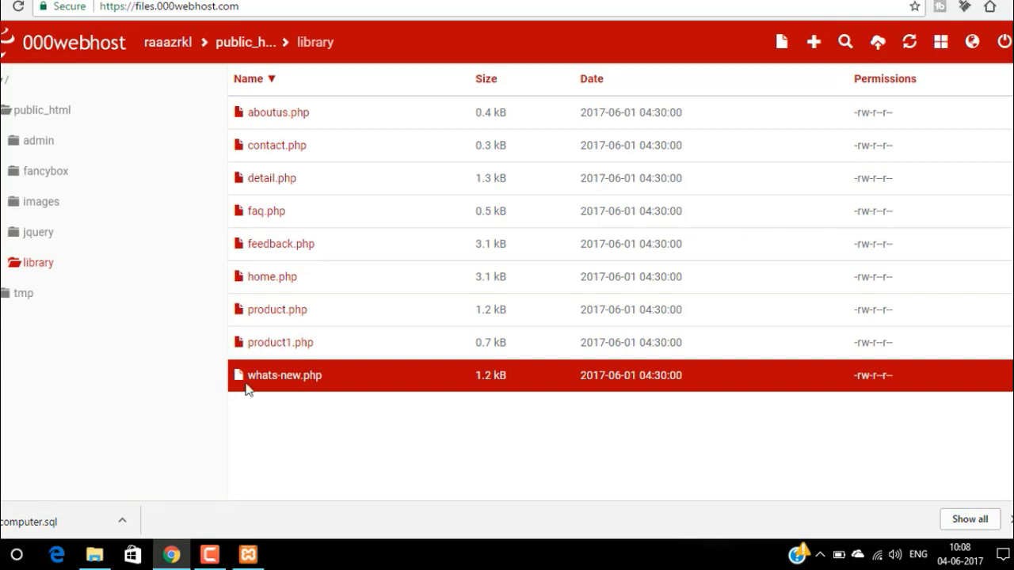
- View the updated whats-new.php live and compare it against the earlier error pages
right_click(254, 376)
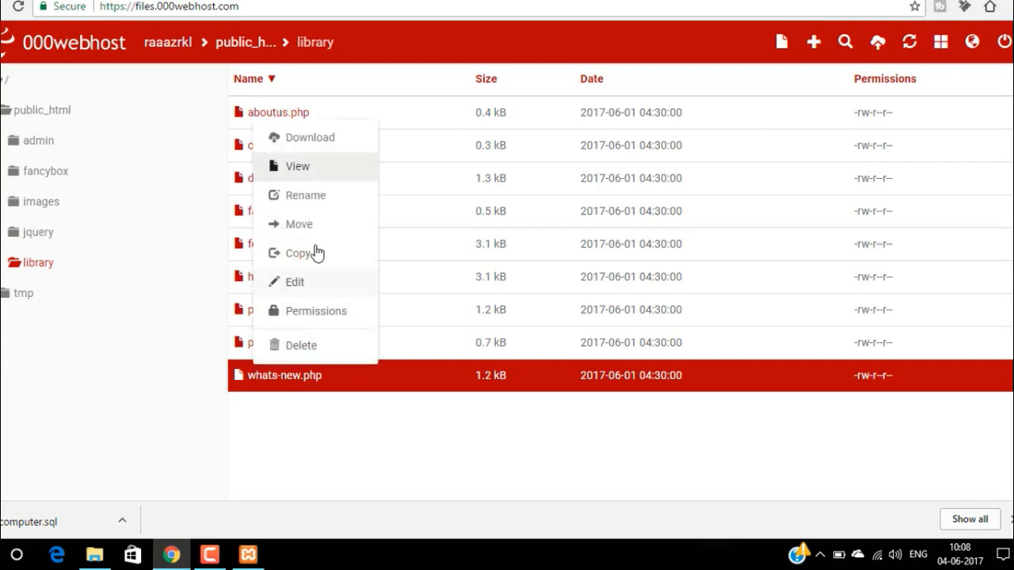
click(324, 176)
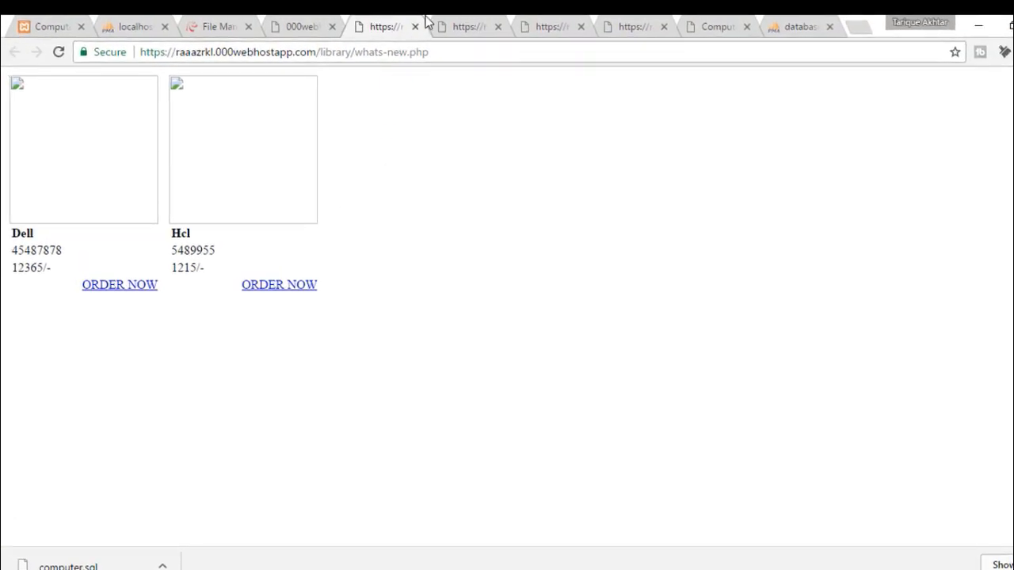
click(416, 27)
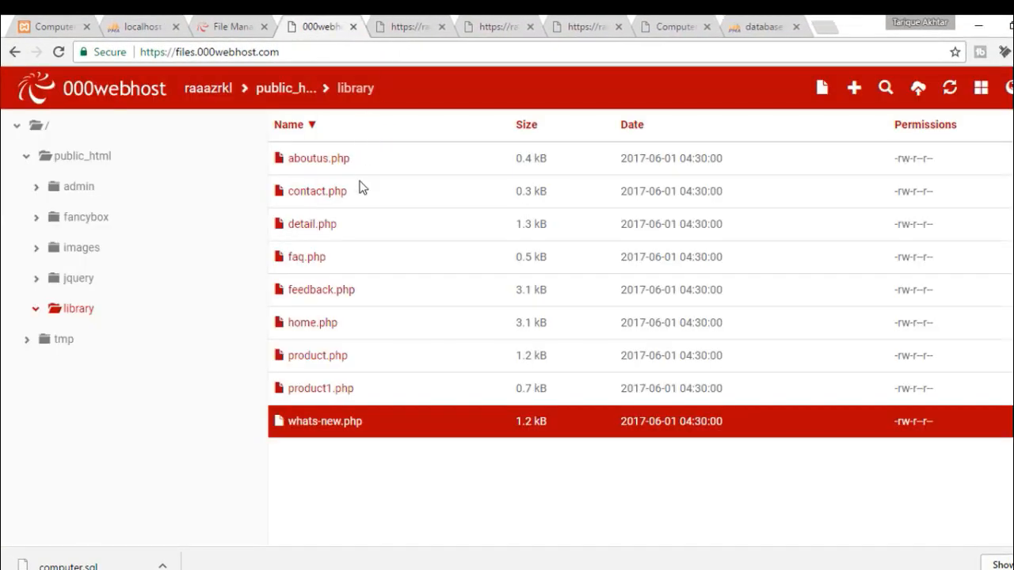
click(422, 25)
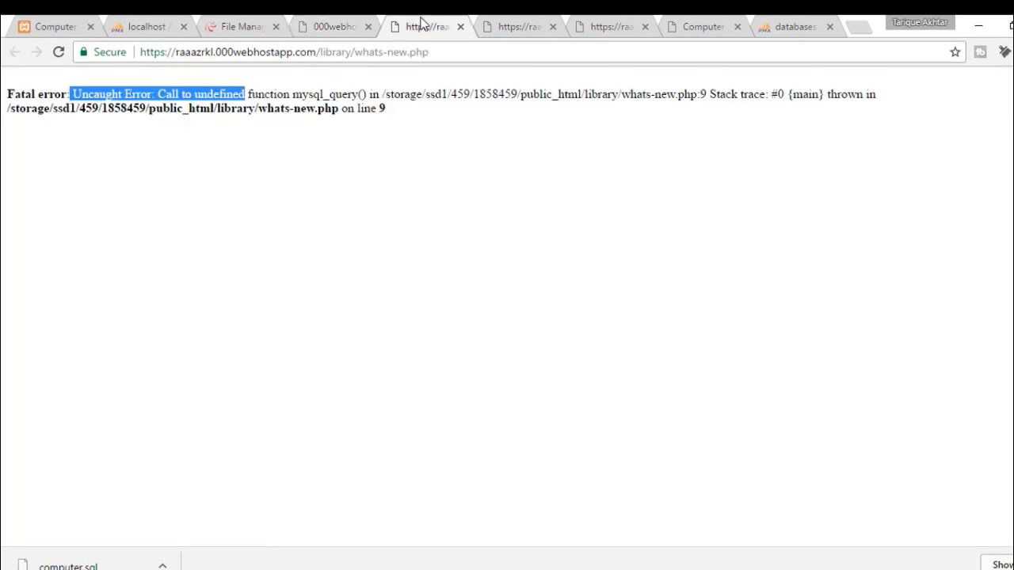
click(508, 28)
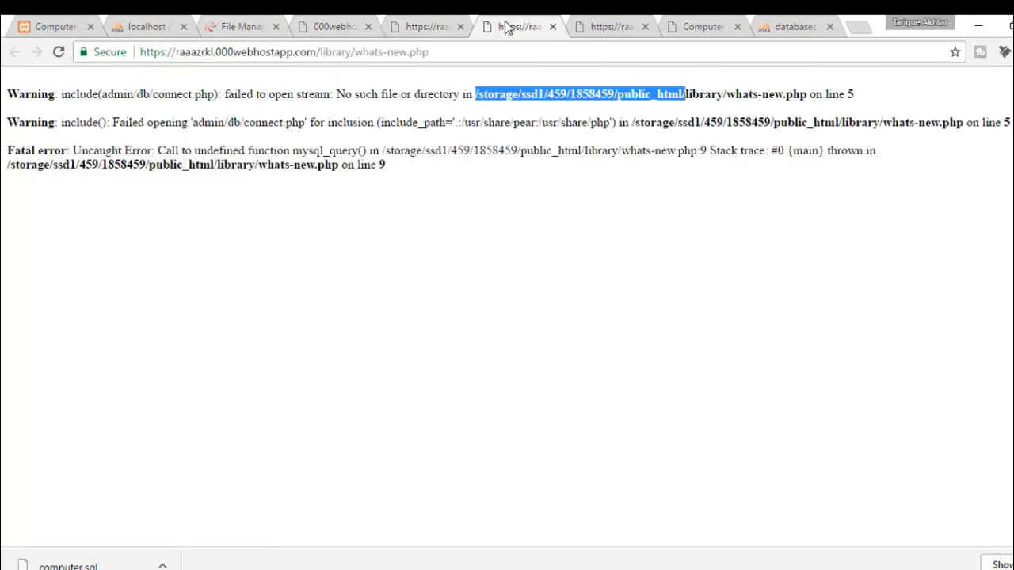
click(441, 30)
click(237, 29)
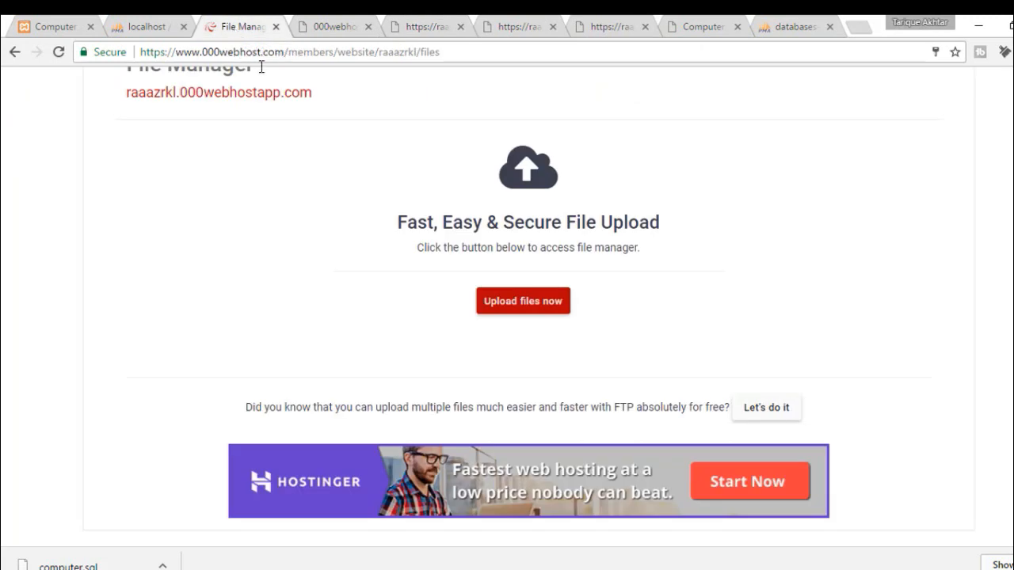
click(519, 28)
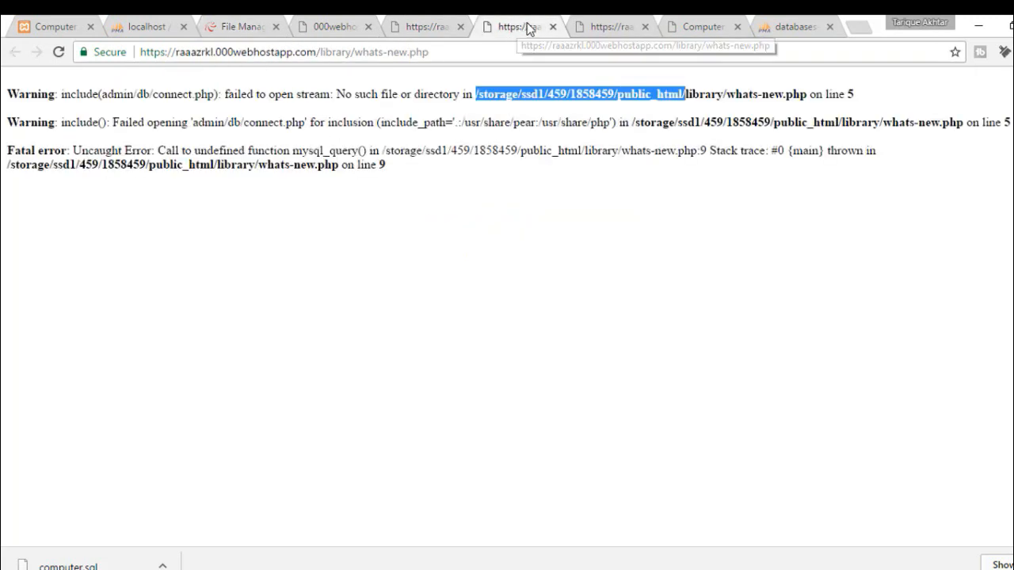
- Load the live site's What's New page, now listing Dell and Hcl products with prices
click(598, 27)
click(703, 29)
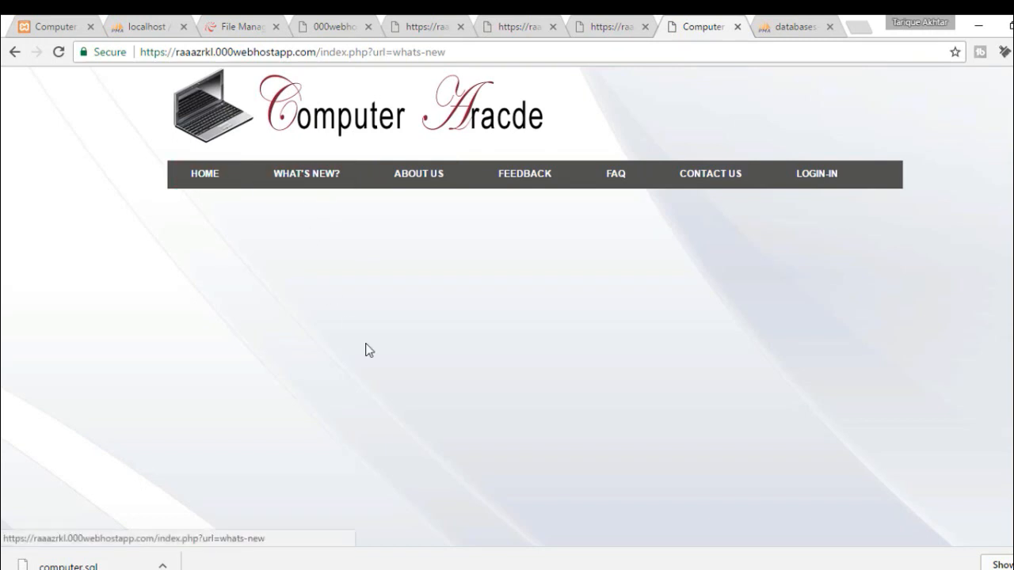
click(313, 188)
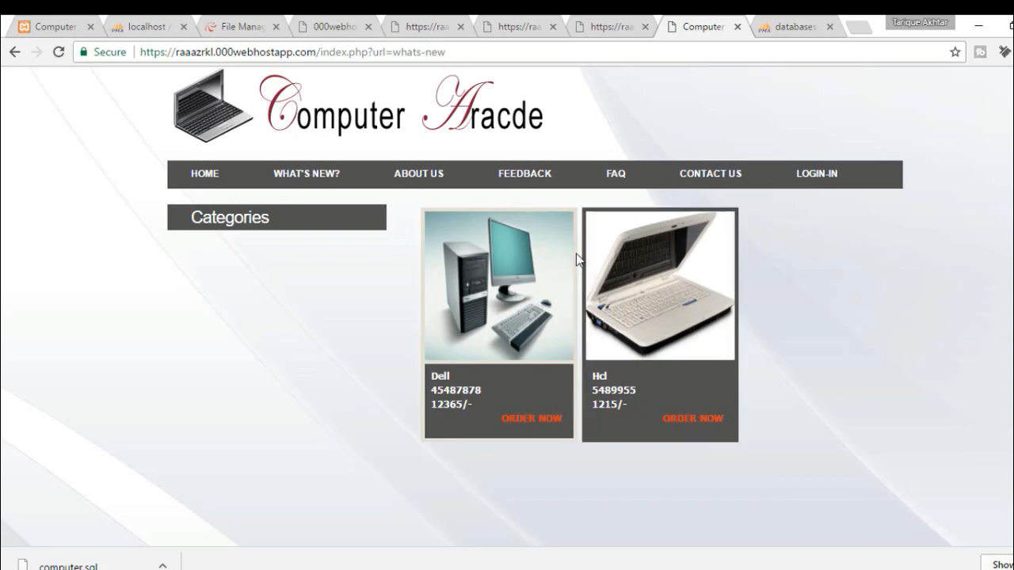
- Compare the live About Us page with the localhost copy's About Us page
click(414, 180)
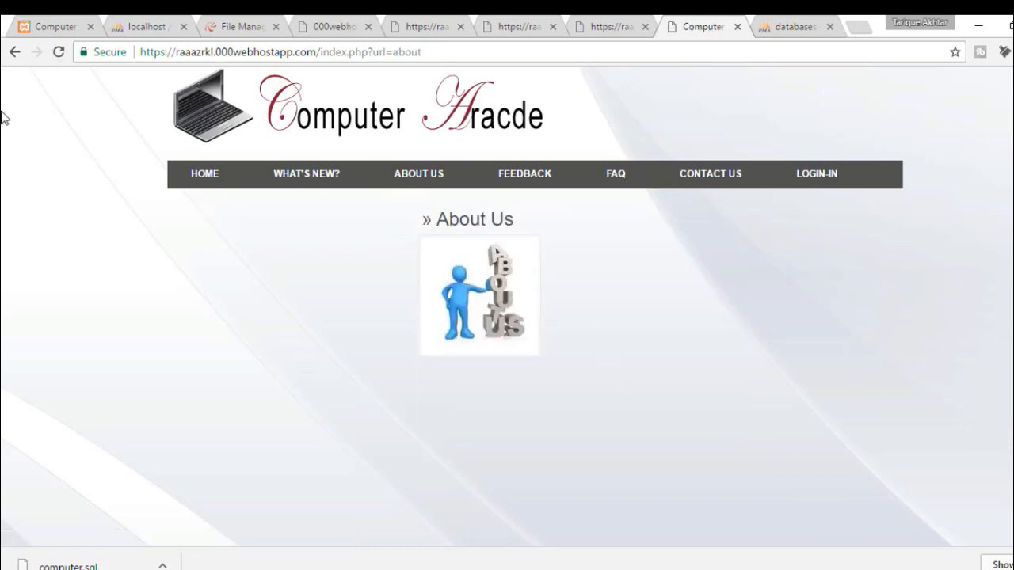
click(62, 27)
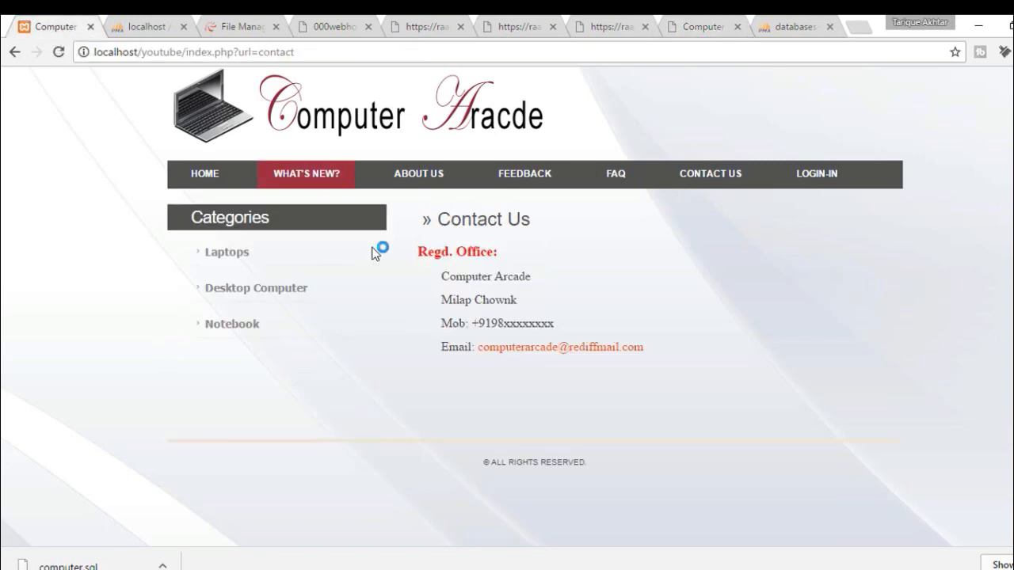
click(409, 175)
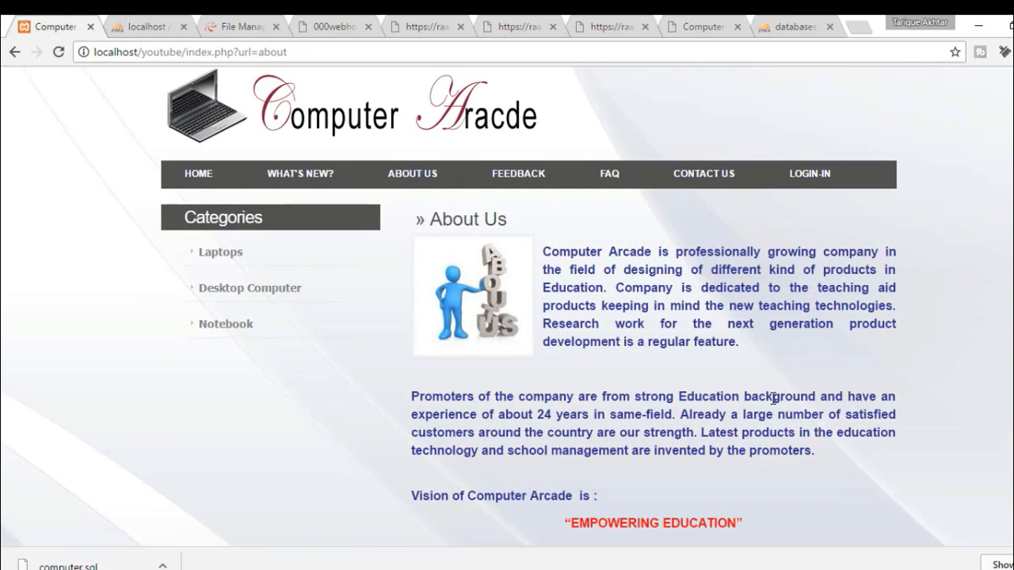
scroll(602, 91, down, 2)
scroll(602, 91, up, 2)
- Close the connect.php and whats-new.php warnings tabs and return to the library folder
click(617, 34)
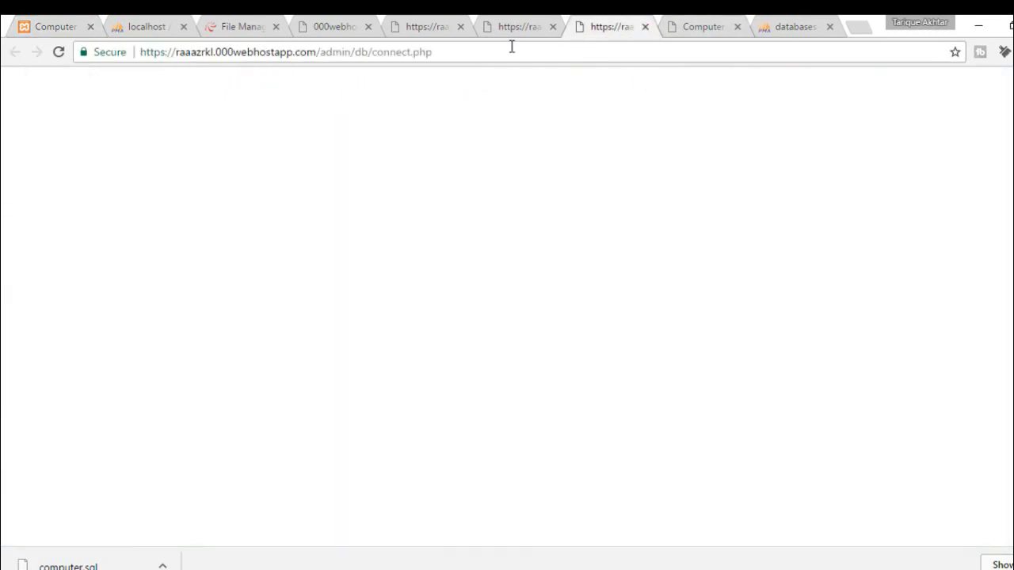
click(645, 27)
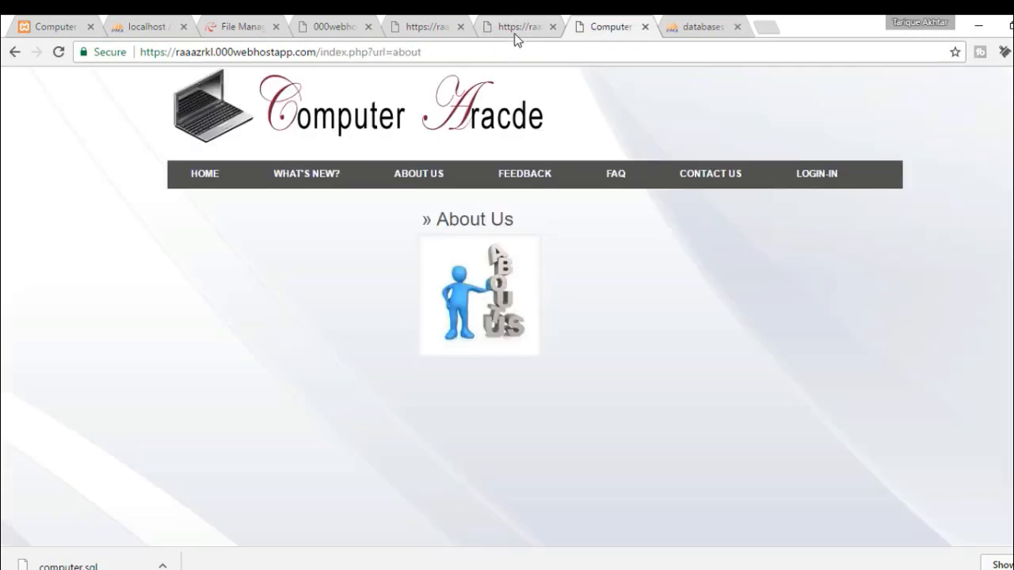
click(514, 33)
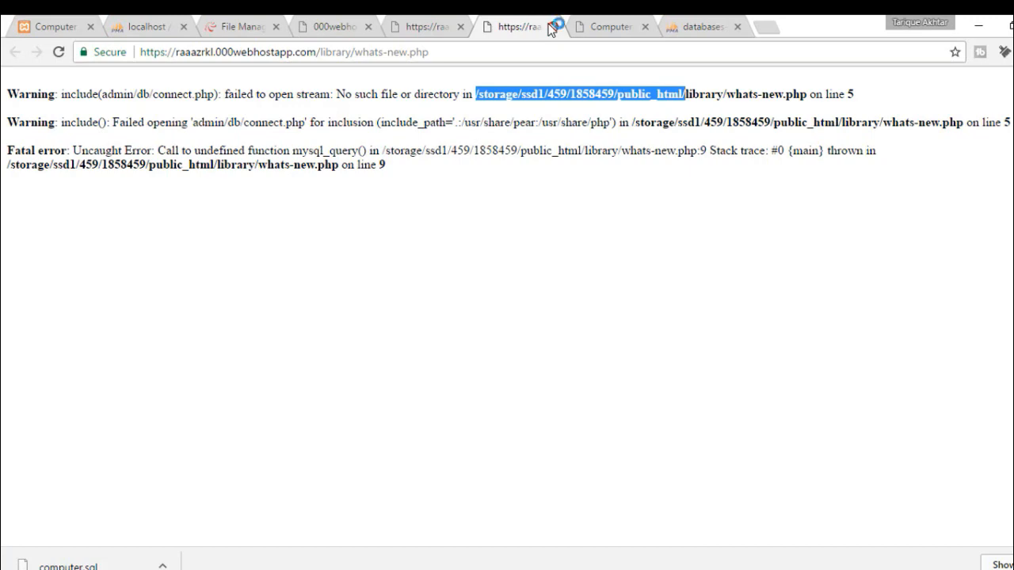
click(554, 28)
click(414, 31)
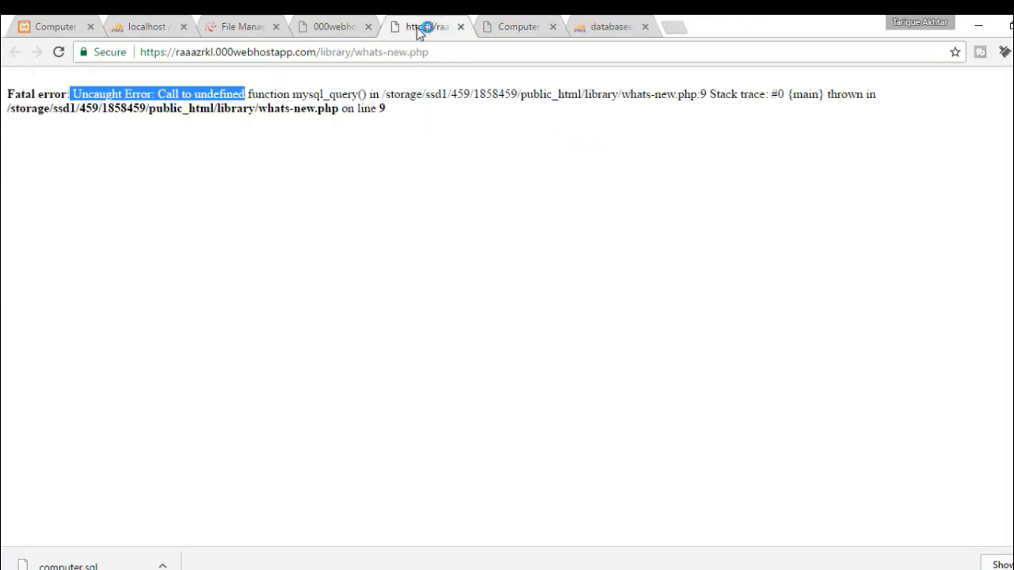
click(344, 27)
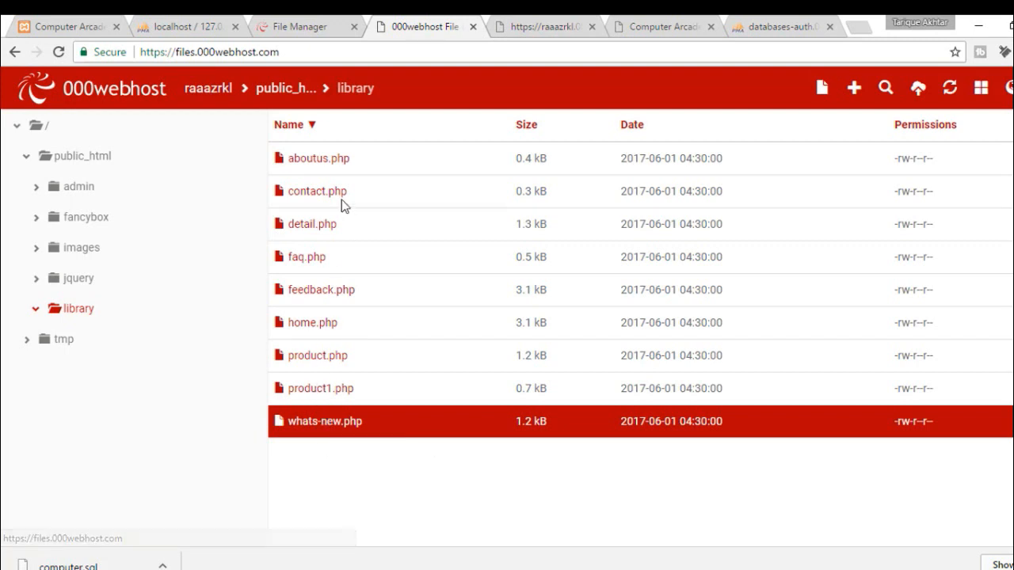
- In aboutus.php, use mysqli_query($con, "select * from pages where id='1'") and mysqli_fetch_array($sql1)
click(311, 166)
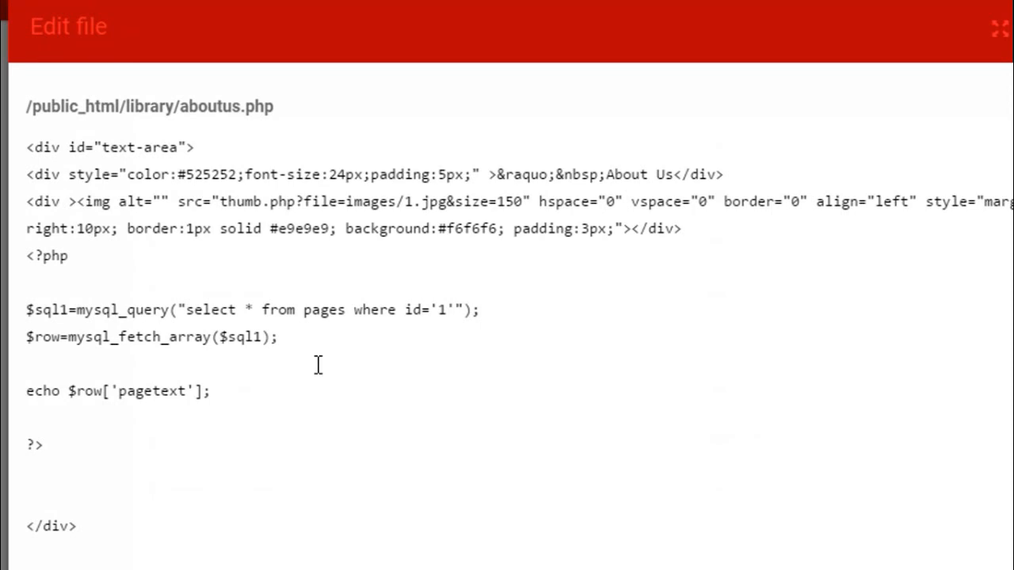
text(i)
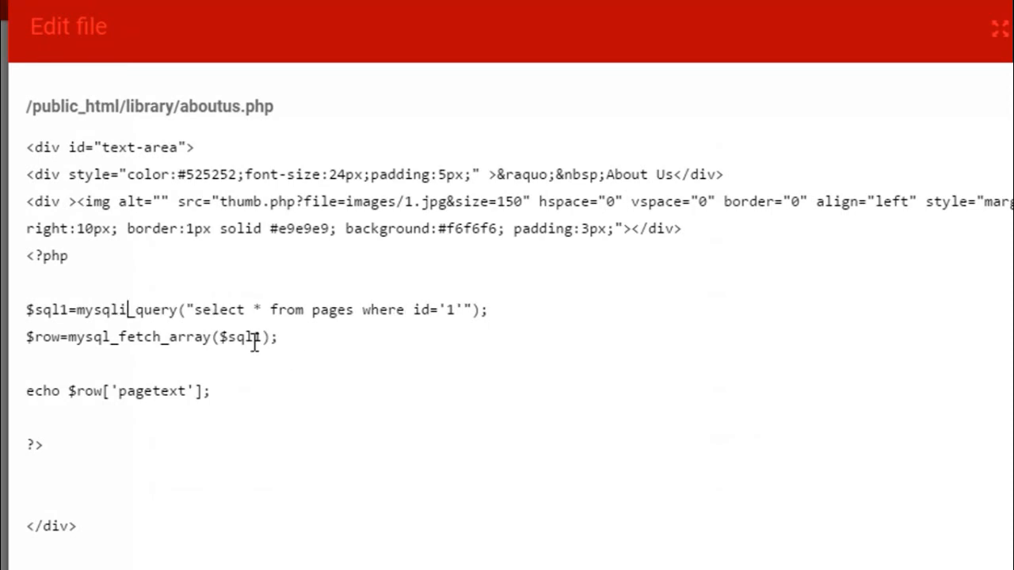
click(188, 309)
text($)
text(con)
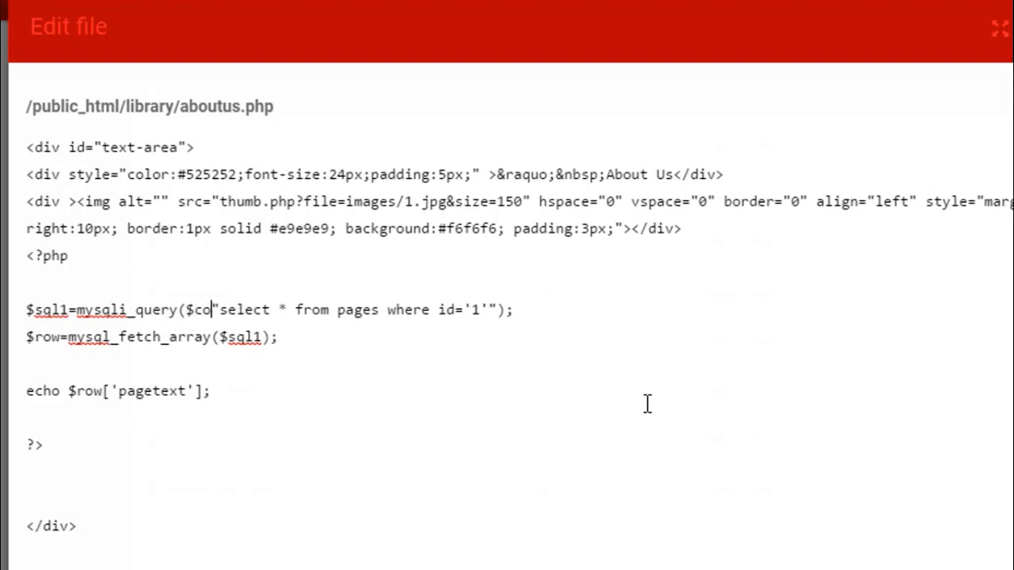
text(,)
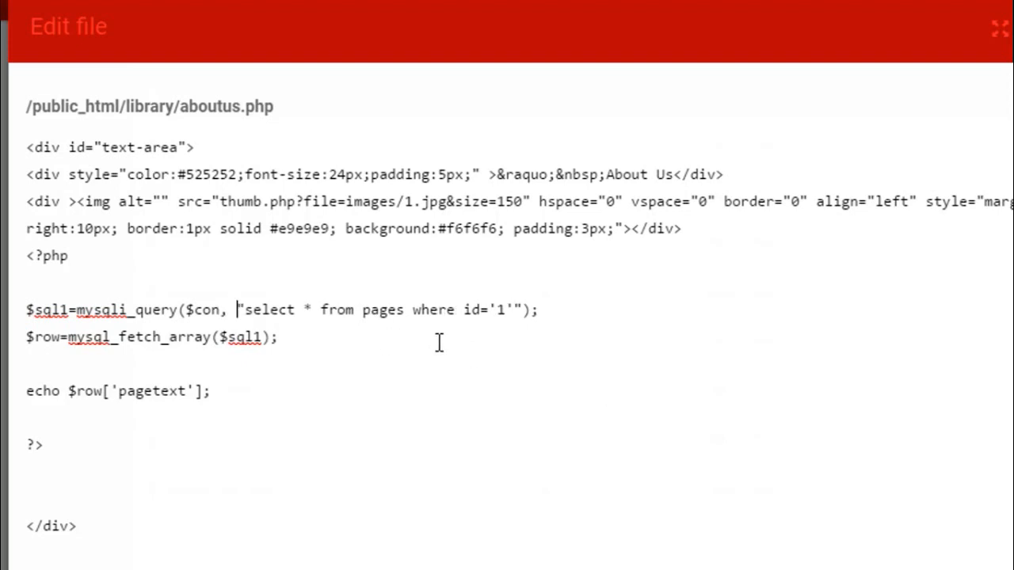
click(112, 339)
text(i)
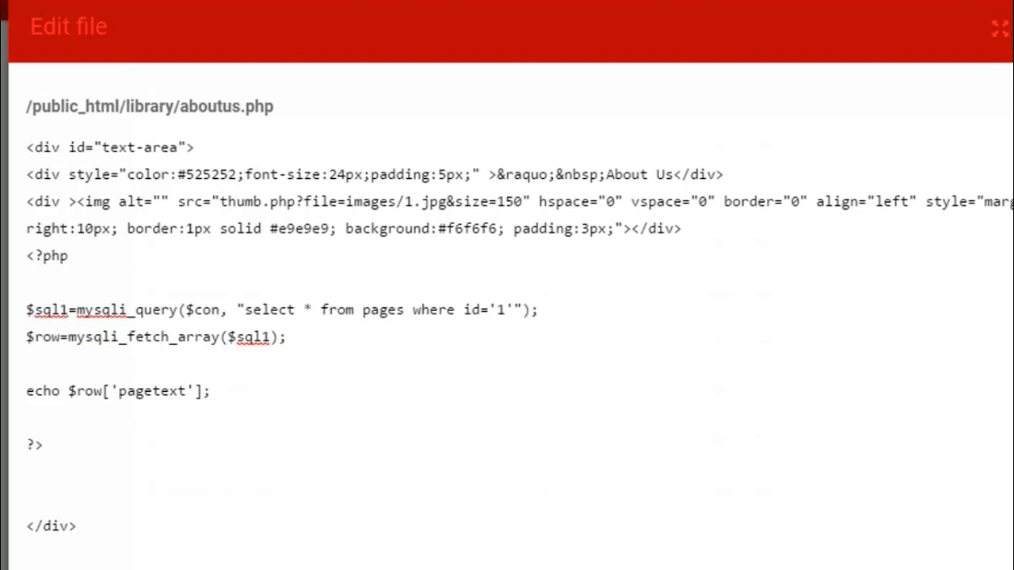
scroll(507, 317, down, 2)
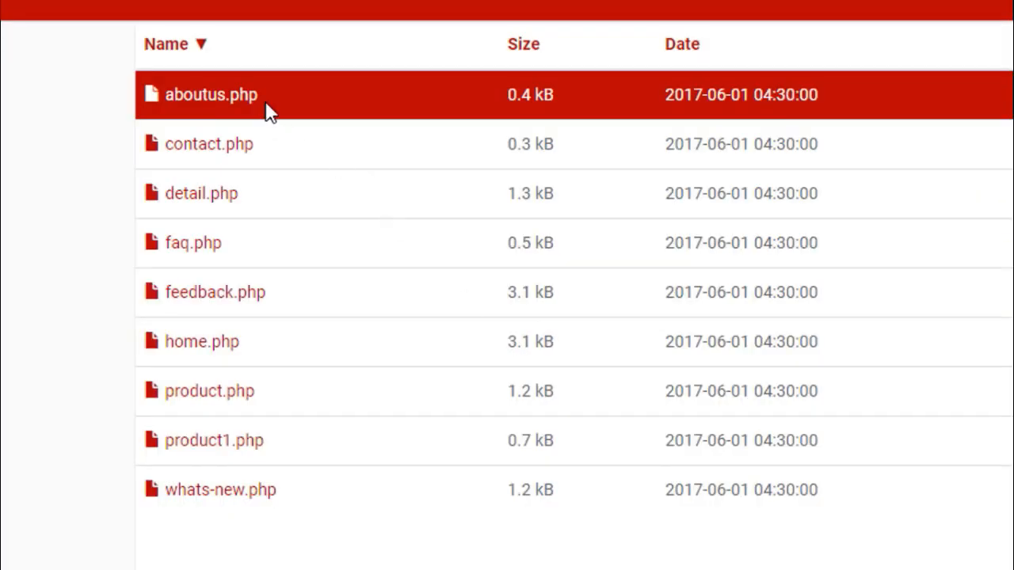
- Preview aboutus.php live, close the preview and whats-new error tabs, and reload the live About Us page
right_click(269, 110)
click(364, 173)
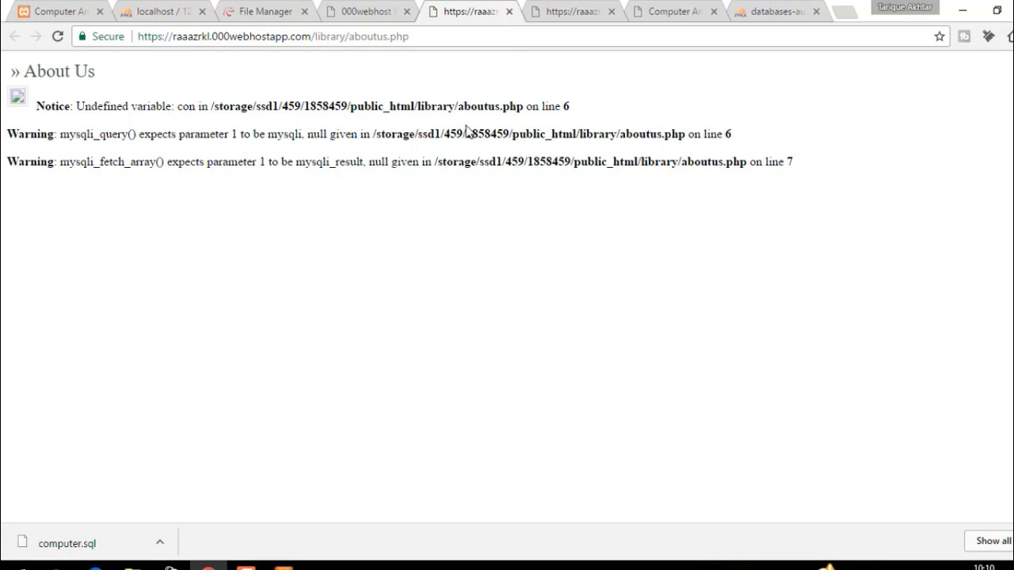
click(508, 12)
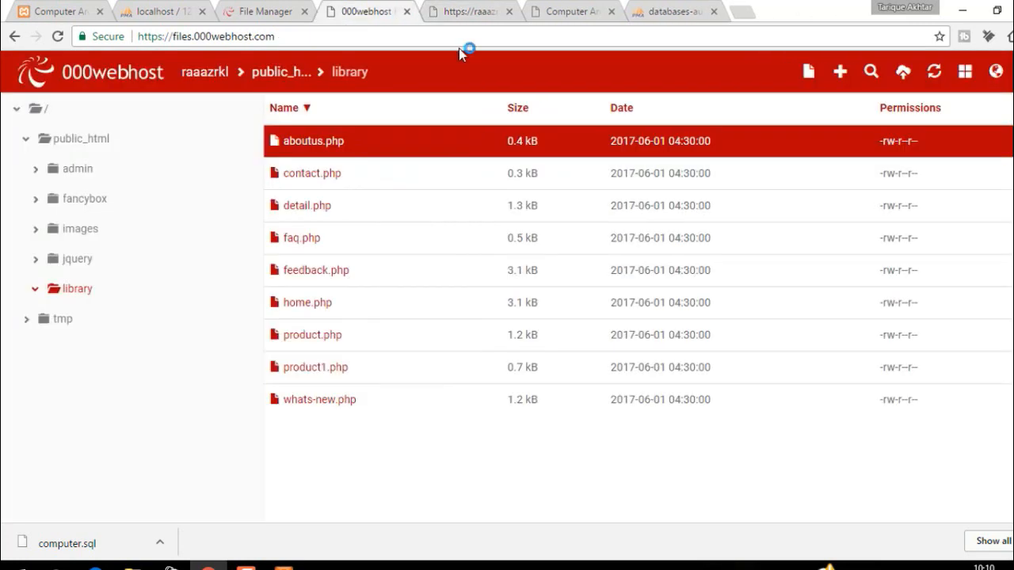
click(547, 14)
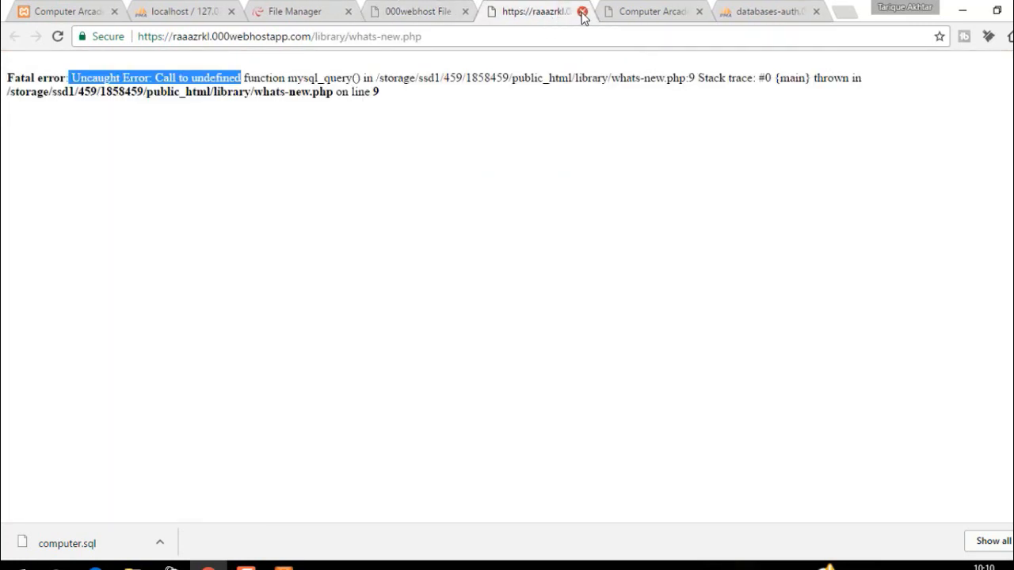
click(583, 12)
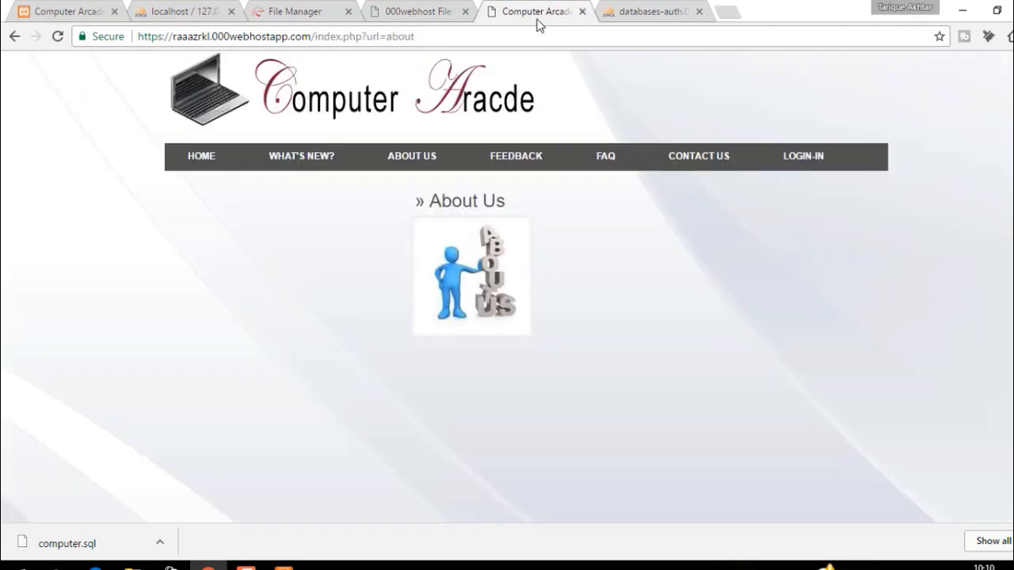
click(411, 166)
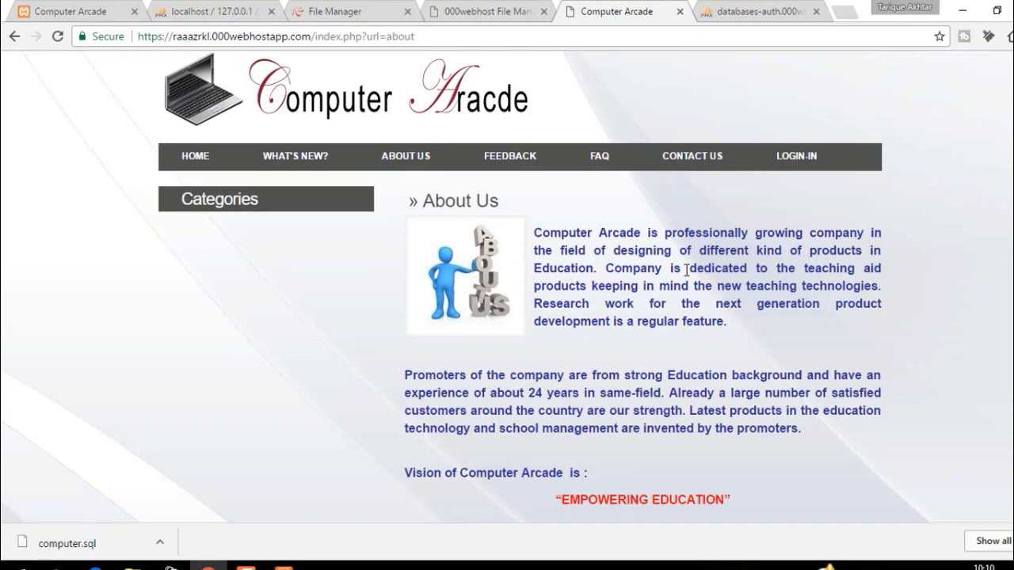
- Check the local site's Feedback page, then return to the 000webhost library file list
click(101, 12)
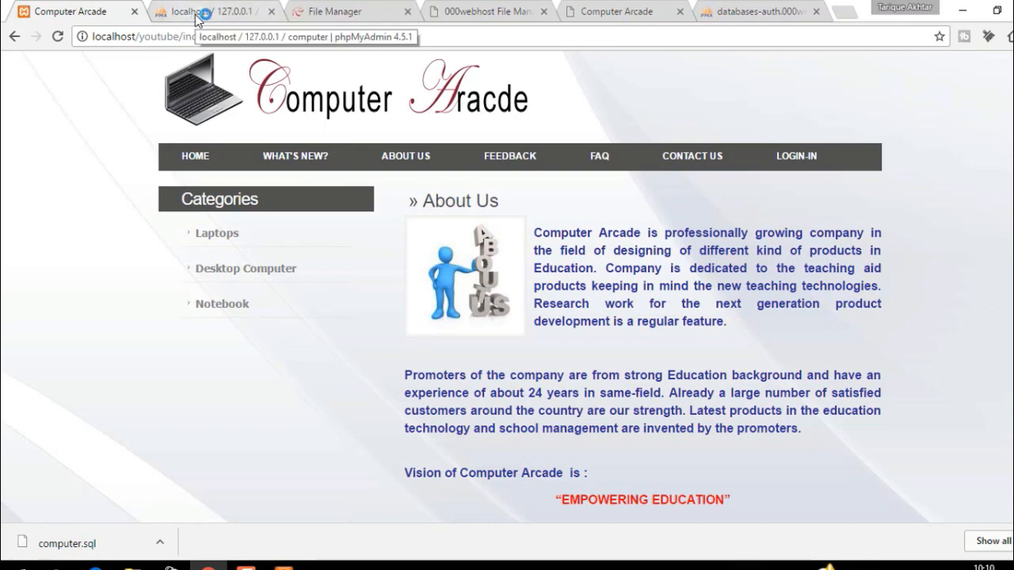
click(491, 174)
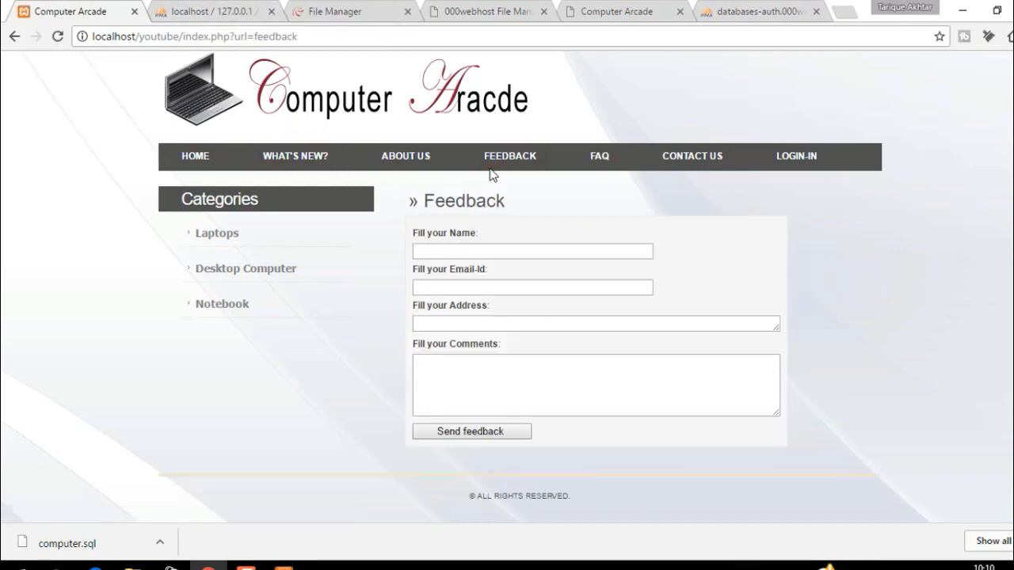
click(210, 9)
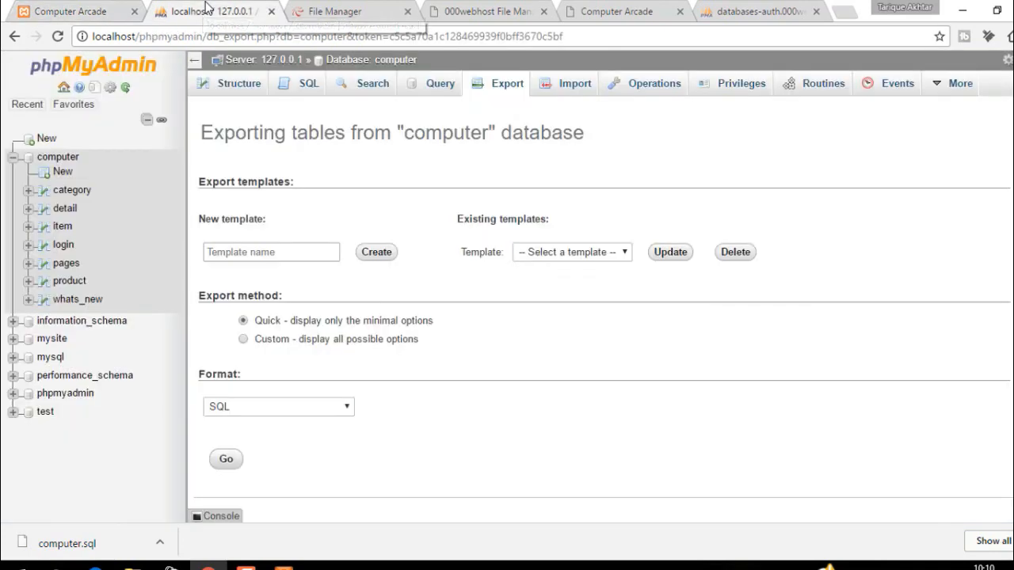
click(72, 10)
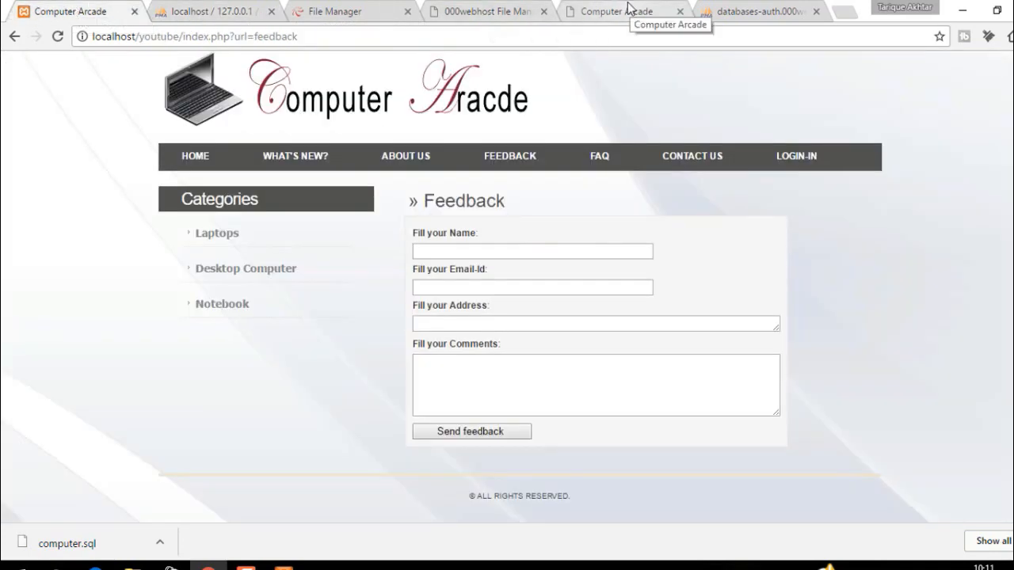
click(466, 16)
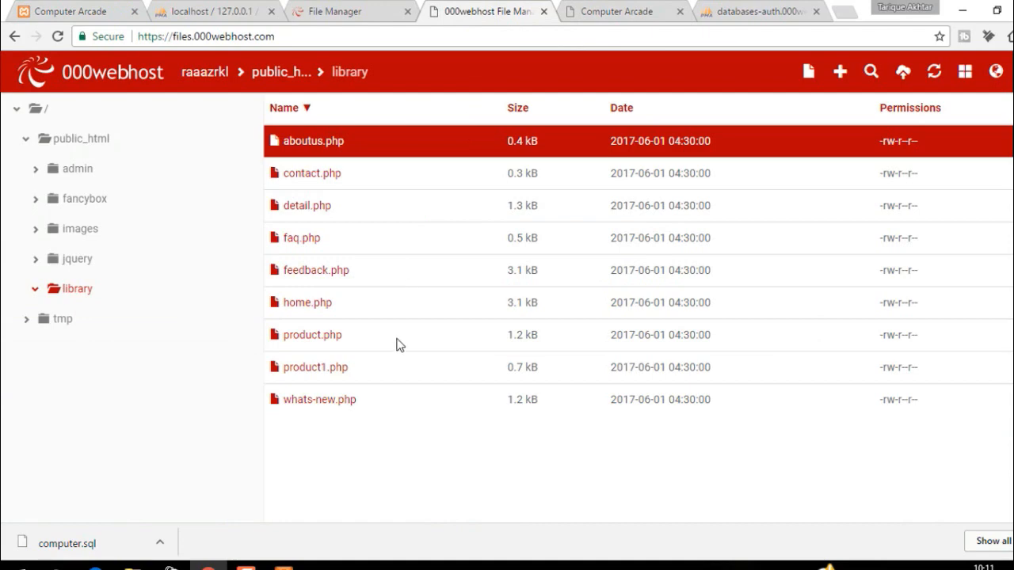
- Review detail.php in the editor, close it, and open faq.php for editing instead
double_click(307, 206)
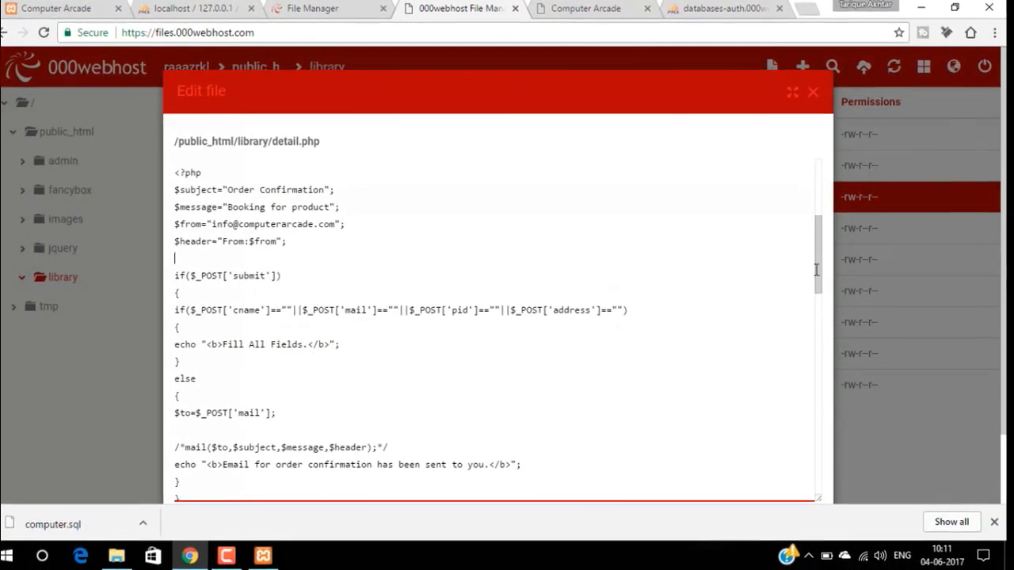
drag(817, 270, 819, 290)
click(767, 294)
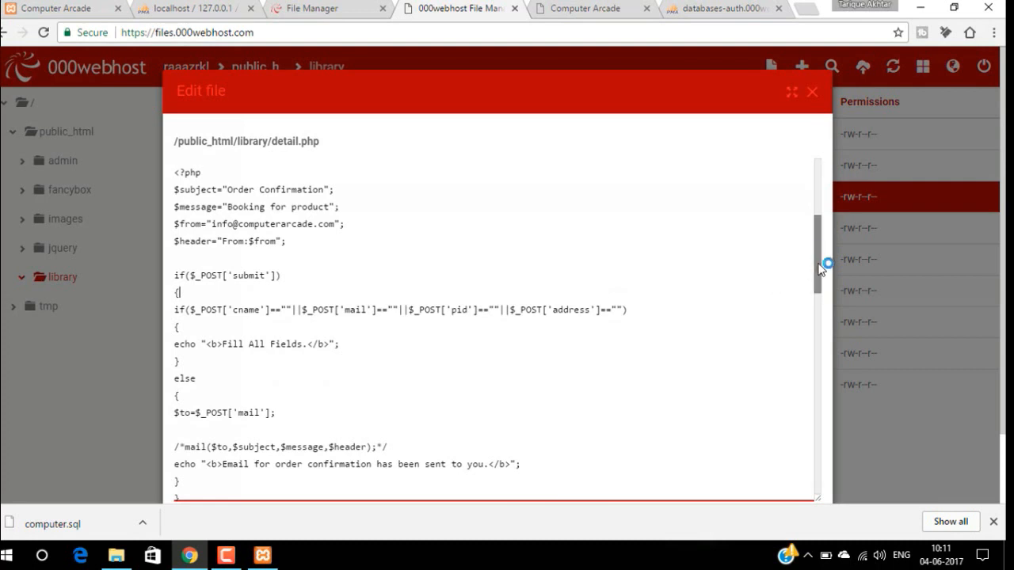
drag(819, 270, 830, 198)
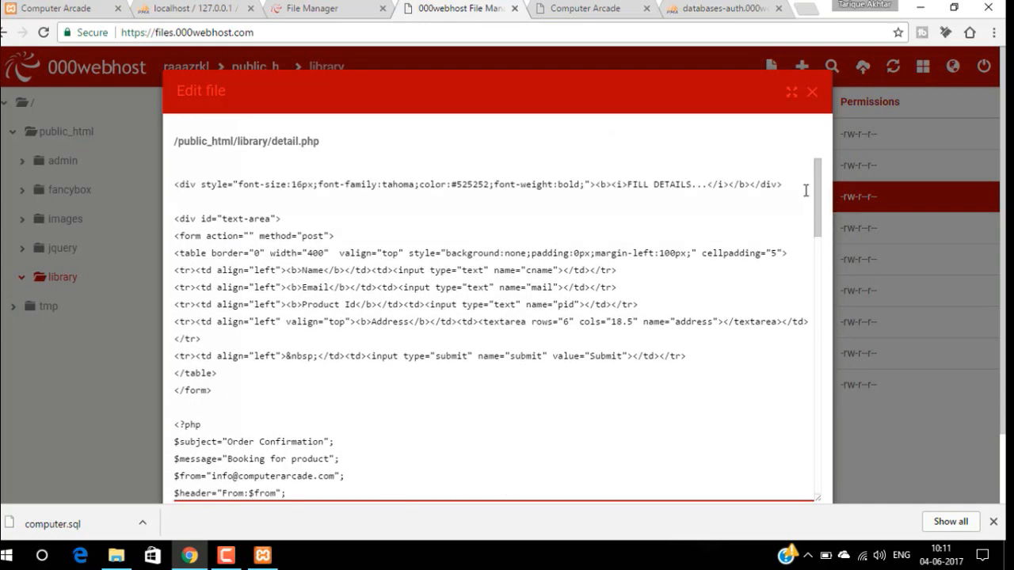
click(812, 93)
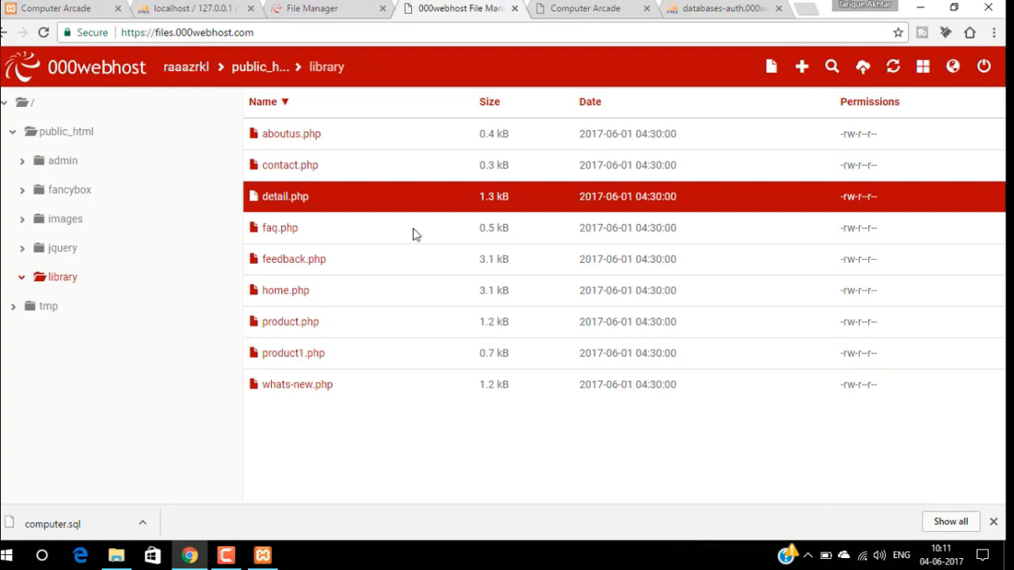
click(281, 229)
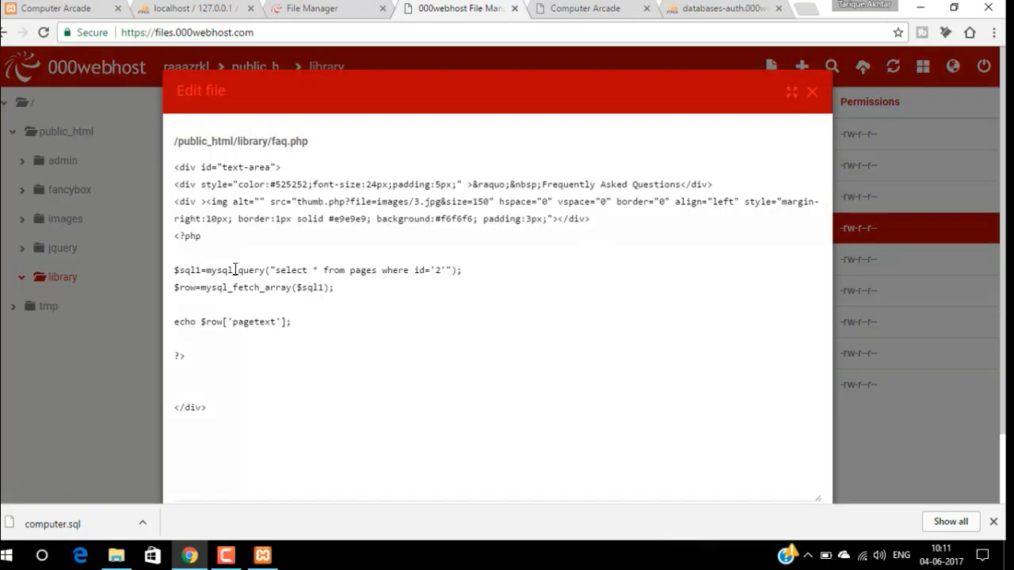
- Change faq.php's page id '2' query to mysqli_query($con, ...) and its fetch to mysqli_fetch_array
click(235, 271)
text(i)
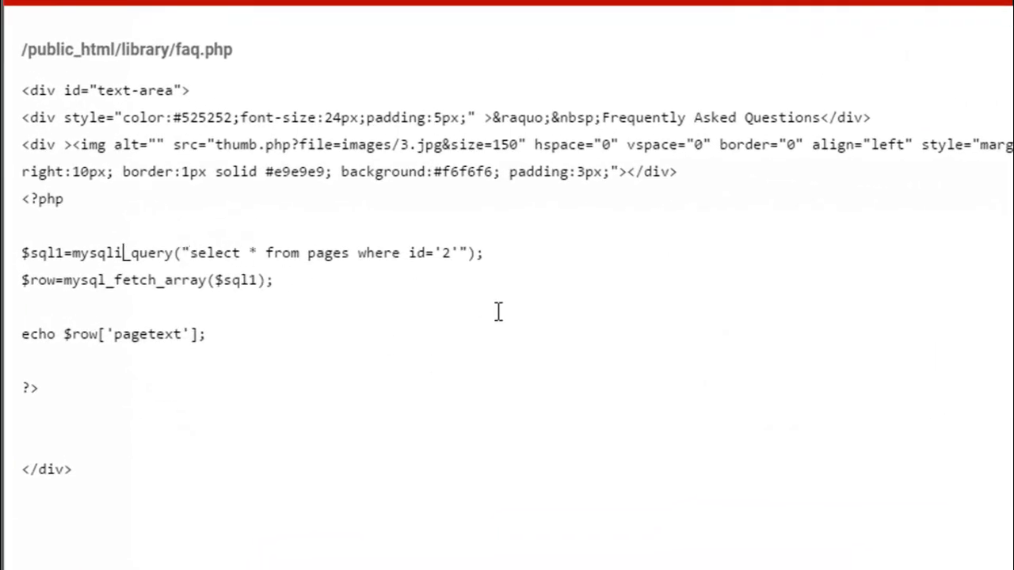
click(183, 253)
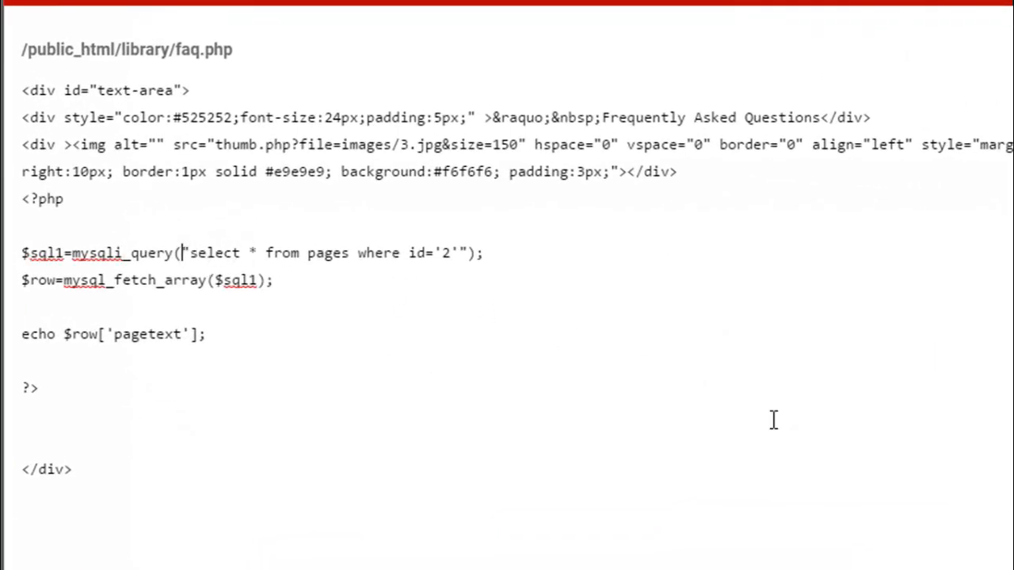
text($con)
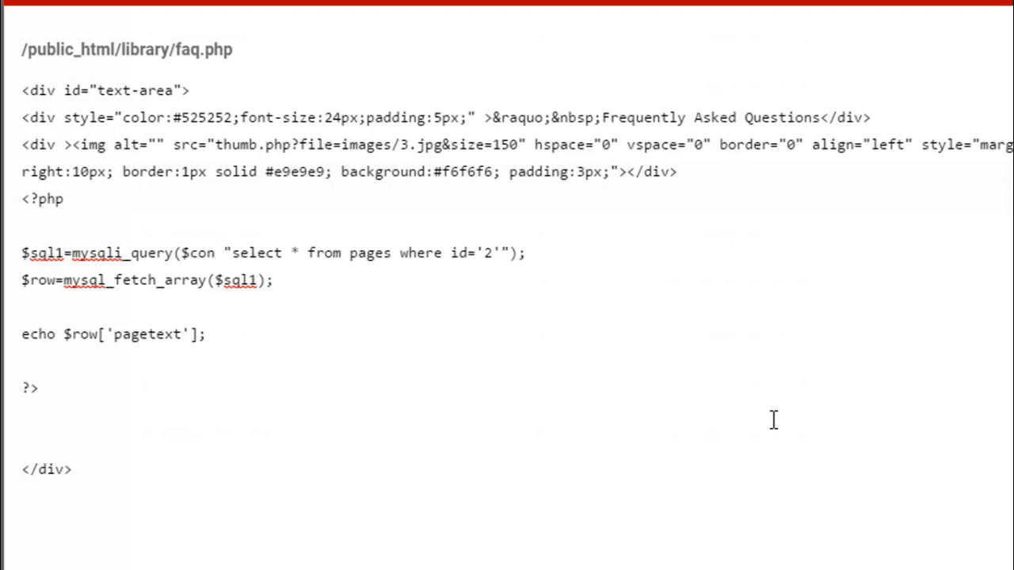
key(BackSpace)
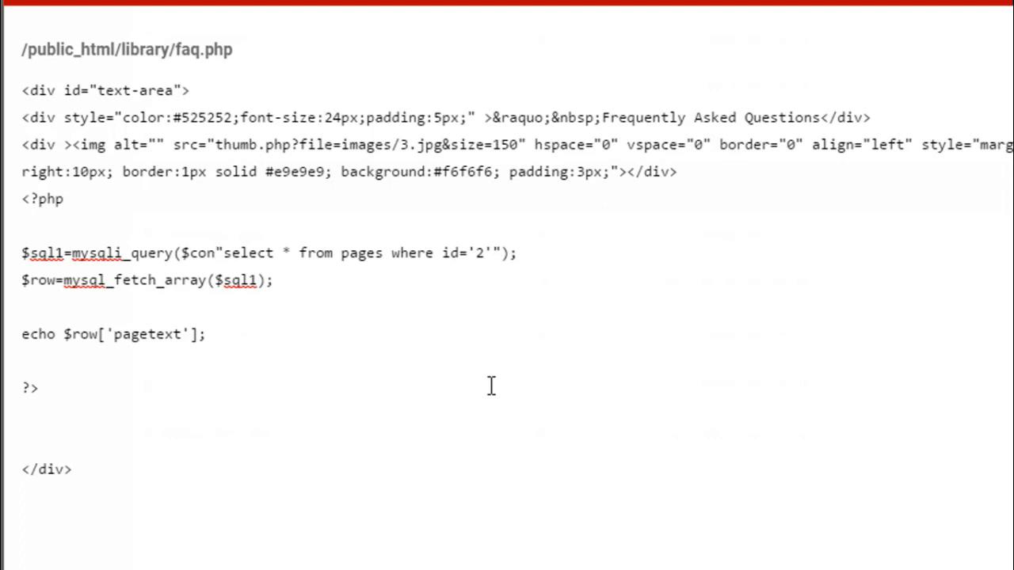
text(,)
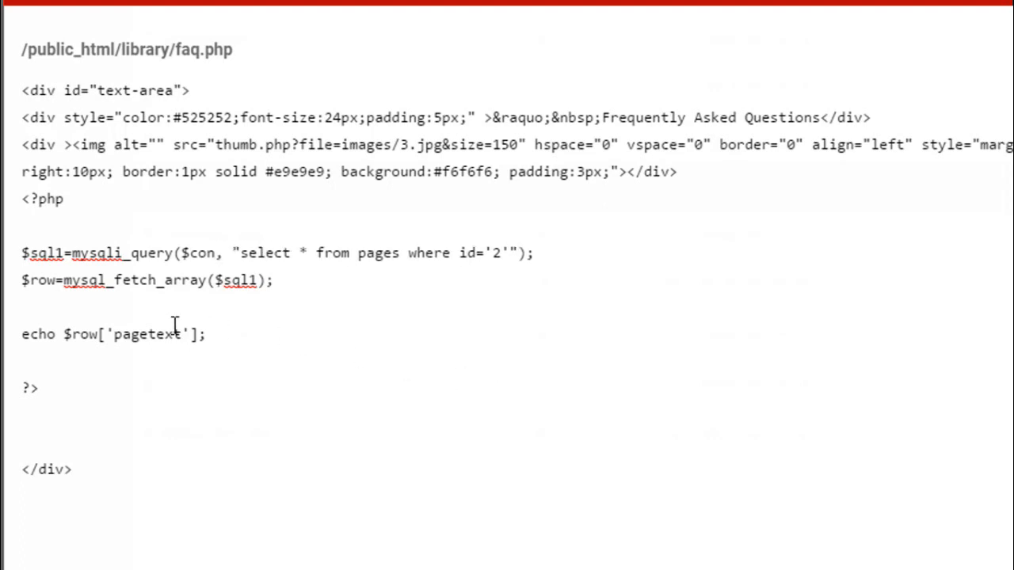
click(99, 281)
text(i)
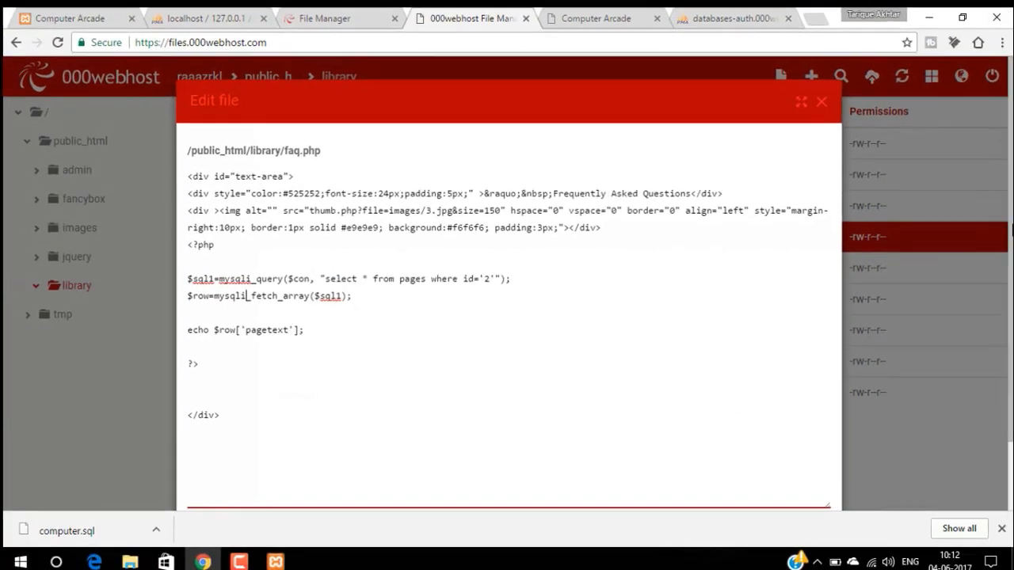
drag(1010, 230, 1011, 301)
- Save faq.php, then prefix product1.php's admin include with the absolute server path
click(747, 465)
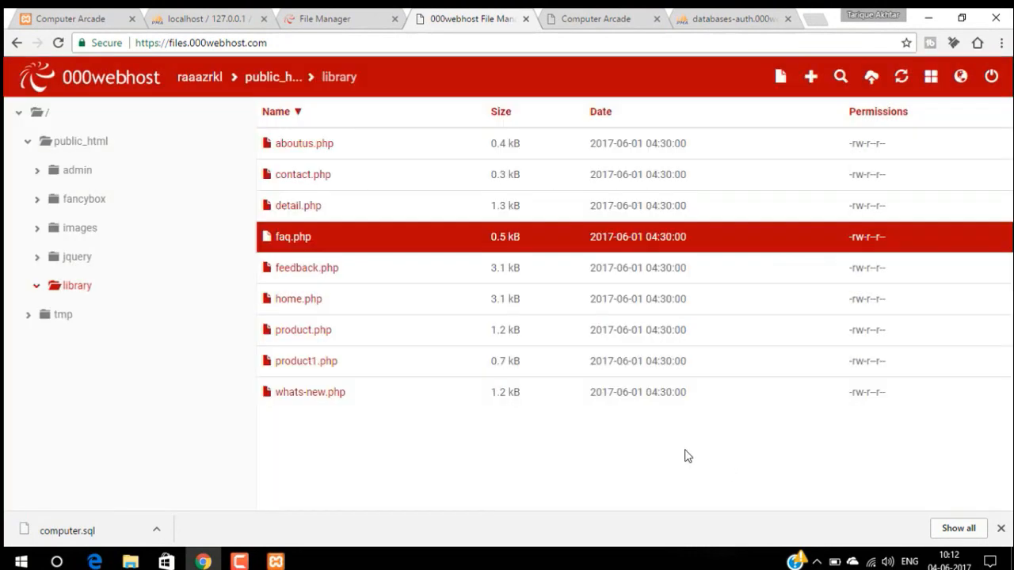
click(294, 363)
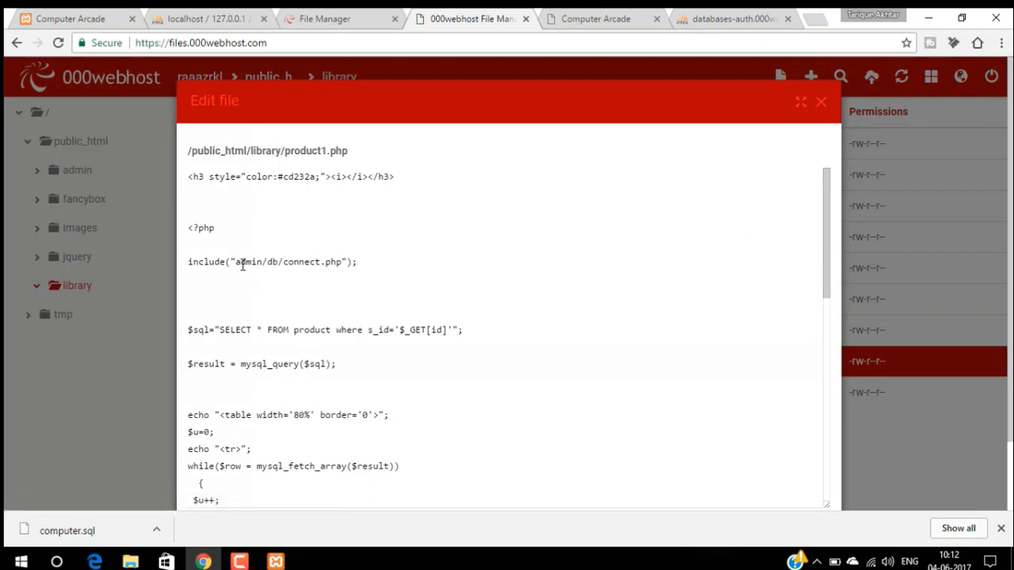
click(236, 262)
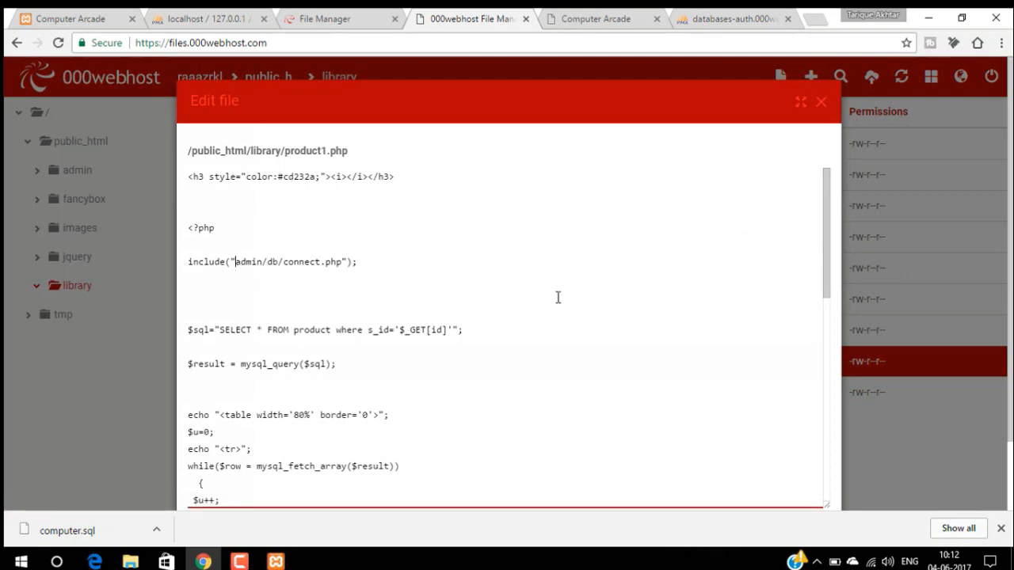
text(/storage/ssd1/459/1858459/public_html/)
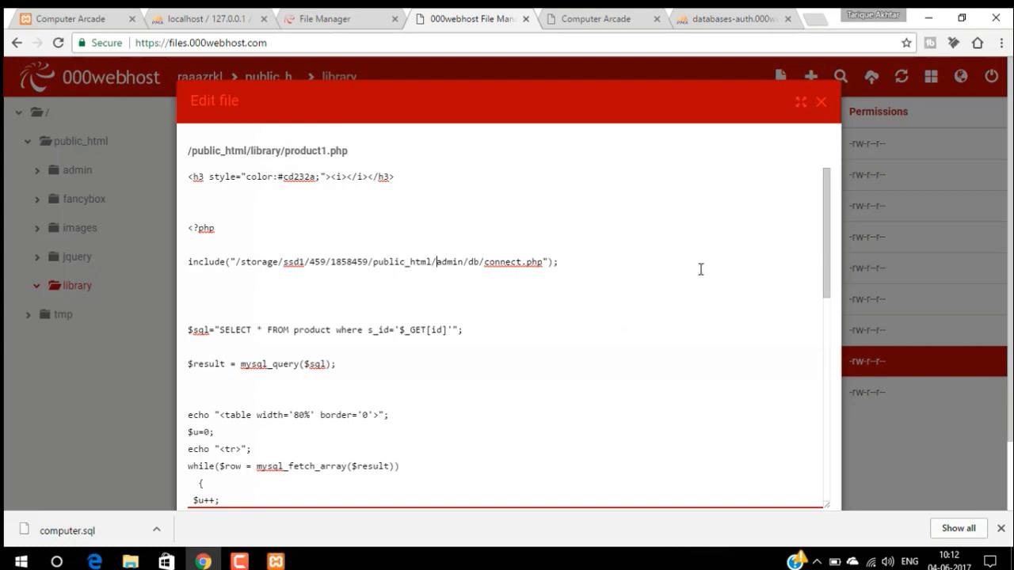
drag(828, 252, 839, 283)
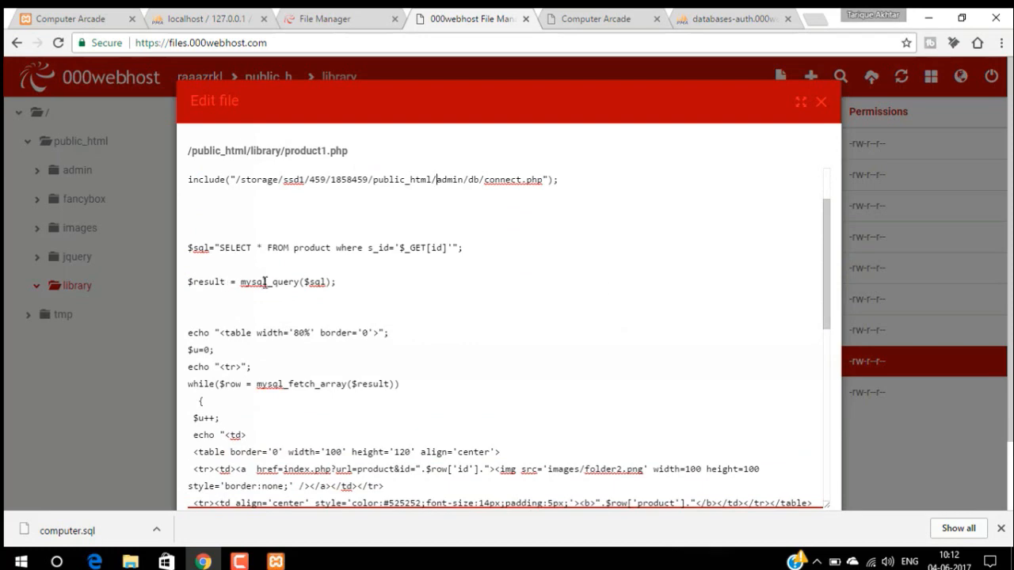
- Convert product1.php to mysqli_query($con, $sql) and mysqli_fetch_array in the product loop
click(267, 285)
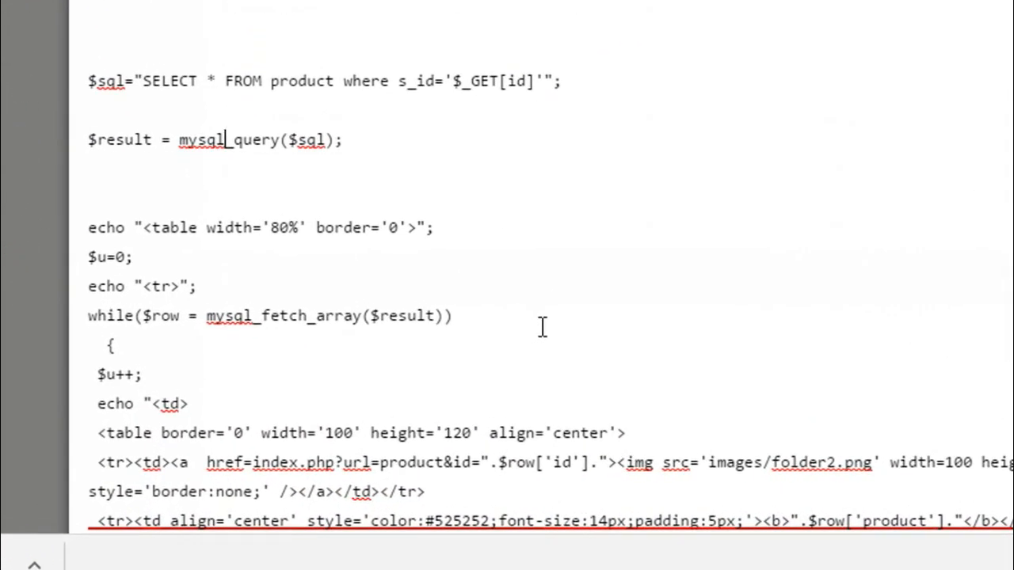
text(i)
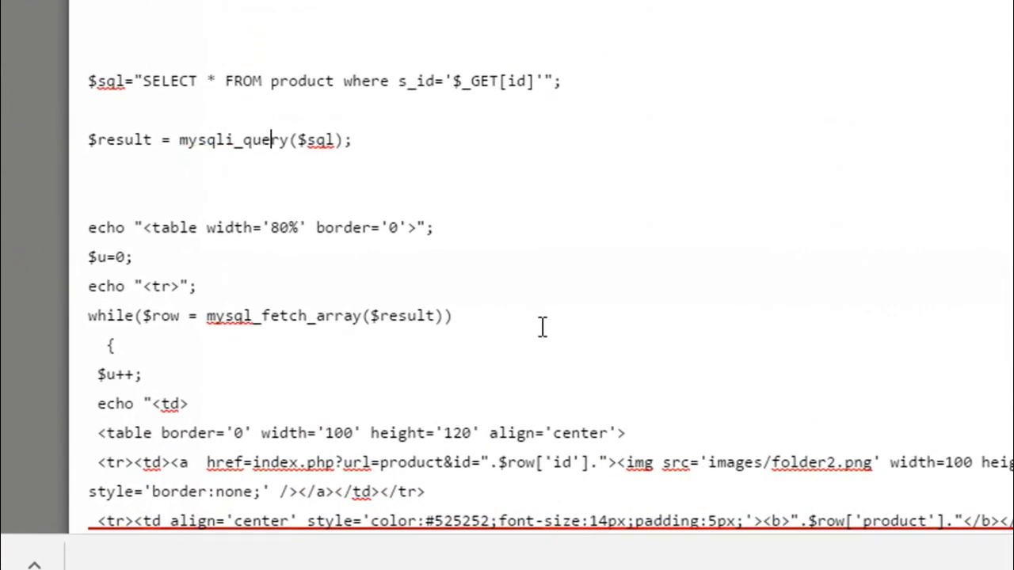
key(Right)
key(Right)
key(Right)
text($con,)
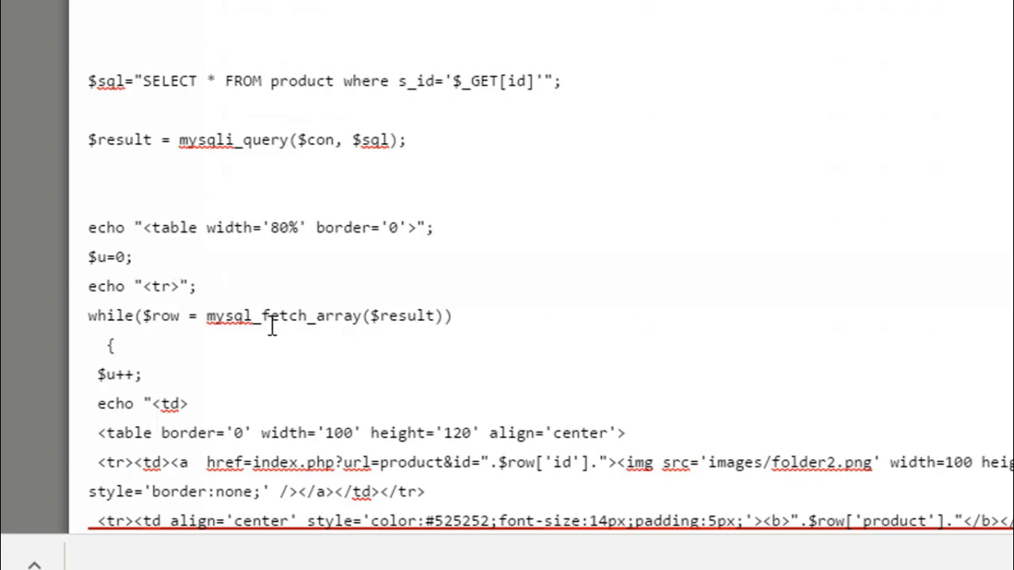
click(246, 317)
text(i)
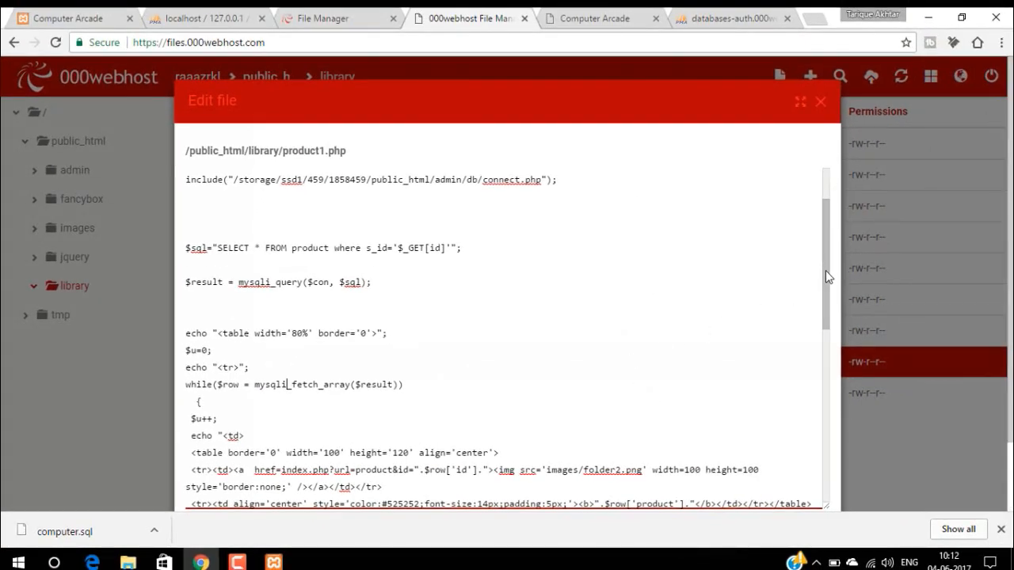
drag(828, 277, 877, 483)
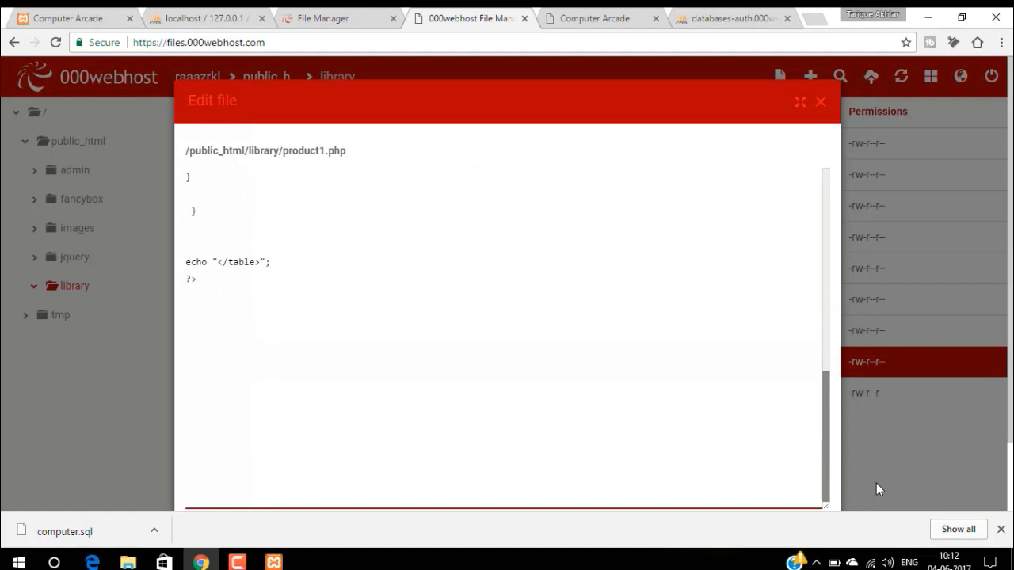
drag(1012, 293, 1012, 370)
- Save product1.php, then open index.php from public_html for editing
click(721, 468)
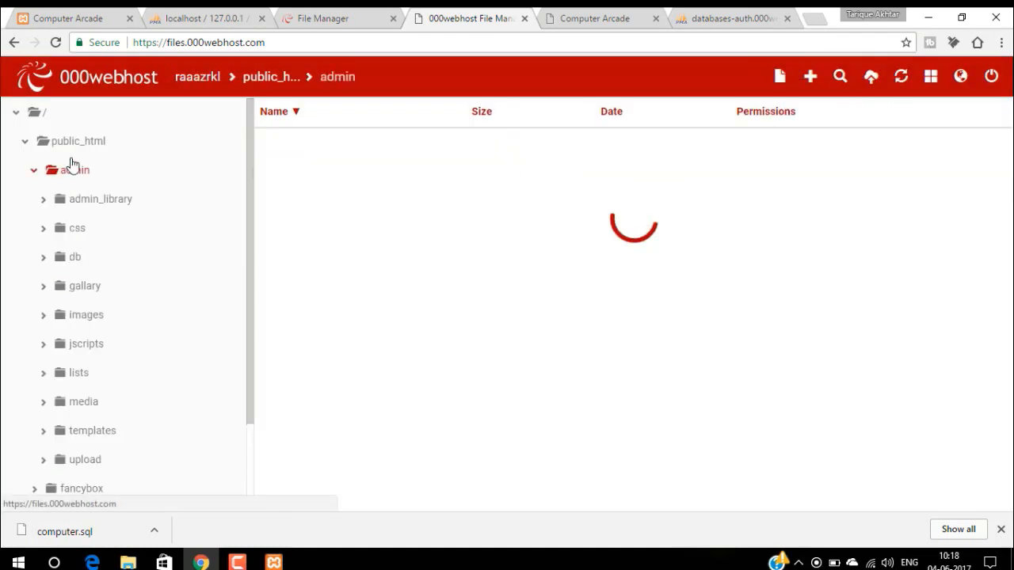
click(71, 142)
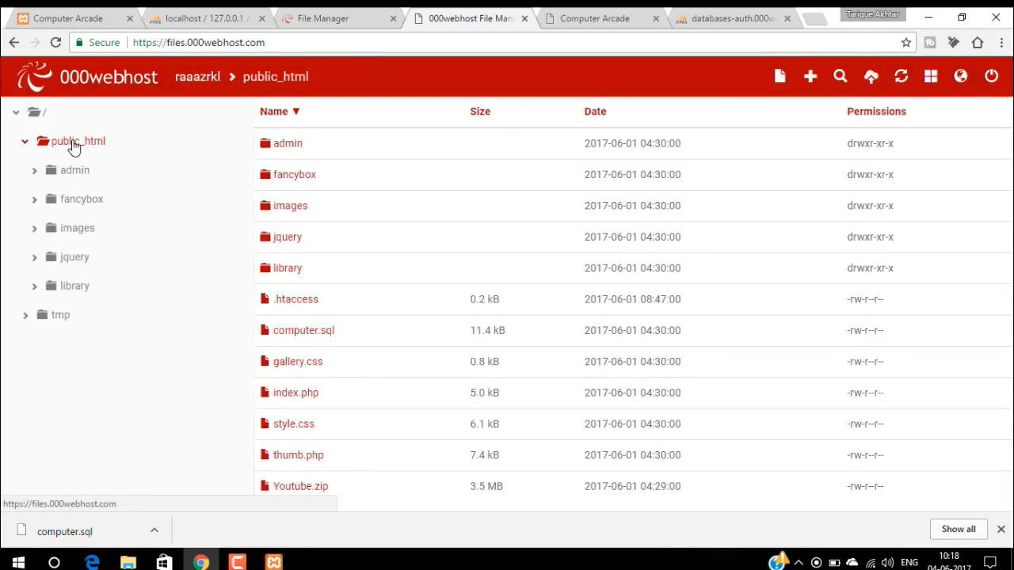
double_click(289, 394)
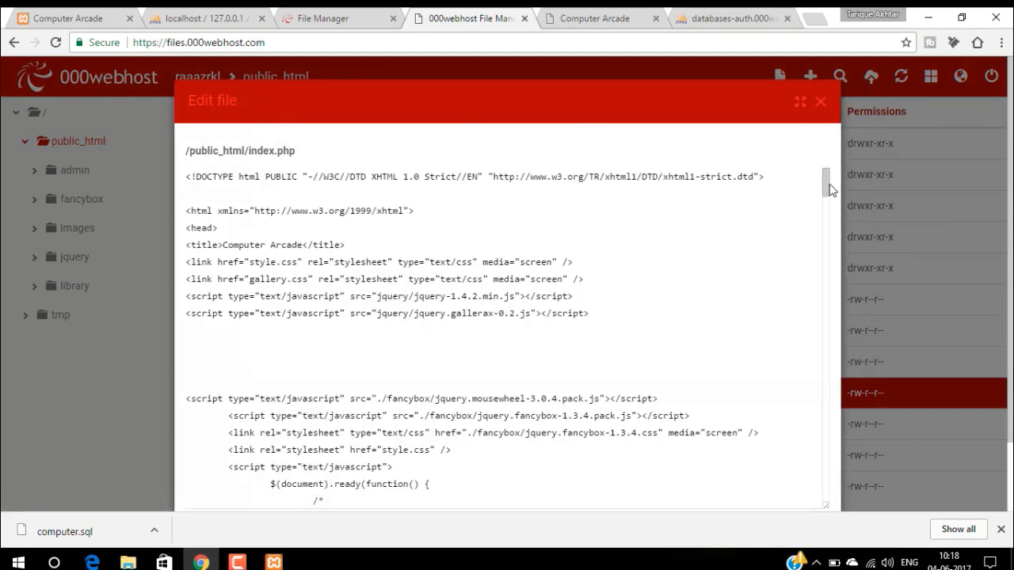
- Change index.php's category code to mysqli_query($con, $sql) and mysqli_fetch_array, and save it
drag(825, 183, 847, 328)
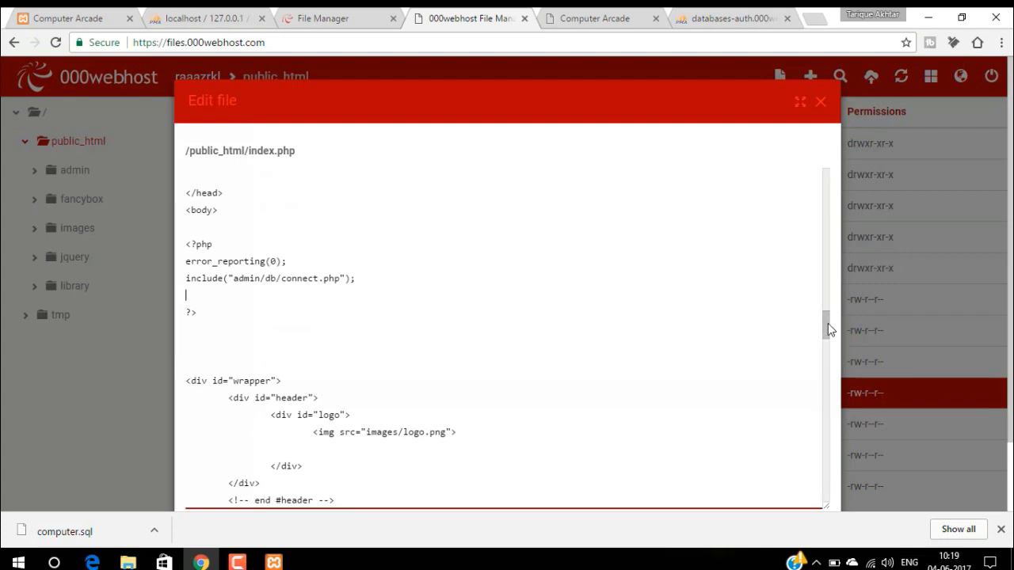
drag(827, 323, 849, 452)
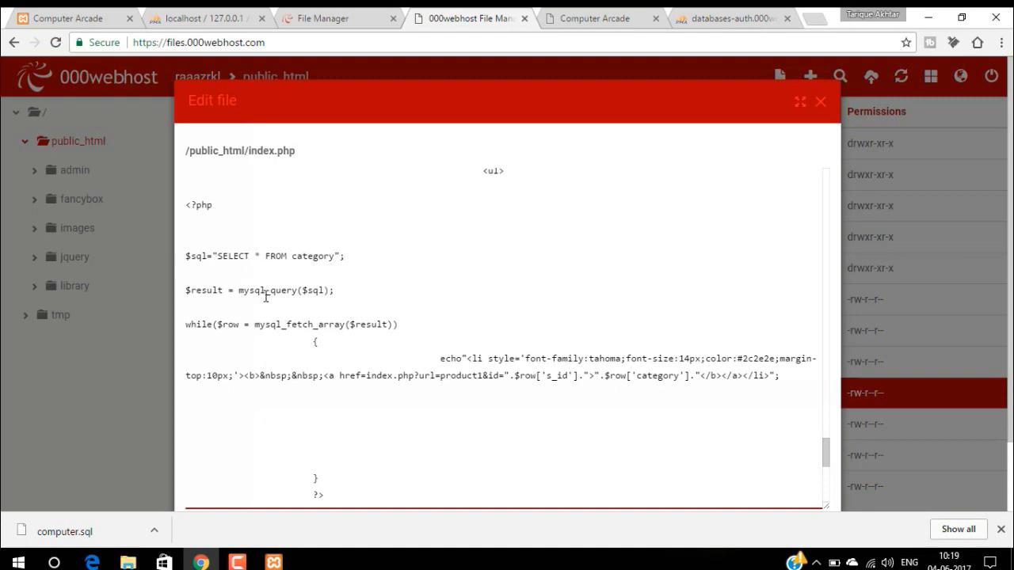
text(i_query()
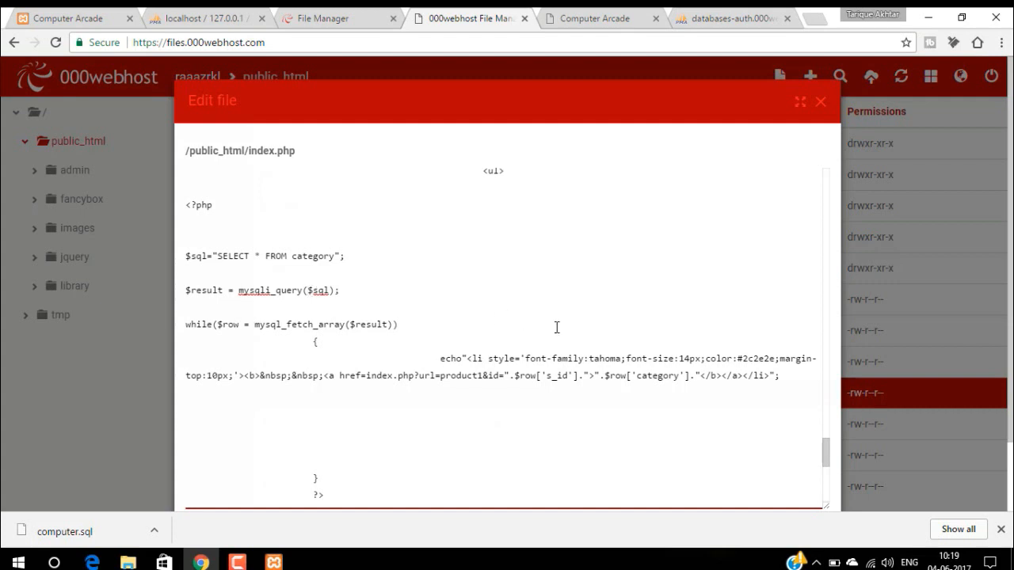
text($con, $)
click(282, 325)
text(i)
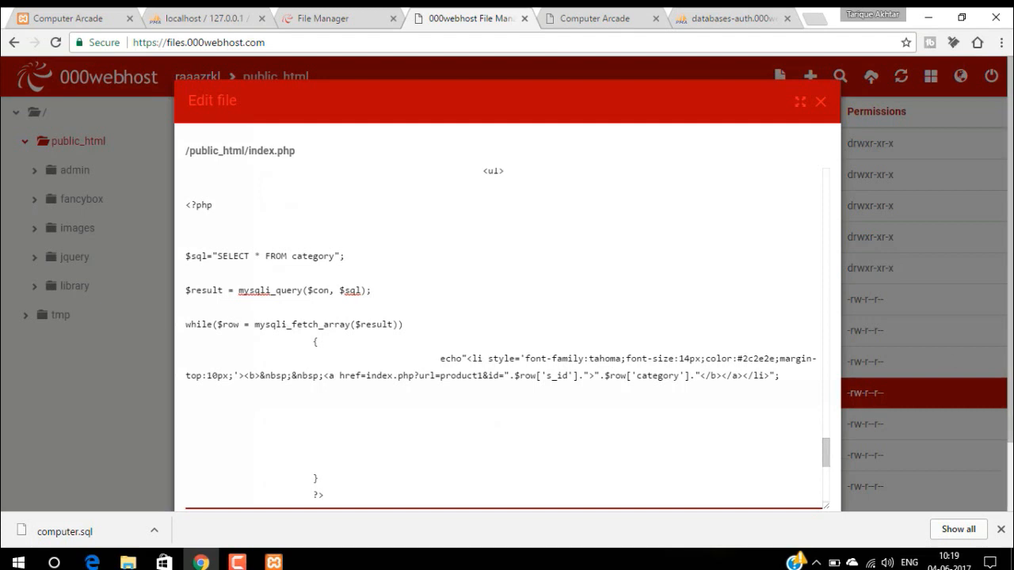
scroll(507, 285, down, 1)
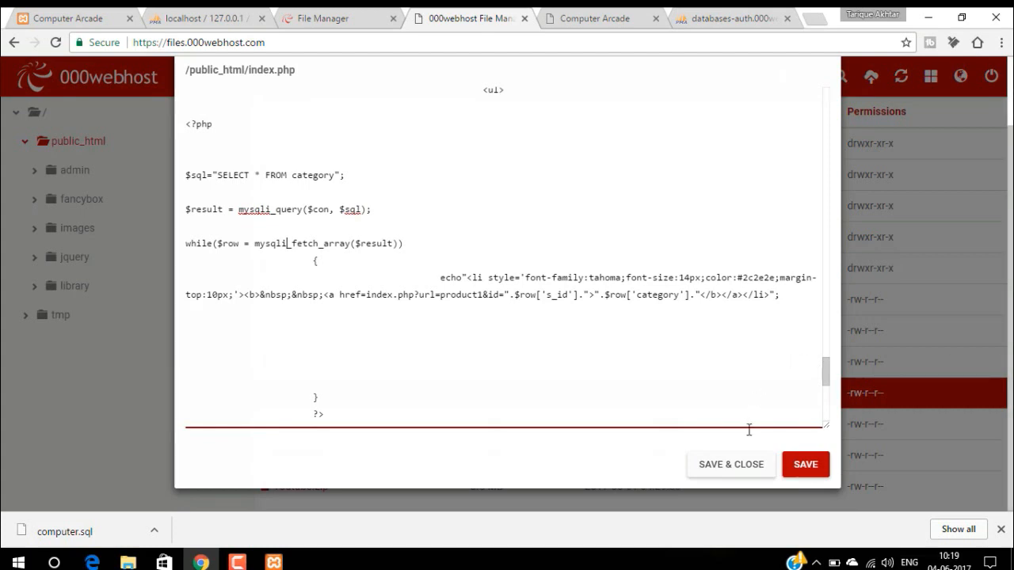
click(739, 465)
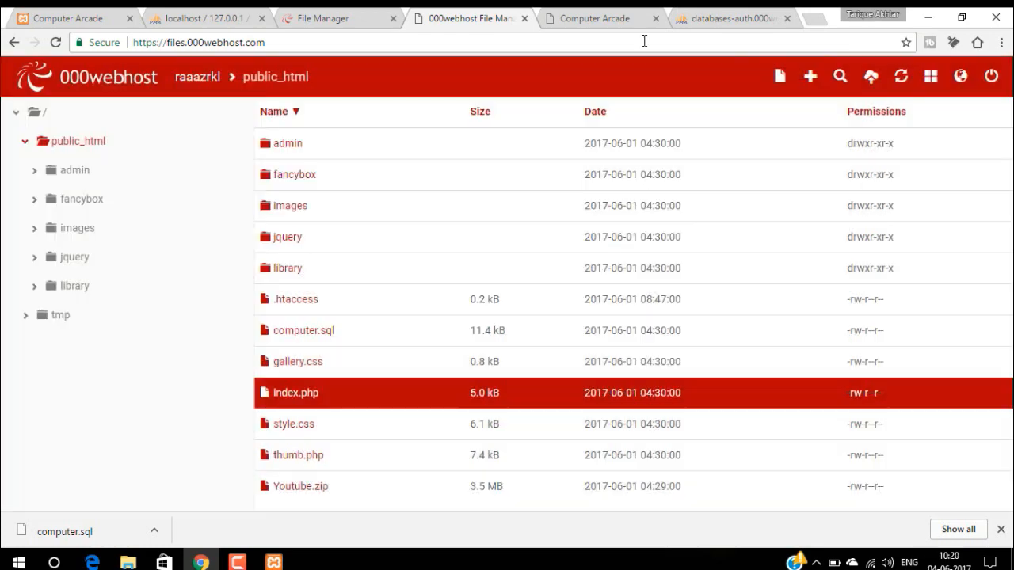
- Reload the live Computer Arcade site and browse Laptops, Dell, Desktop Computer and LG products
click(630, 14)
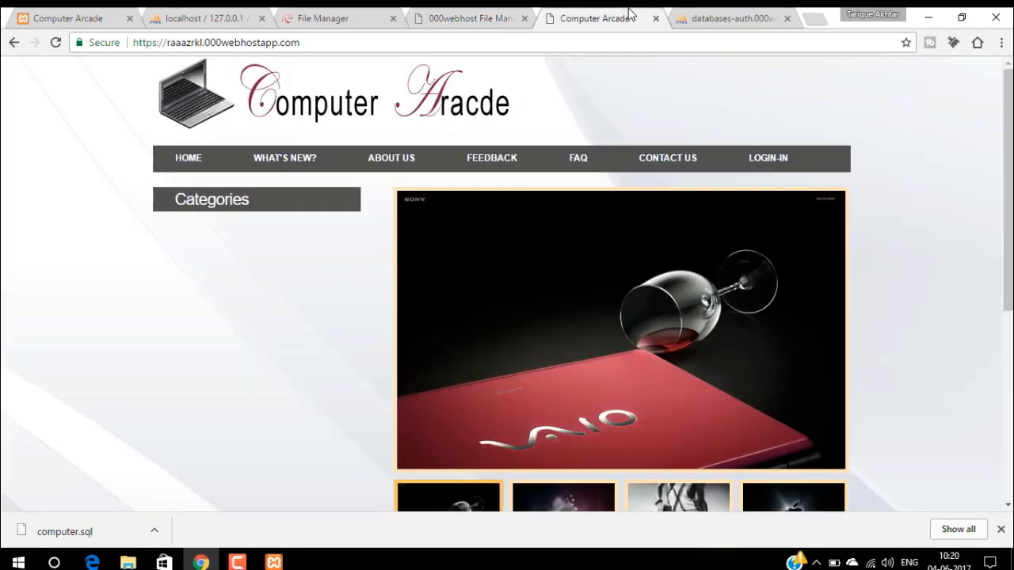
click(54, 42)
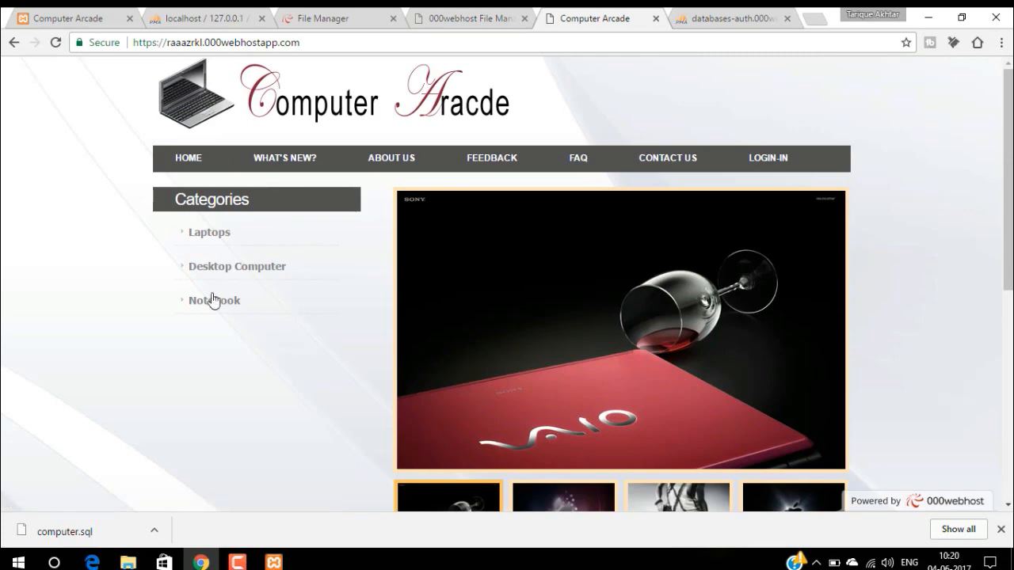
click(207, 235)
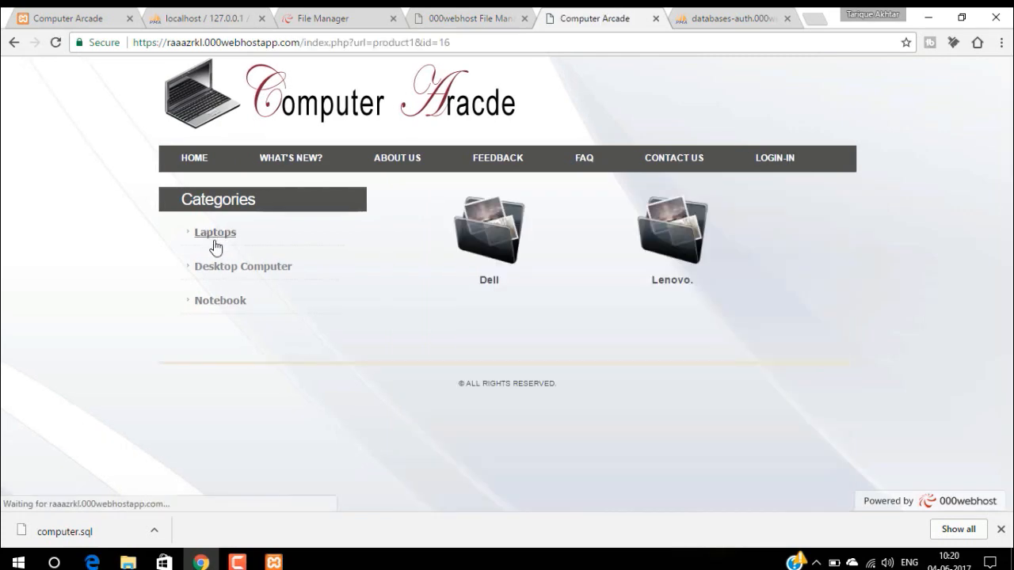
click(468, 258)
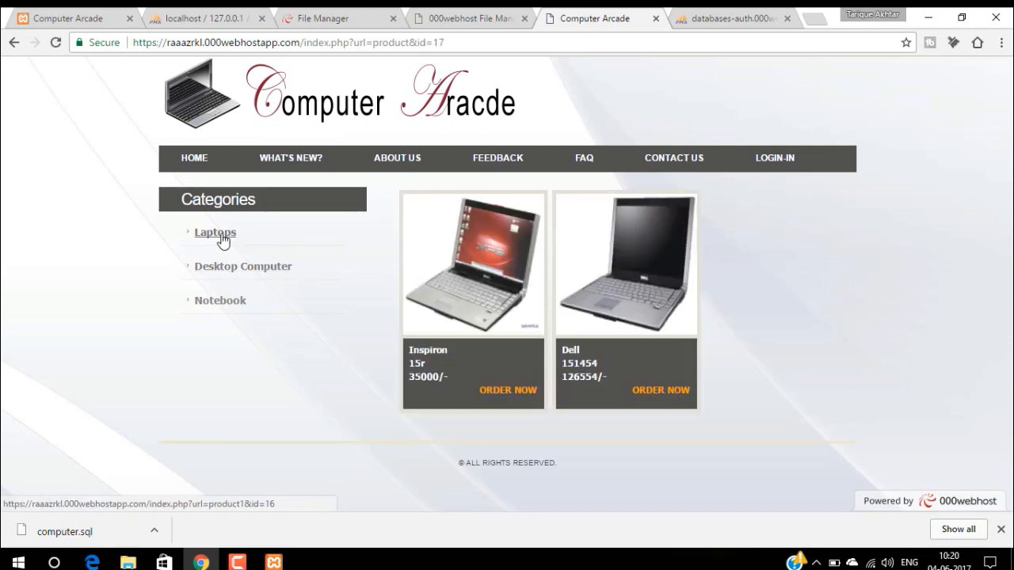
click(260, 270)
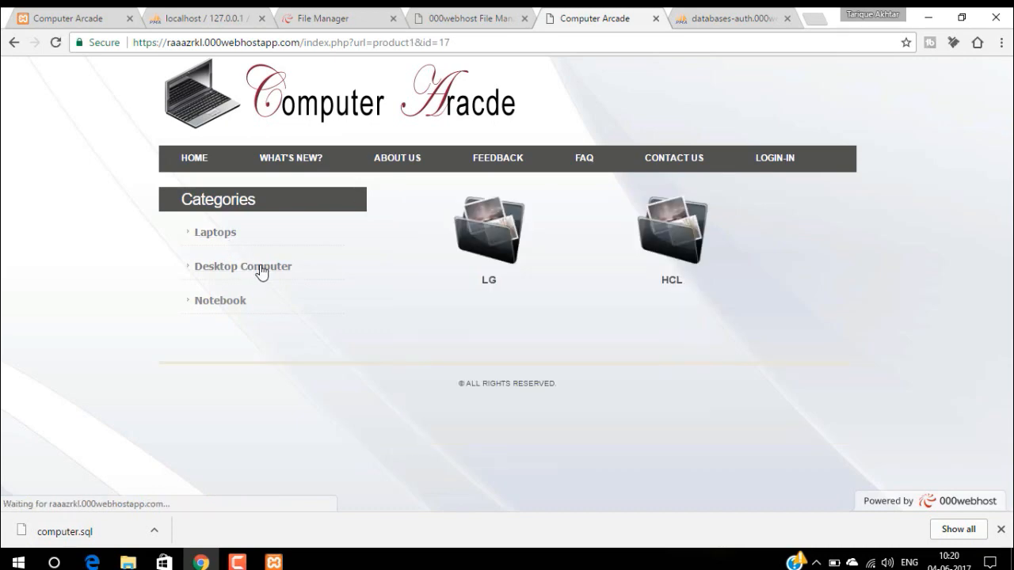
click(523, 236)
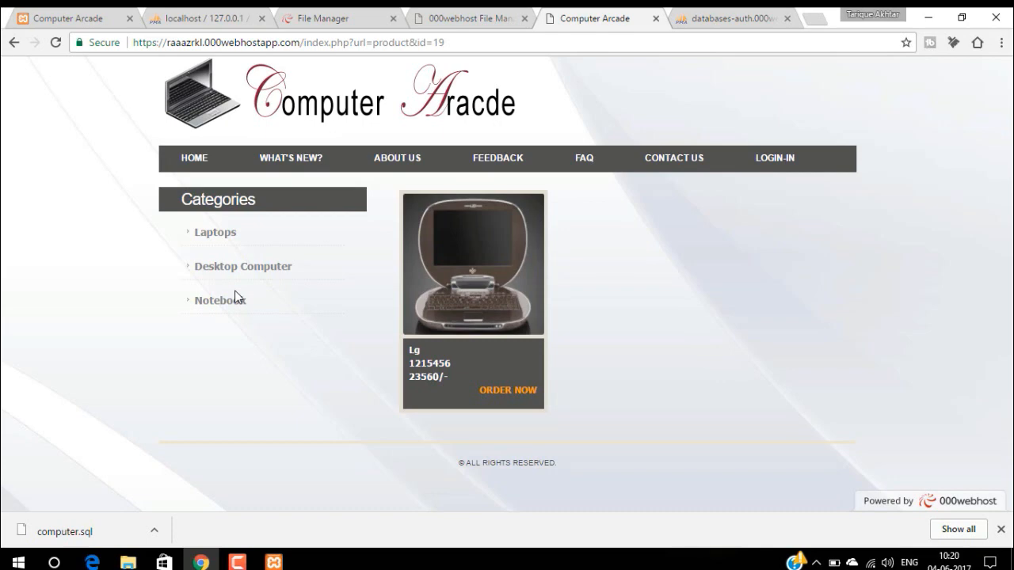
- Select the site's home address up to .com in the address bar
click(300, 42)
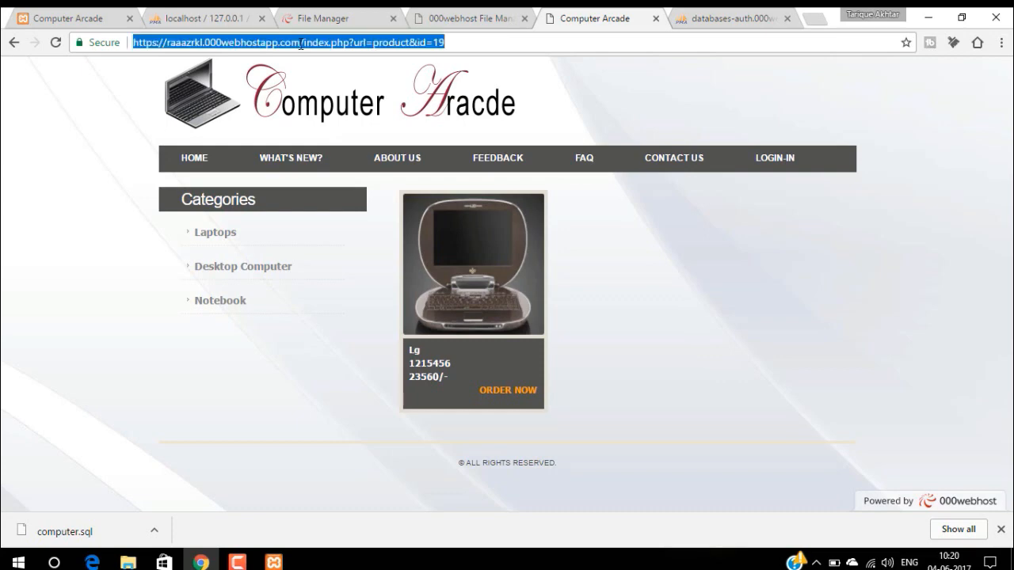
click(301, 42)
drag(299, 44, 101, 45)
key(ctrl+c)
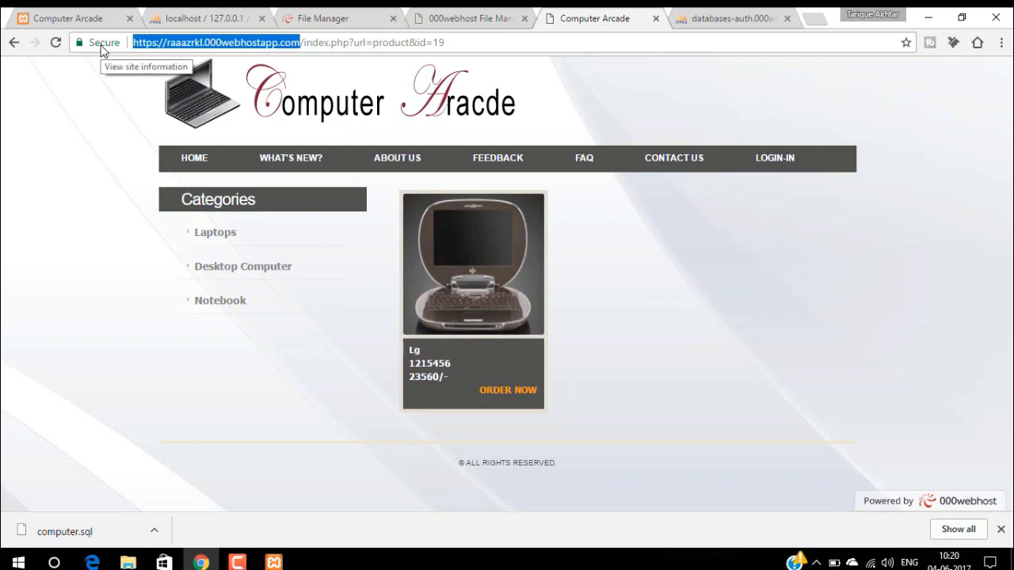
click(92, 563)
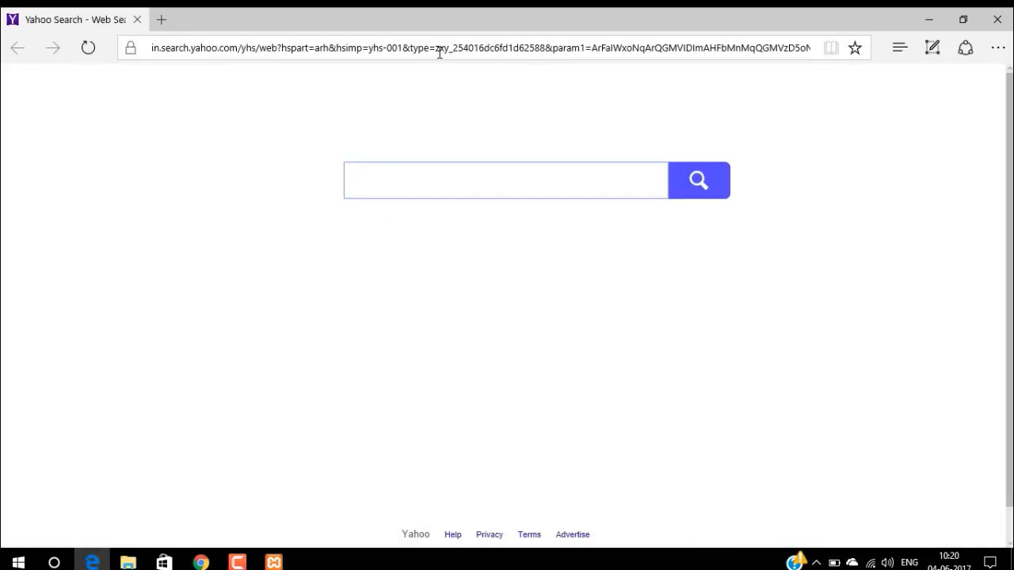
- Paste the live site's home address into Edge's address bar and load it
click(440, 48)
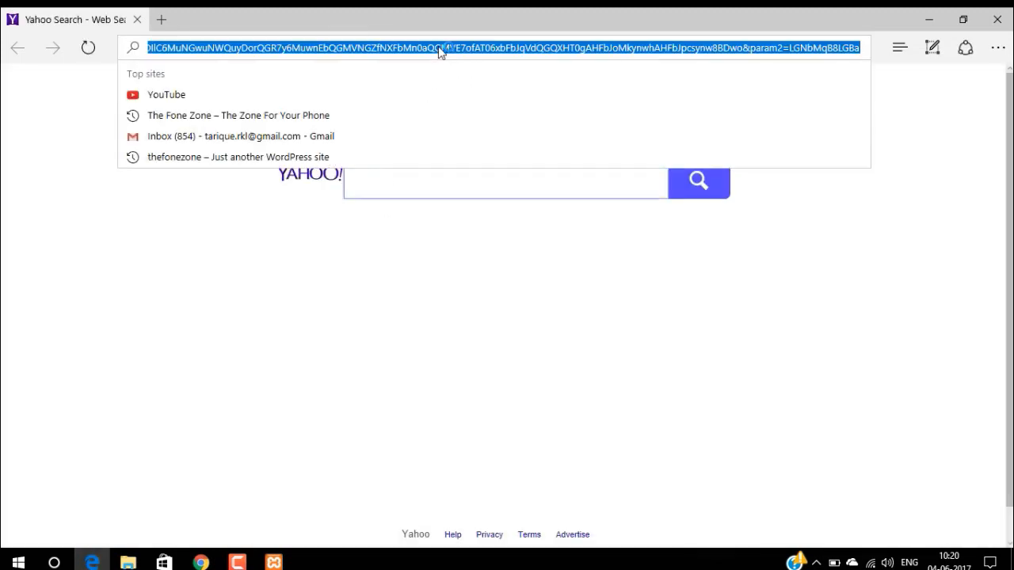
key(ctrl+v)
key(Return)
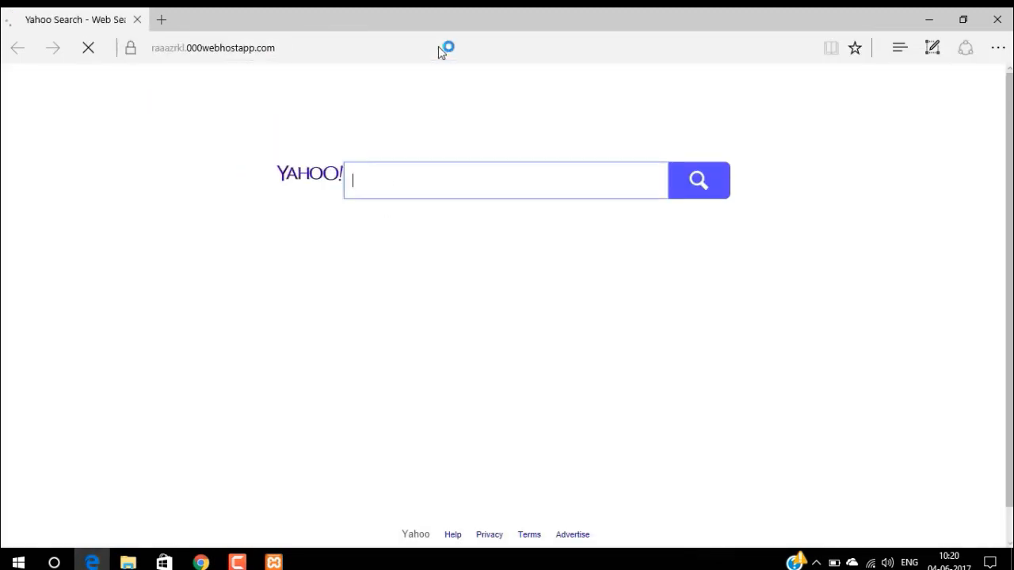
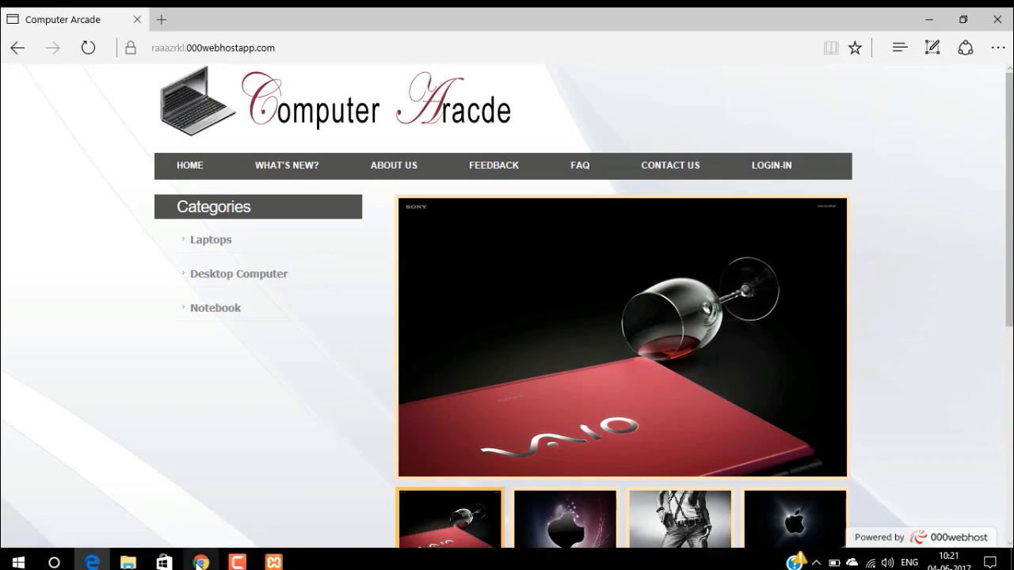
- Bring up the local phpMyAdmin export page for the computer database
click(201, 562)
click(208, 17)
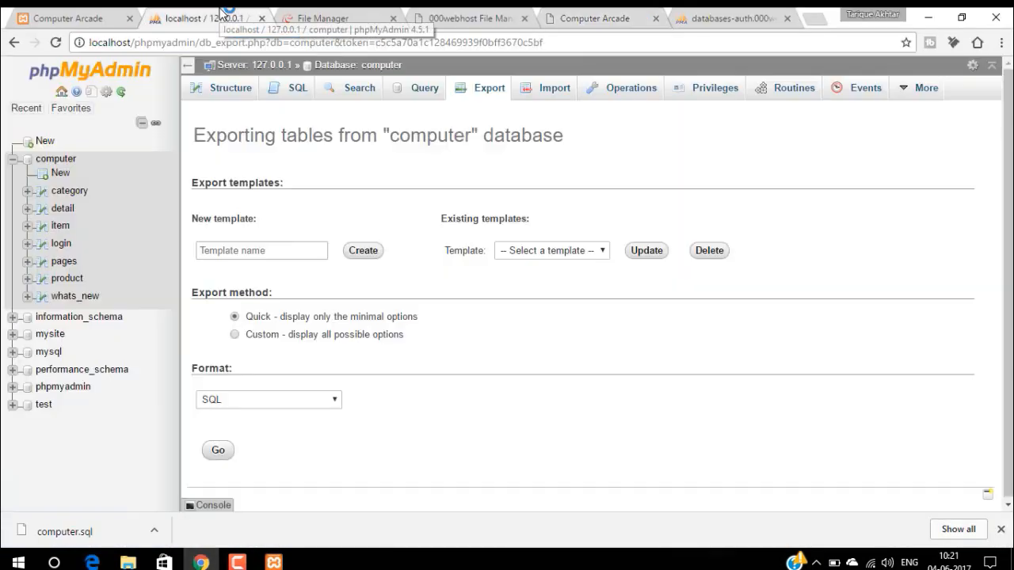
- Browse the hosted login, item and category tables, then return to the live Computer Arcade page
click(729, 17)
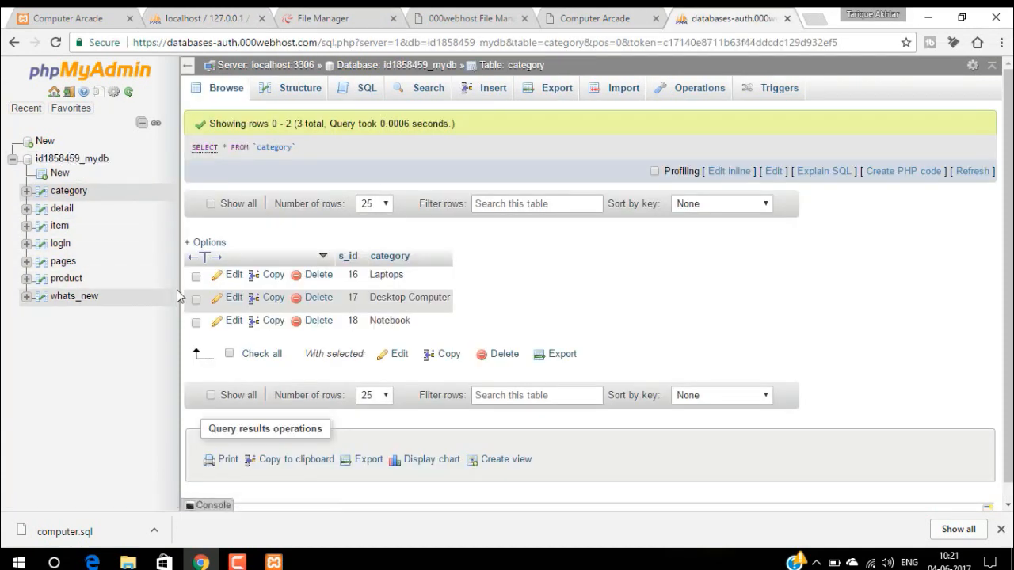
click(60, 245)
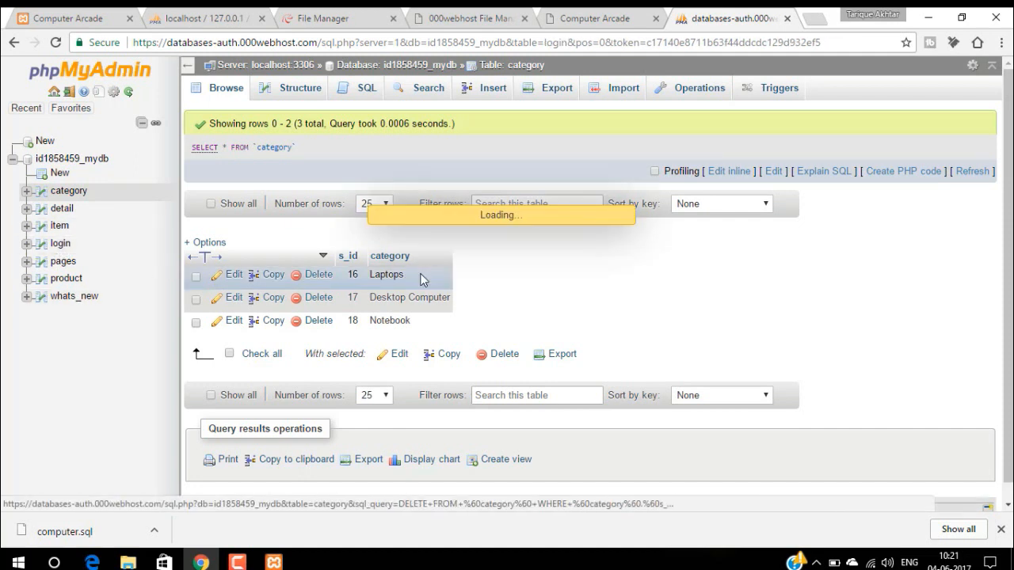
click(60, 227)
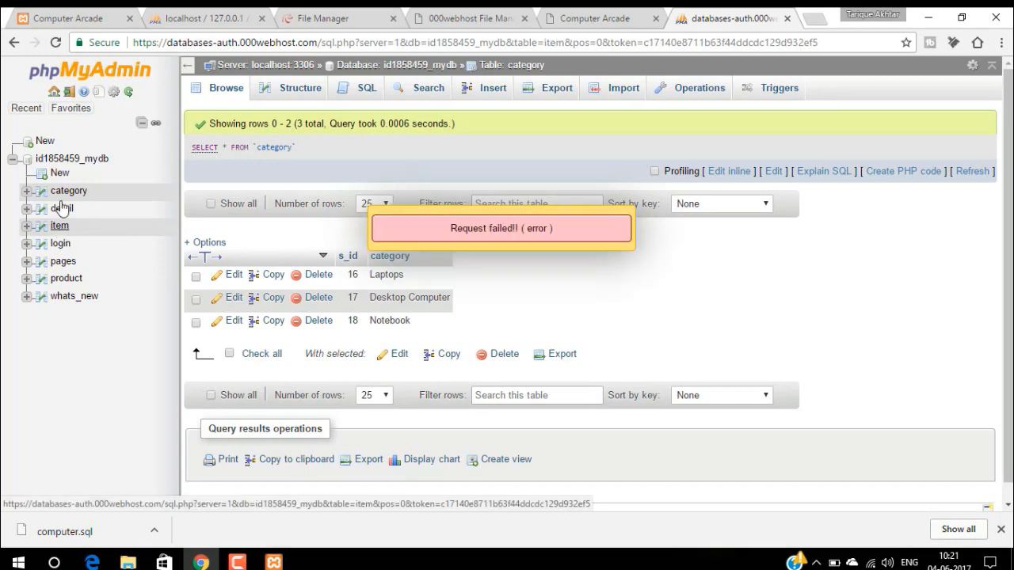
click(66, 194)
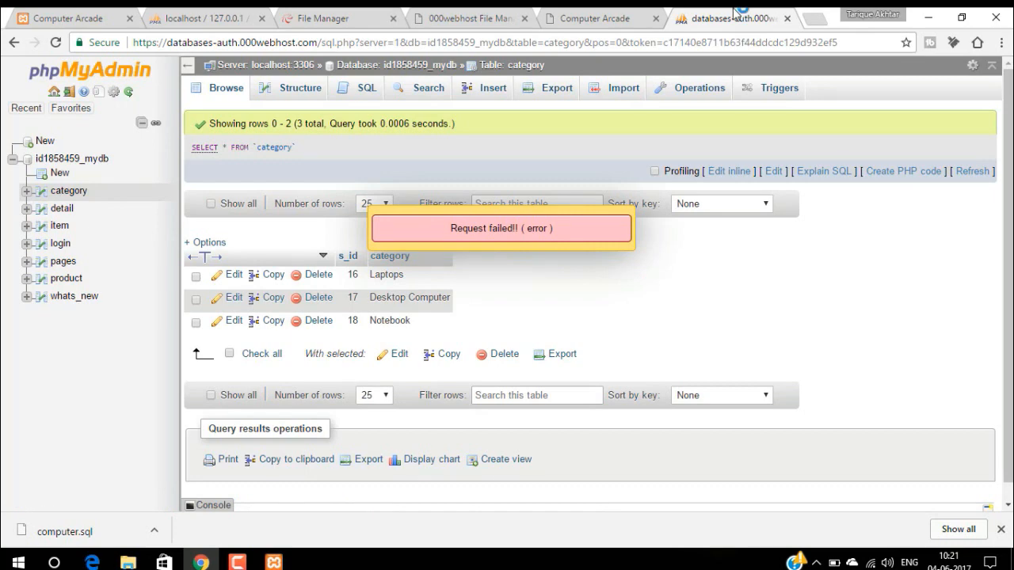
click(594, 17)
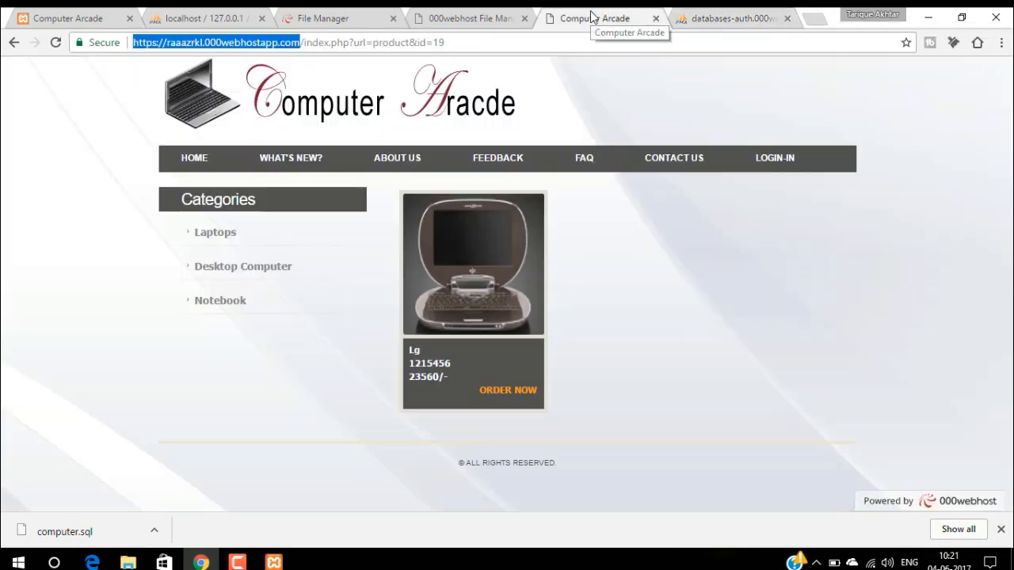
- Reload the live Lg product page, then go to the Computer Arcade home page
click(56, 42)
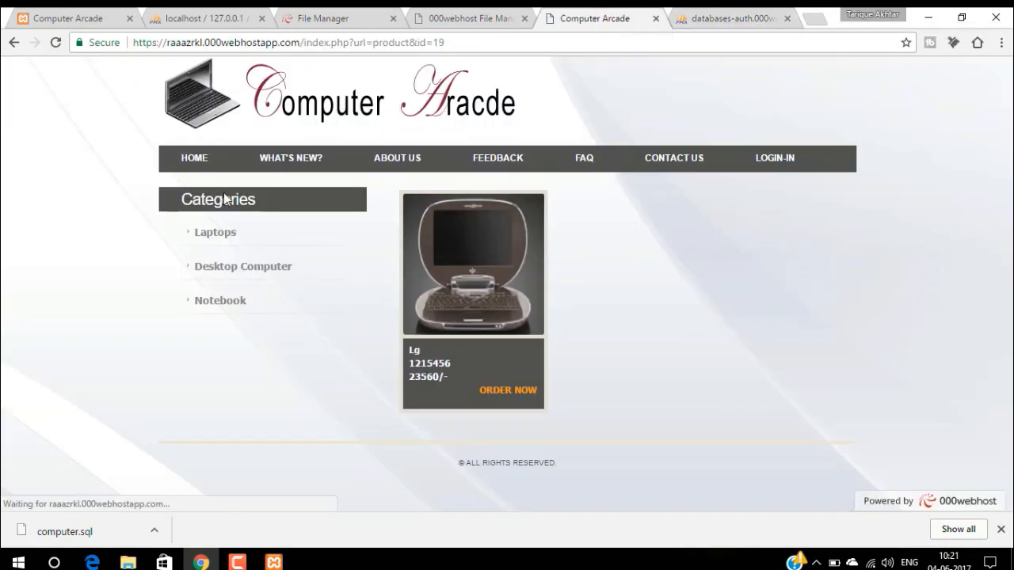
click(196, 158)
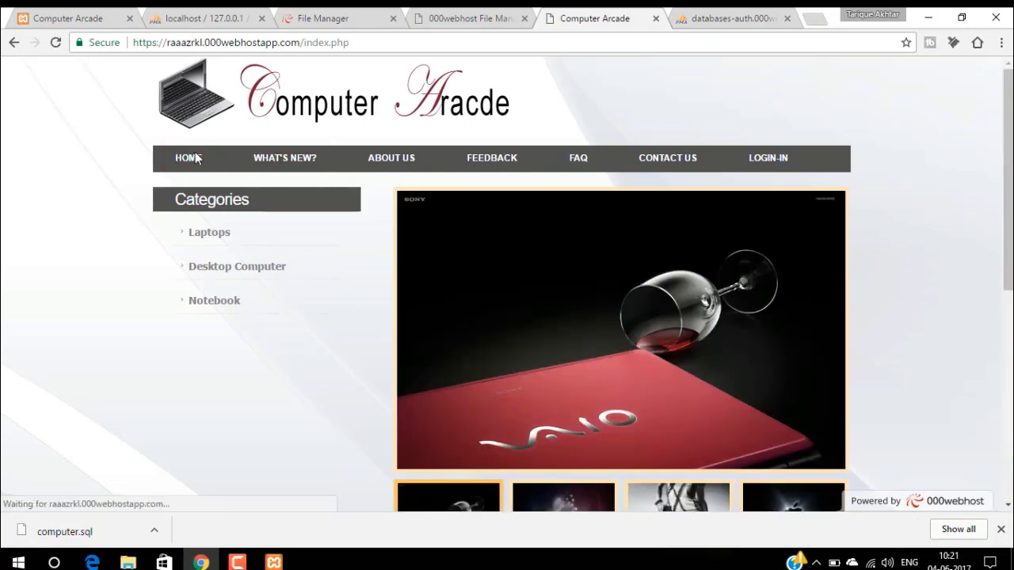